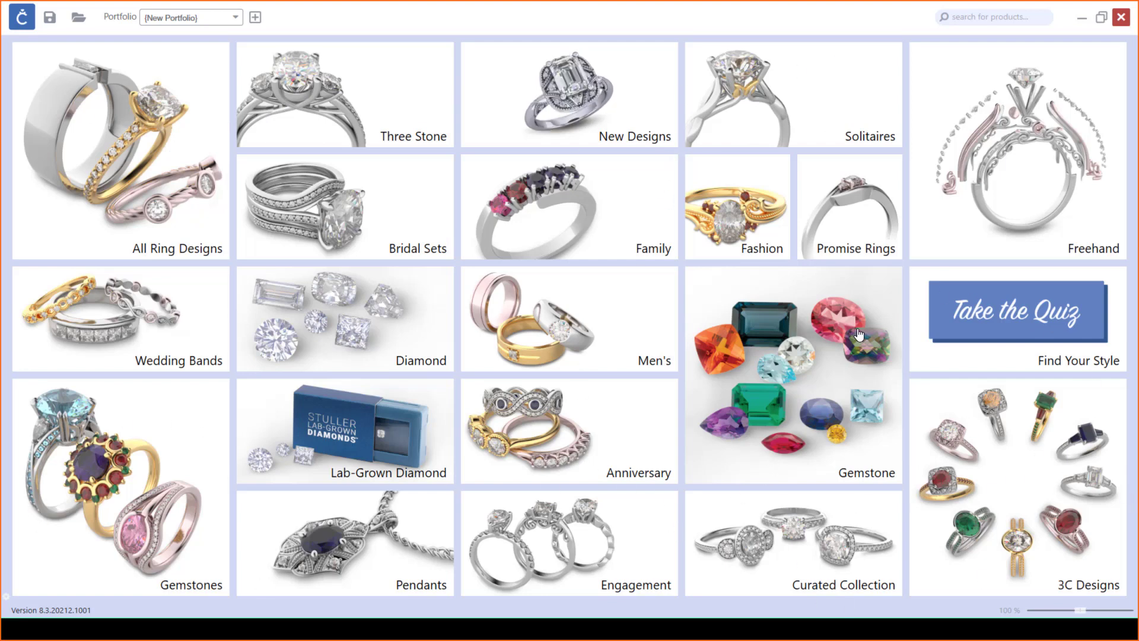
Start a Freehand design and add the round bezel setting CP-SE-038 from the Settings parts.
click(1066, 172)
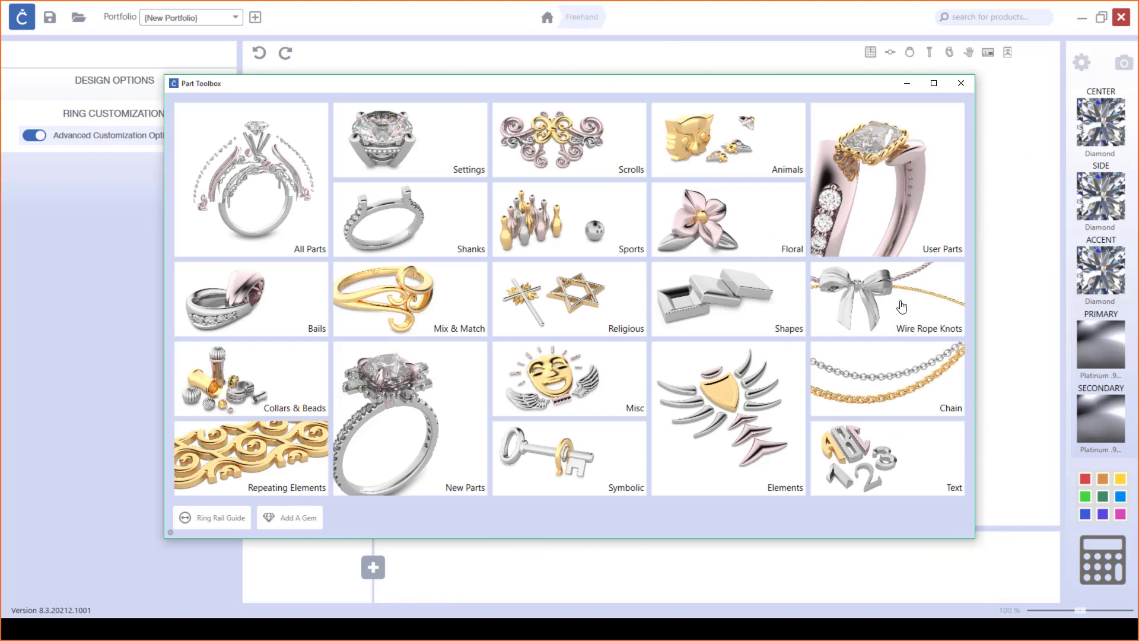
click(442, 155)
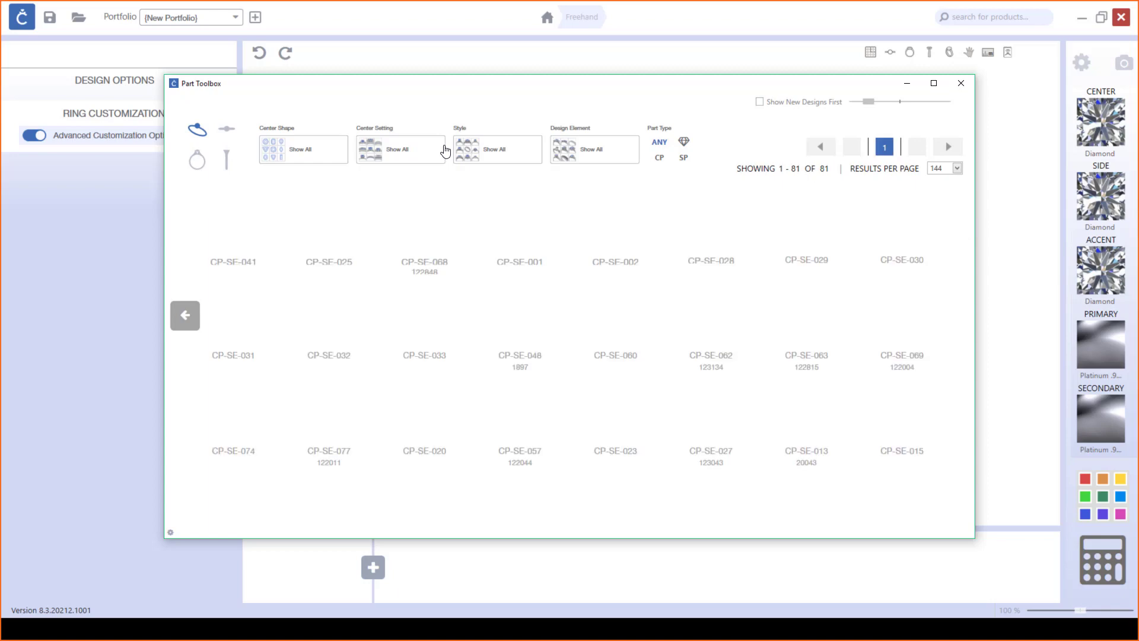
scroll(748, 330, down, 3)
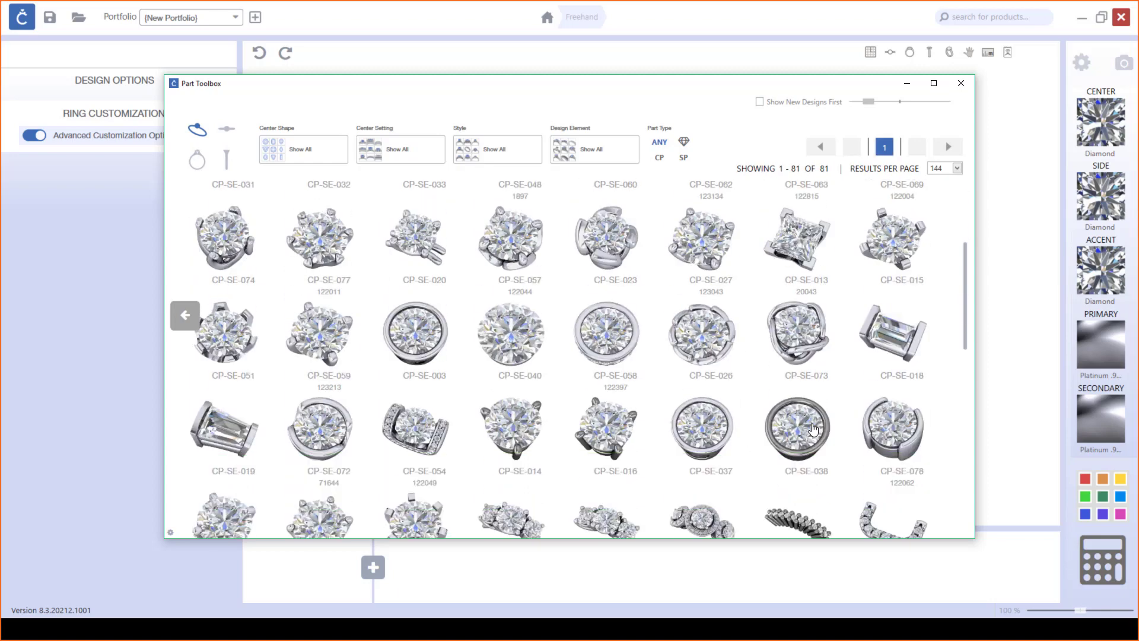
double_click(814, 430)
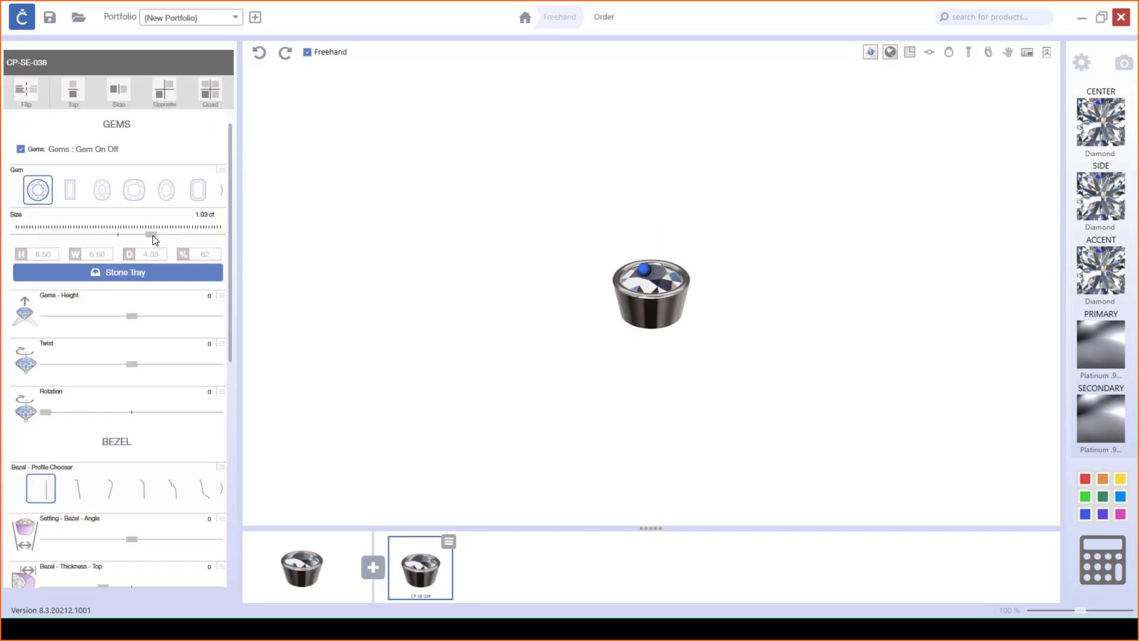
Reduce the bezel setting's round gem to .03 ct and show the grid in the viewport.
drag(152, 235, 53, 244)
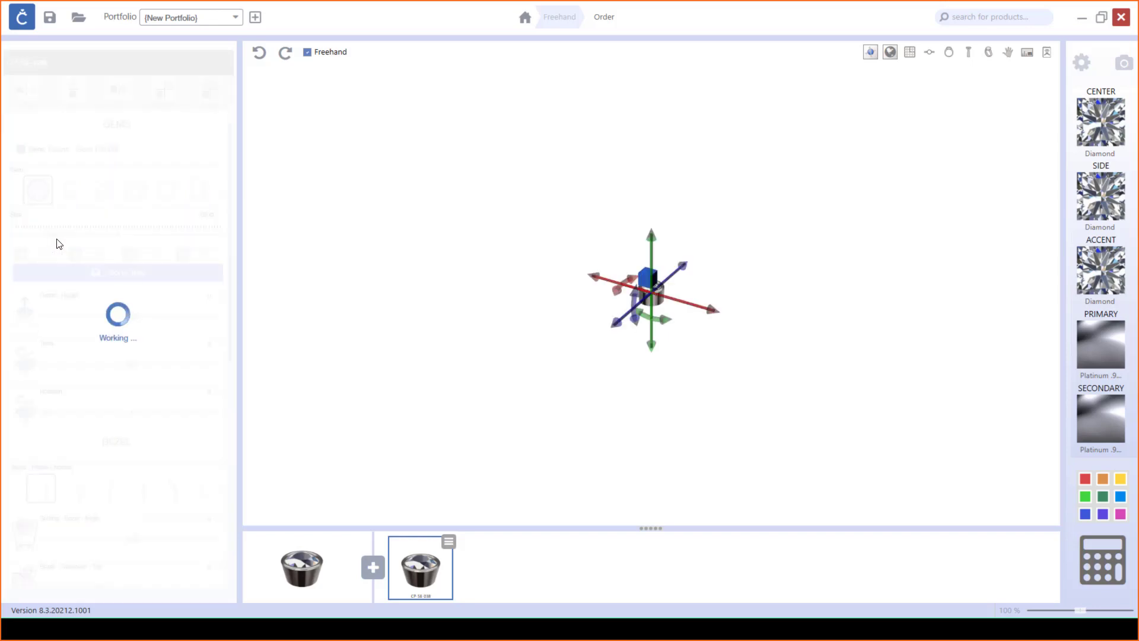
right_drag(787, 346, 774, 431)
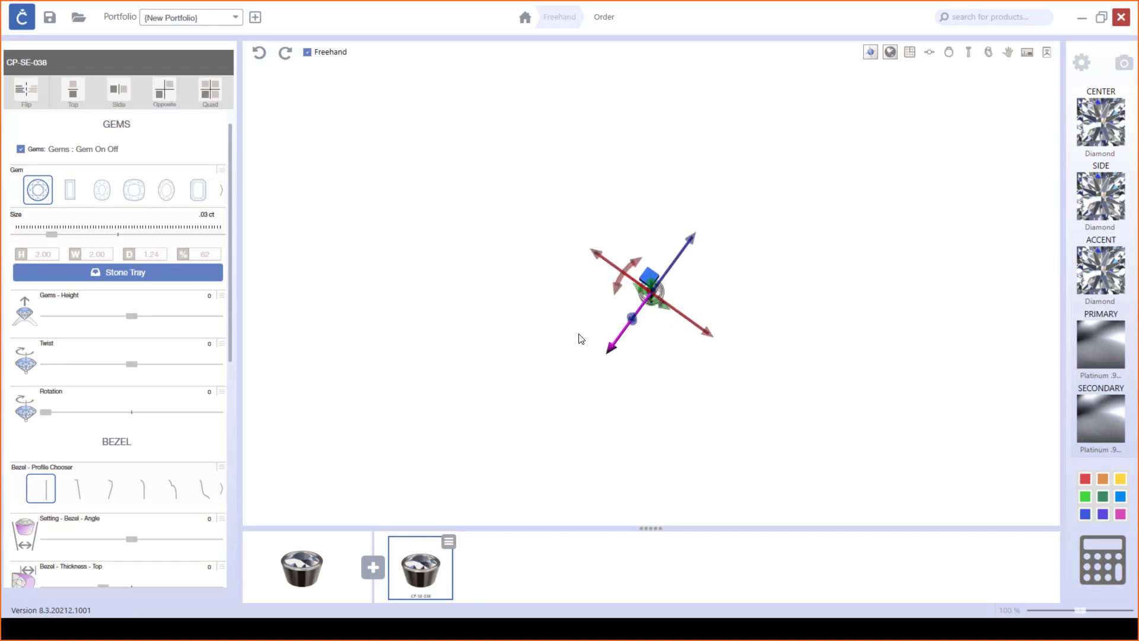
click(909, 52)
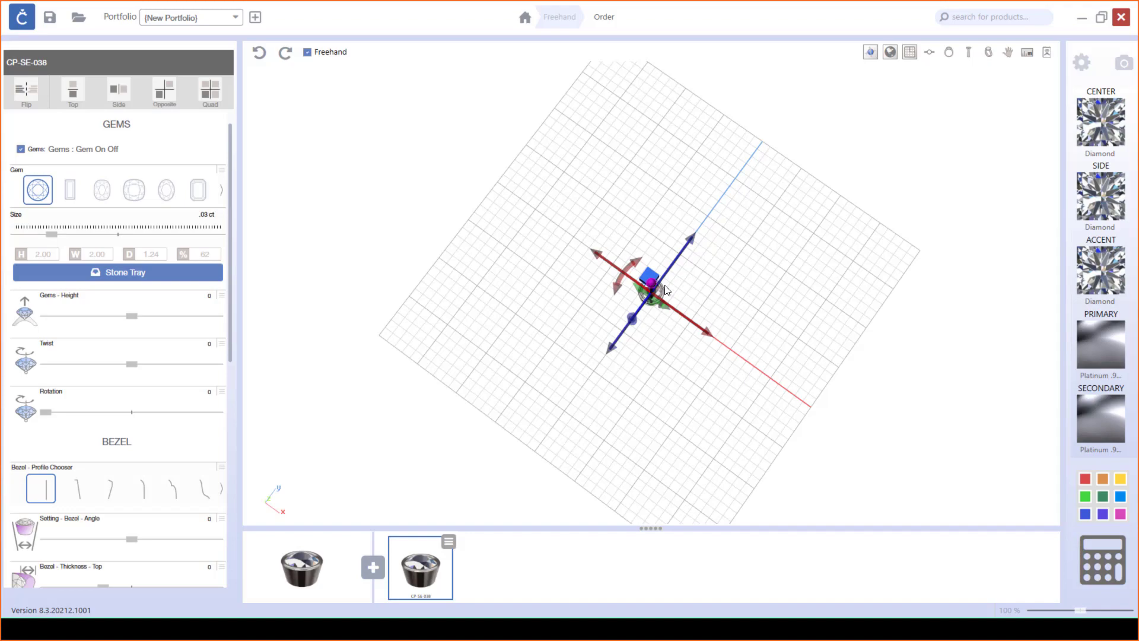
scroll(662, 290, up, 10)
right_drag(708, 281, 711, 240)
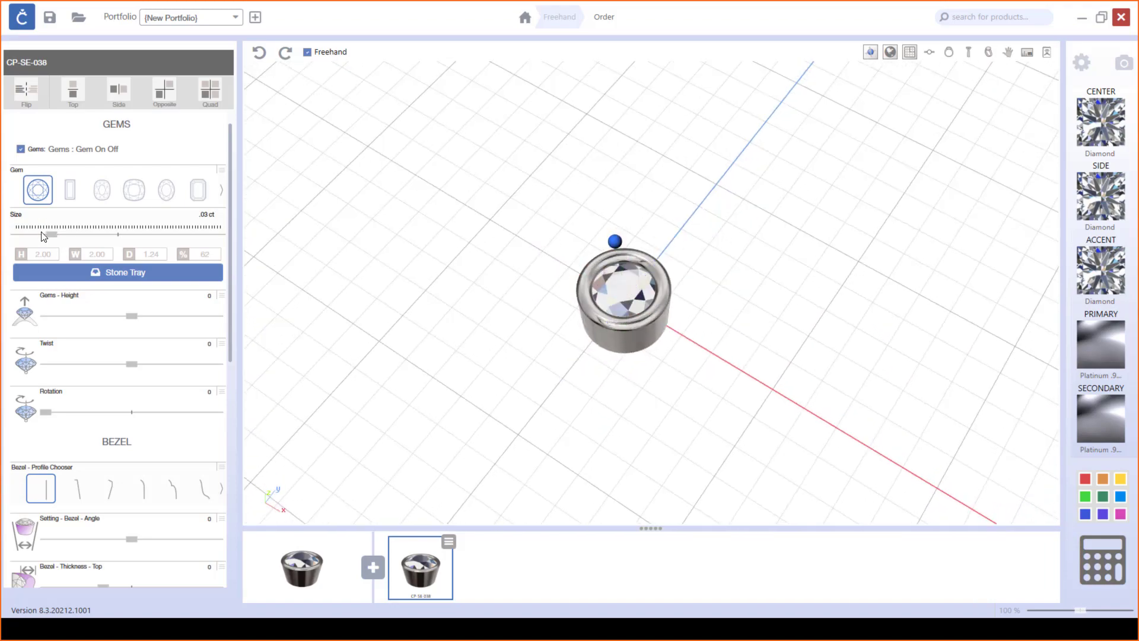
scroll(594, 286, down, 2)
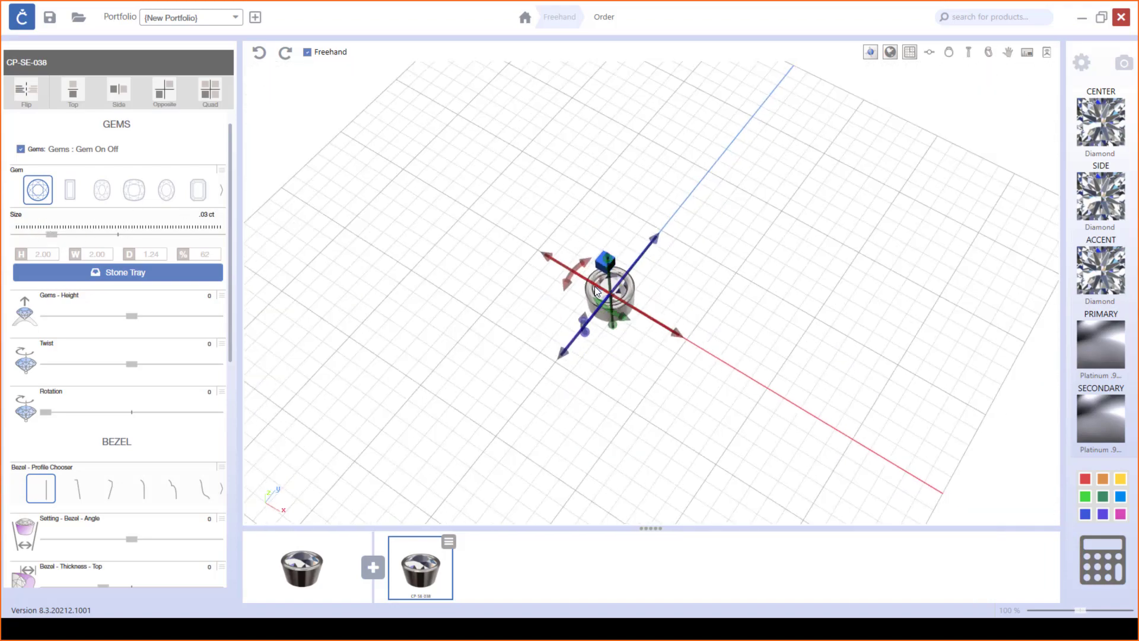
scroll(594, 286, down, 2)
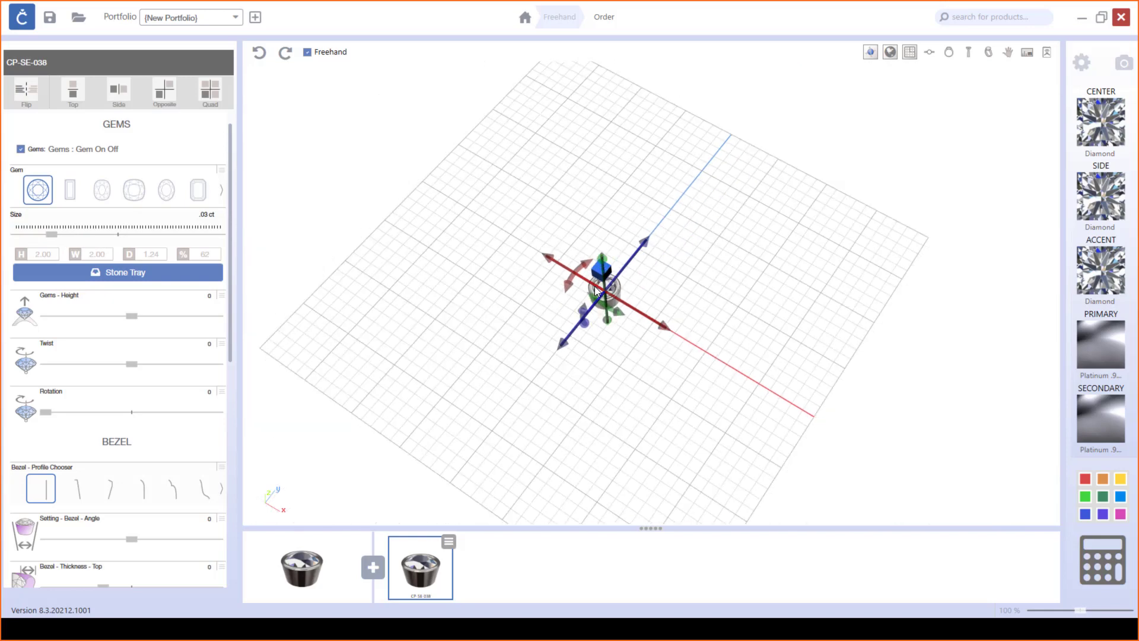
Add the round wire ring CP-WI-013 from the Wire Rope Knots parts to the design.
click(373, 567)
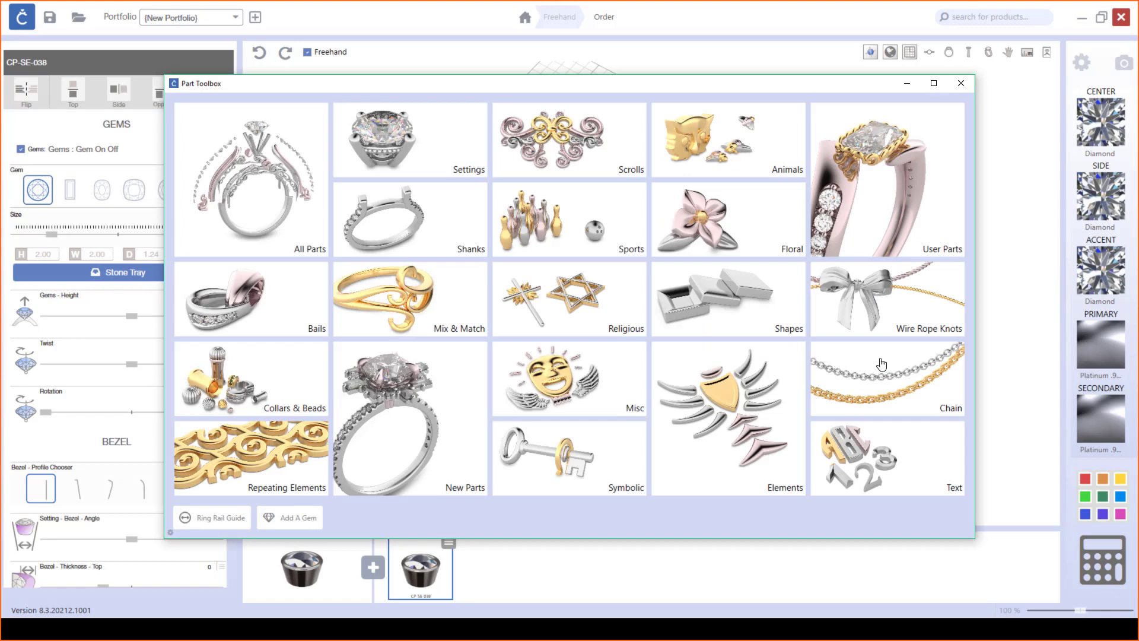
click(913, 290)
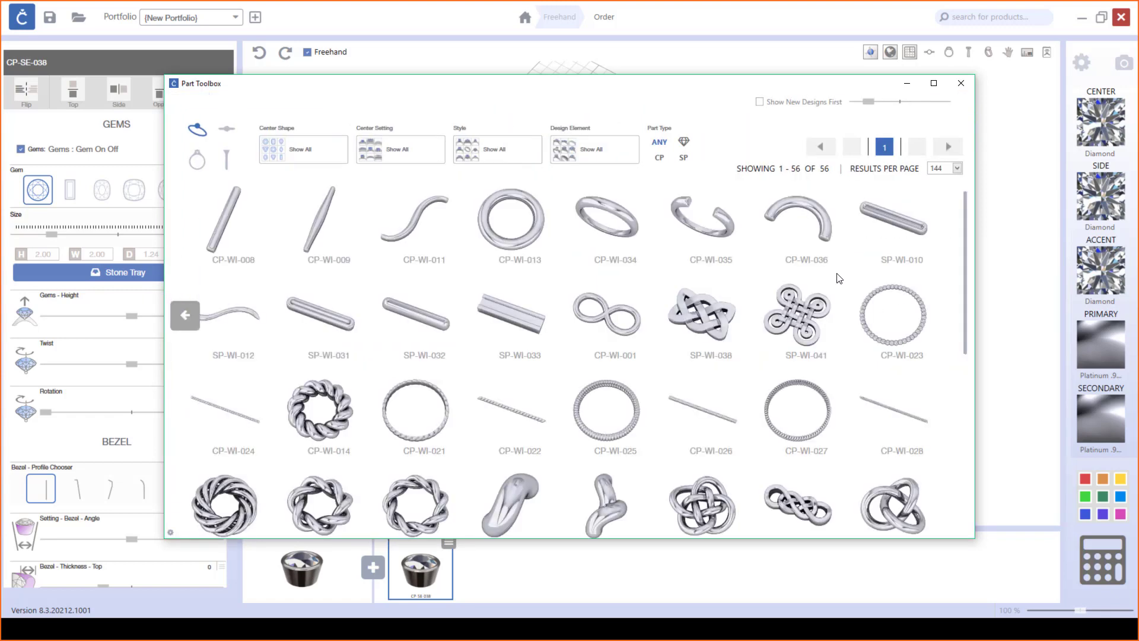
click(532, 217)
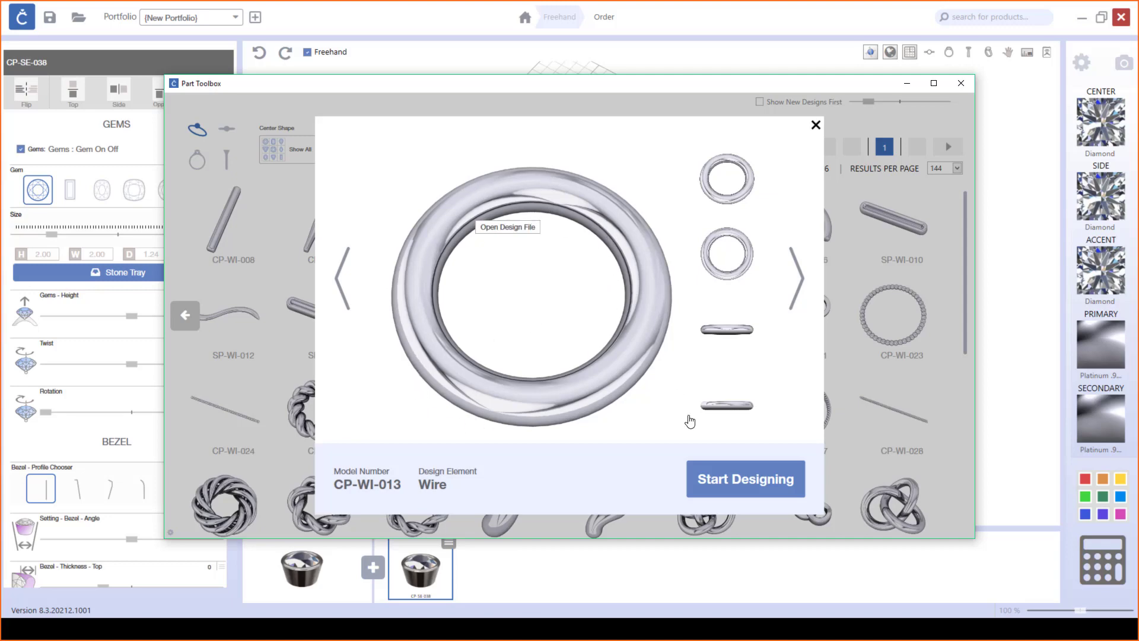
click(730, 484)
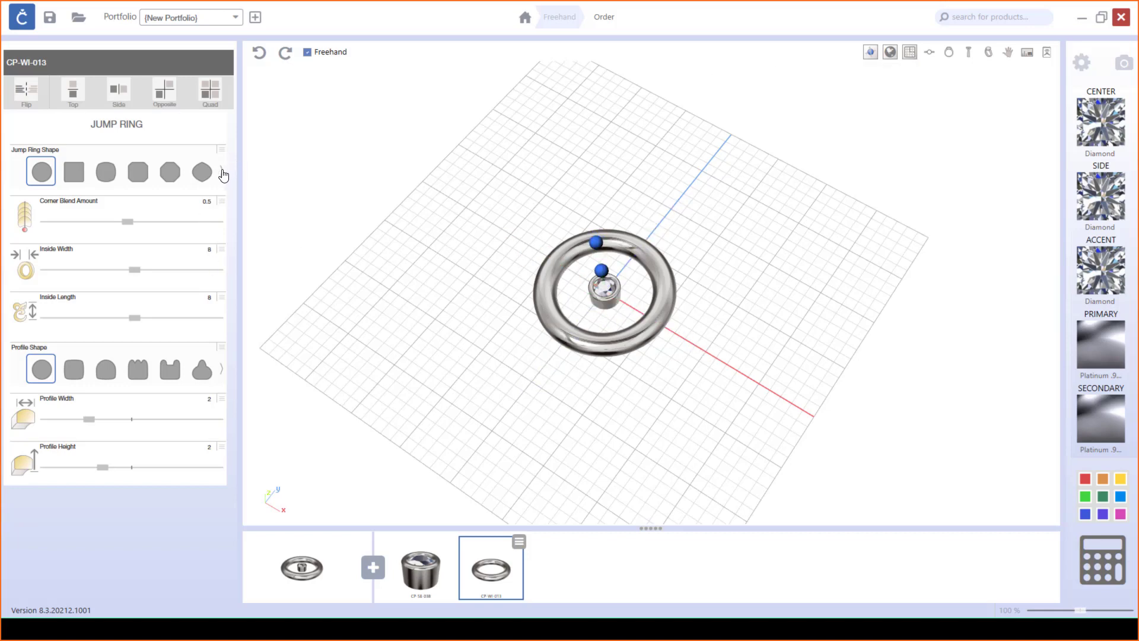
Change the jump ring's shape to the teardrop with rounded sides and one pointed end.
click(222, 174)
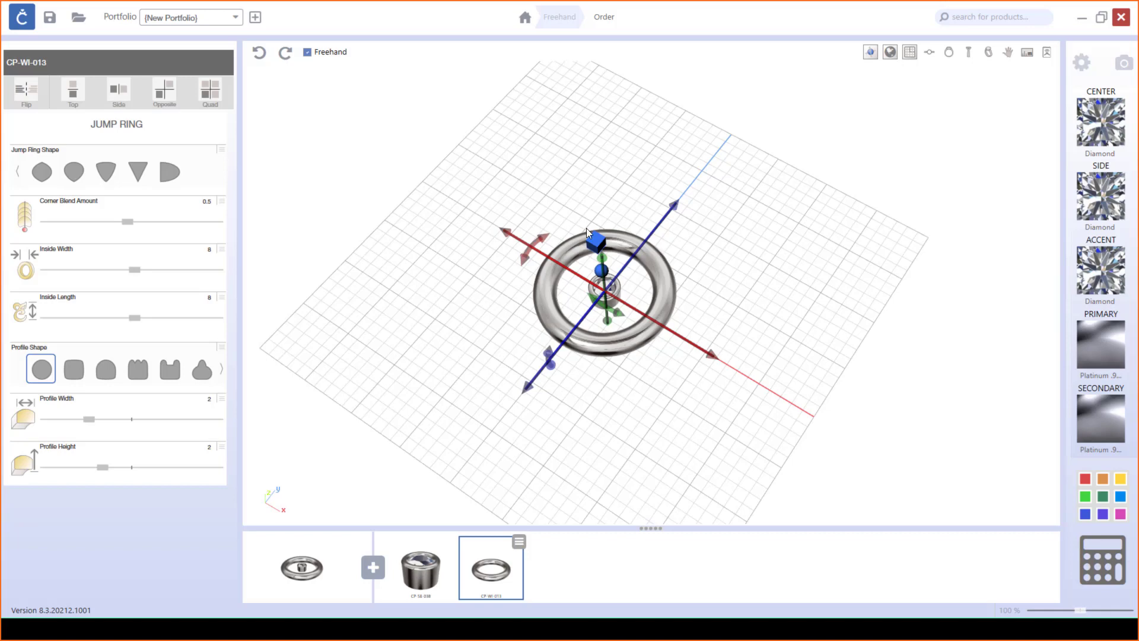
click(514, 208)
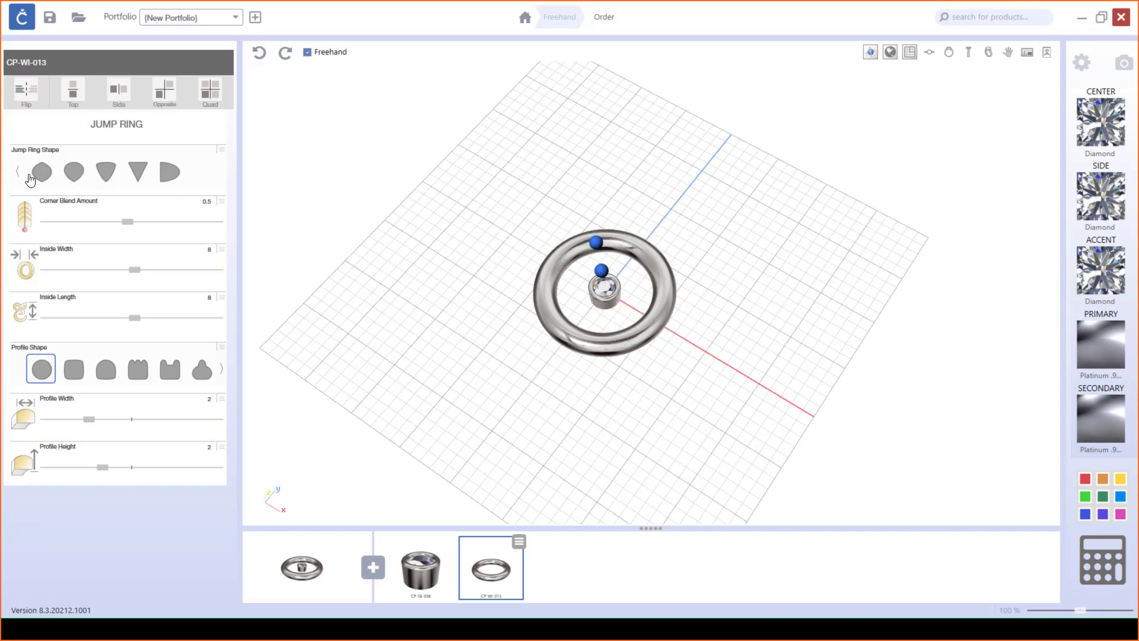
click(21, 173)
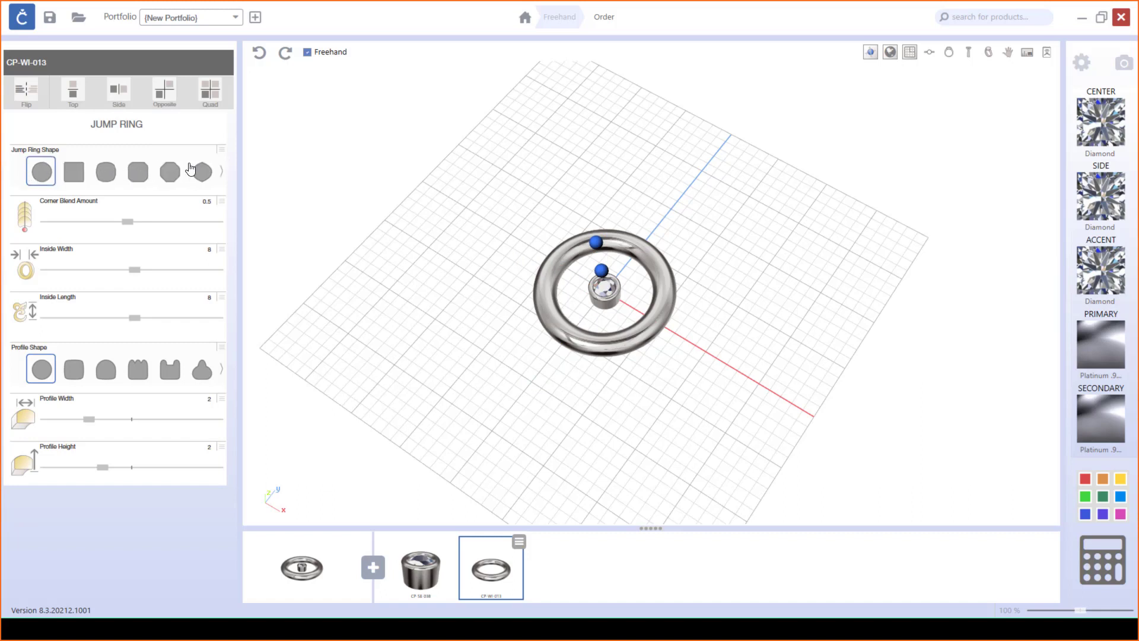
click(223, 172)
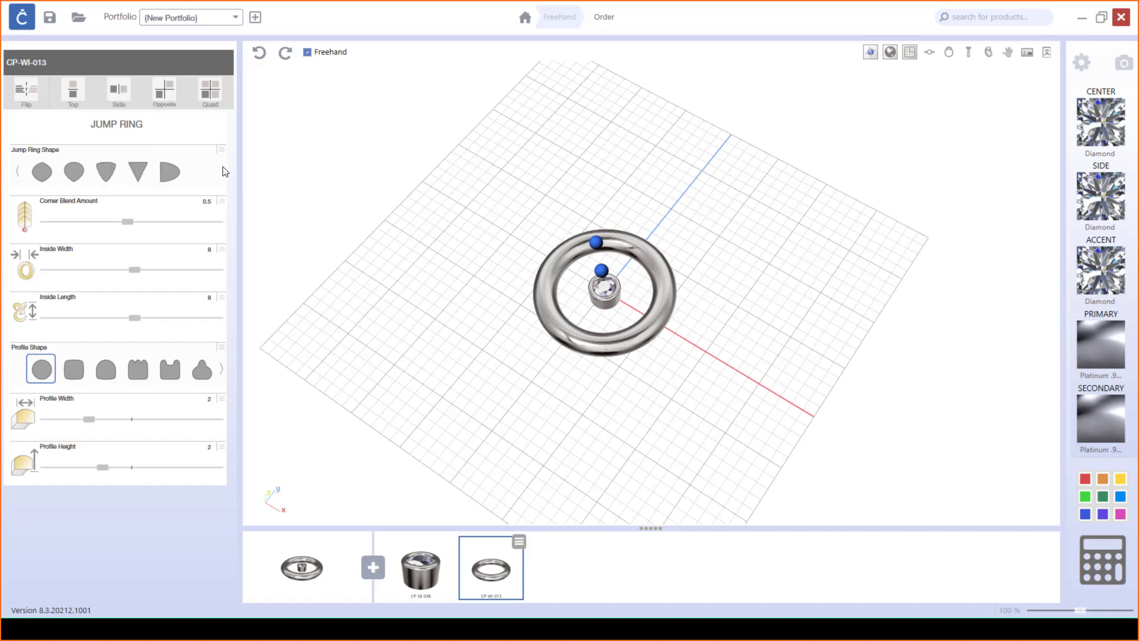
click(81, 174)
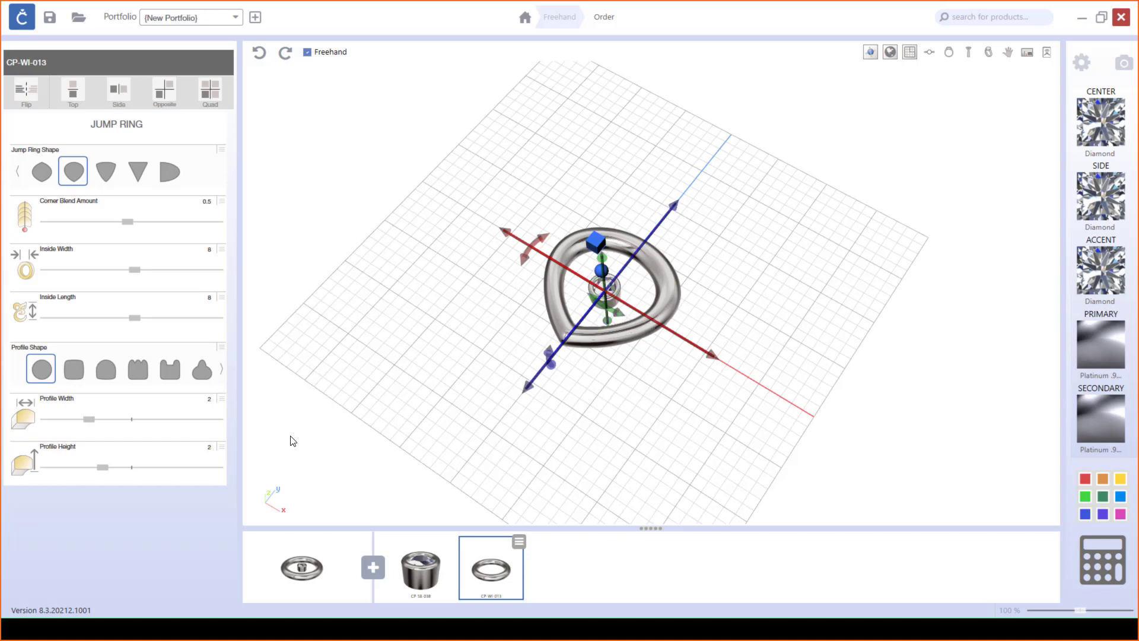
click(257, 430)
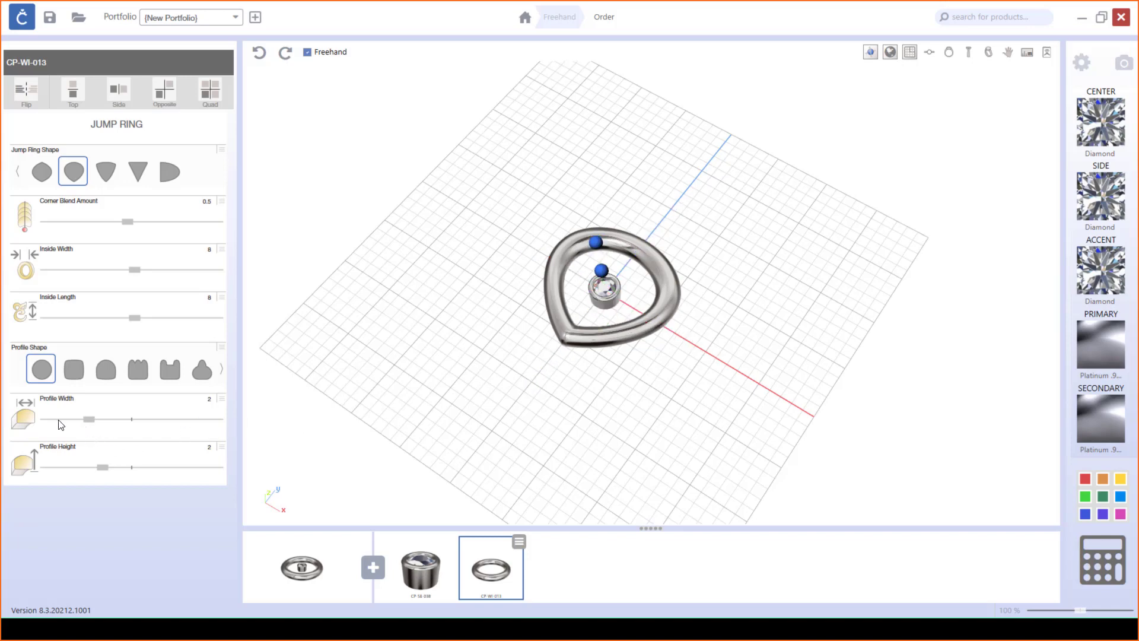
Set the teardrop ring's profile width to 1.72 and its profile height to 1.7.
right_drag(564, 420, 587, 356)
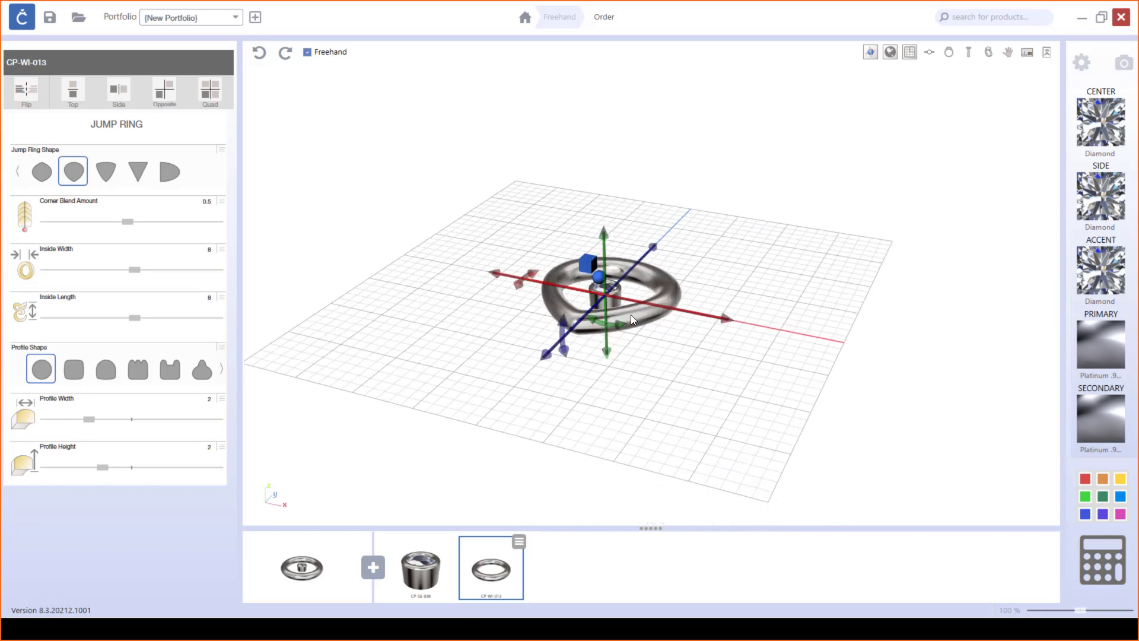
scroll(630, 314, up, 4)
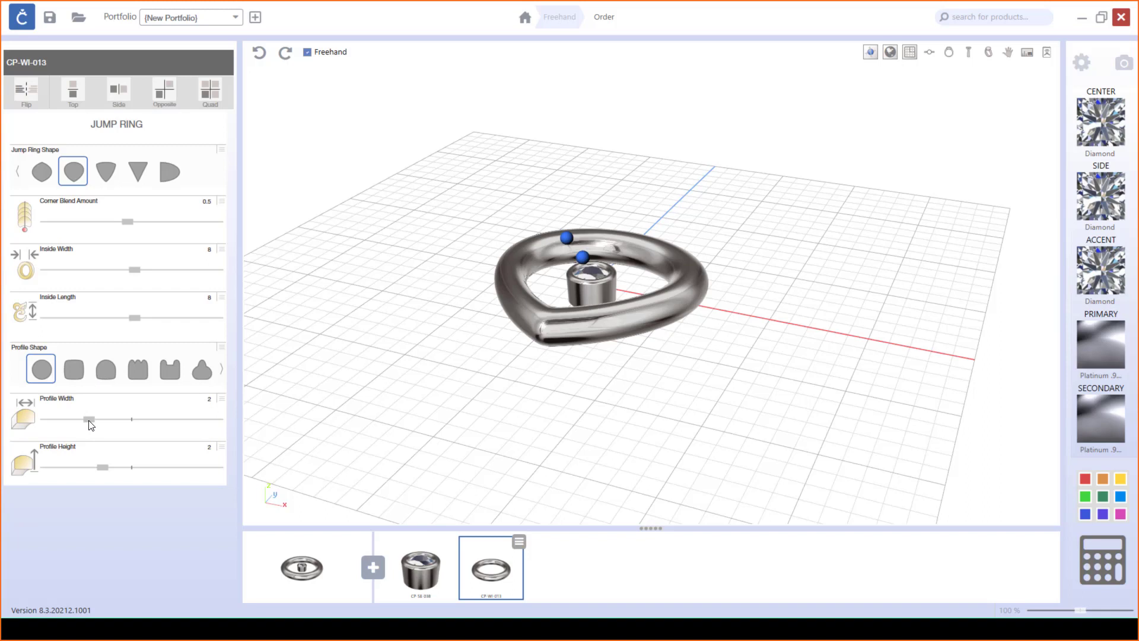
drag(89, 419, 77, 424)
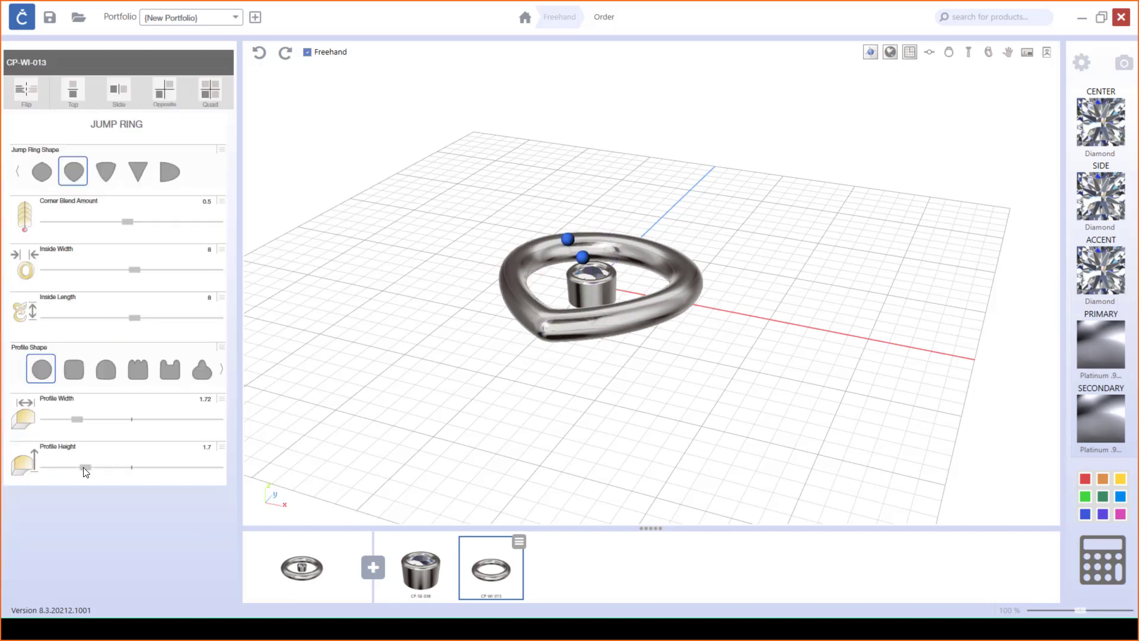
Give the teardrop ring the profile shape with a narrow rounded knob on a wider base.
click(202, 373)
drag(803, 305, 496, 410)
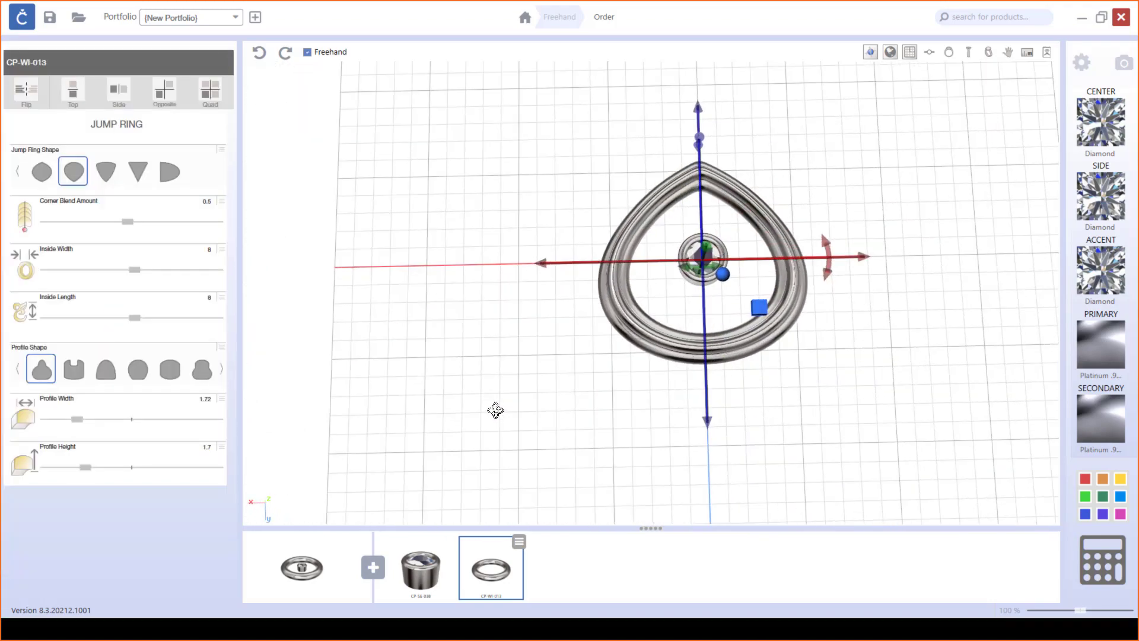
click(198, 375)
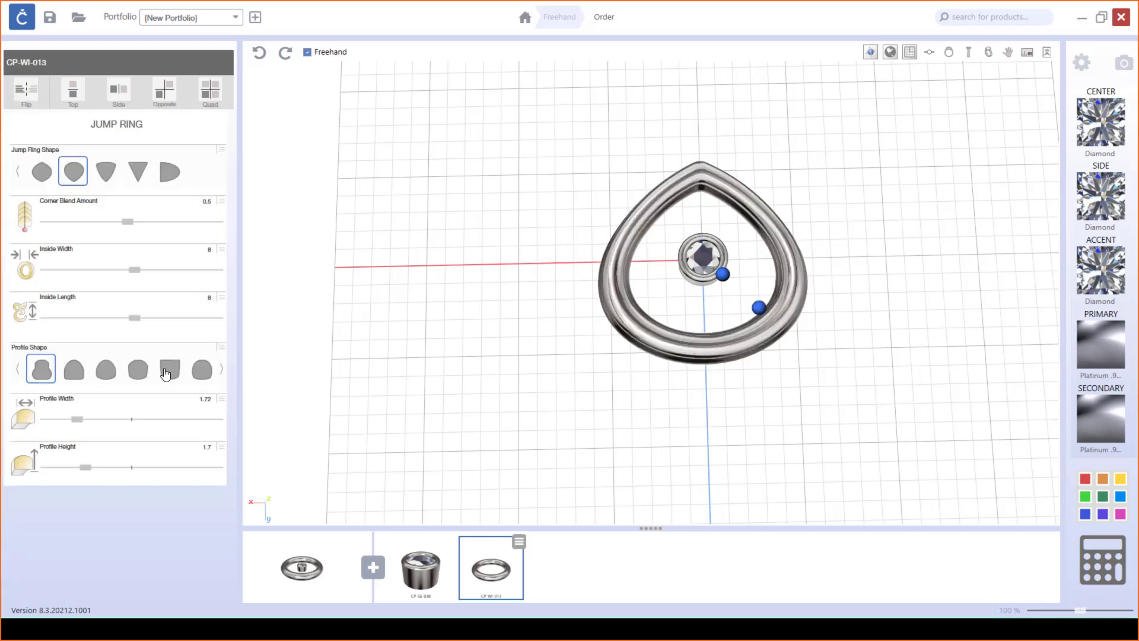
click(19, 370)
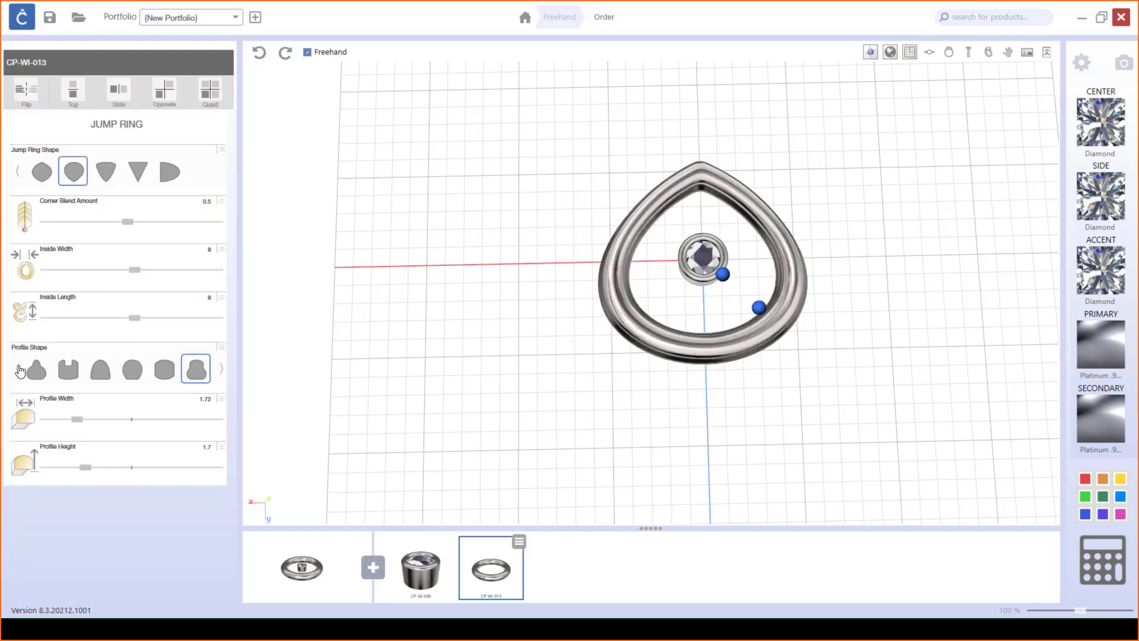
click(41, 371)
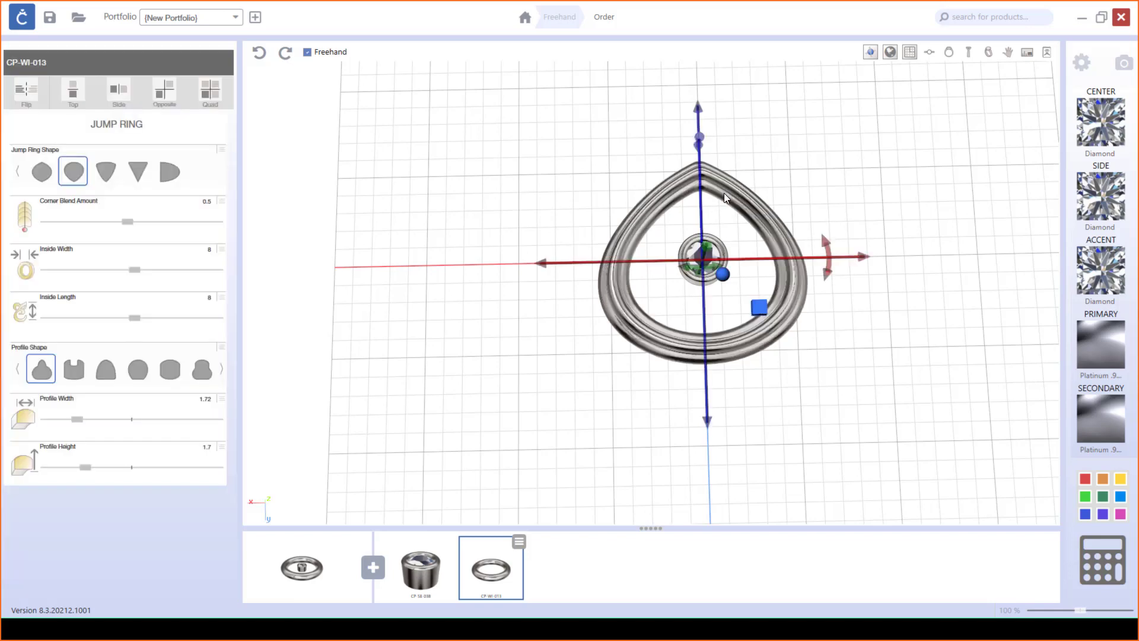
click(678, 165)
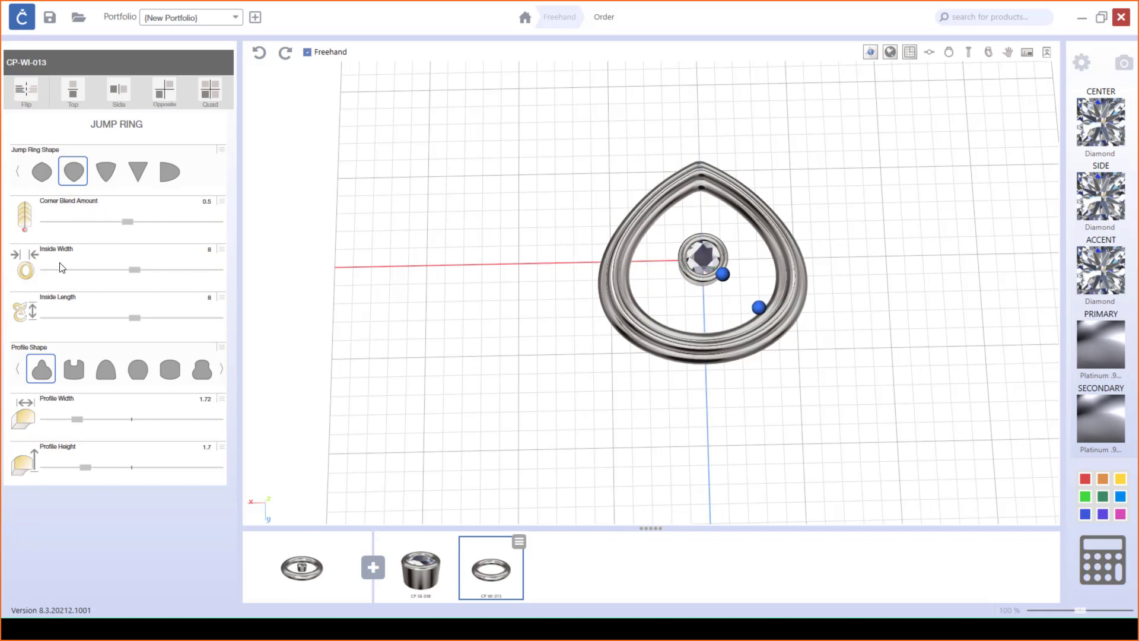
Move the teardrop ring along the blue axis until its rounded end sits beside the bezel setting.
mouse_move(850, 332)
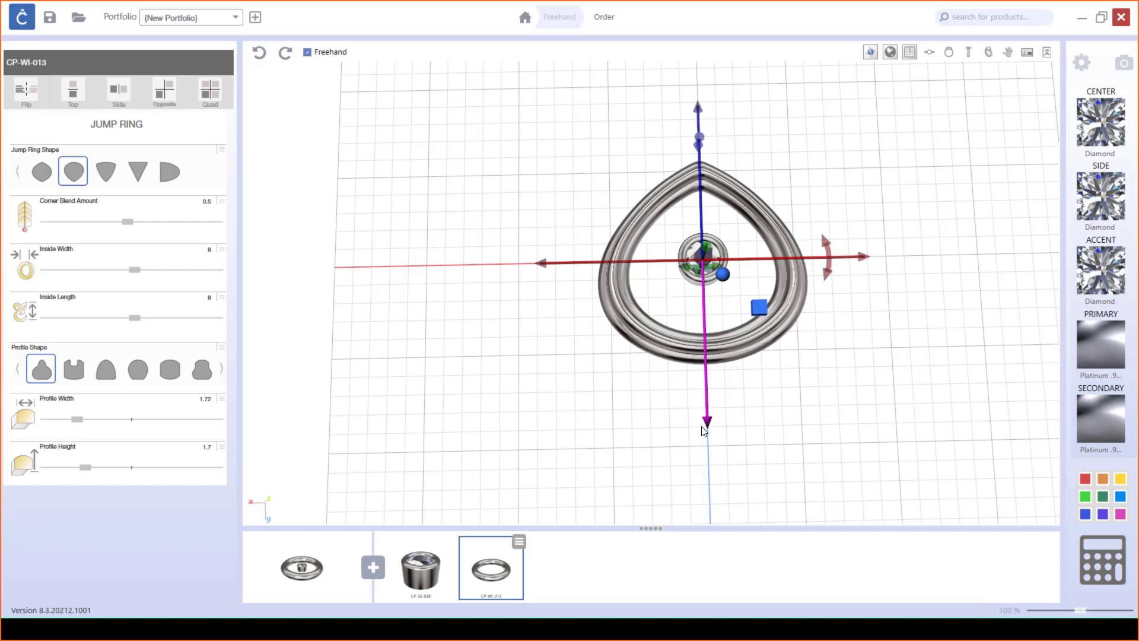
drag(701, 410, 679, 298)
right_drag(782, 389, 769, 410)
scroll(768, 395, down, 5)
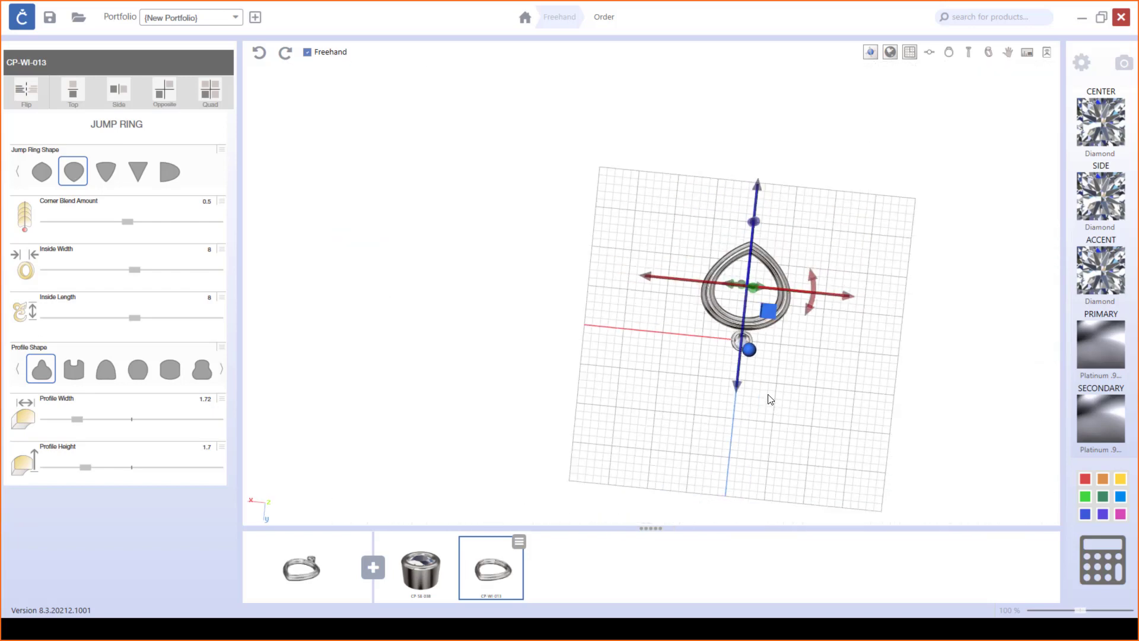
scroll(766, 326, up, 3)
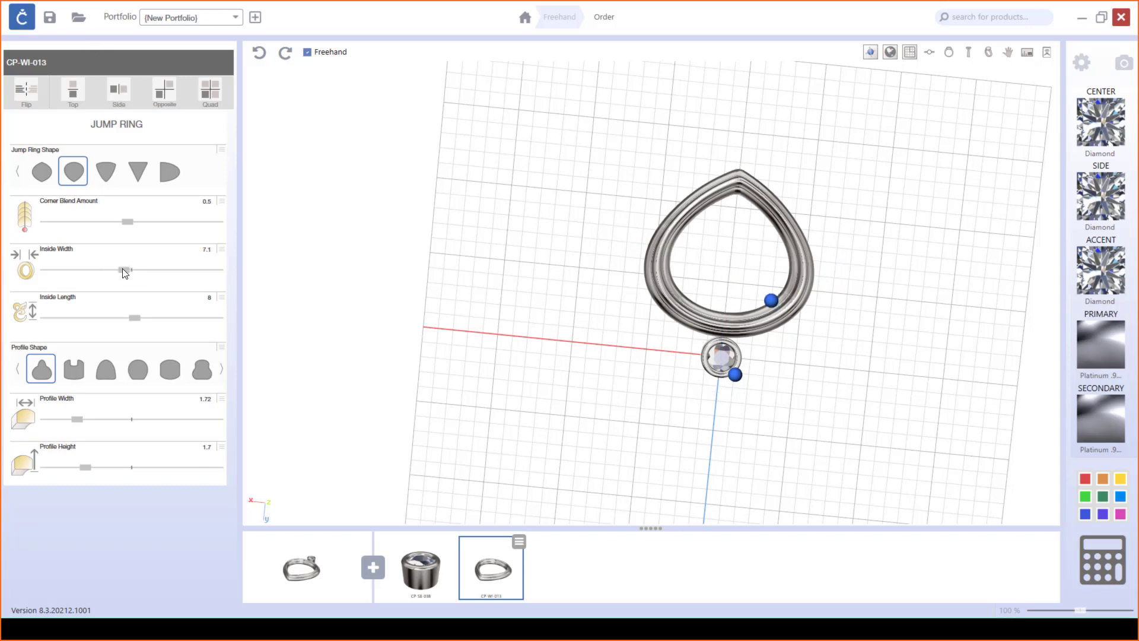
Set the teardrop ring's inside width to 2.7 and inside length to 5.2, and slide it back against the bezel.
drag(123, 270, 108, 267)
drag(99, 269, 97, 269)
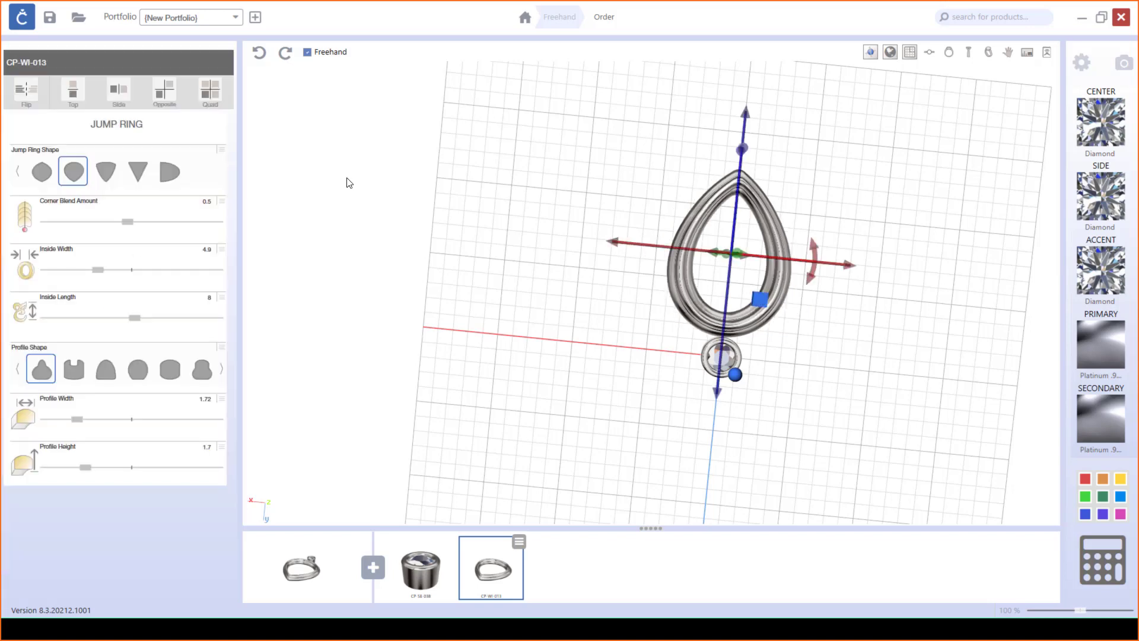
drag(135, 317, 103, 322)
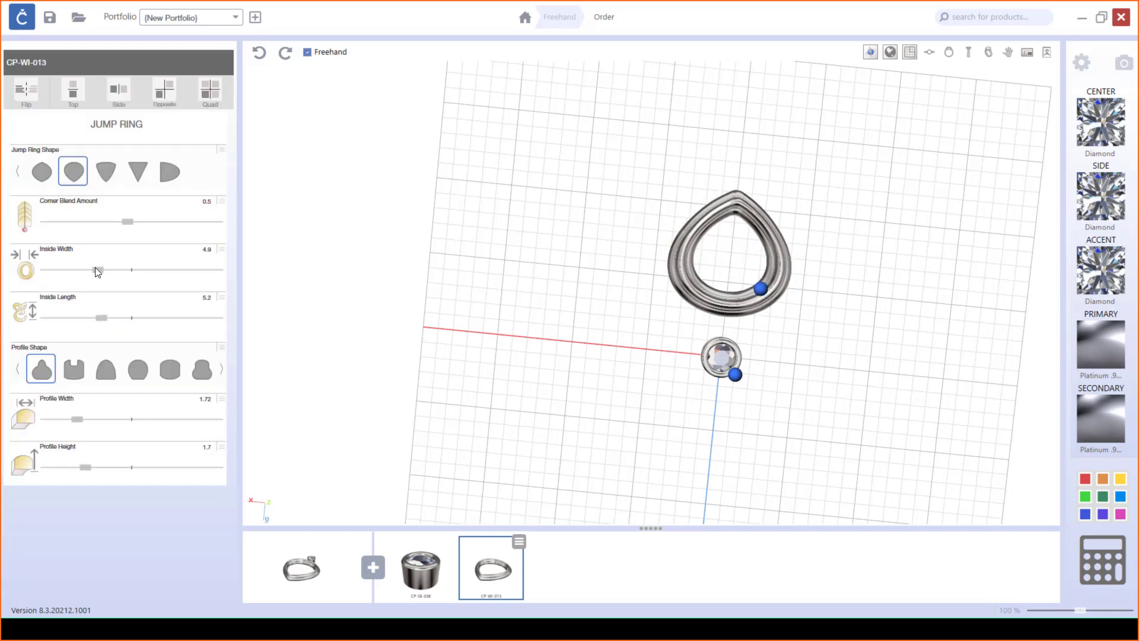
drag(82, 273, 71, 273)
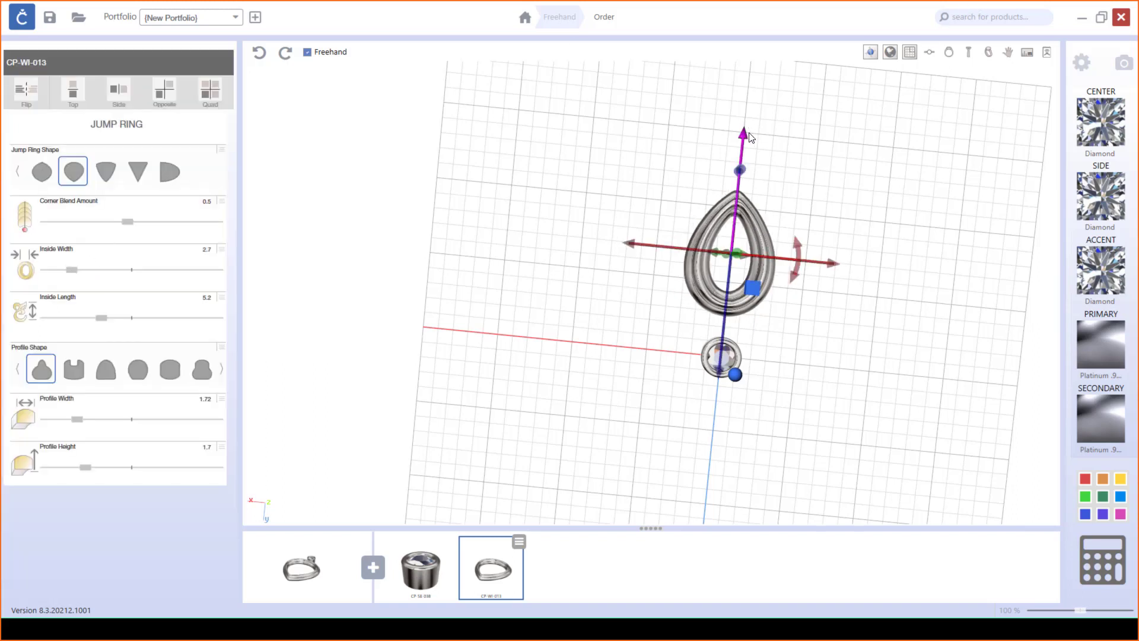
drag(738, 137, 723, 164)
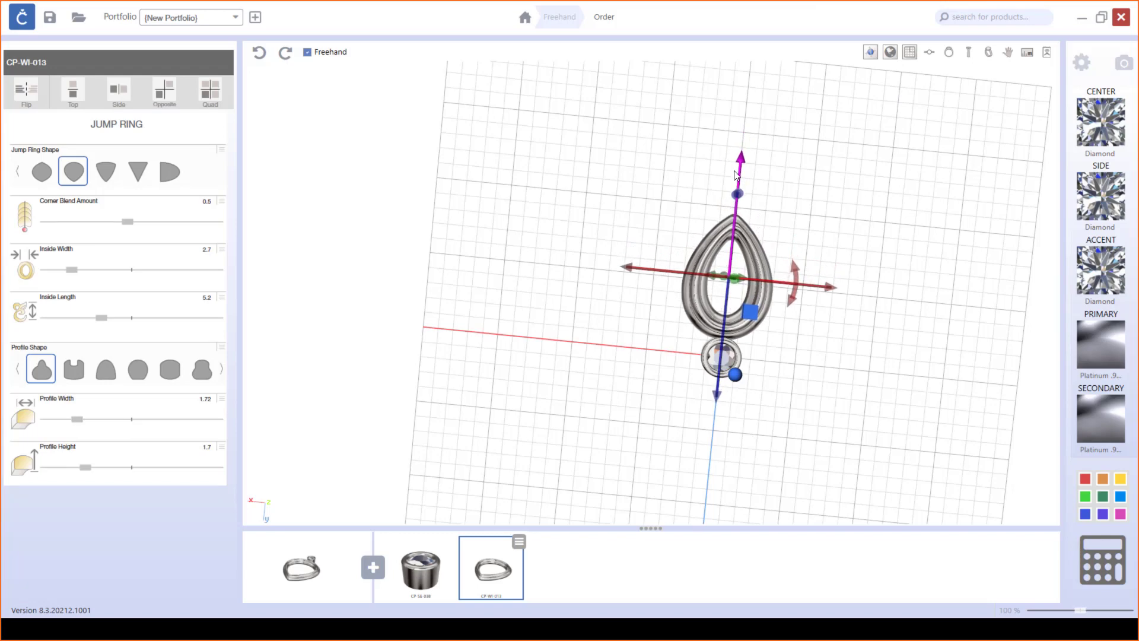
Set the teardrop ring's profile width to 1.51.
drag(895, 381, 847, 364)
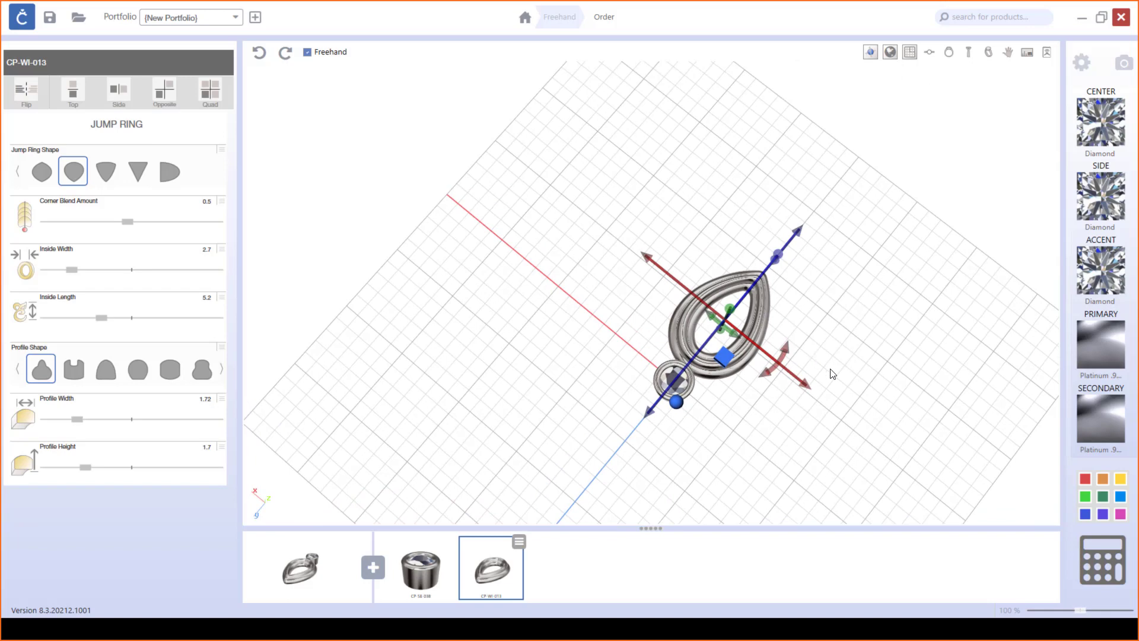
shift+right_drag(869, 430, 831, 370)
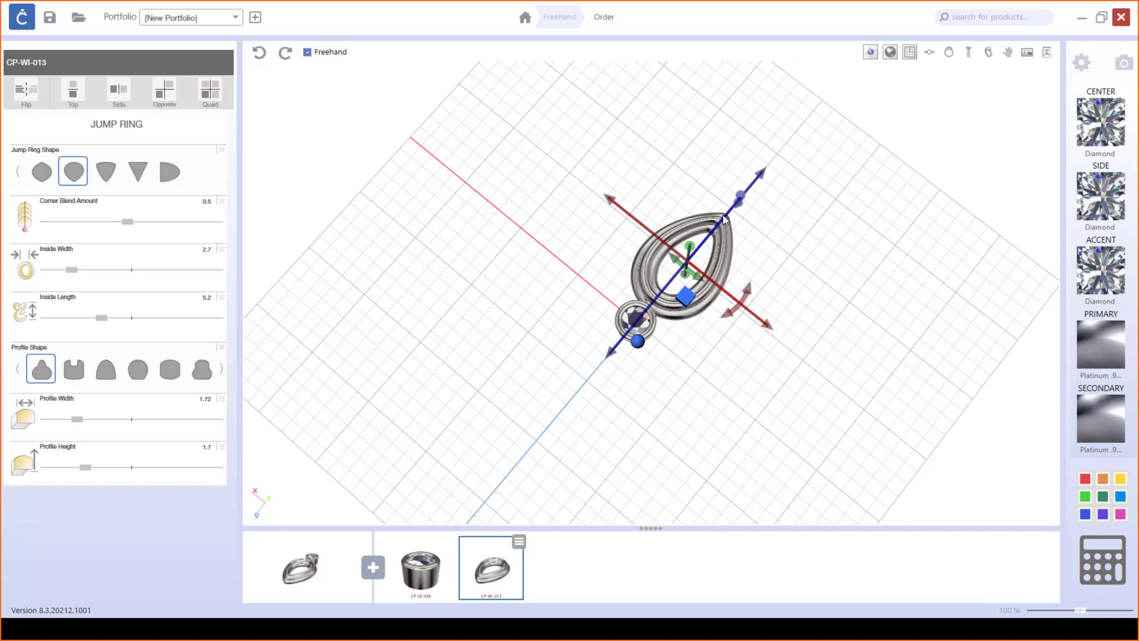
click(928, 53)
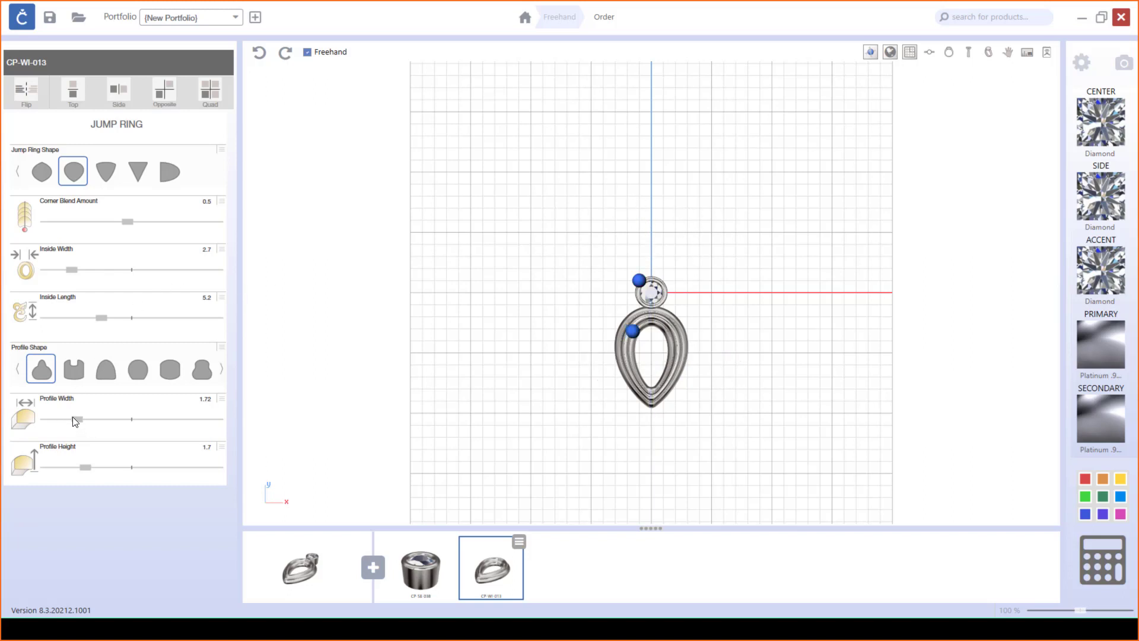
drag(75, 419, 68, 420)
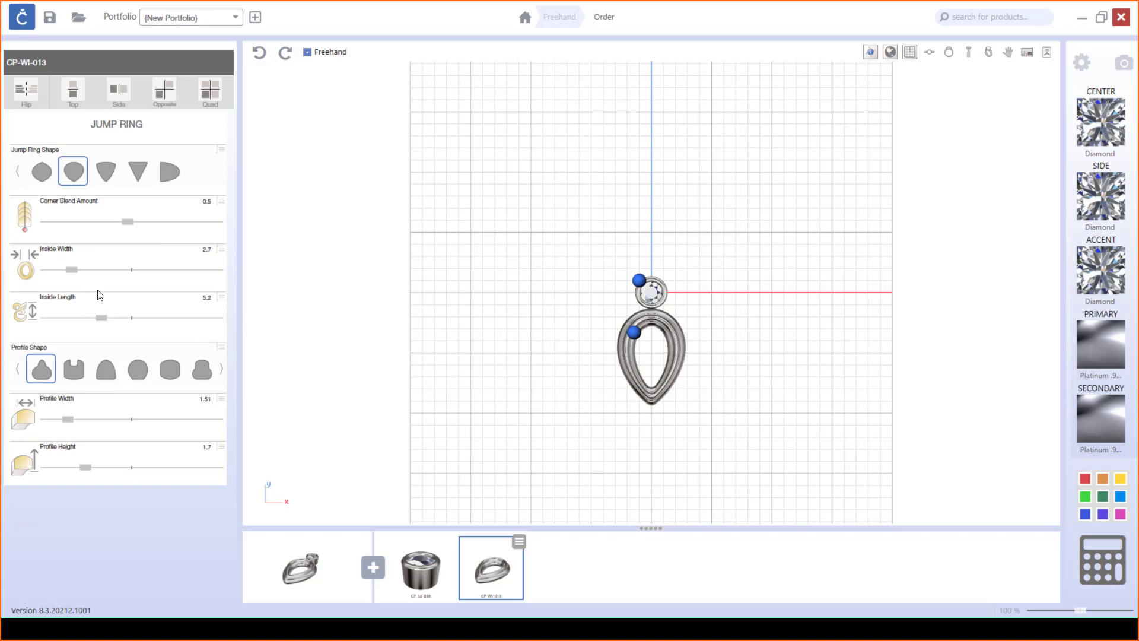
Array the teardrop ring around the bezel setting with a count of 4 over a 360° angle.
mouse_move(528, 359)
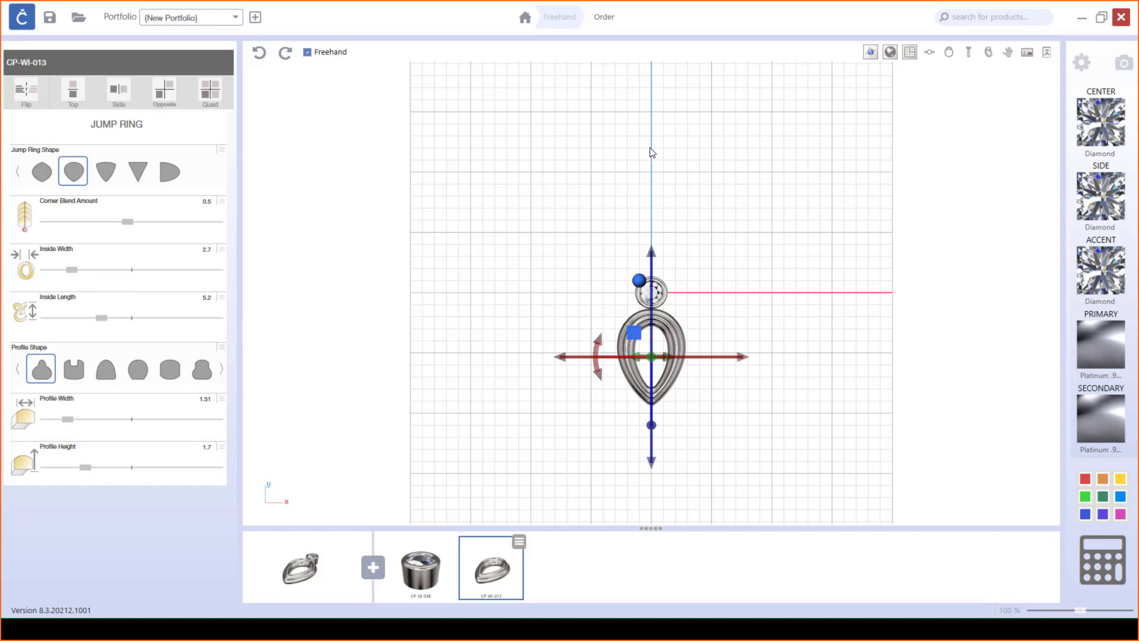
click(634, 331)
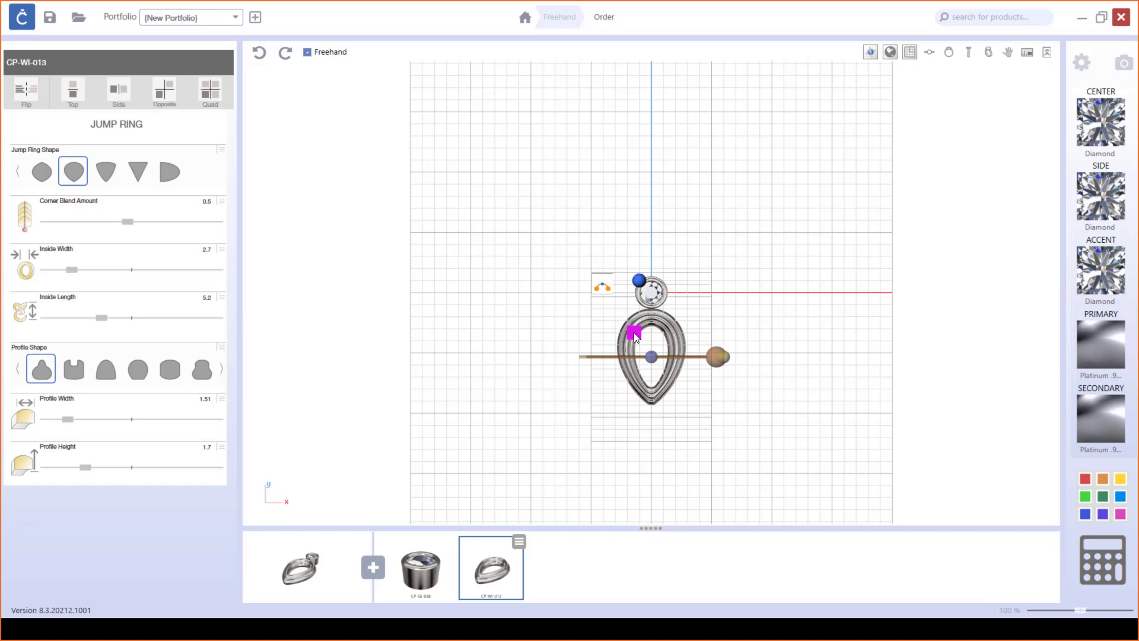
click(633, 333)
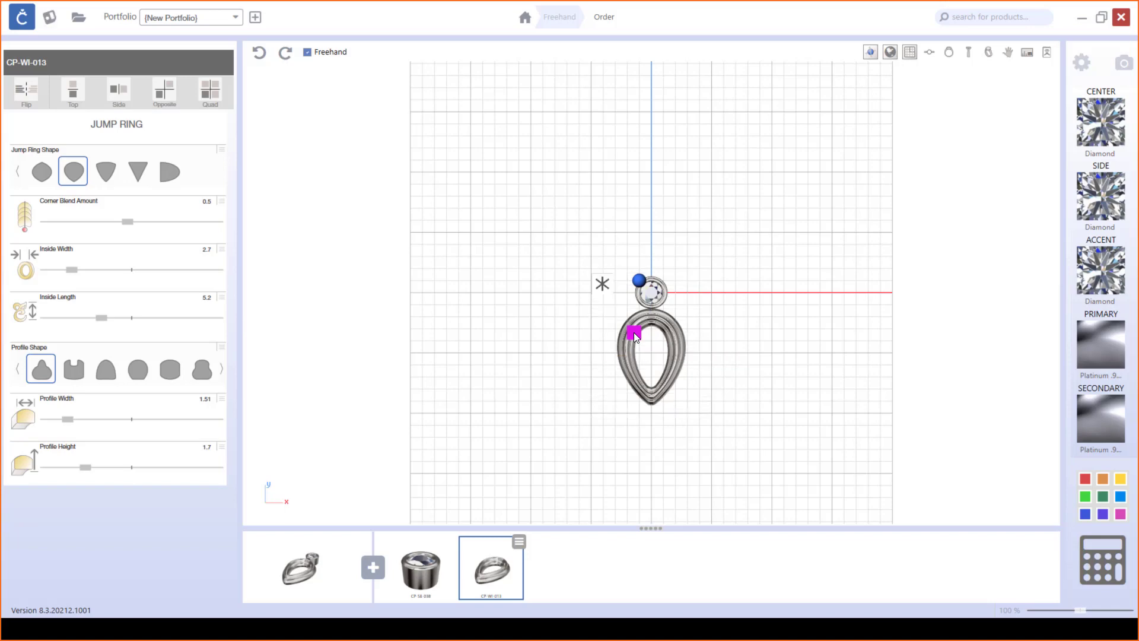
click(602, 286)
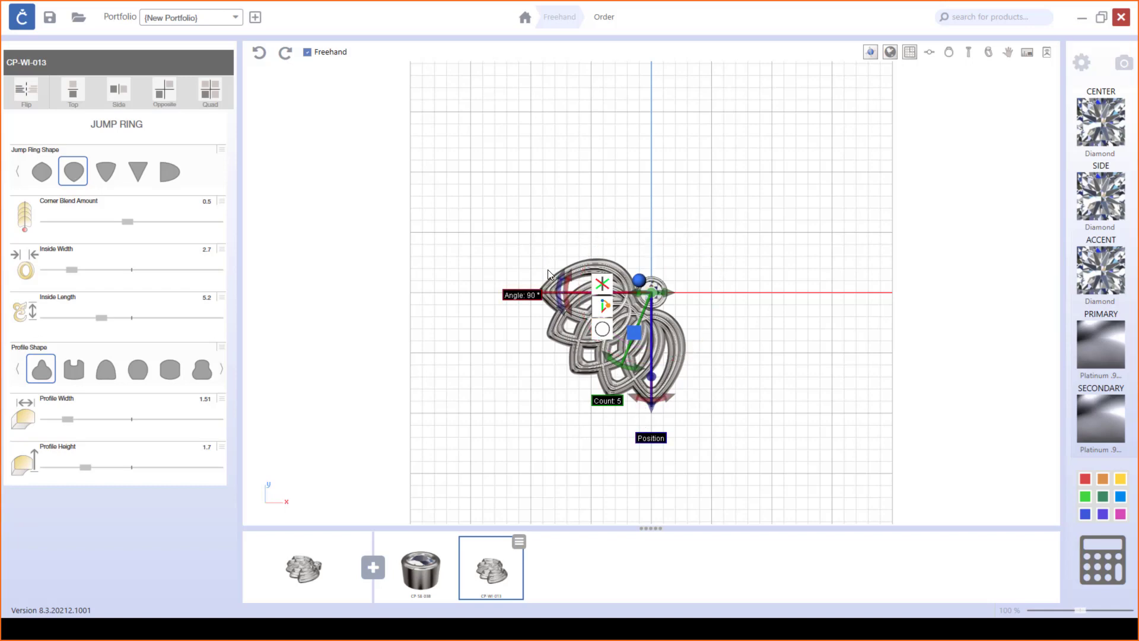
drag(559, 296, 654, 398)
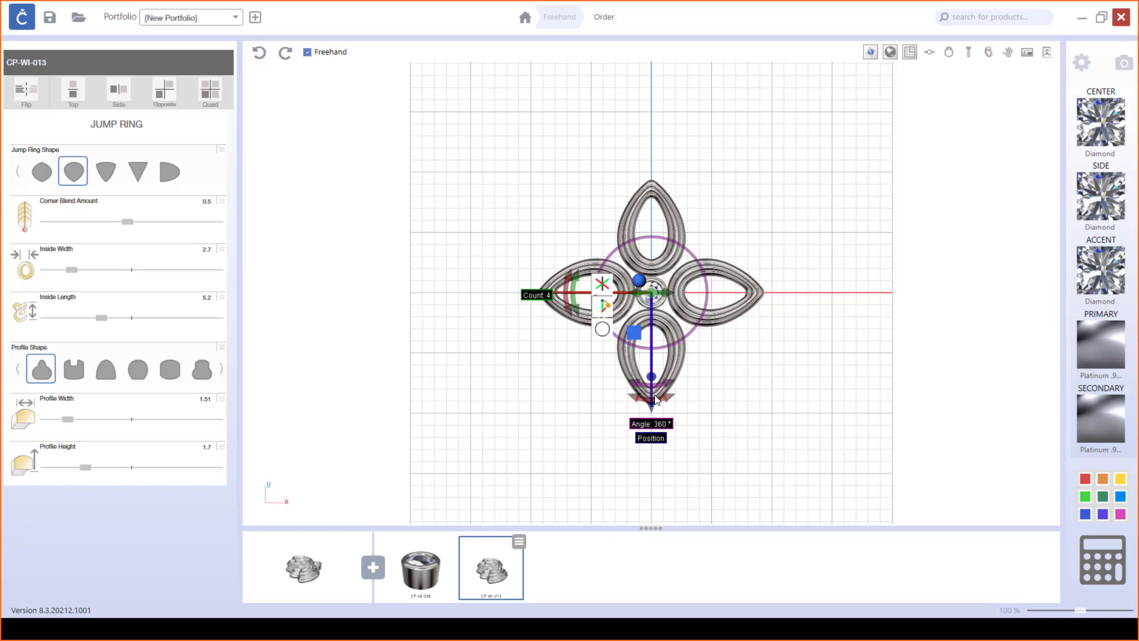
drag(655, 399, 655, 399)
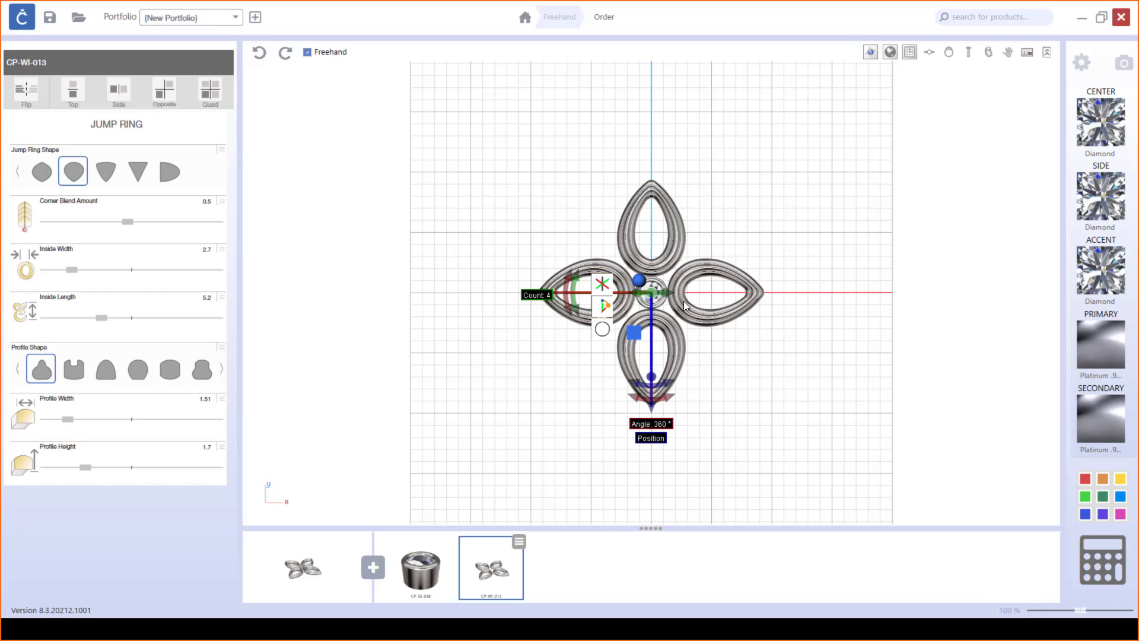
click(633, 335)
click(665, 347)
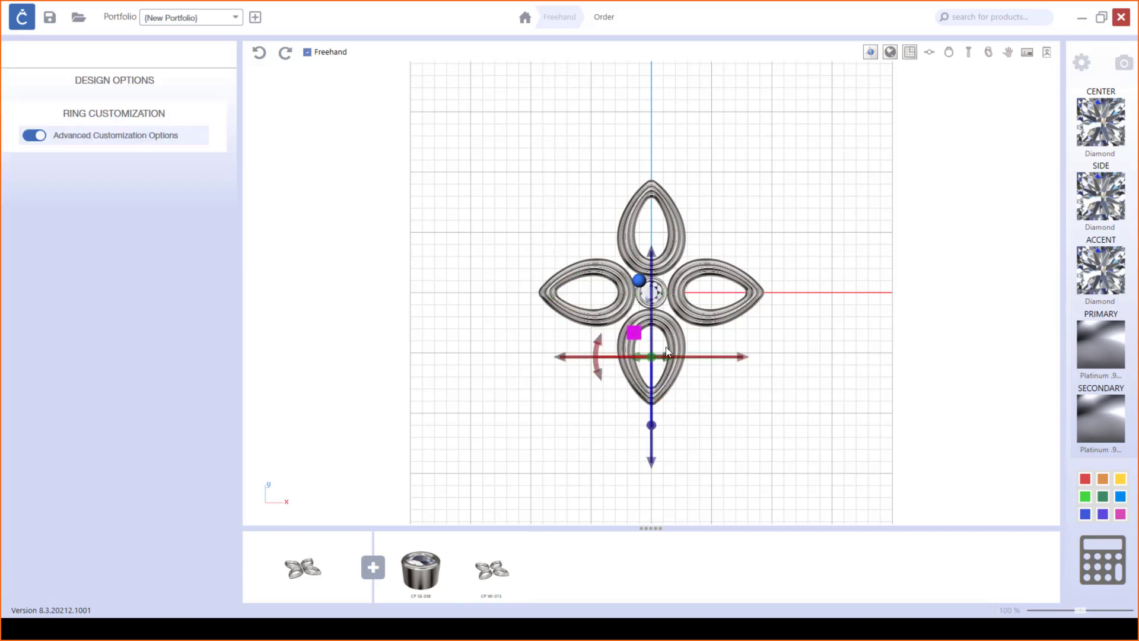
Slide the arrayed teardrop petals slightly inward along the blue axis, closer to the central bezel setting.
drag(651, 462, 652, 460)
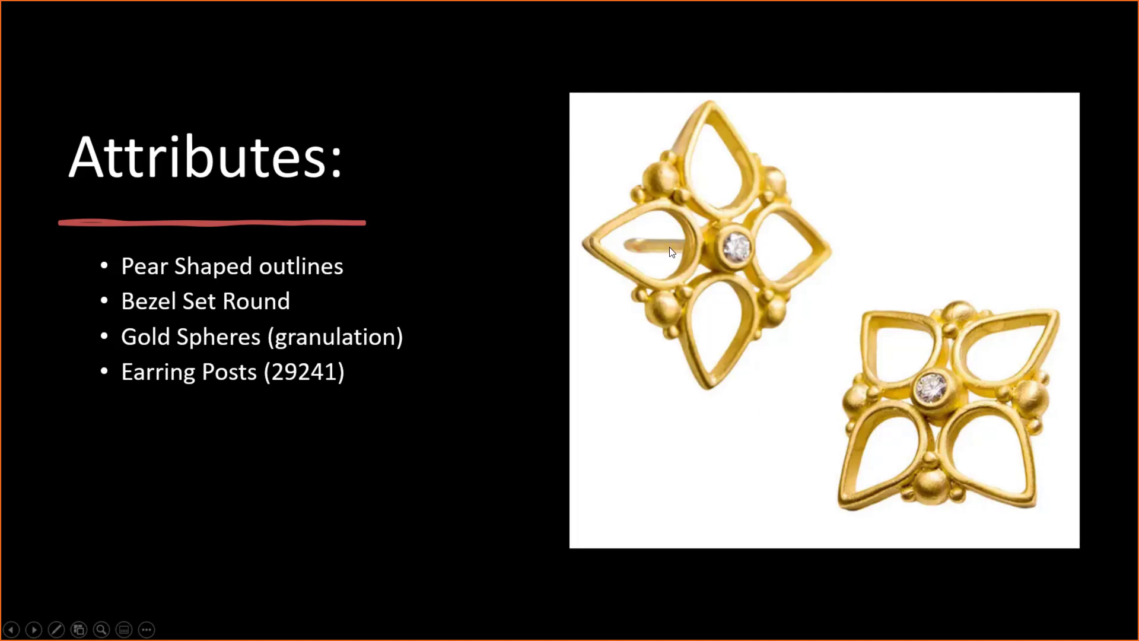
key(alt+Tab)
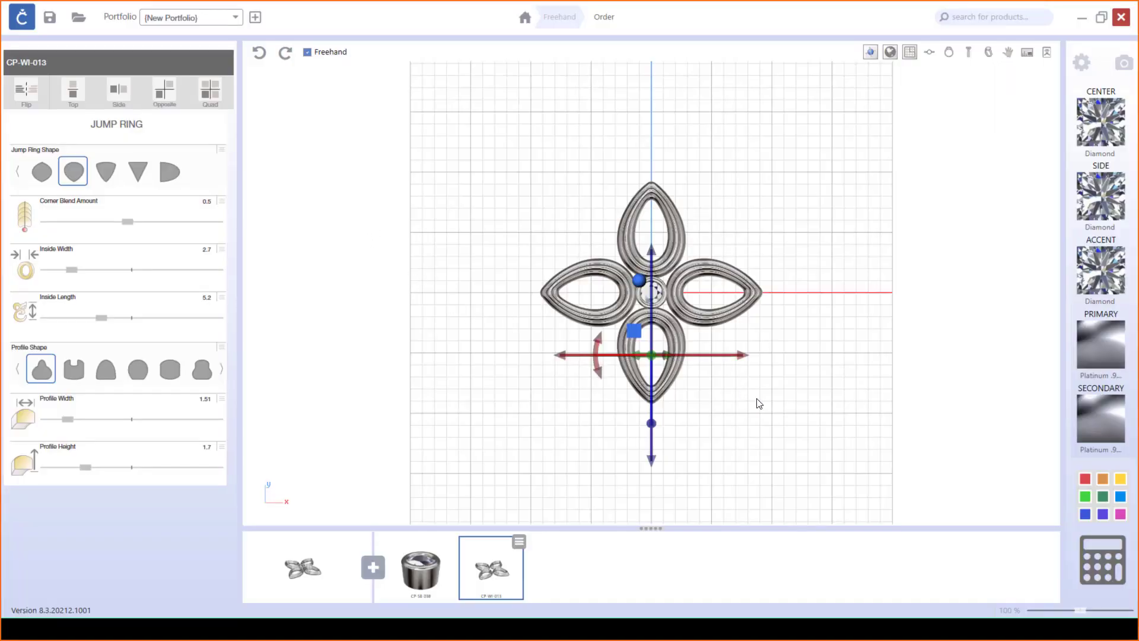
click(989, 58)
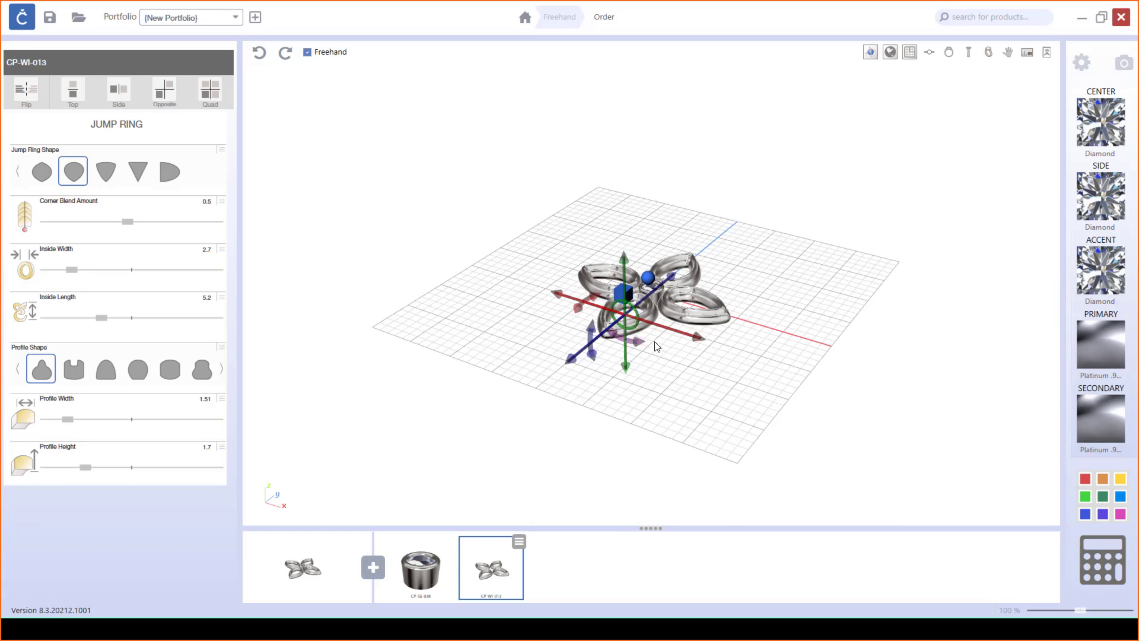
right_drag(644, 332, 643, 289)
scroll(645, 299, up, 6)
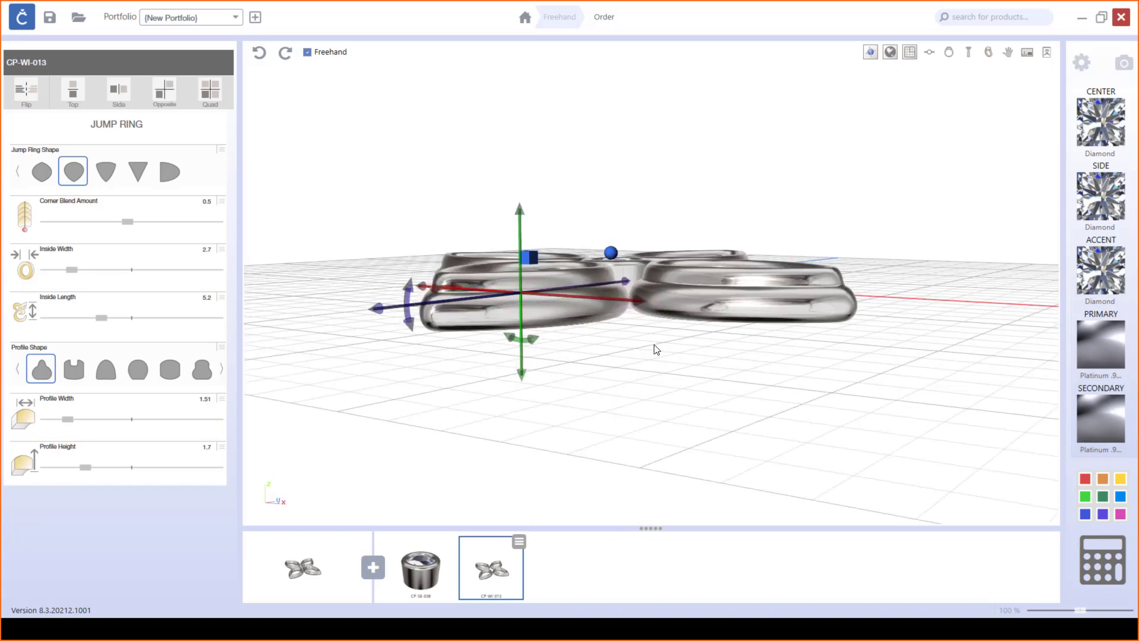
right_drag(654, 348, 796, 485)
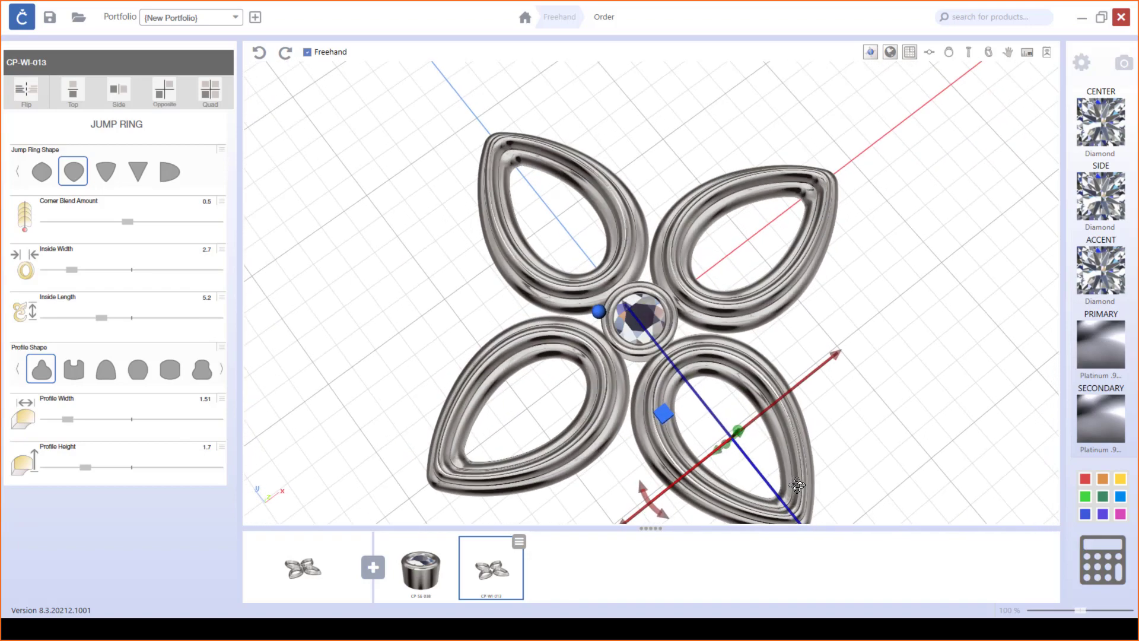
Add the sphere SP-SP-094 from the Shapes category of the part library.
click(380, 579)
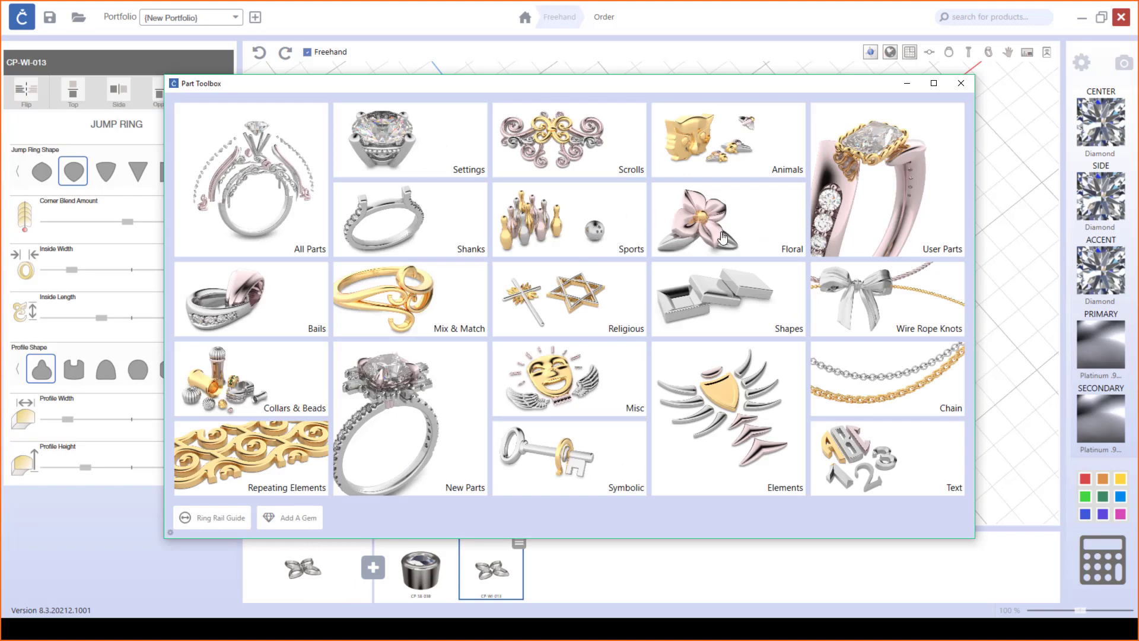
click(730, 302)
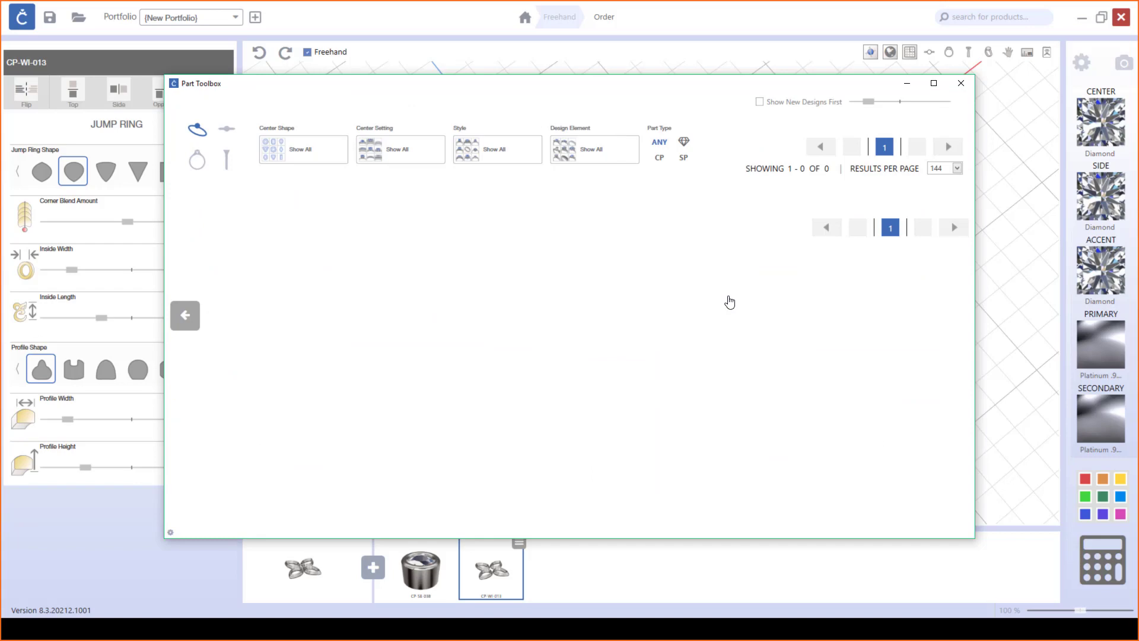
scroll(716, 351, down, 3)
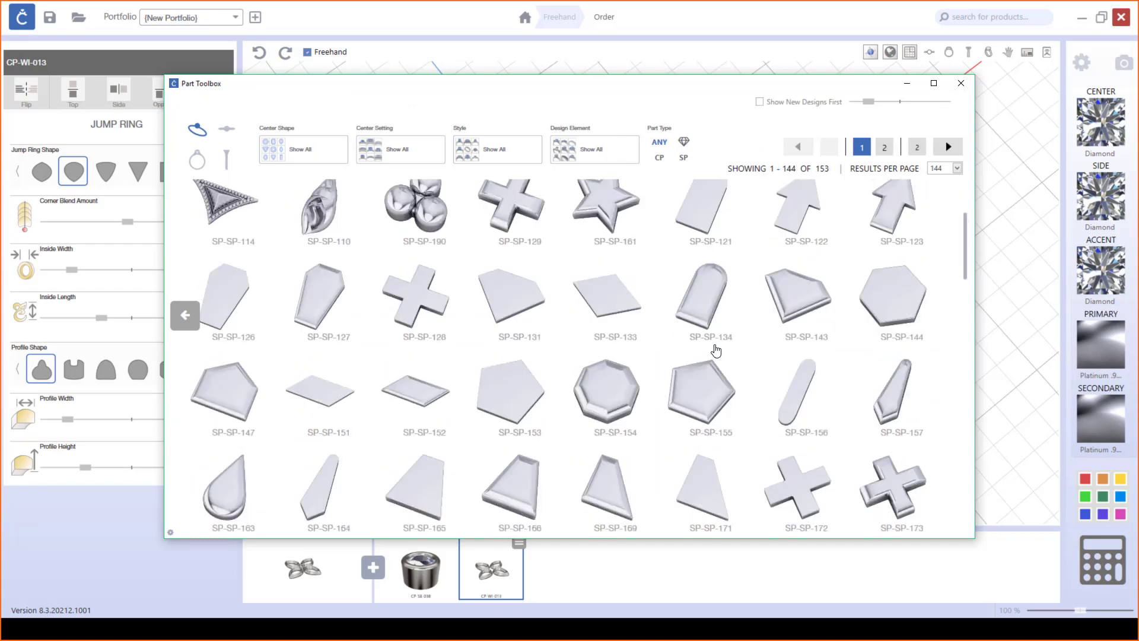
scroll(716, 350, down, 6)
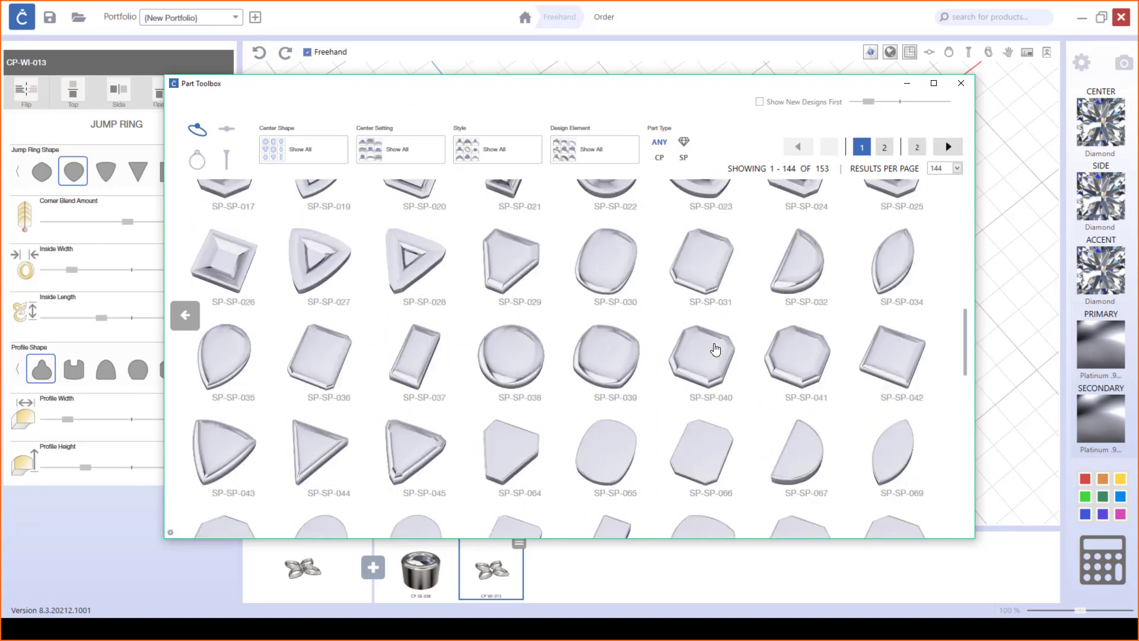
scroll(715, 349, down, 5)
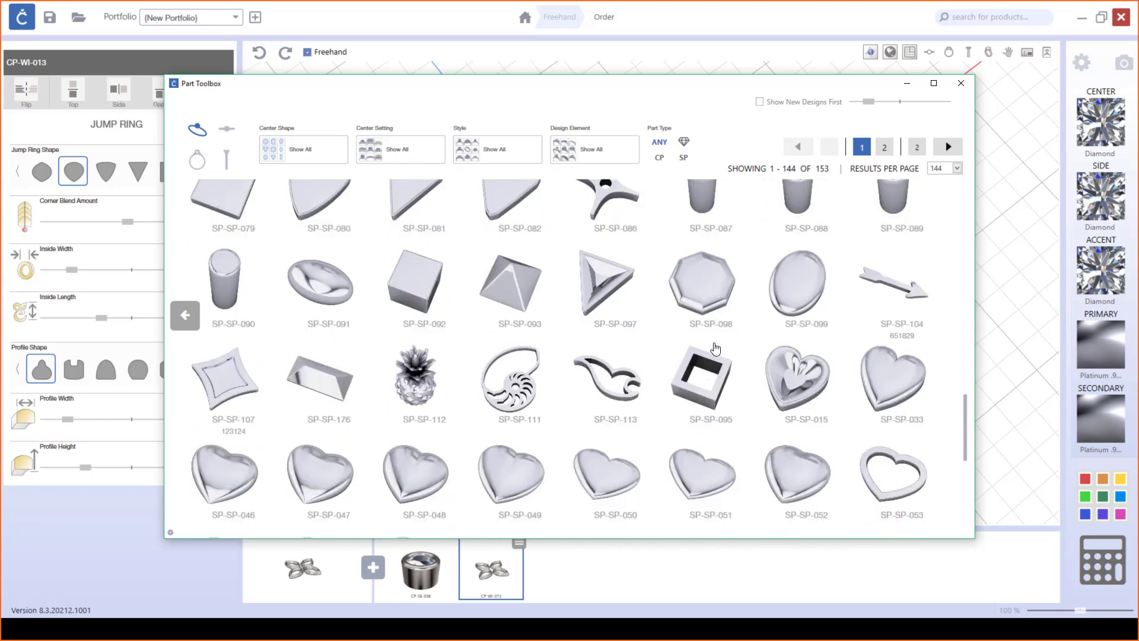
scroll(715, 349, down, 2)
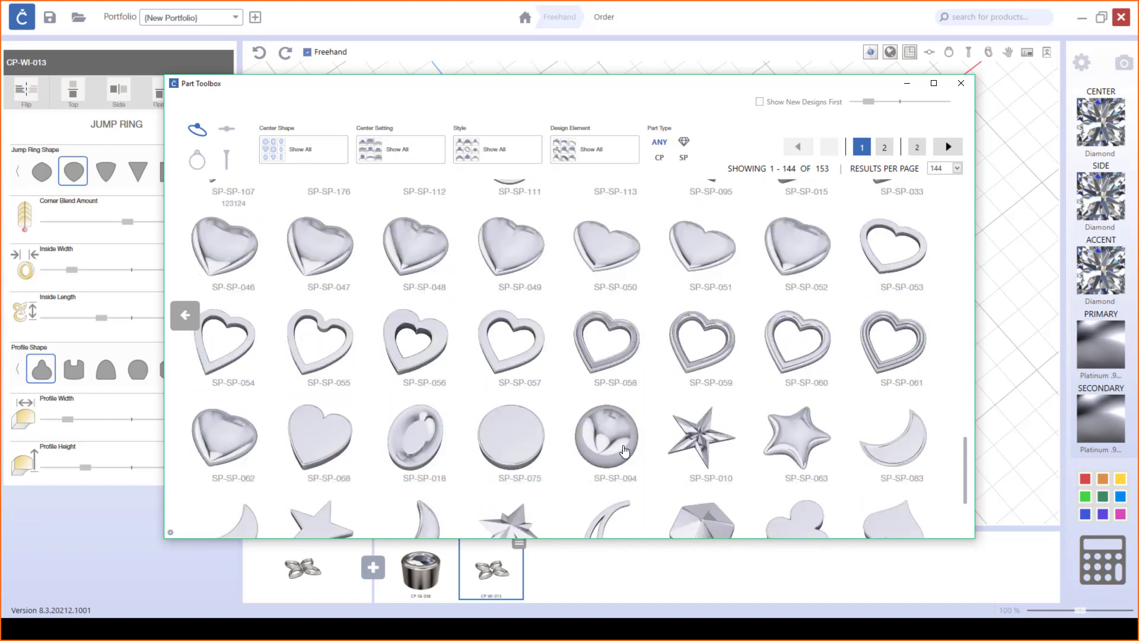
click(625, 450)
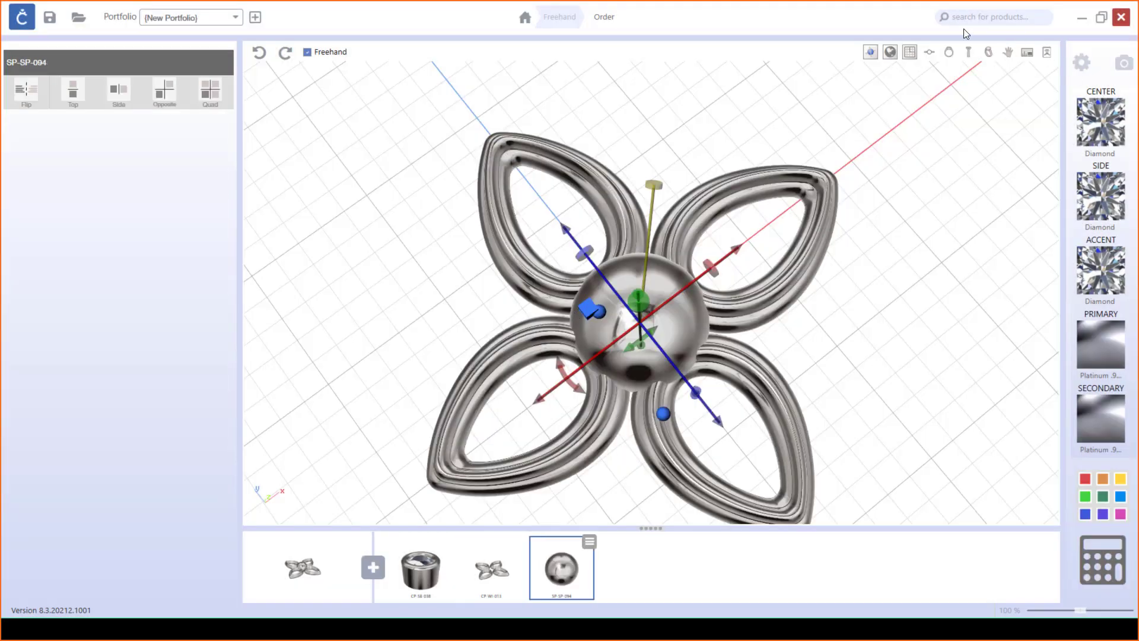
Move the sphere diagonally off the bezel toward the gap between two adjacent petals and scale it uniformly to about 2 mm.
click(930, 53)
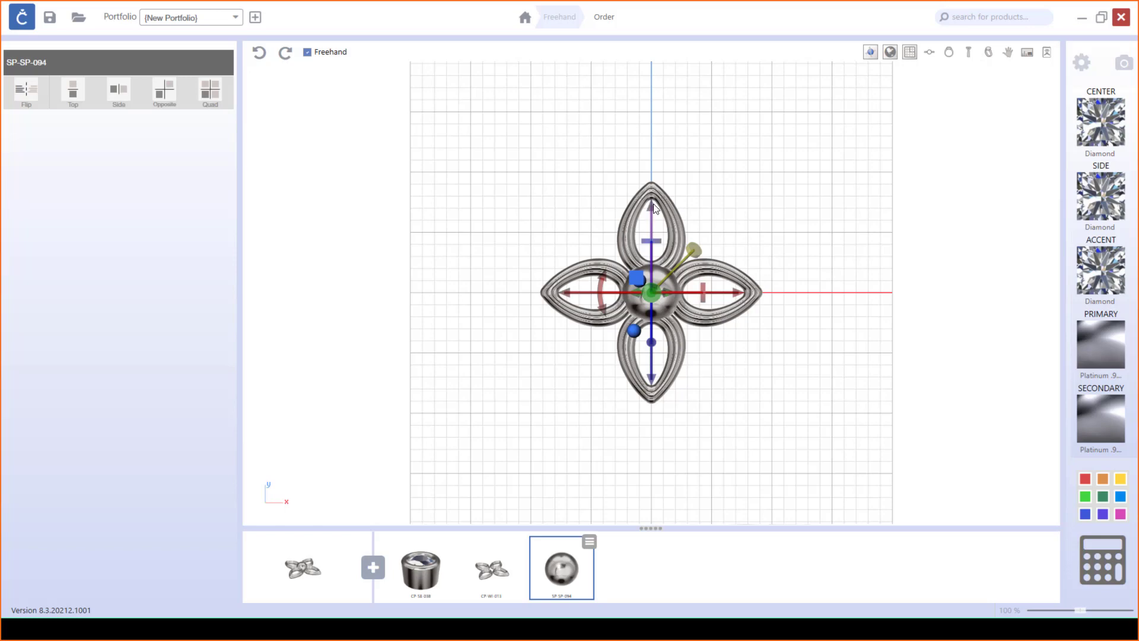
drag(651, 206, 644, 159)
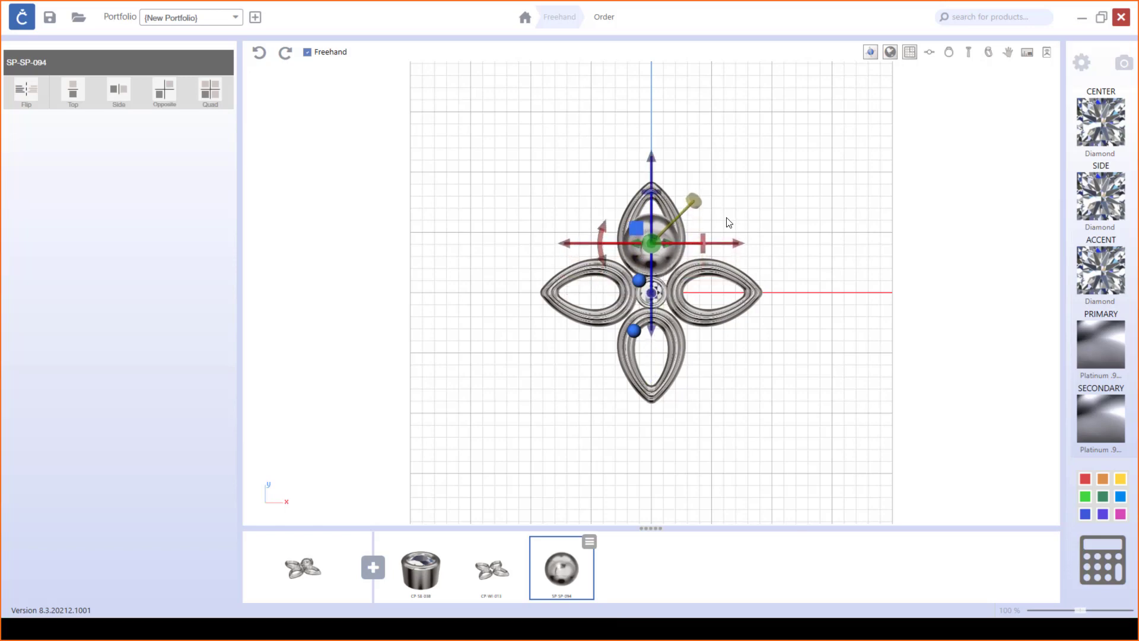
drag(741, 244, 789, 245)
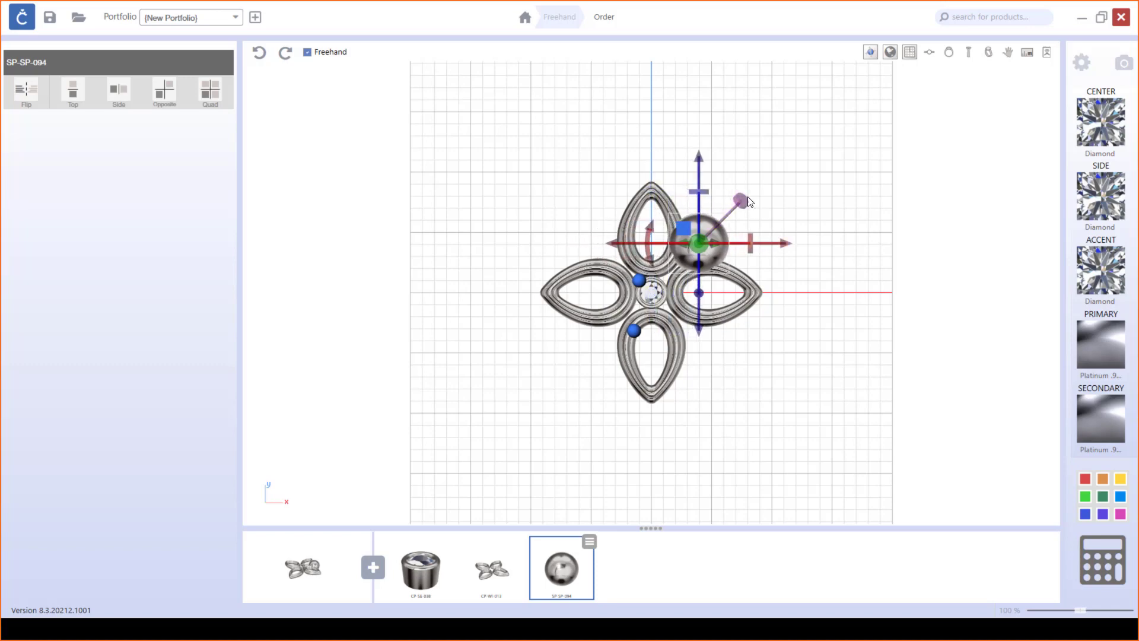
drag(742, 201, 723, 227)
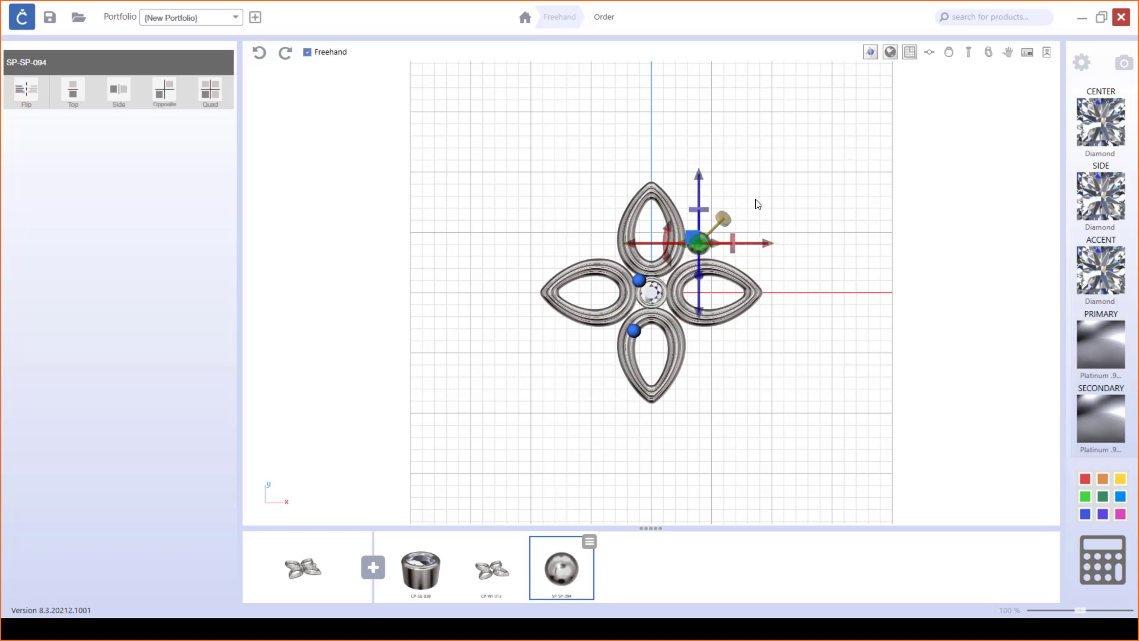
Fine-tune the sphere's position along the blue and red axes until it nestles against both neighbouring petals.
scroll(725, 222, up, 3)
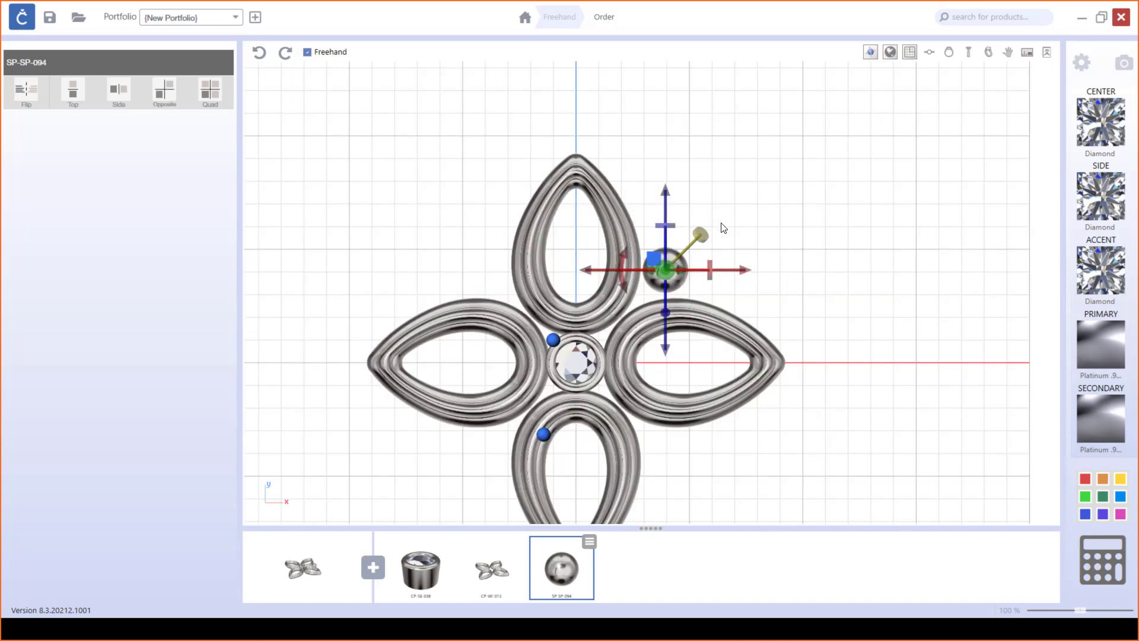
scroll(670, 271, up, 1)
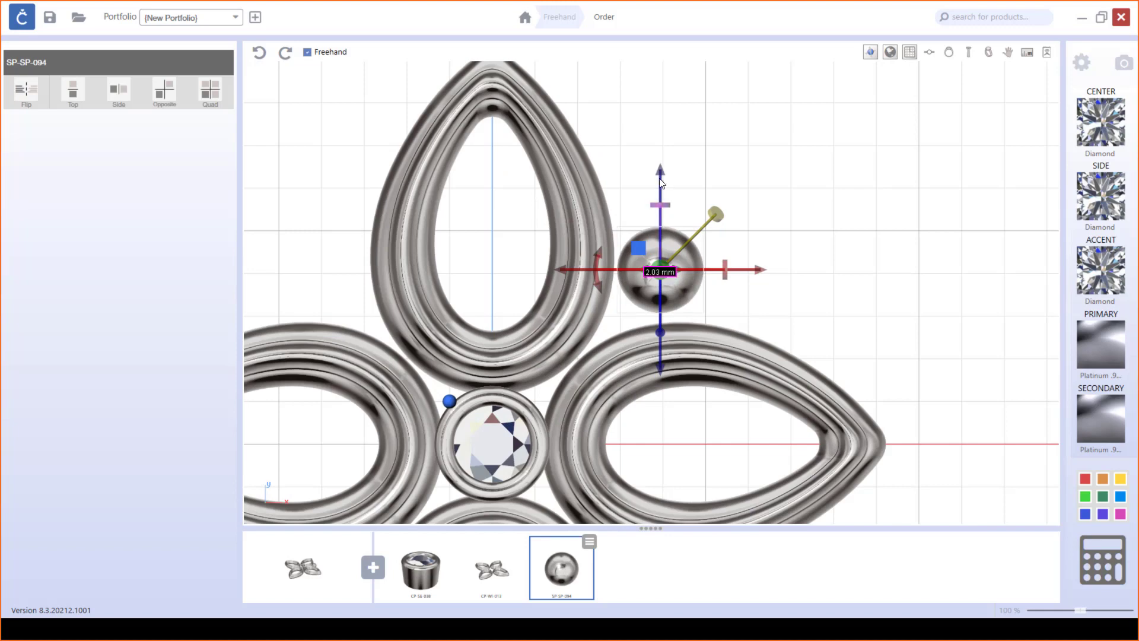
drag(656, 172, 656, 184)
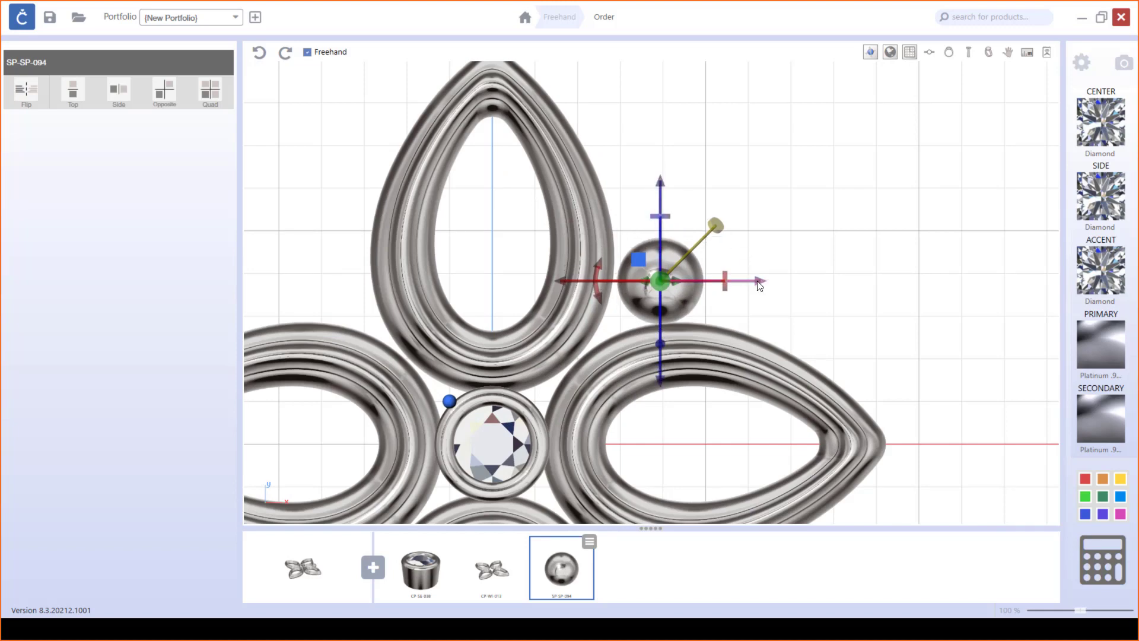
drag(758, 285, 750, 288)
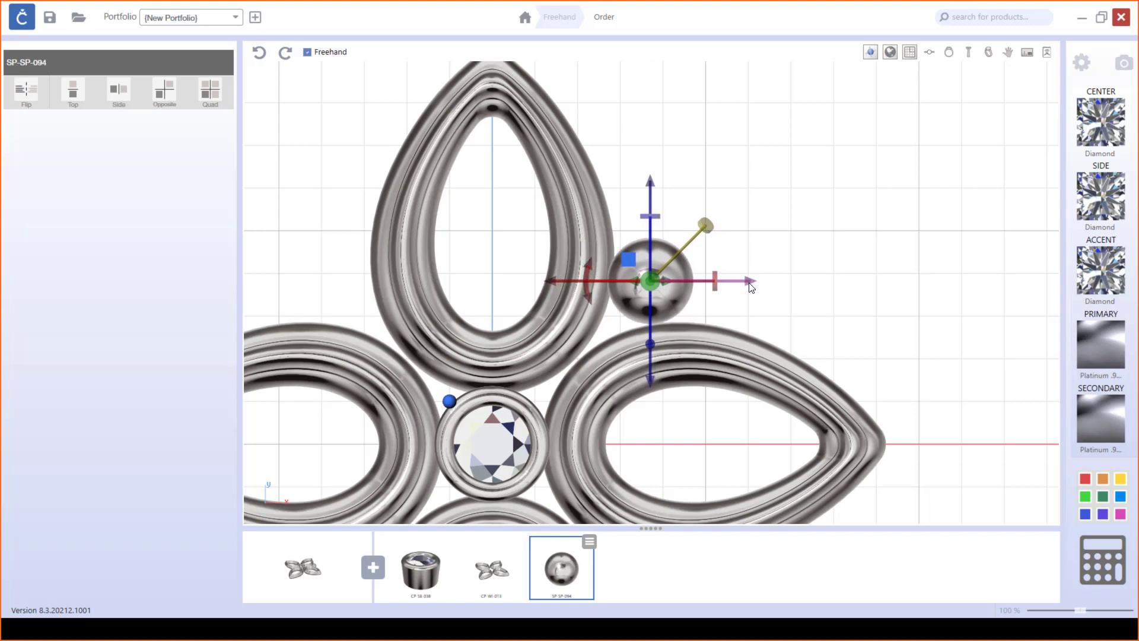
scroll(665, 289, down, 4)
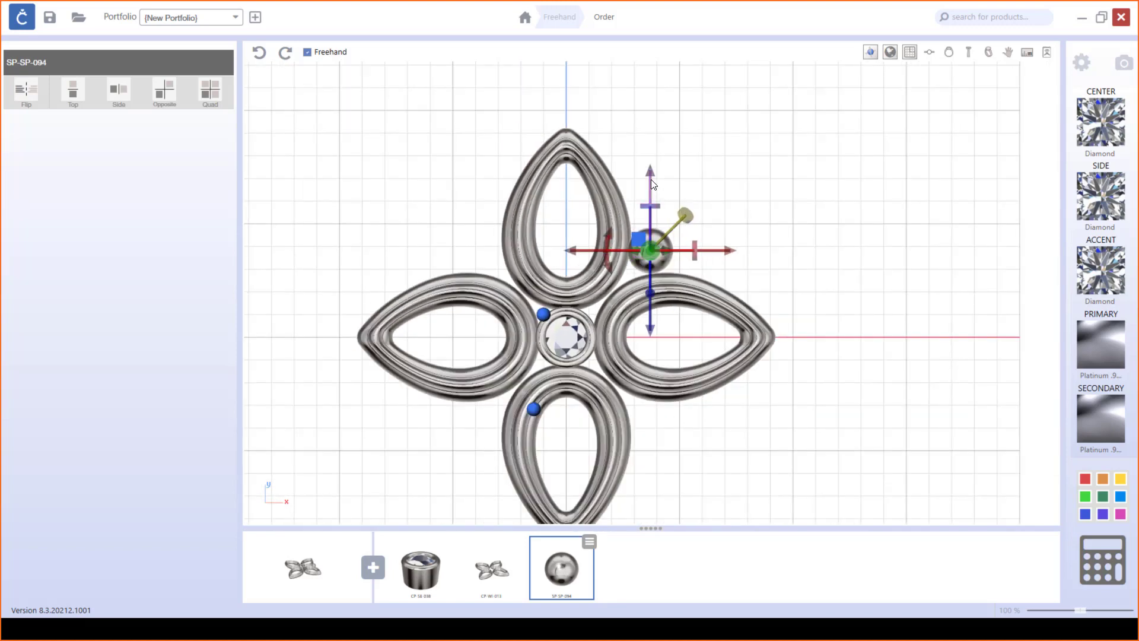
drag(650, 181, 648, 183)
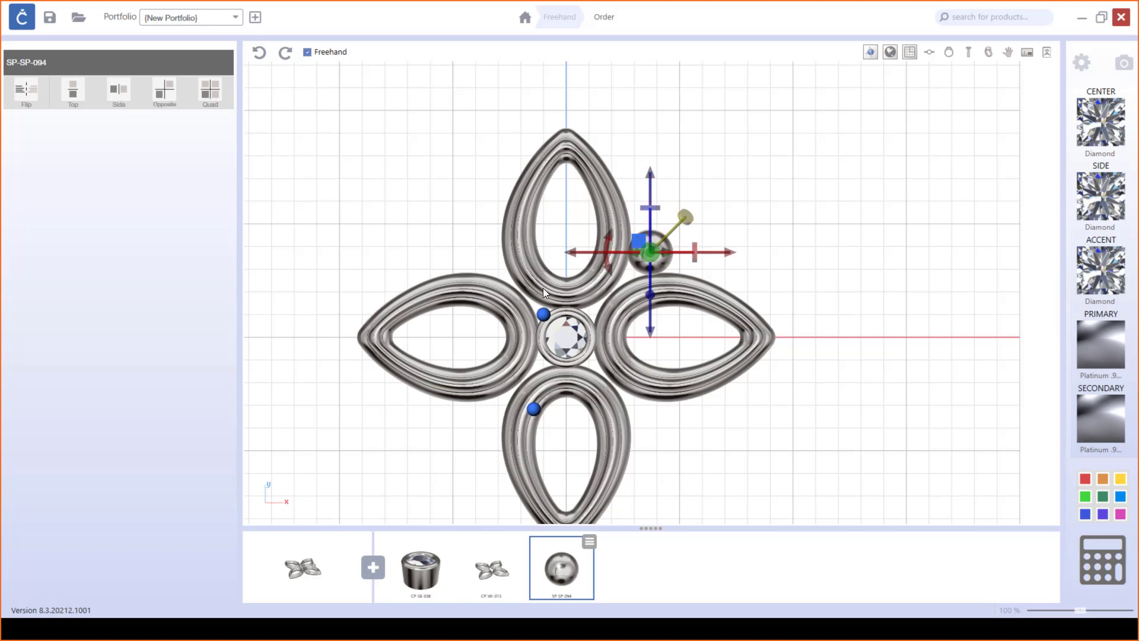
Raise the sphere slightly along the green axis to align it with the petals' thickness in the side view.
click(989, 57)
scroll(715, 288, up, 5)
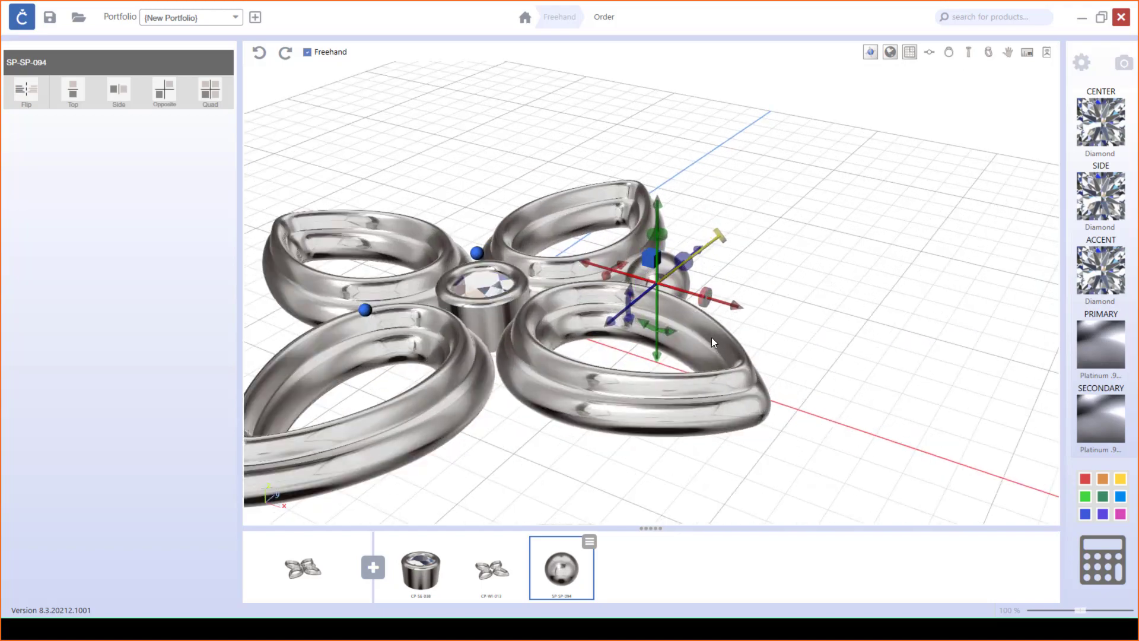
right_drag(712, 339, 550, 307)
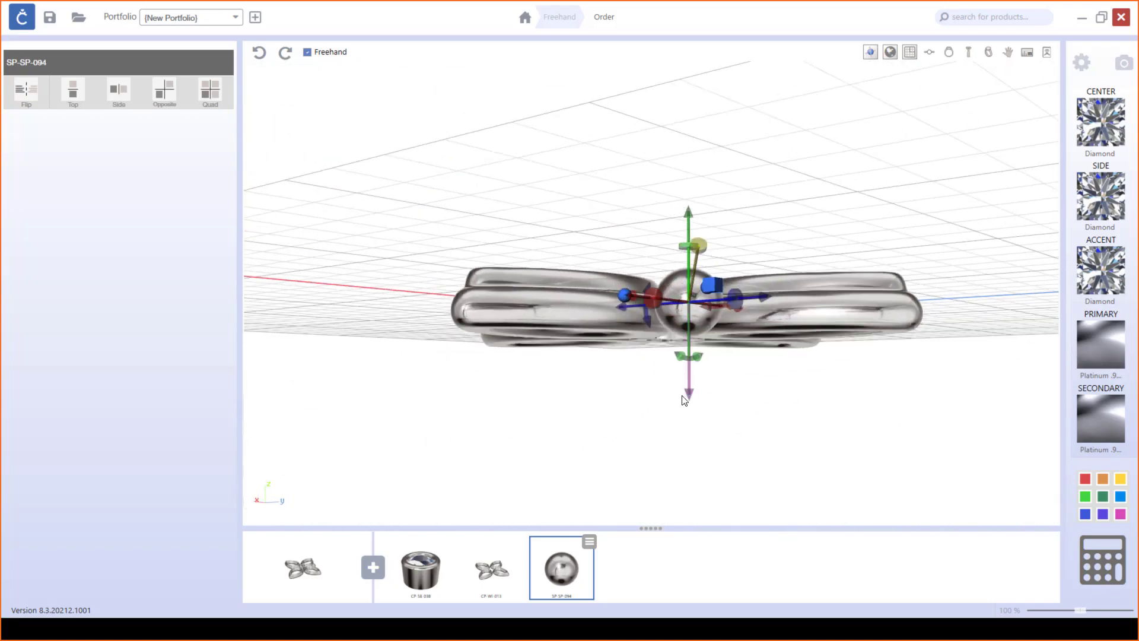
drag(686, 395, 682, 390)
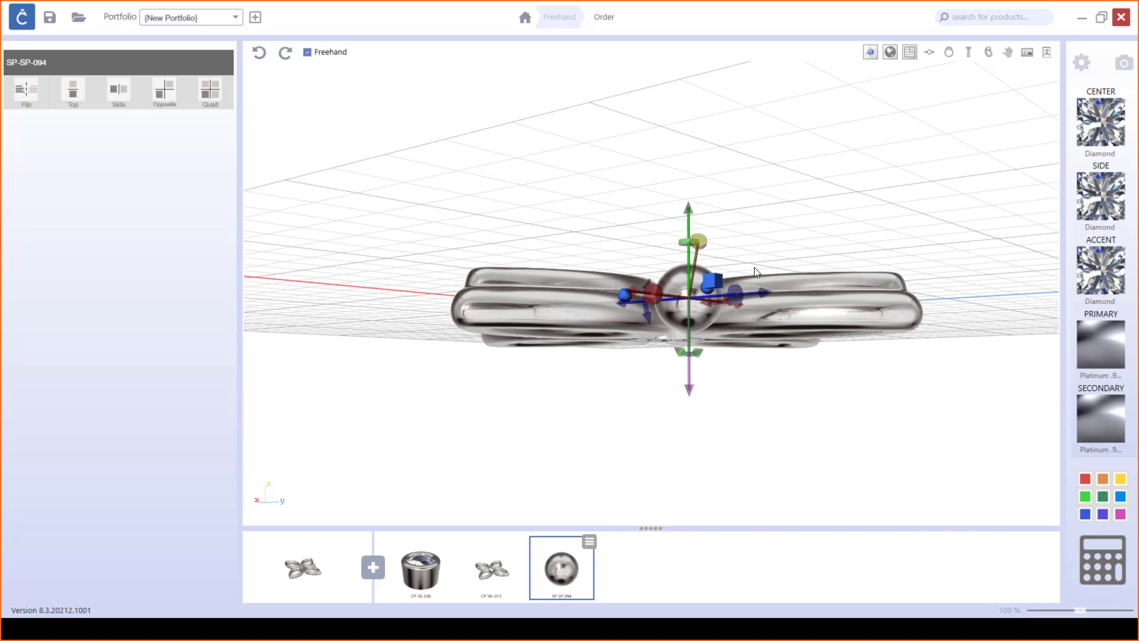
Nudge the sphere slightly inward along the blue and red axes and repeat it in all four gaps with Quad symmetry.
click(929, 54)
scroll(694, 257, up, 5)
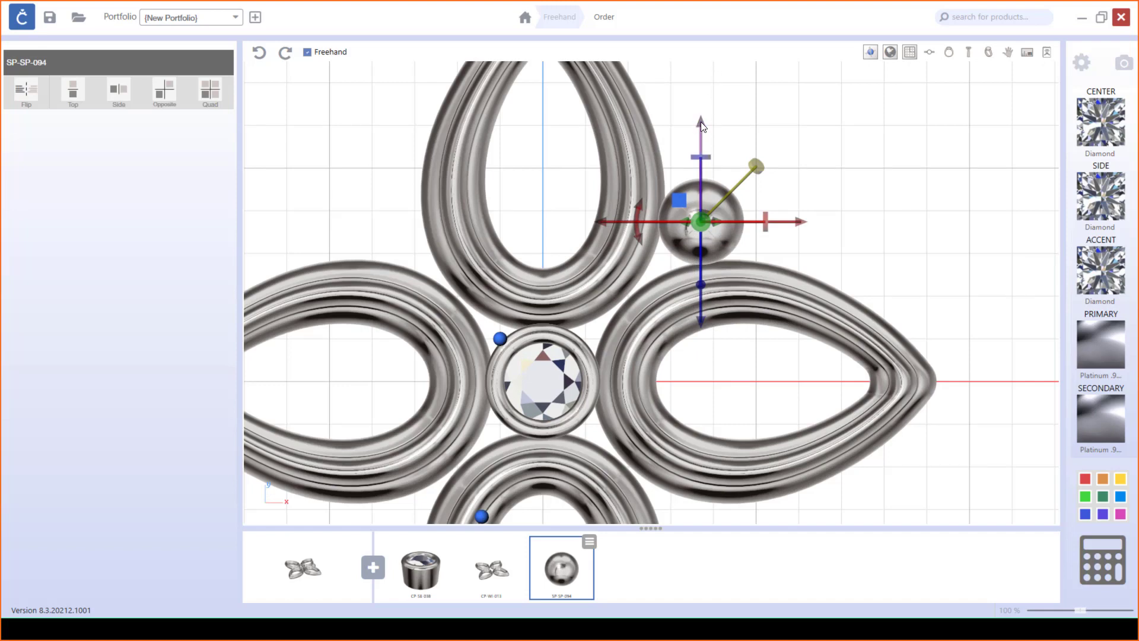
drag(700, 123, 699, 124)
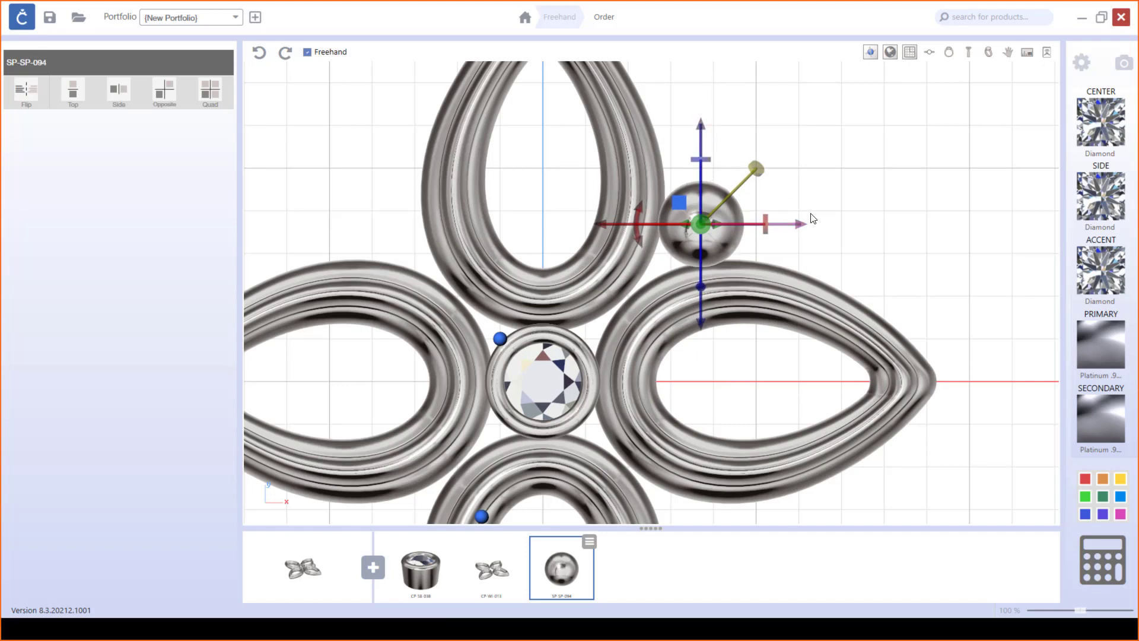
drag(802, 224, 798, 225)
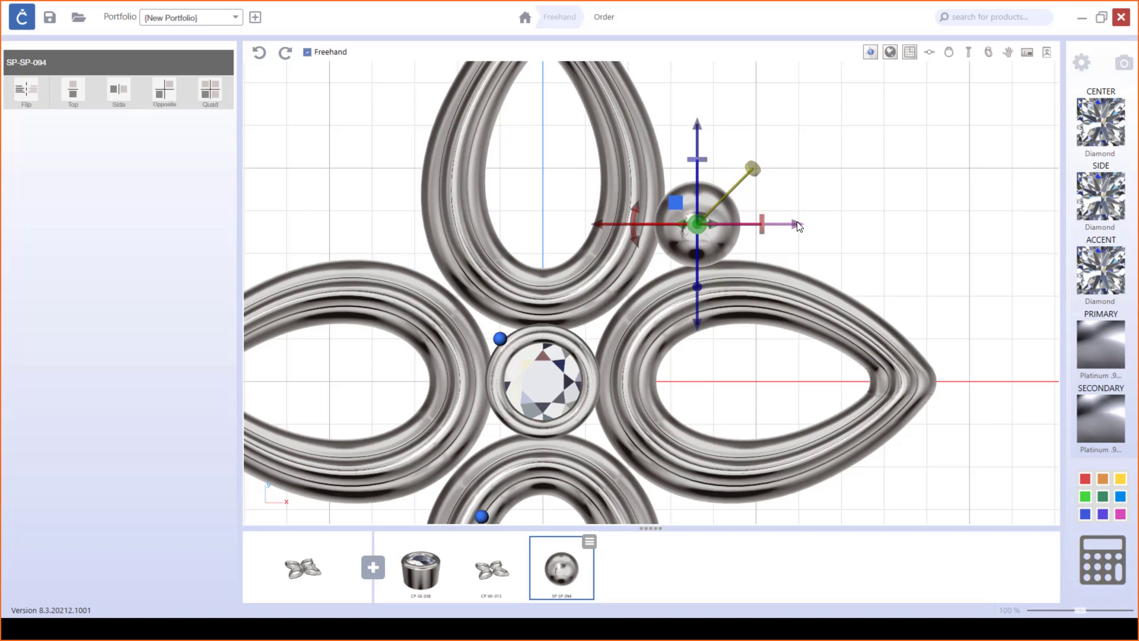
scroll(846, 197, down, 5)
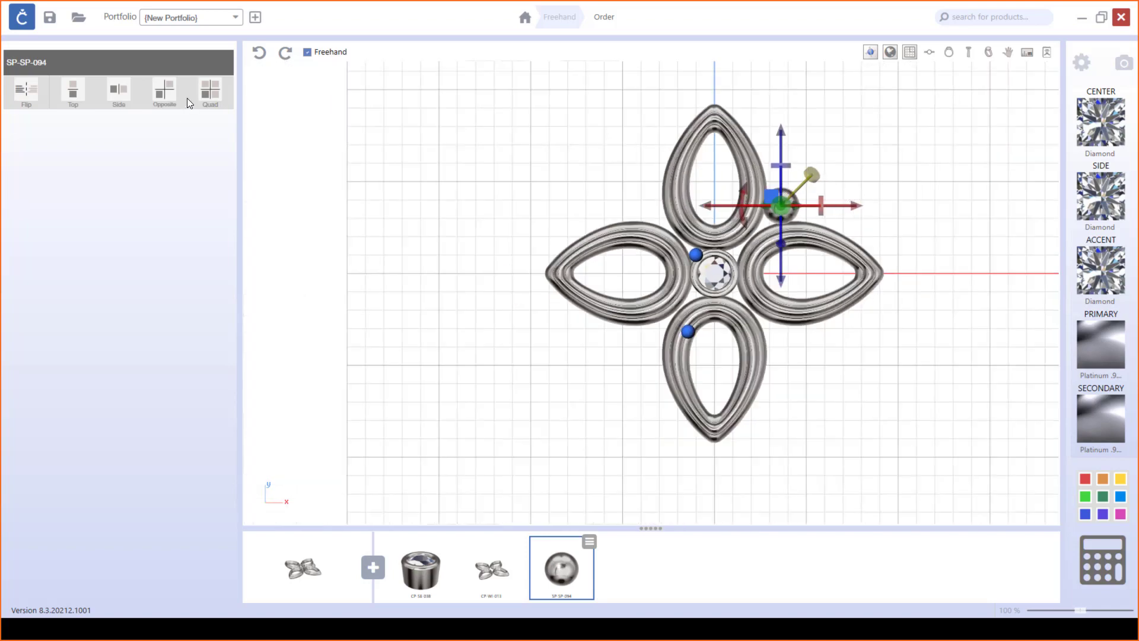
click(218, 96)
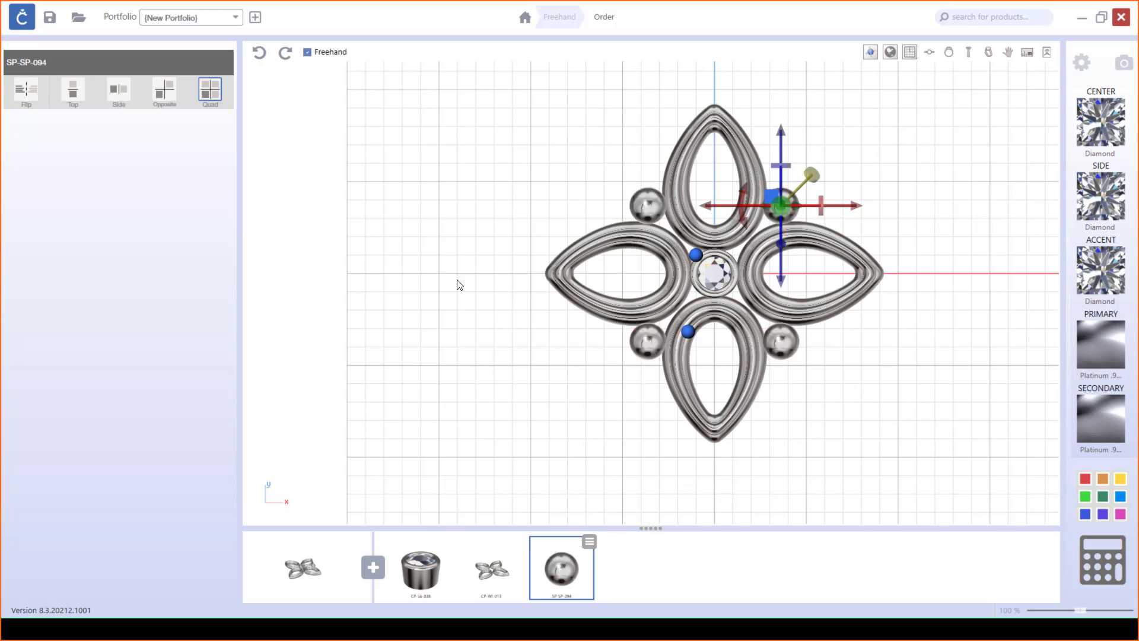
Duplicate the four-sphere set and move the copy outward along the blue axis, beyond the original spheres.
click(590, 544)
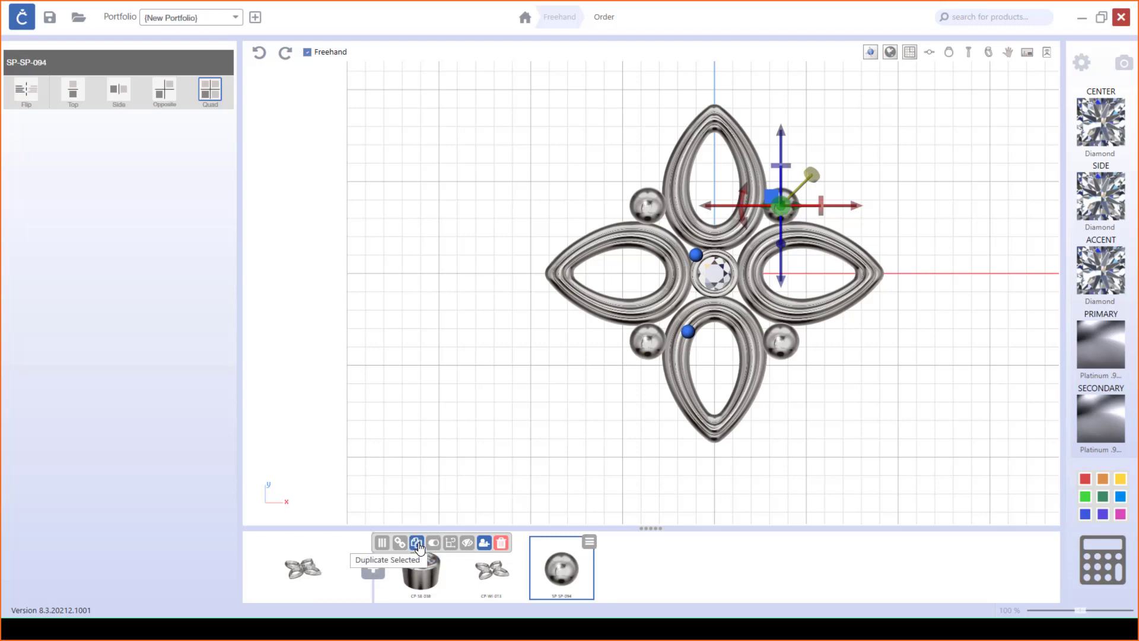
click(589, 543)
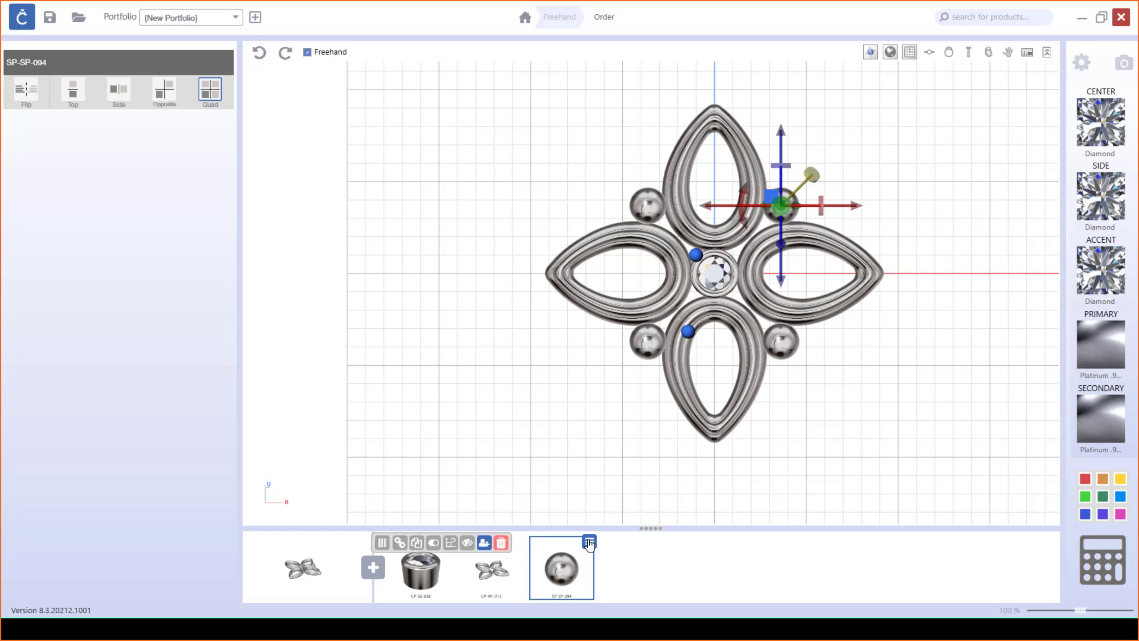
click(417, 543)
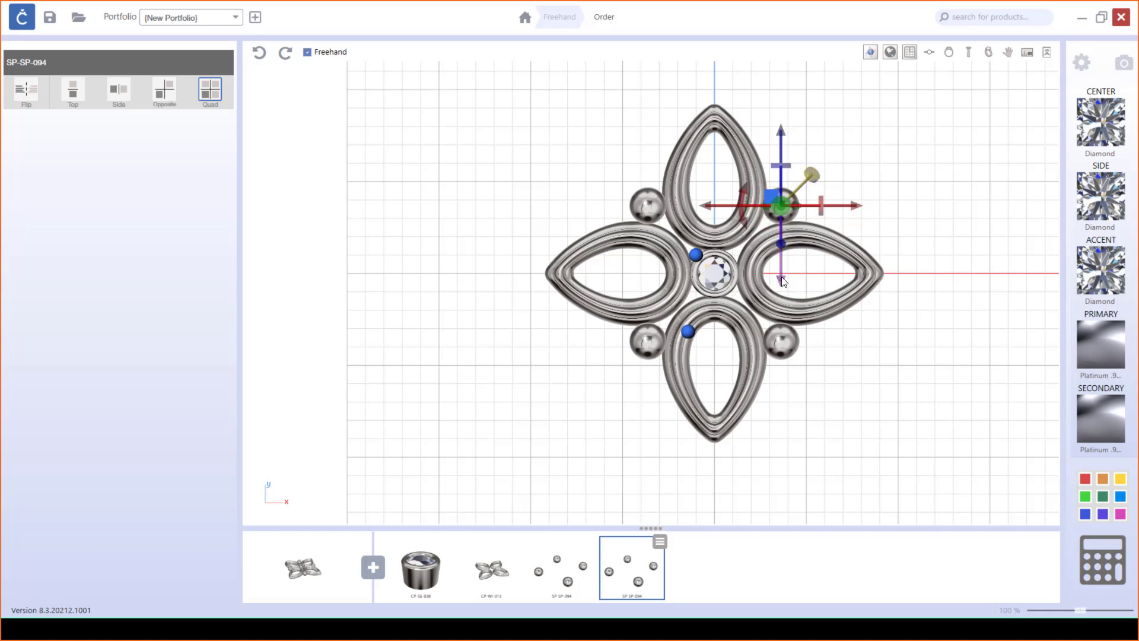
drag(782, 282, 765, 247)
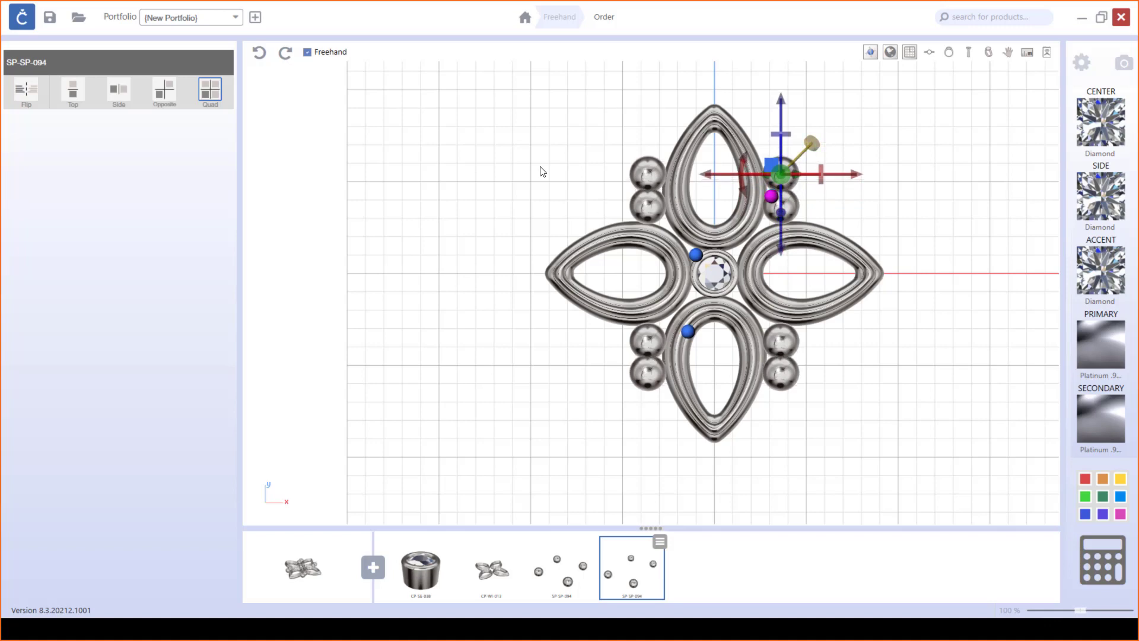
Scale the duplicated spheres down to about half size and nestle them between the vertical petals and the larger spheres.
scroll(765, 142, up, 5)
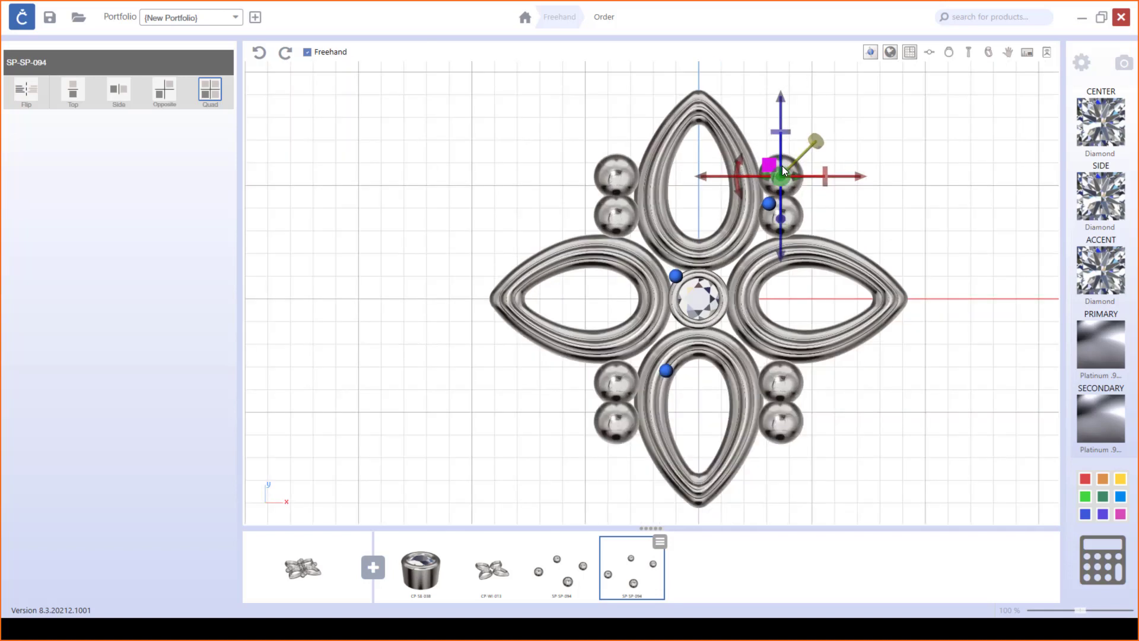
drag(841, 136, 811, 163)
drag(858, 191, 836, 191)
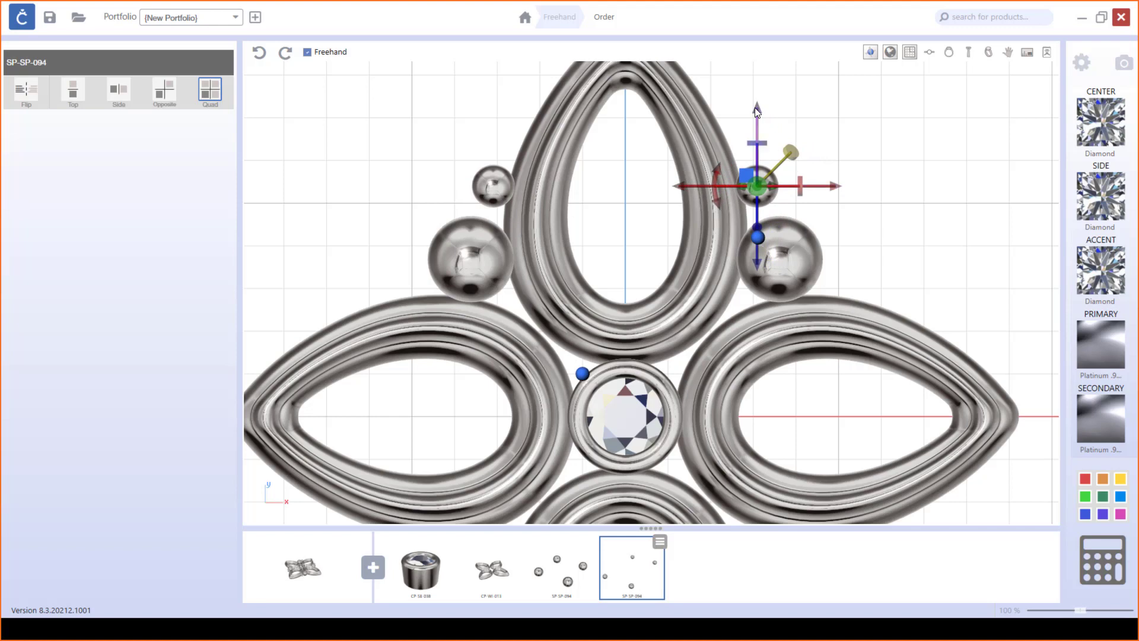
drag(755, 108, 748, 136)
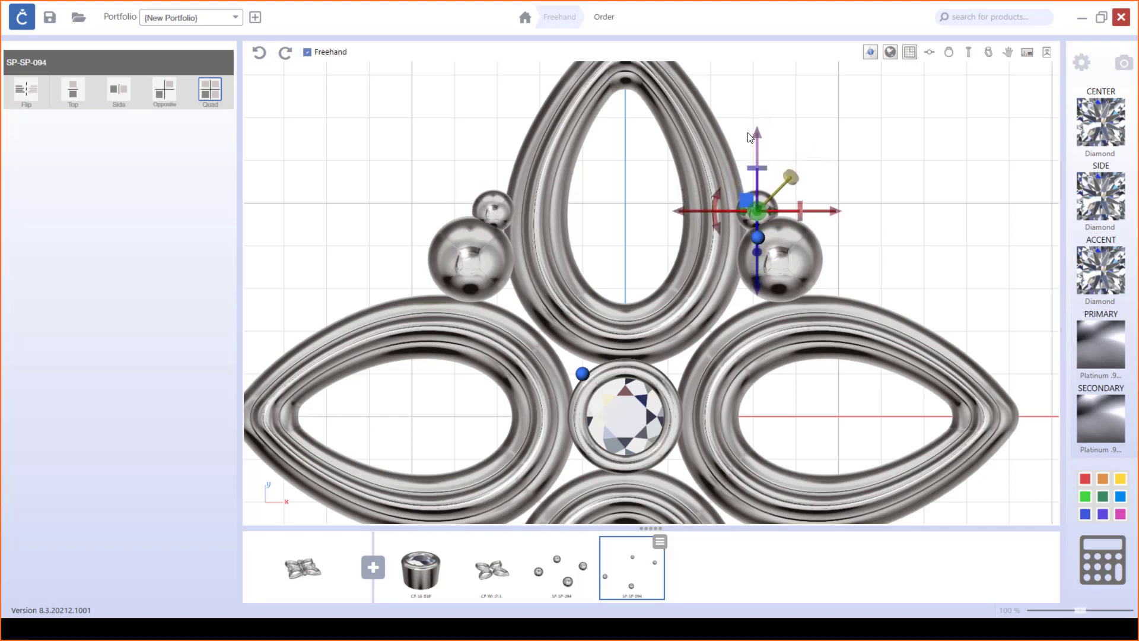
scroll(872, 237, down, 5)
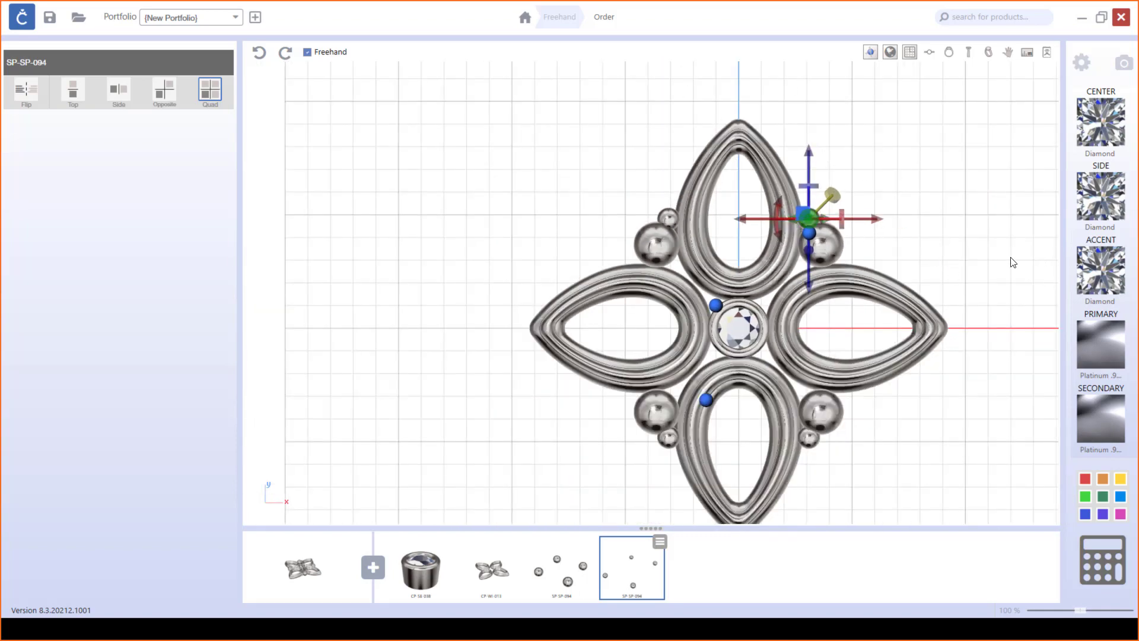
Duplicate the small sphere set and move the copy inward into the corners between adjacent petals and the larger spheres.
click(660, 541)
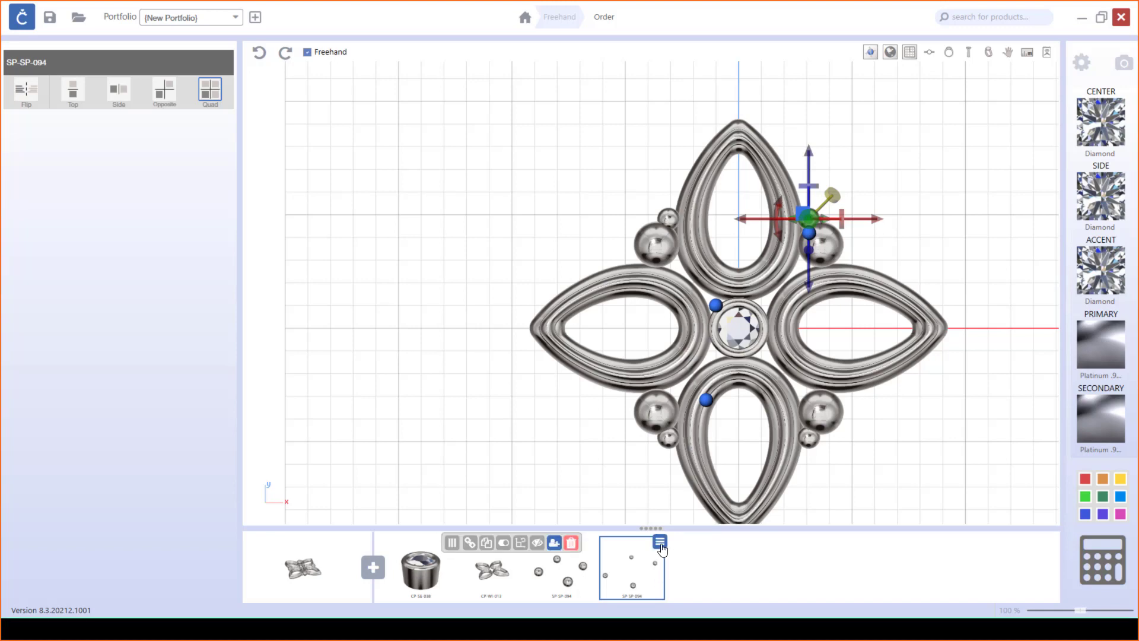
click(487, 548)
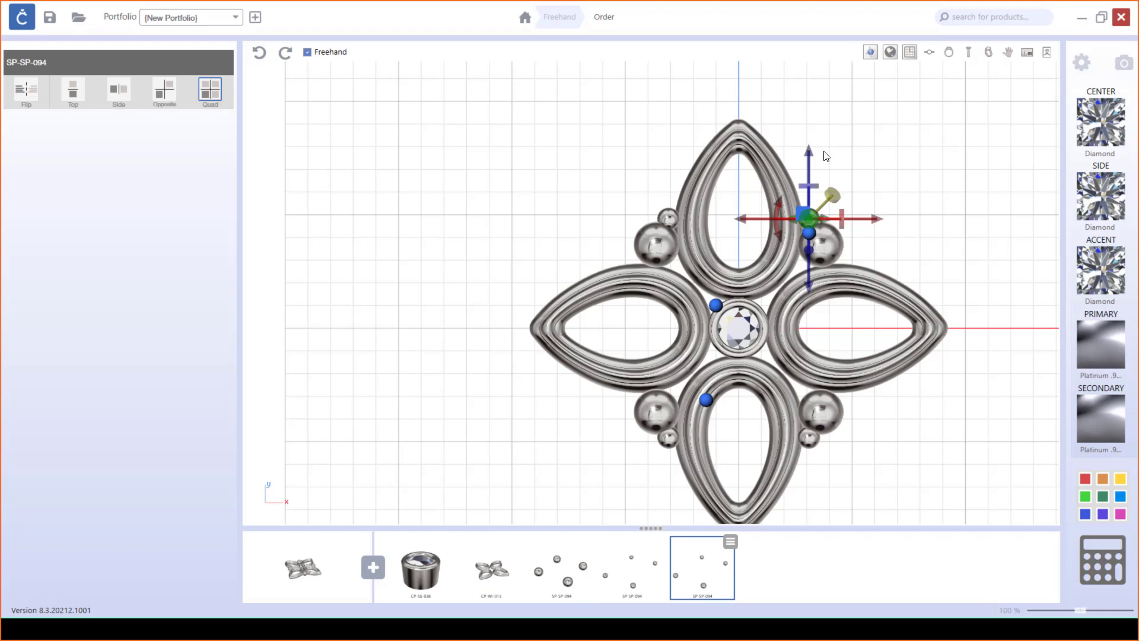
drag(808, 159, 809, 198)
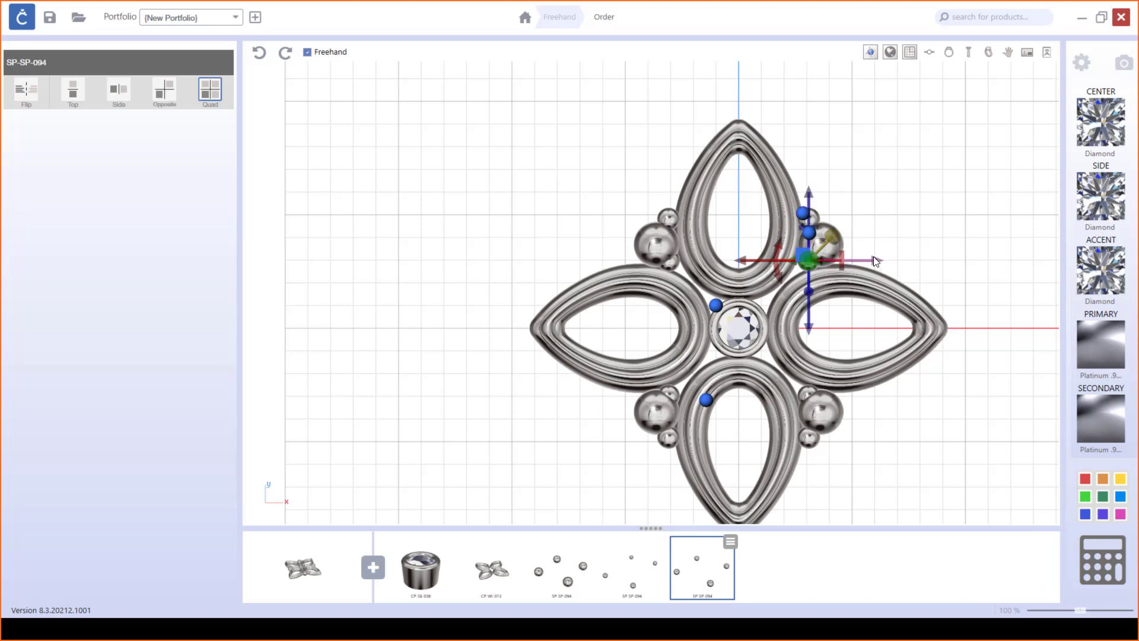
drag(873, 257, 868, 257)
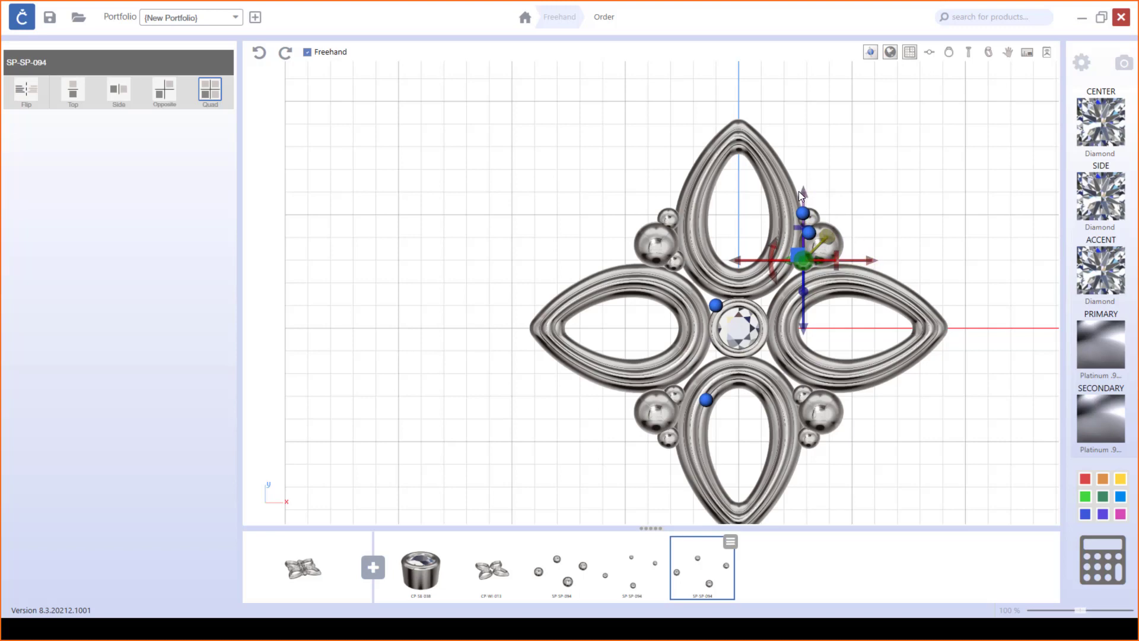
drag(799, 191, 797, 194)
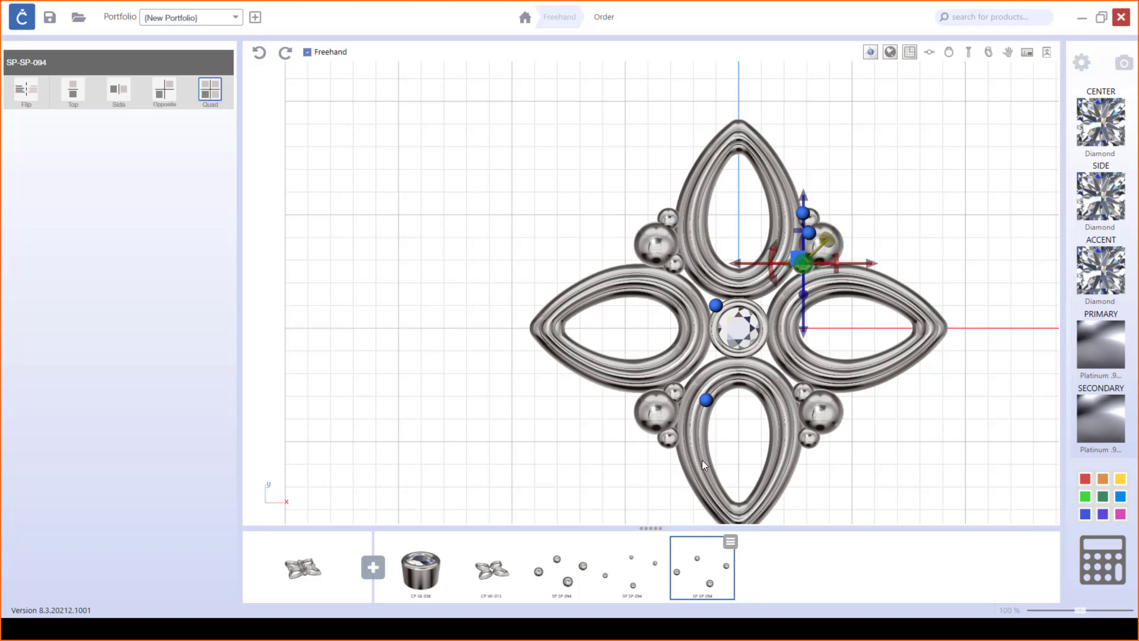
Duplicate the inner small sphere set and place the copy outward along the red axis, between the horizontal petals and the larger spheres.
click(730, 543)
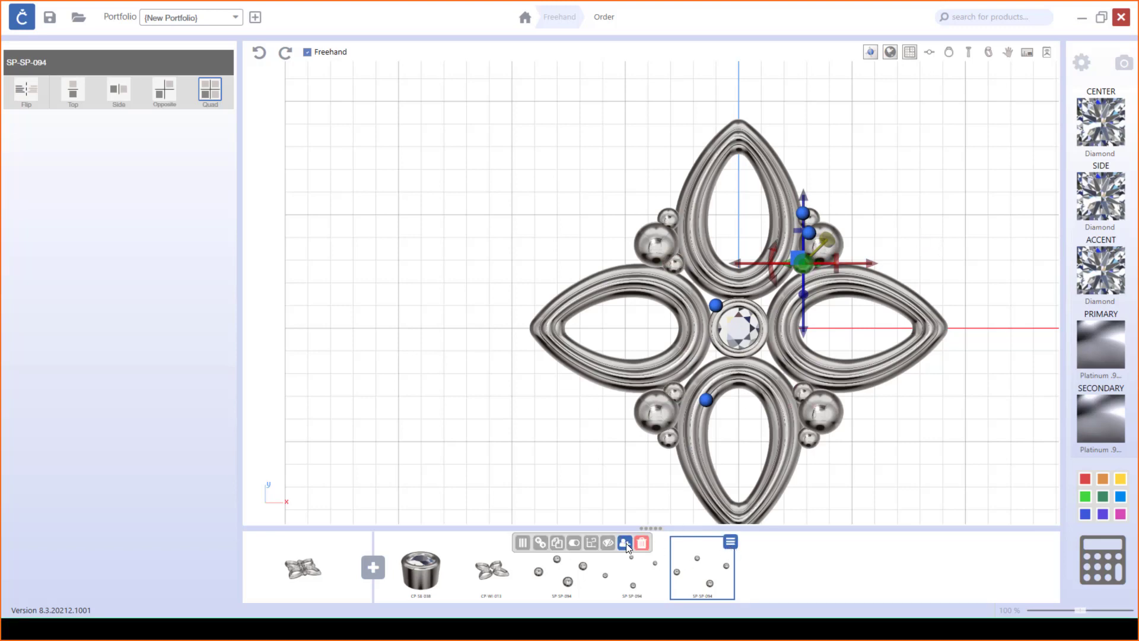
click(558, 542)
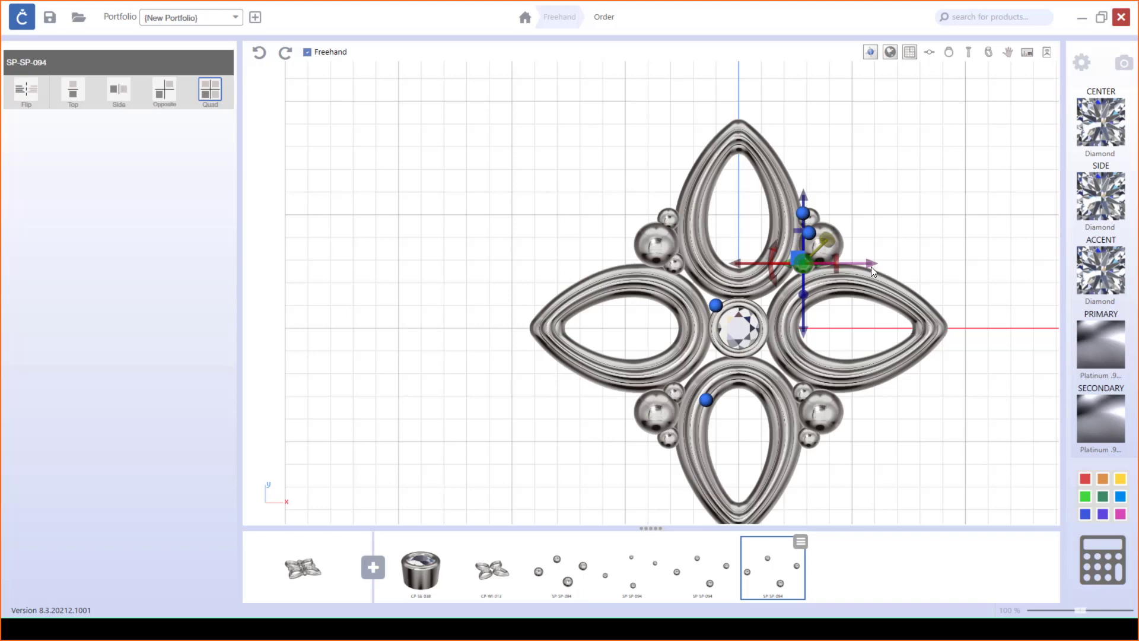
drag(870, 266, 913, 276)
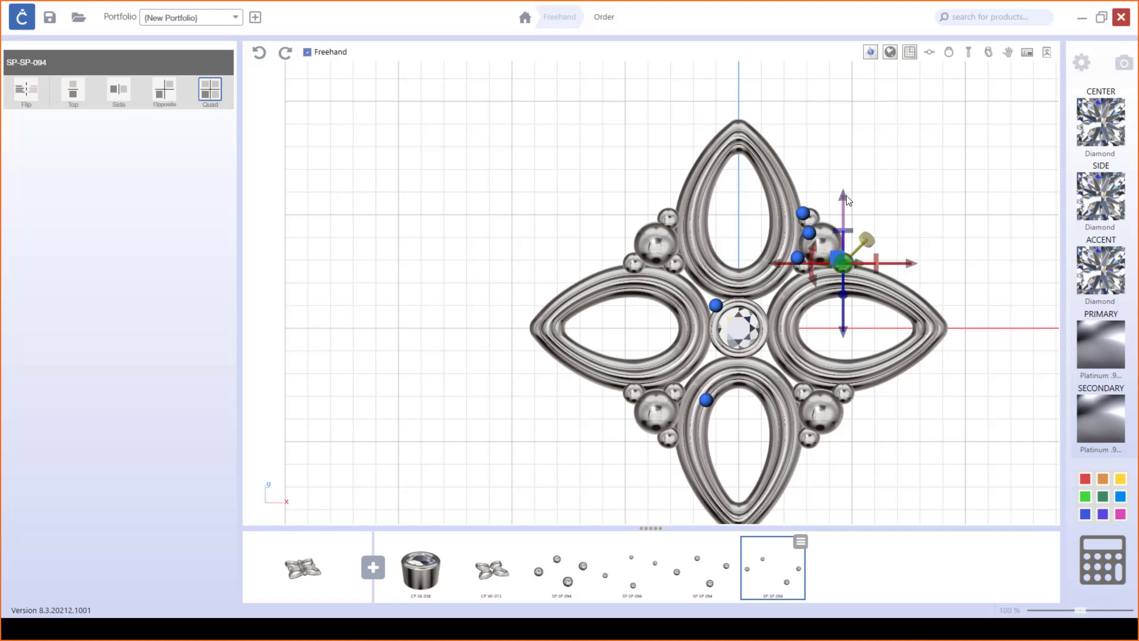
drag(846, 197, 845, 193)
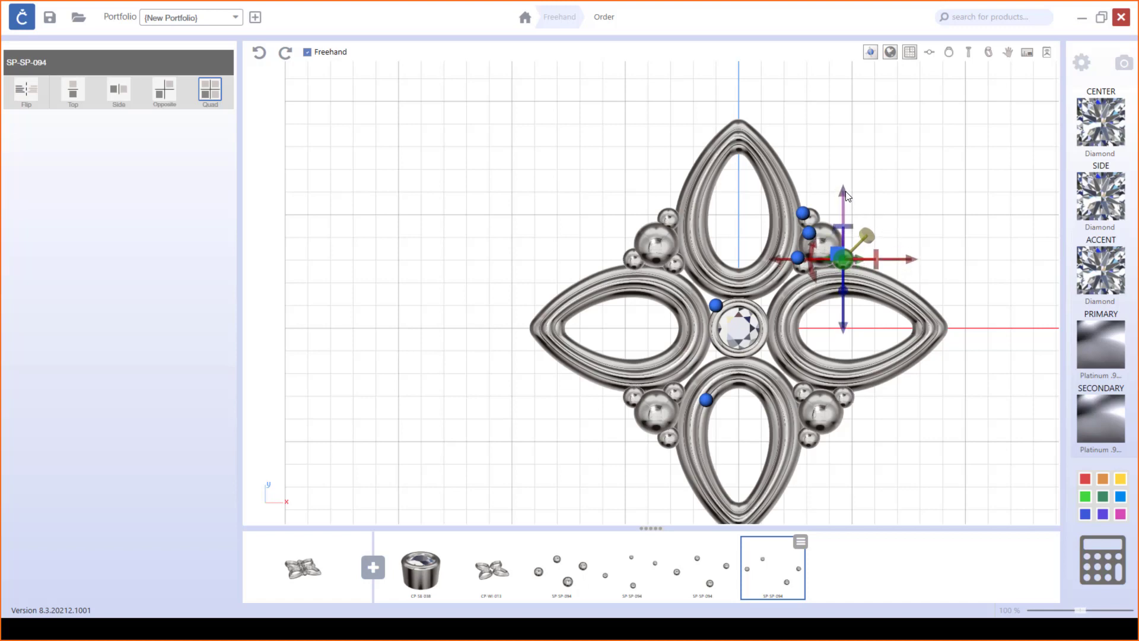
drag(909, 257, 911, 256)
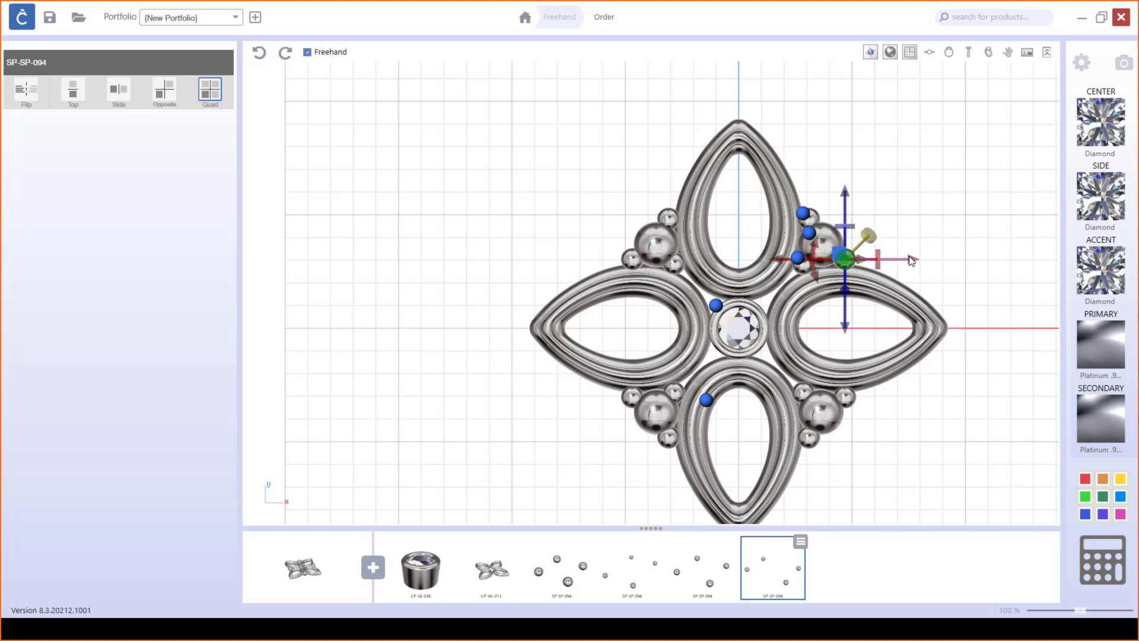
scroll(794, 188, down, 6)
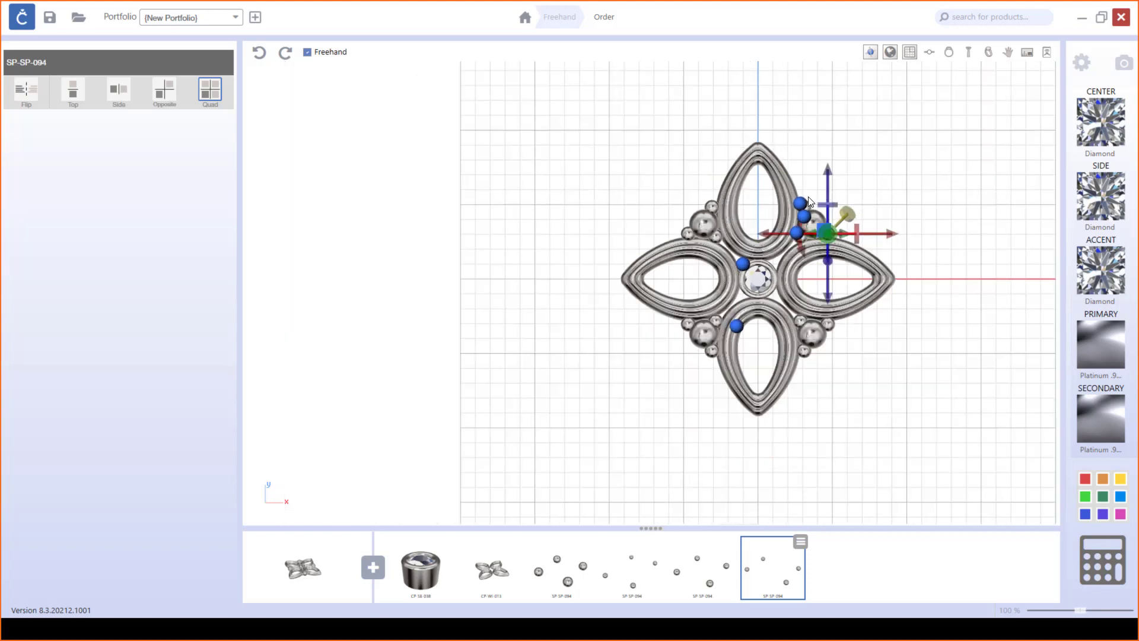
middle_drag(945, 337, 808, 352)
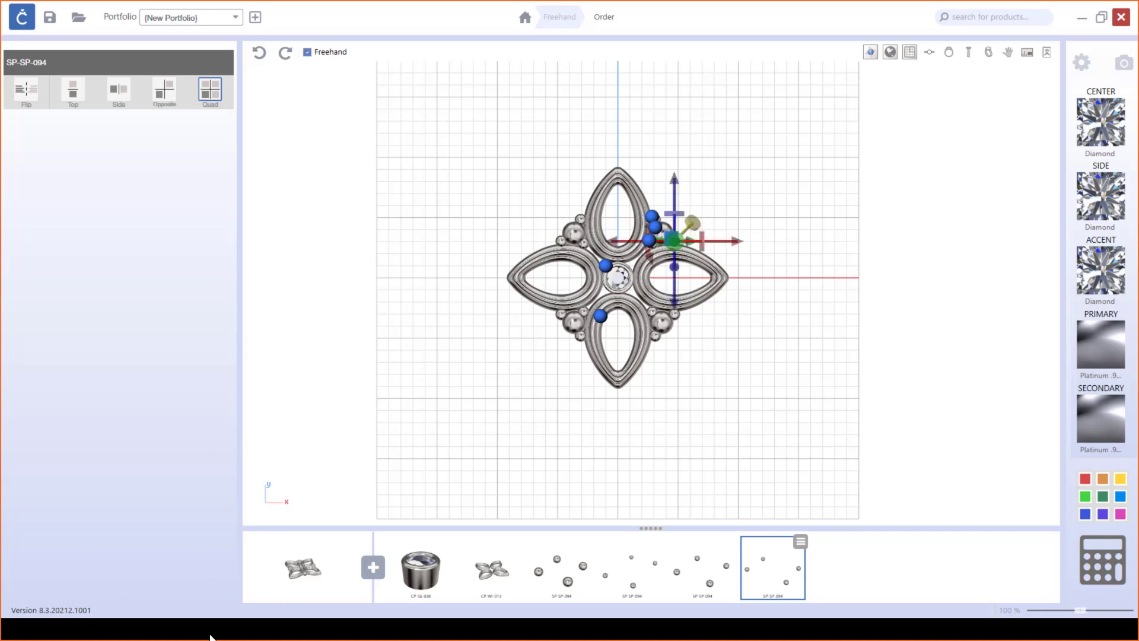
Switch to Google Chrome and open the Findings product category on the Stuller website.
key(alt+Tab)
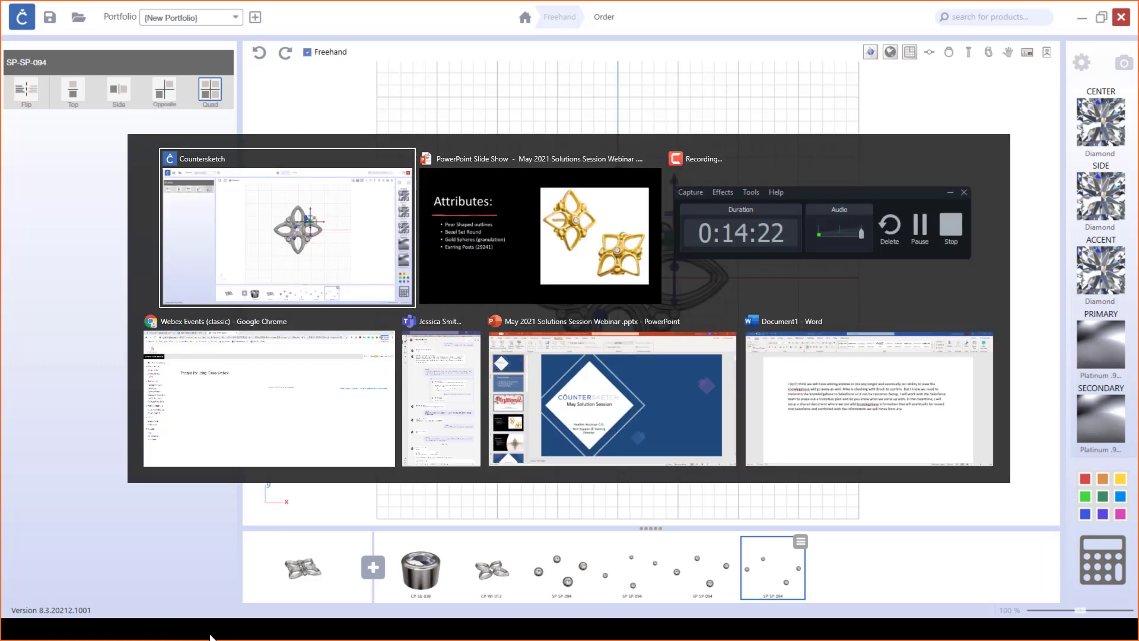
key(alt+Tab)
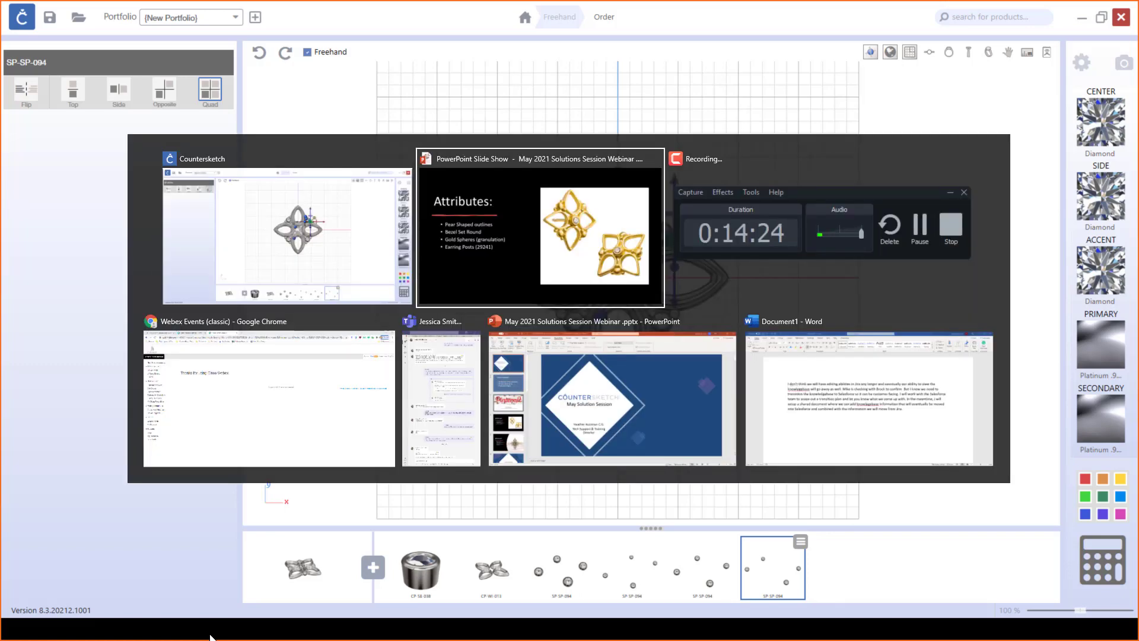
key(alt+Tab)
key(alt+Tab)
click(373, 293)
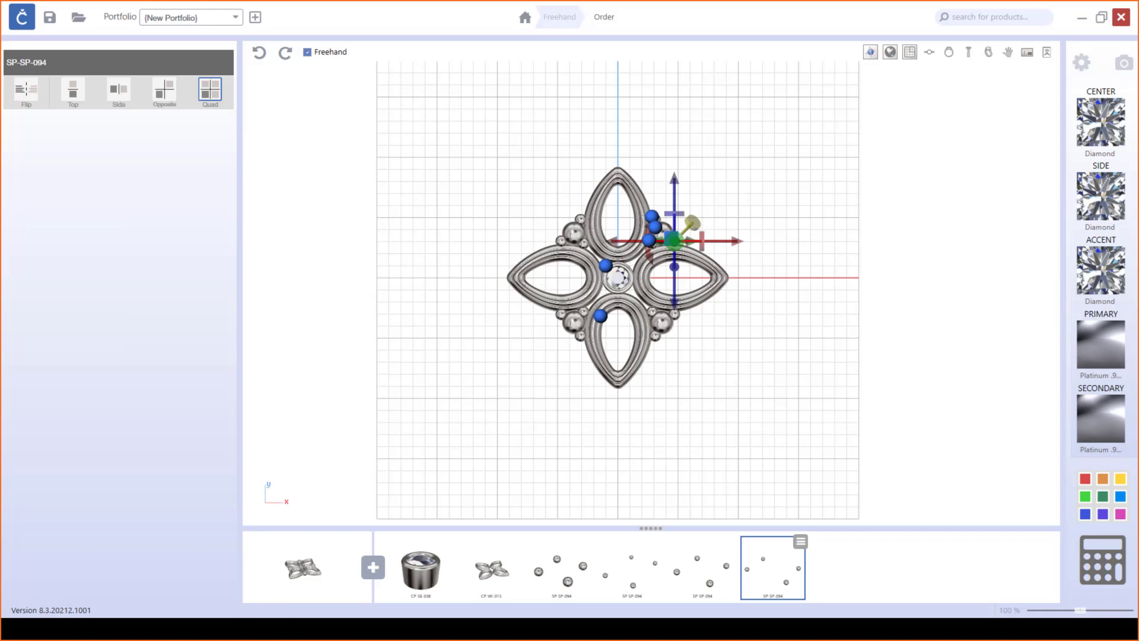
key(alt+Tab)
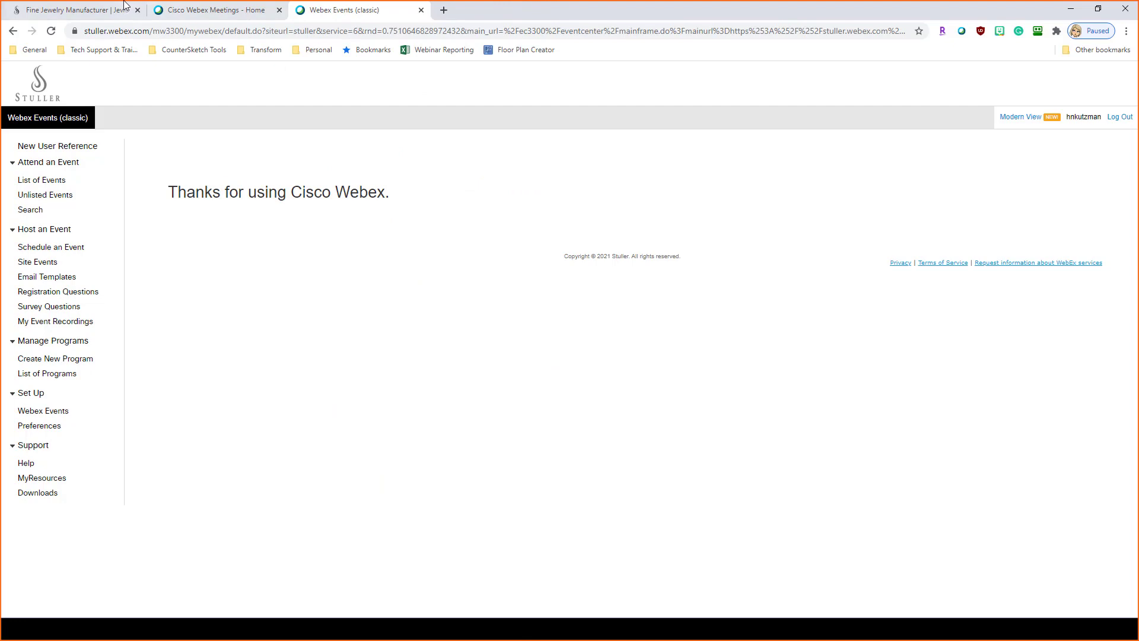
click(110, 10)
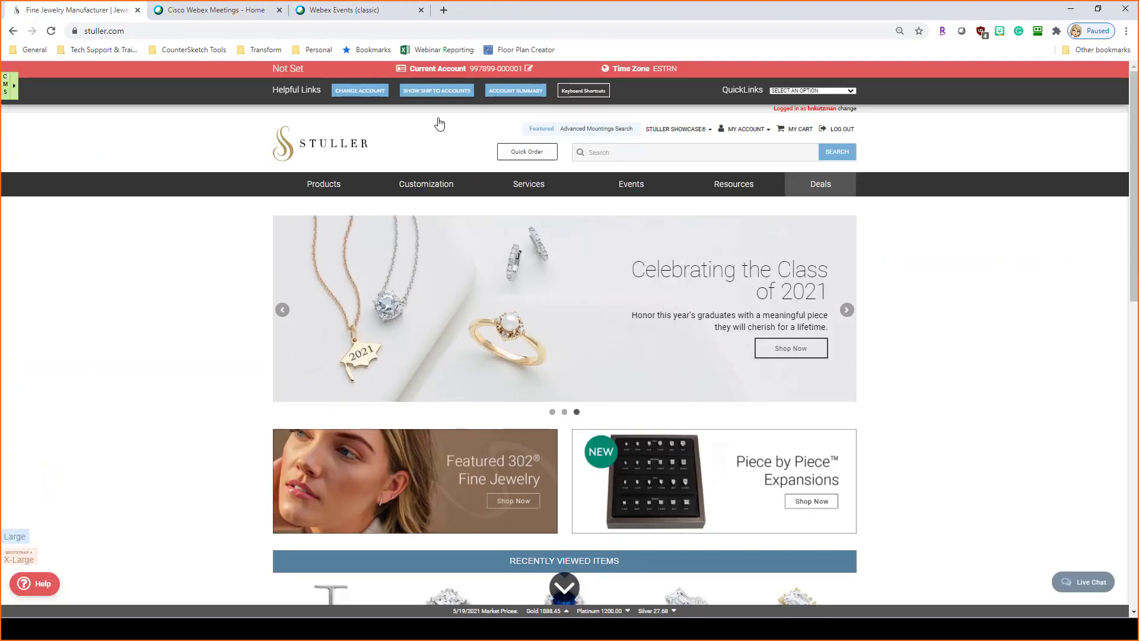
mouse_move(314, 184)
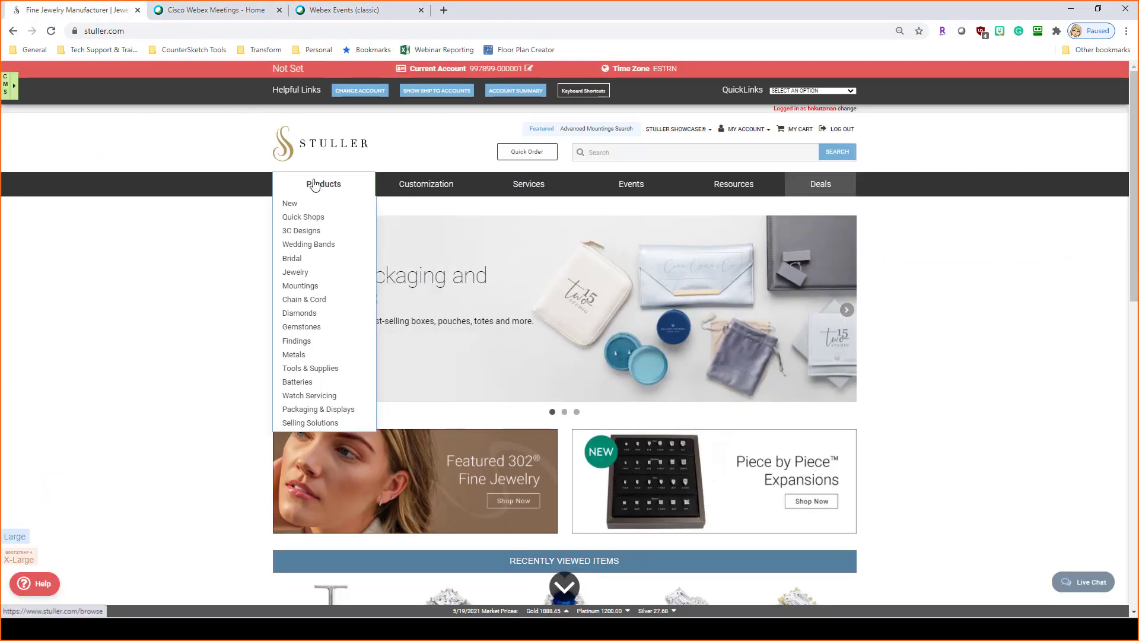
click(320, 342)
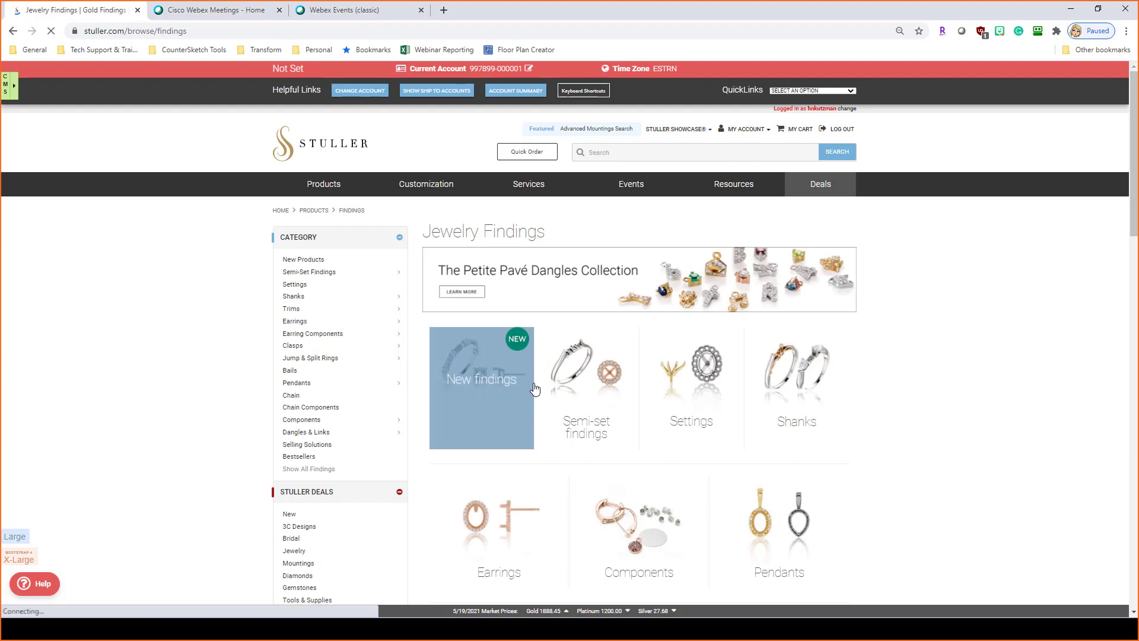
Open the Posts category within the Earring Components findings.
scroll(535, 388, down, 3)
scroll(493, 536, down, 1)
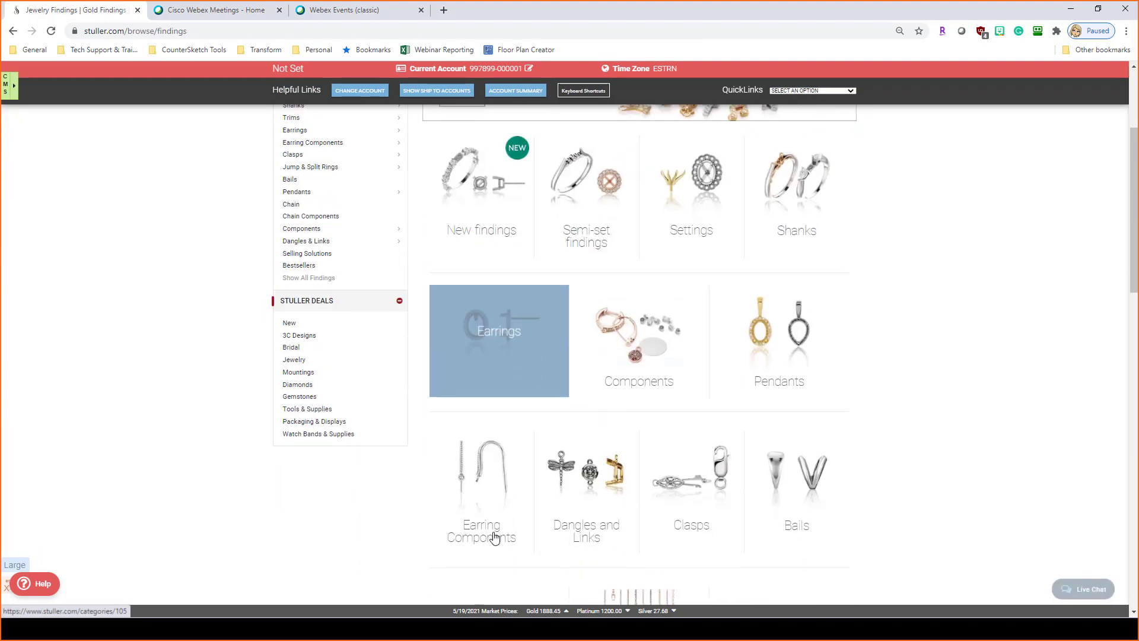
click(484, 442)
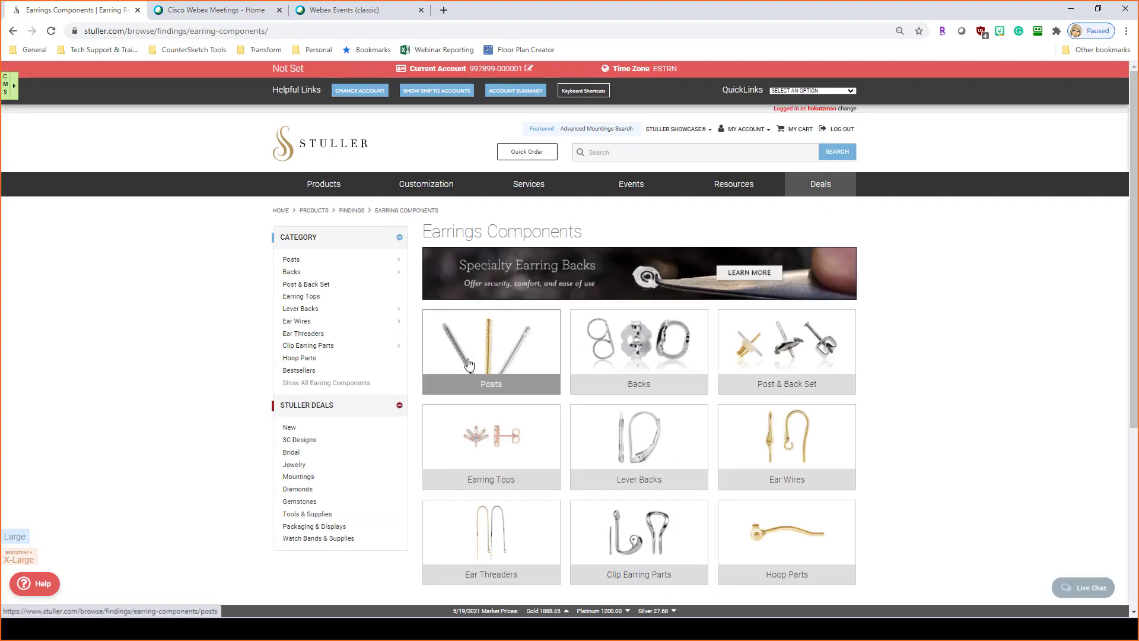
click(487, 353)
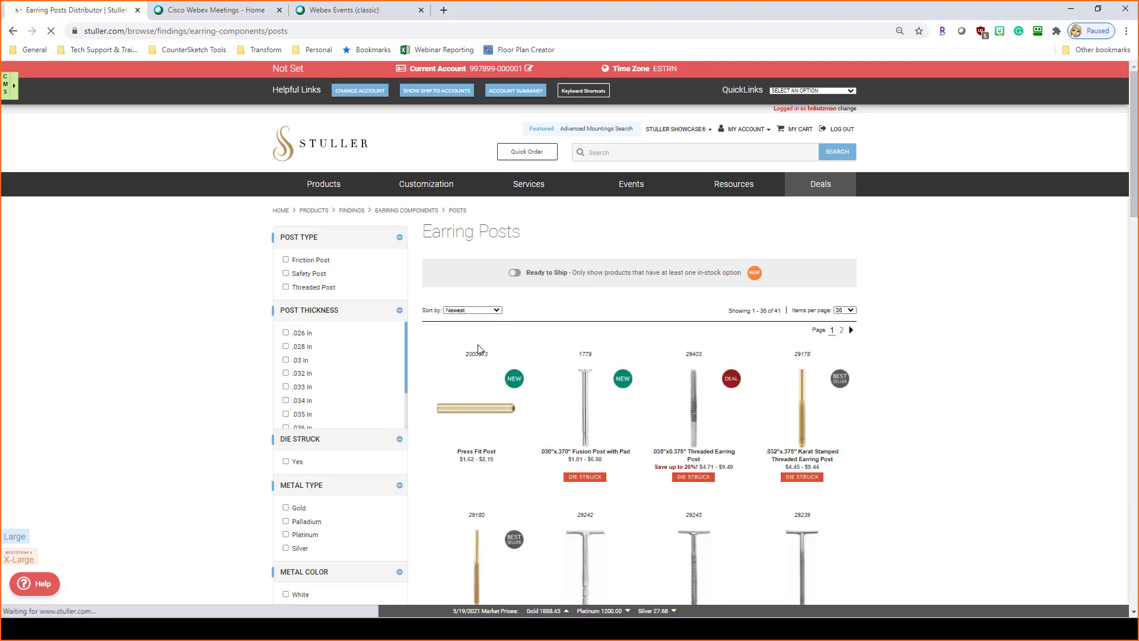
Open the .036"x0.44" T-Bar Friction Earring Post from the listing and examine its post thickness and length specifications.
scroll(541, 410, down, 3)
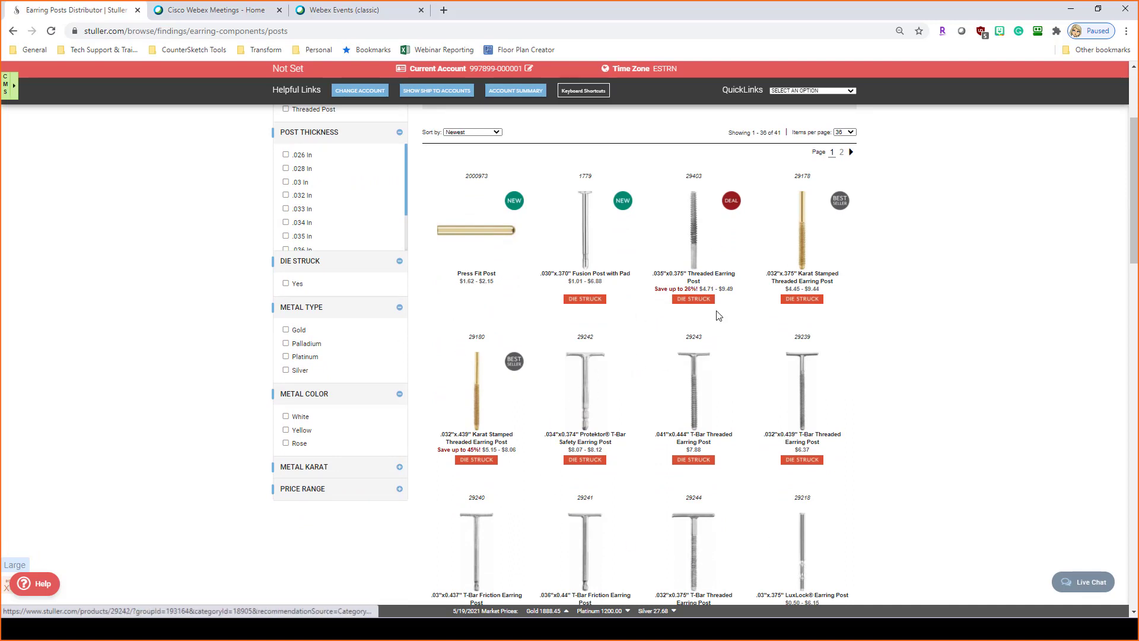
scroll(846, 432, down, 2)
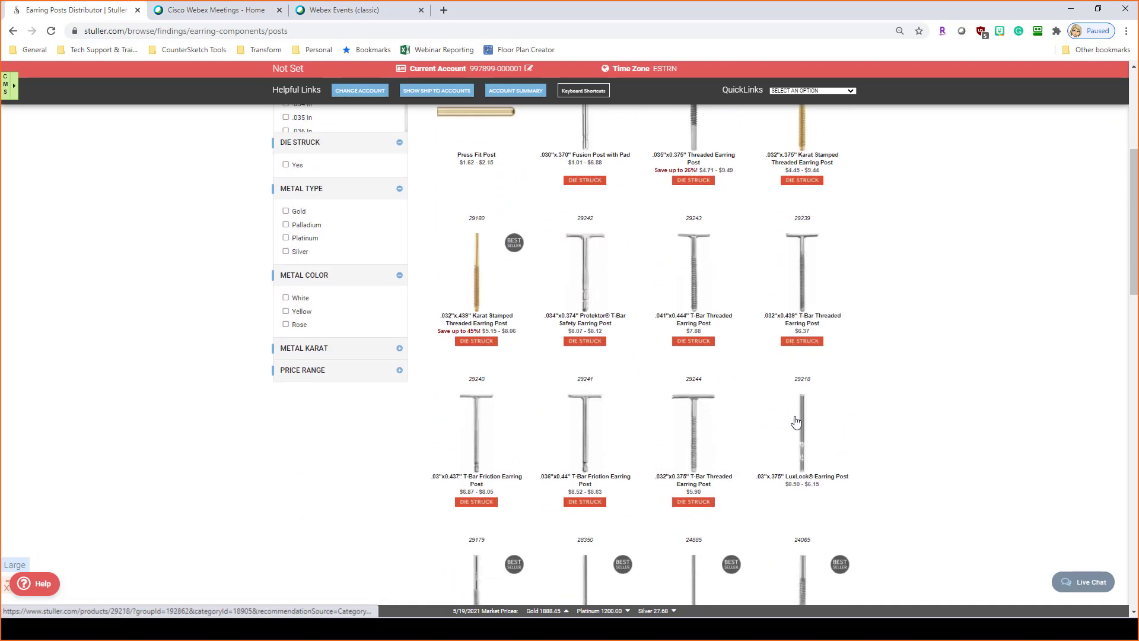
click(596, 431)
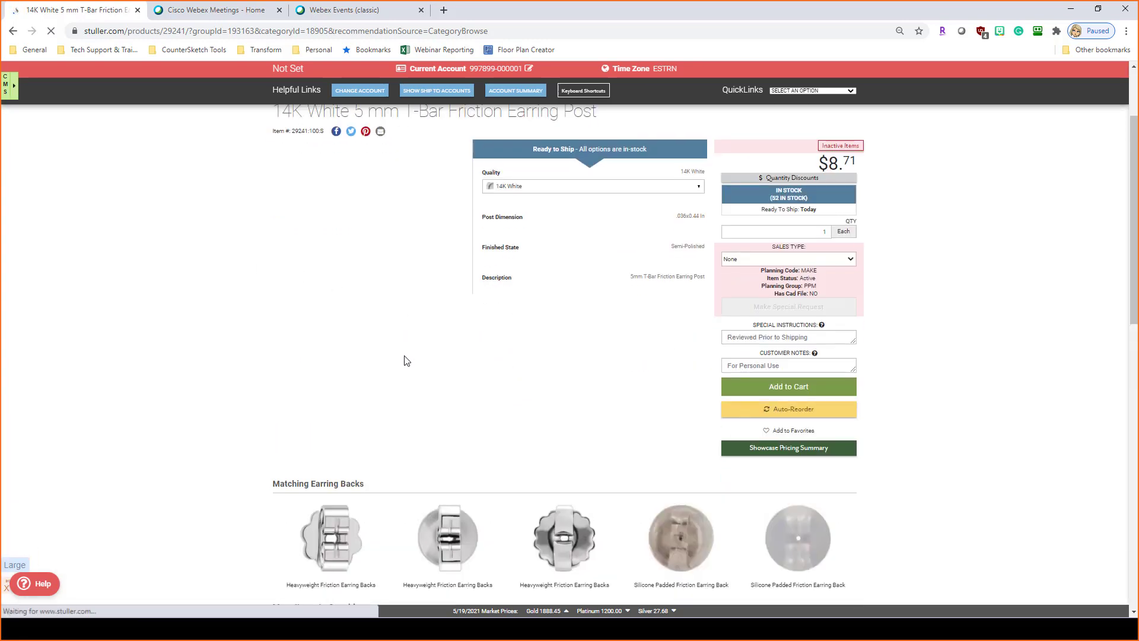
scroll(405, 361, down, 7)
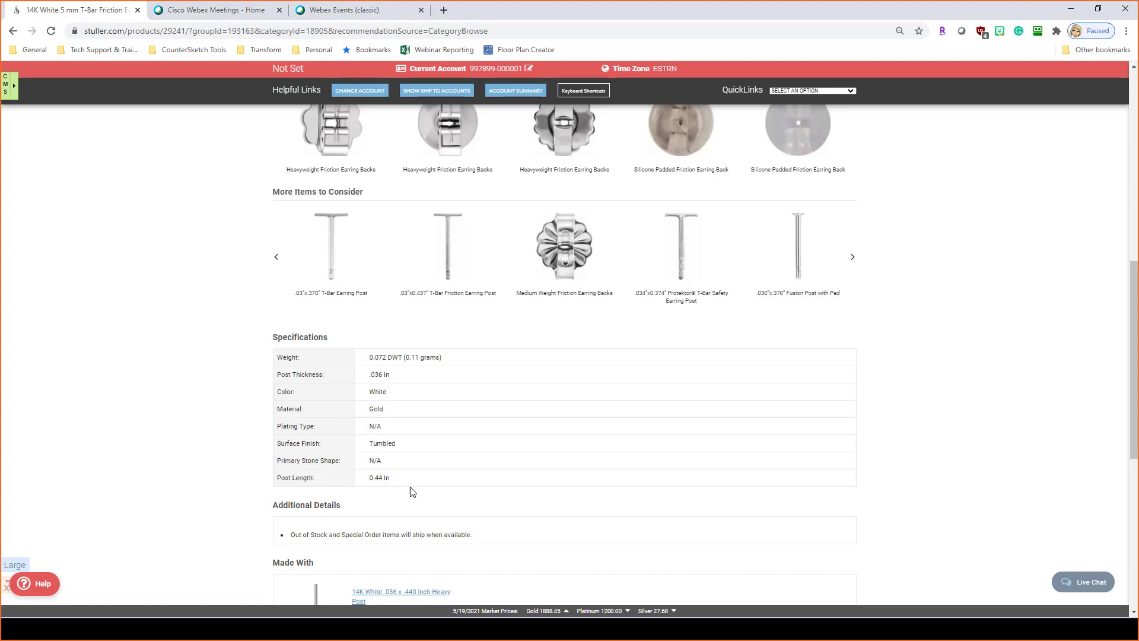
Search Google in a new tab for "convert inches to mm".
click(447, 12)
click(479, 256)
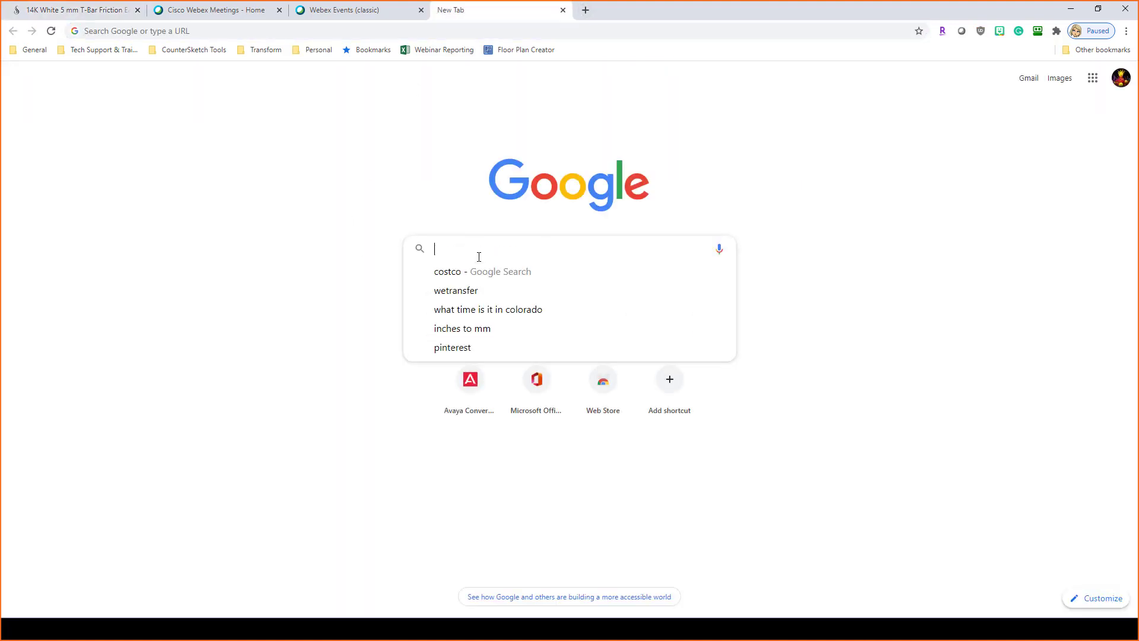
text(cov)
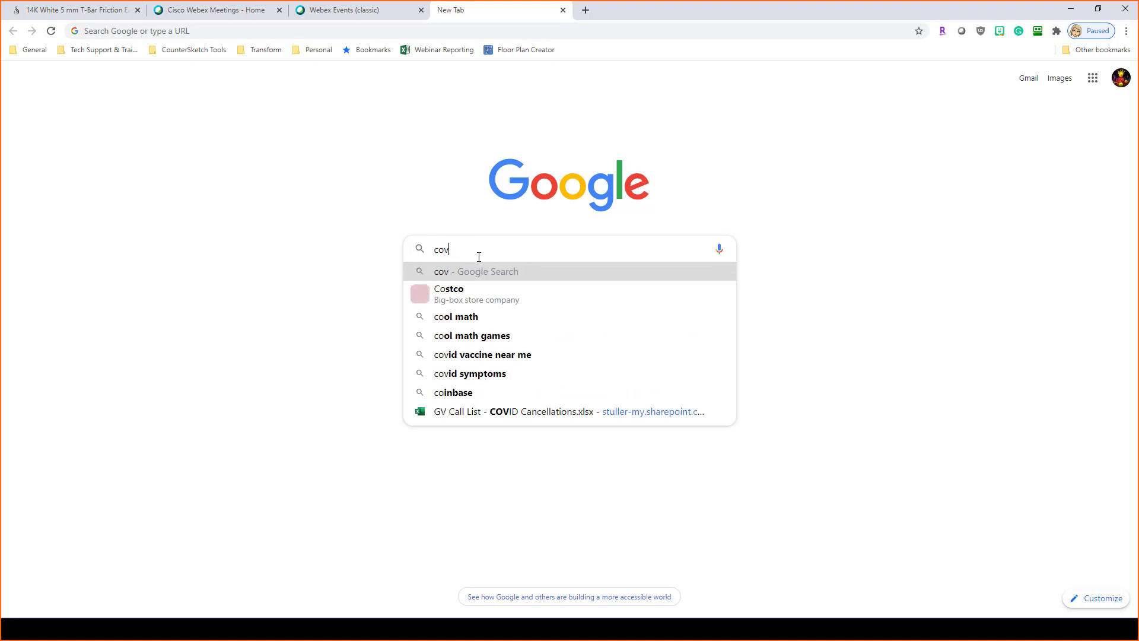
key(BackSpace)
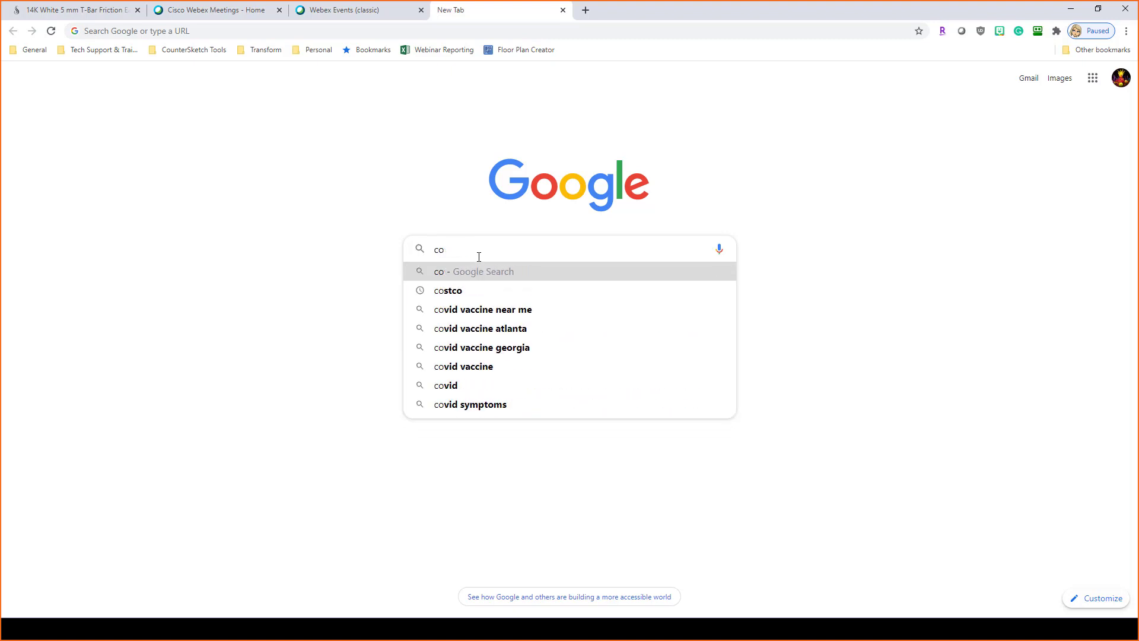
text(nver)
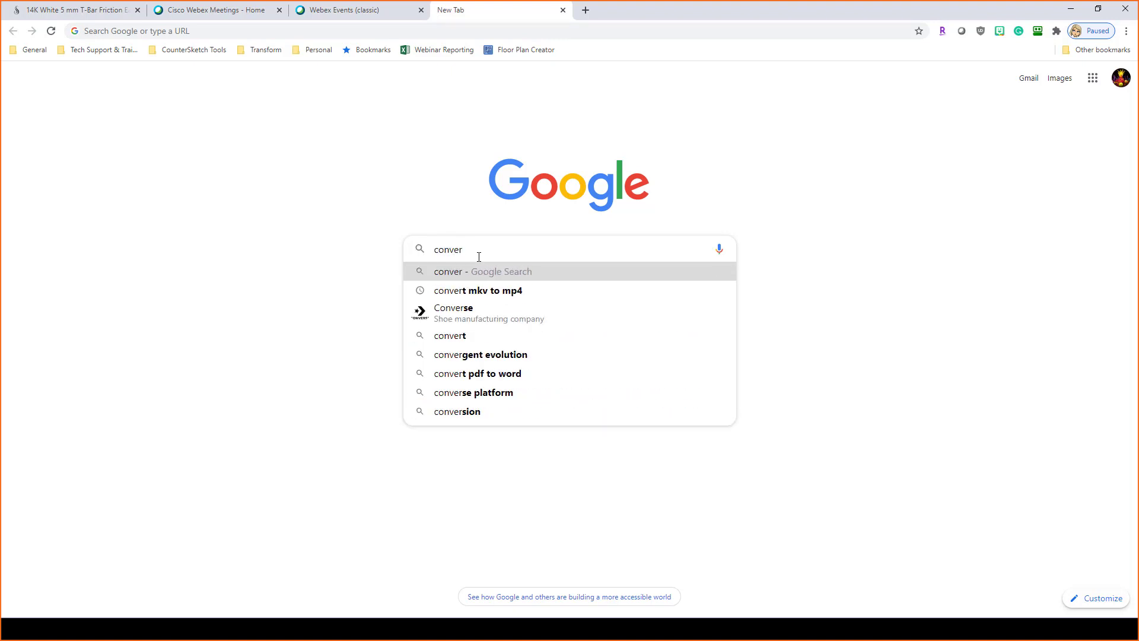
text(t )
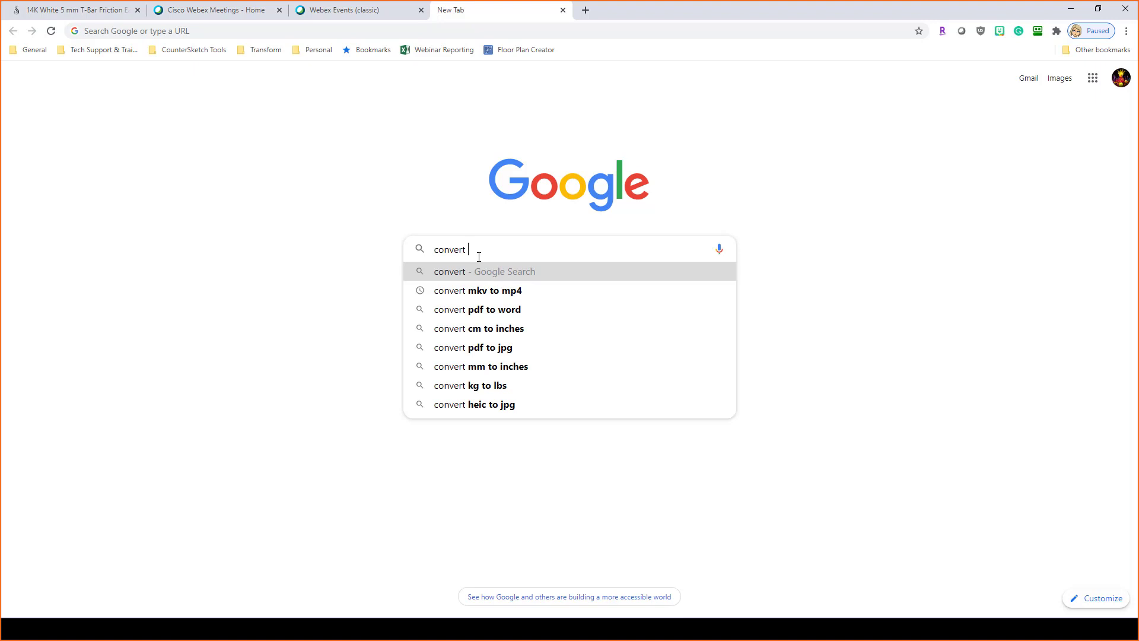
text(in)
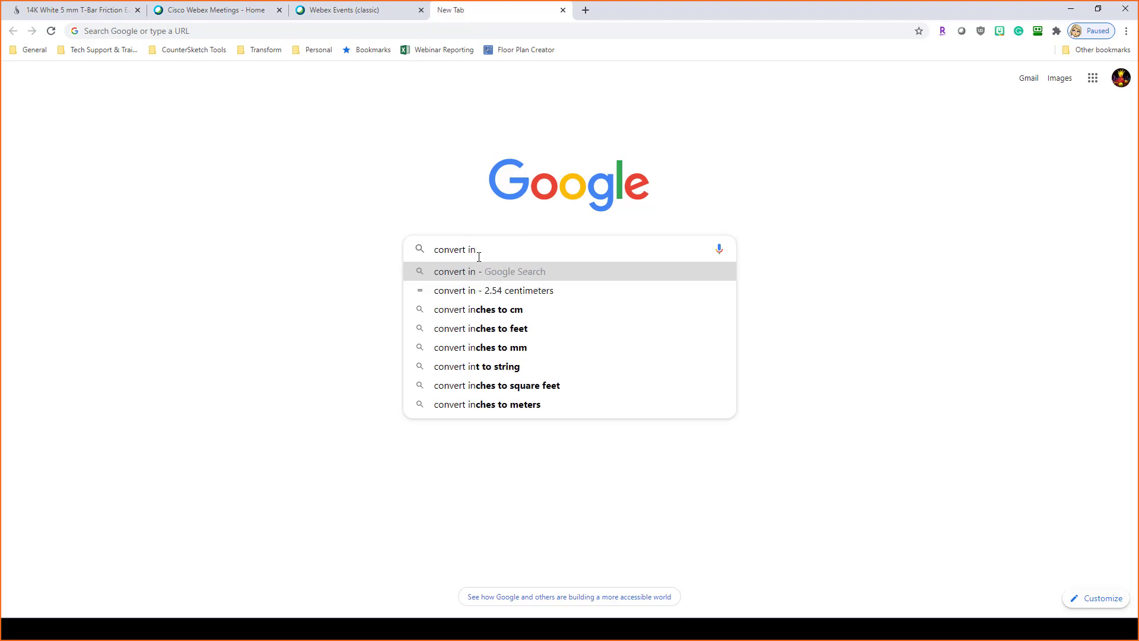
click(502, 349)
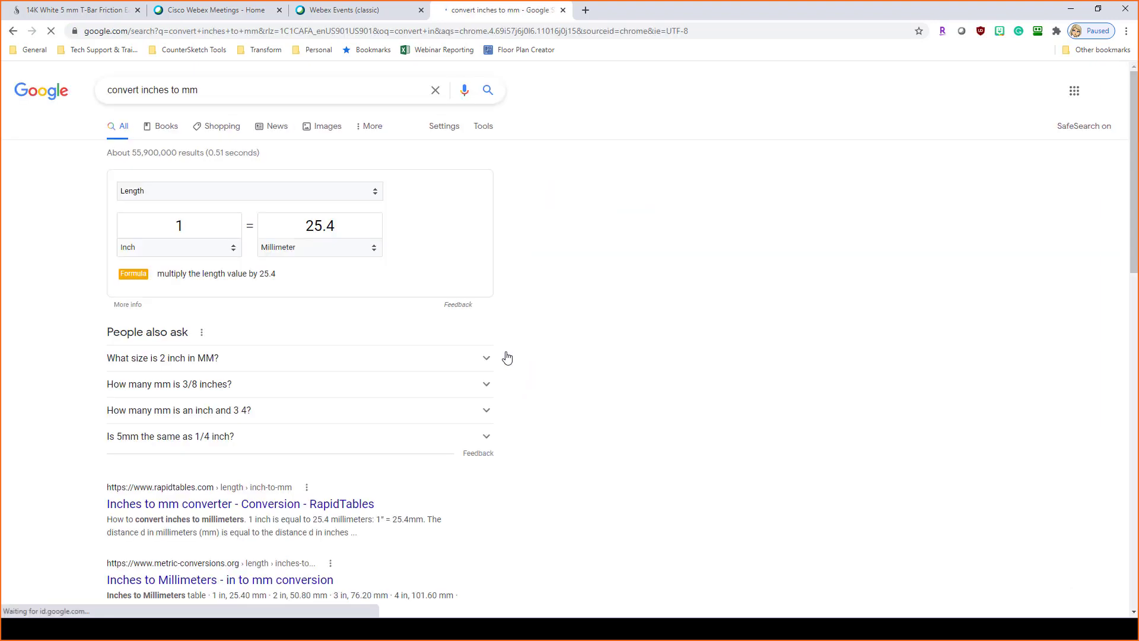
Check the post length on the Stuller product page and convert .44 inch to millimeters in the Google unit converter.
click(198, 227)
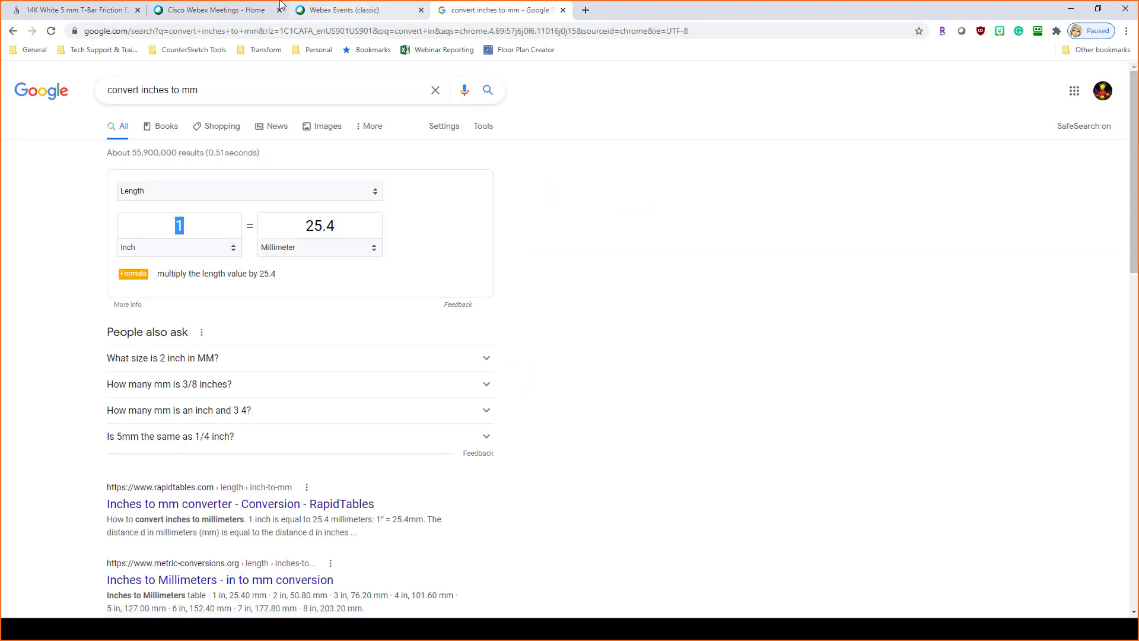
click(86, 10)
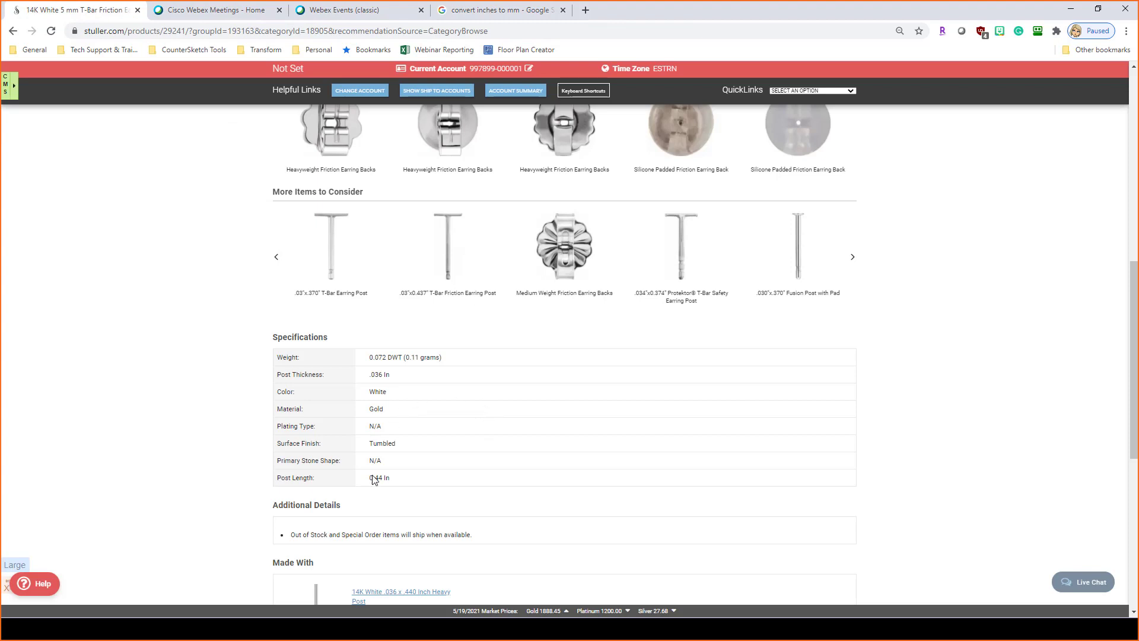
click(459, 9)
text(.44)
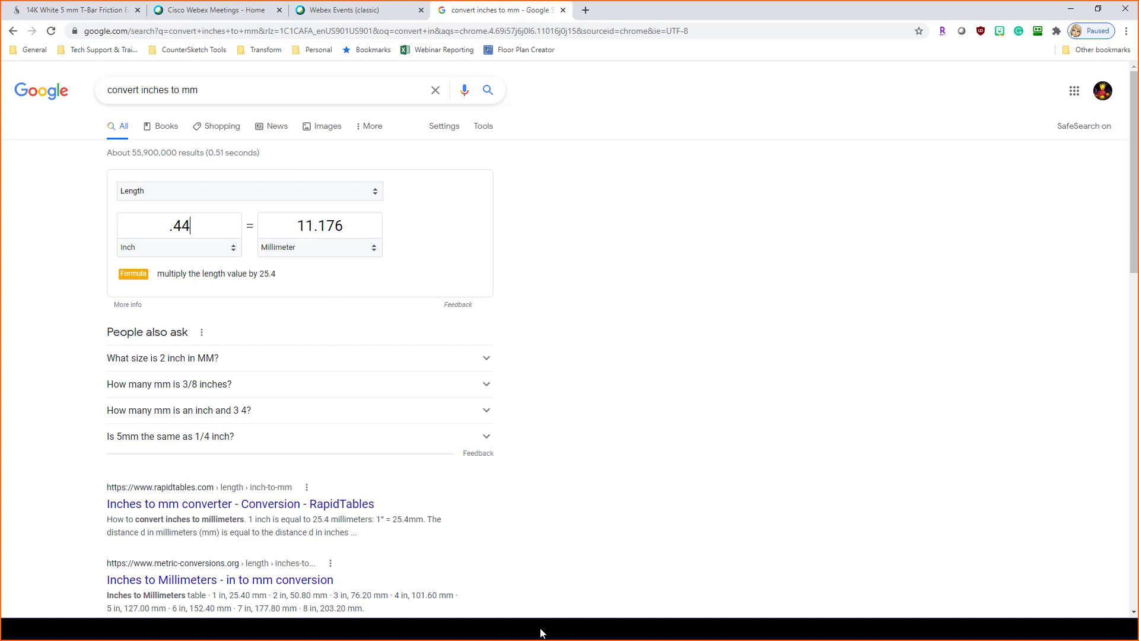
Switch to CounterSketch and add the straight wire part CP-WI-008 from the Wire Rope Knots category.
key(alt+Tab)
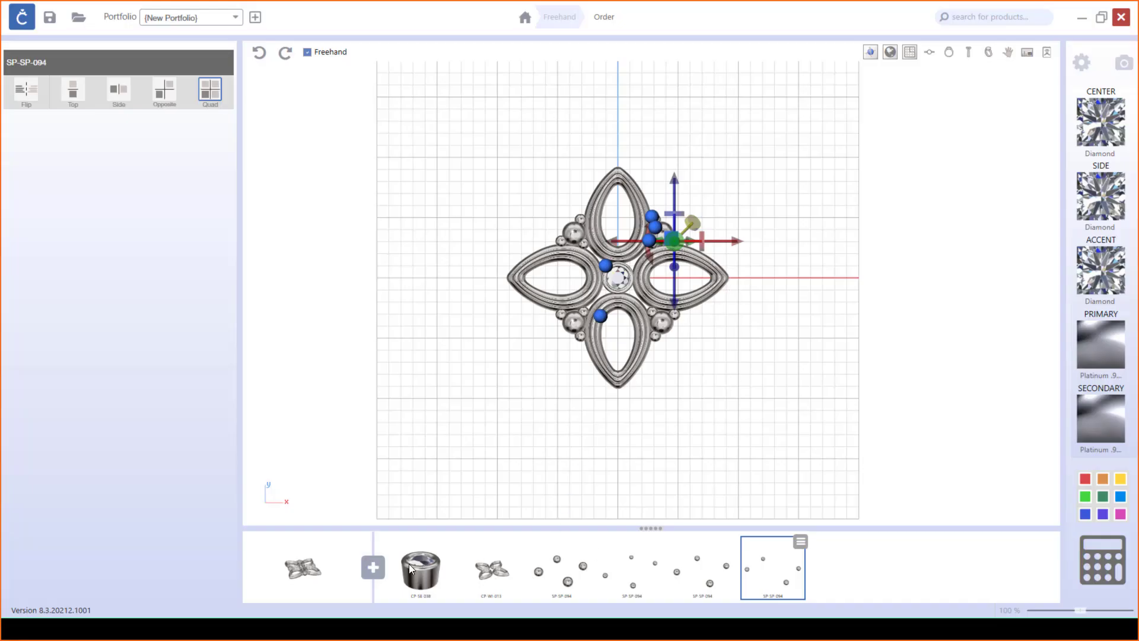
click(373, 567)
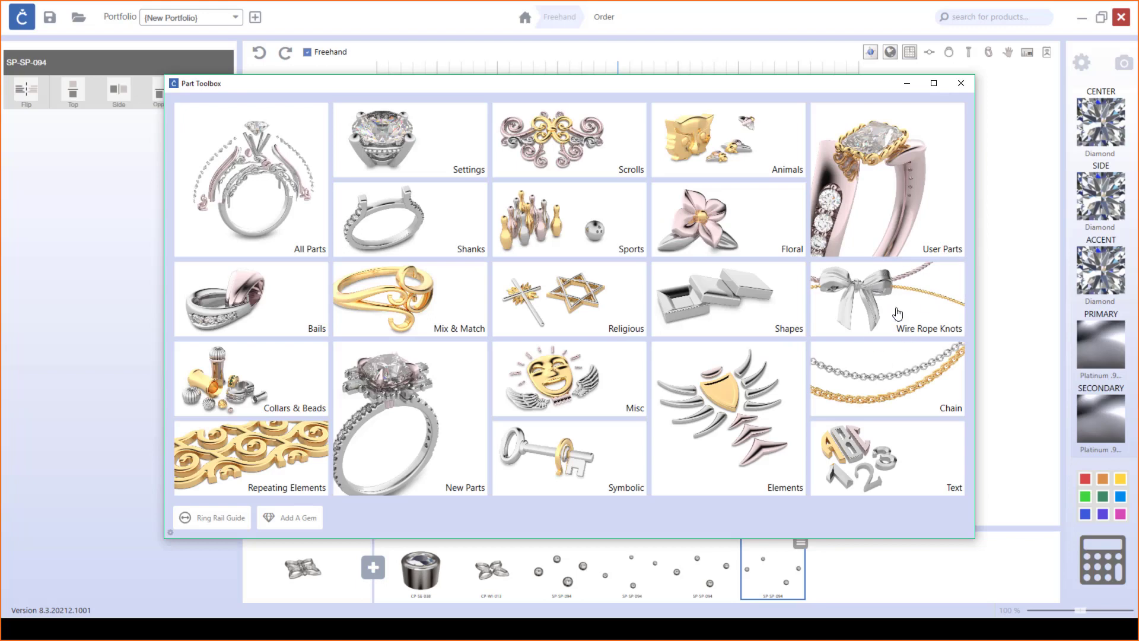
click(892, 306)
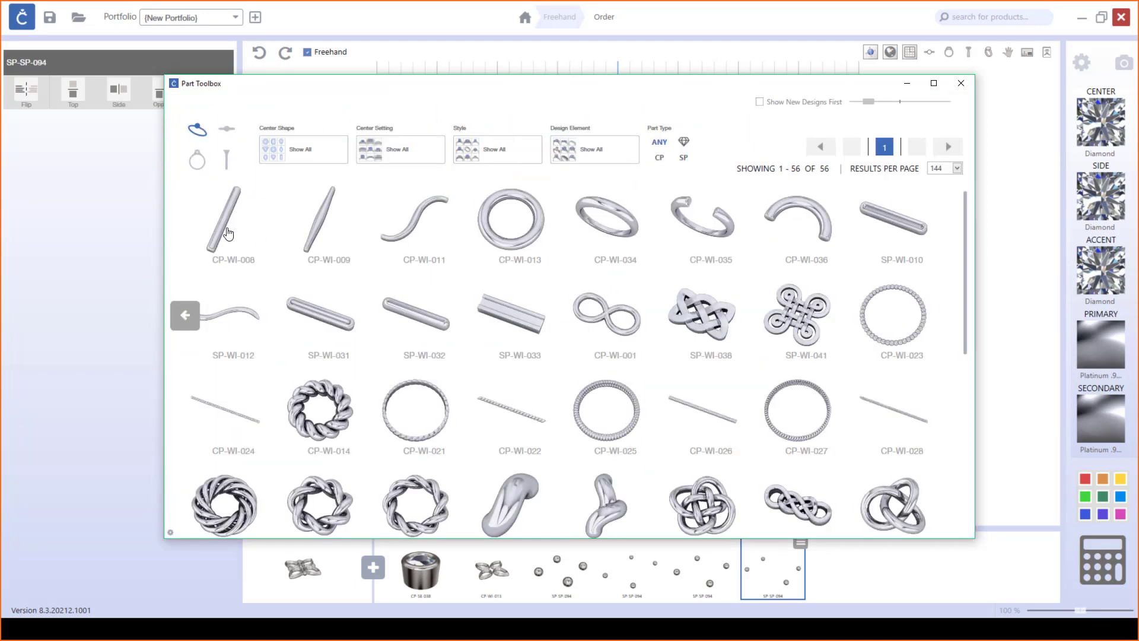
click(227, 233)
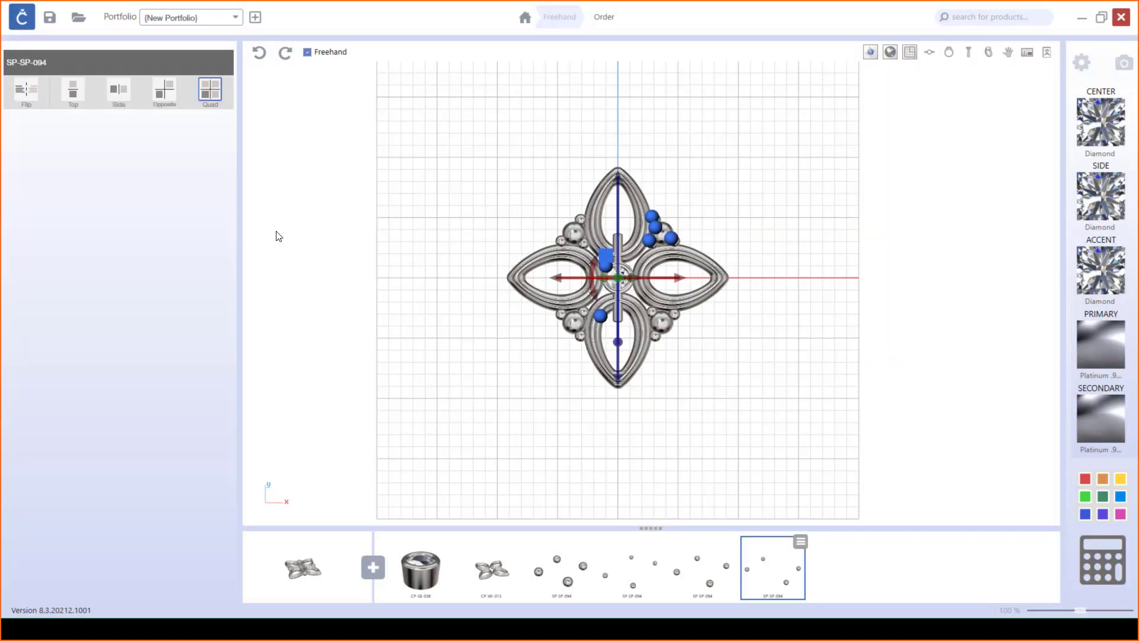
Rotate the wire upright, perpendicular to the petals, and lower it through the bezel so it extends behind the earring.
click(988, 53)
drag(737, 484, 620, 425)
scroll(692, 254, up, 5)
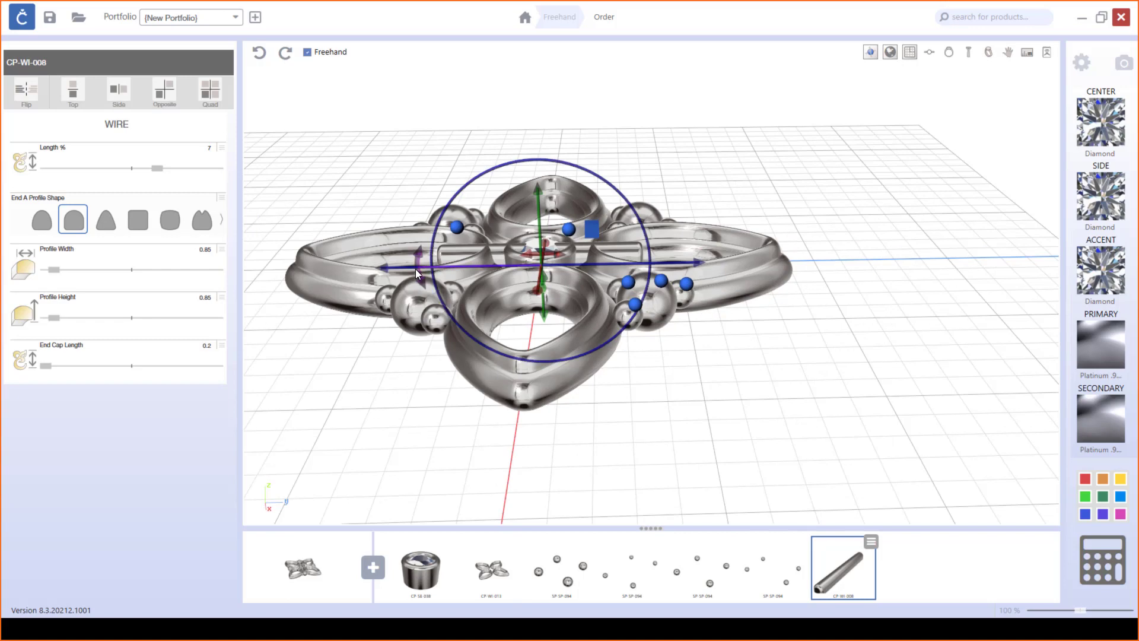
drag(419, 269, 533, 327)
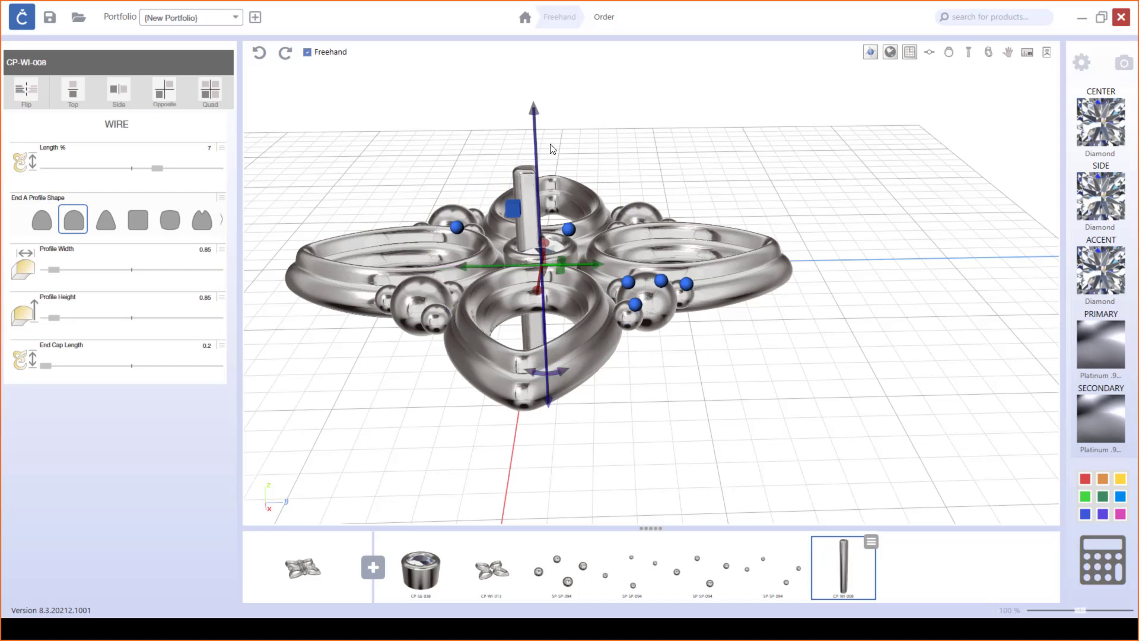
drag(534, 116, 532, 216)
Change the wire's End A profile shape to the full circle to make a round post.
drag(669, 384, 935, 272)
drag(936, 384, 882, 257)
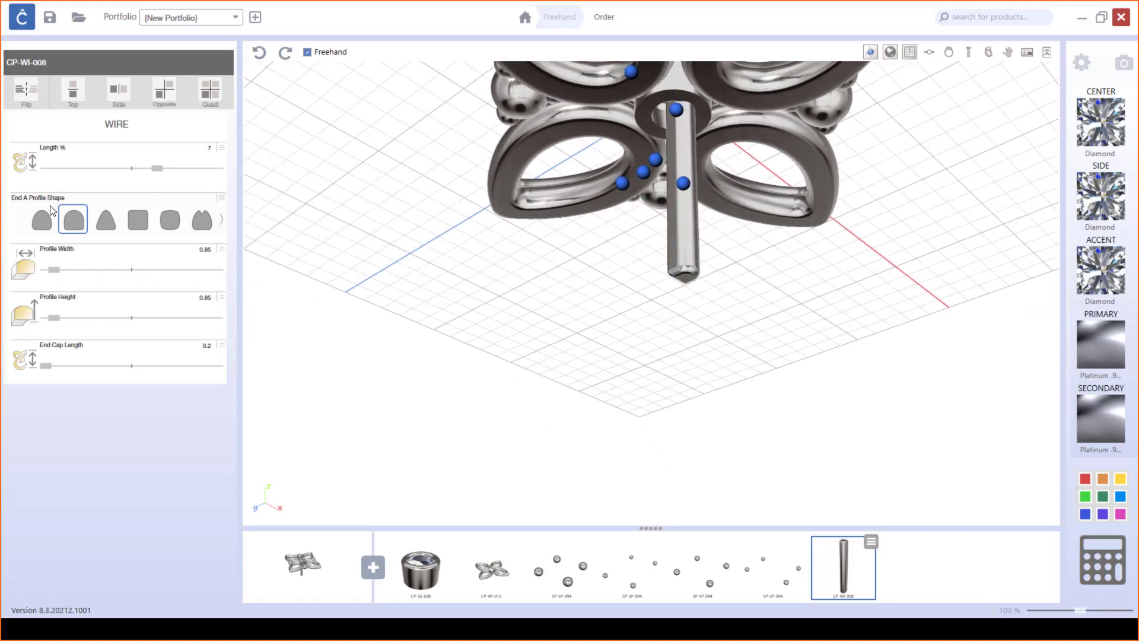
click(224, 227)
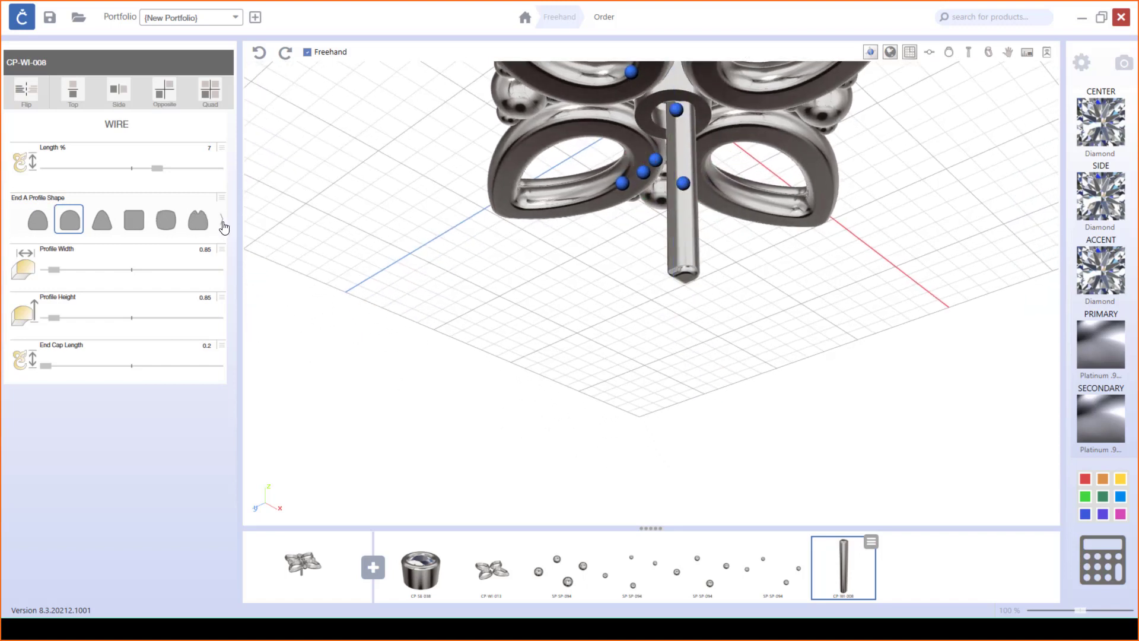
click(73, 228)
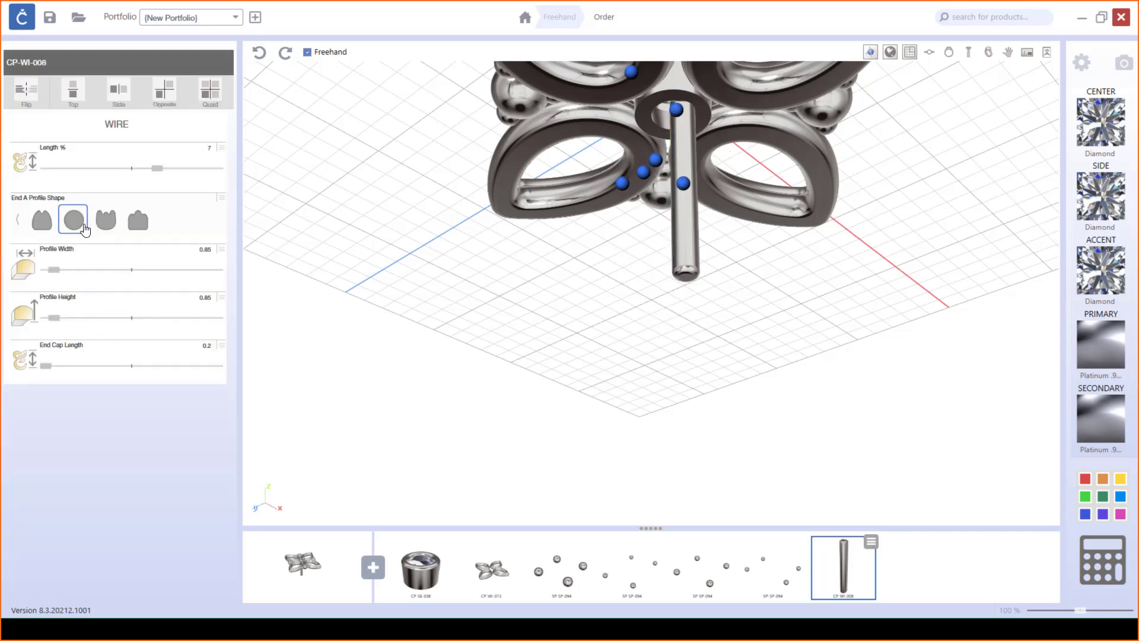
Expand the wire's length control range and set the post length to 11.17.
right_drag(695, 215, 706, 251)
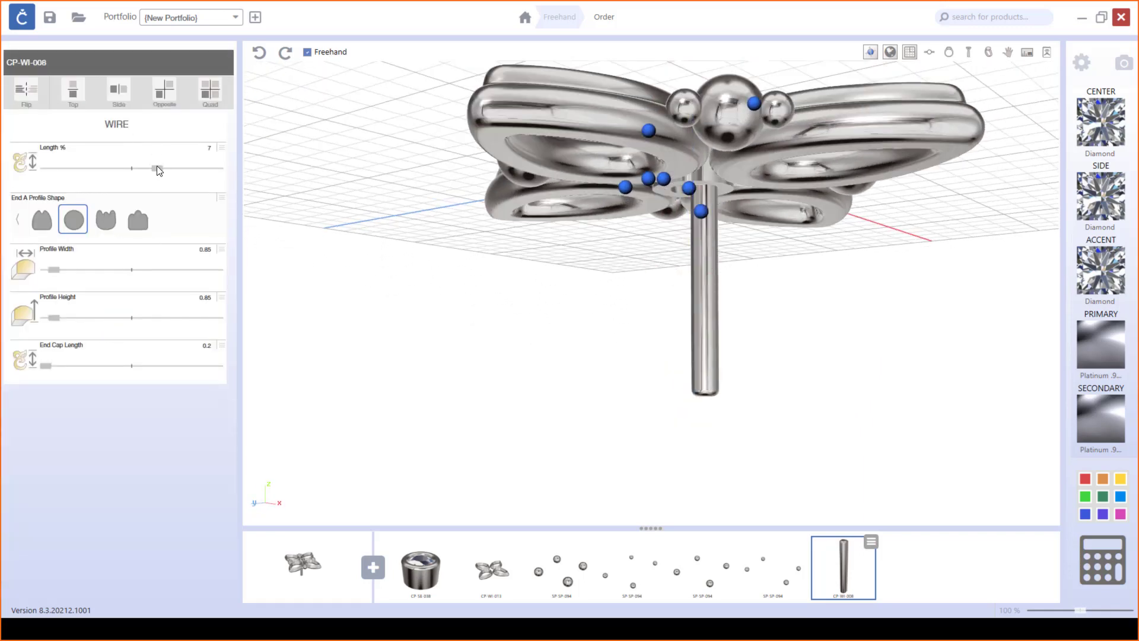
drag(158, 168, 238, 169)
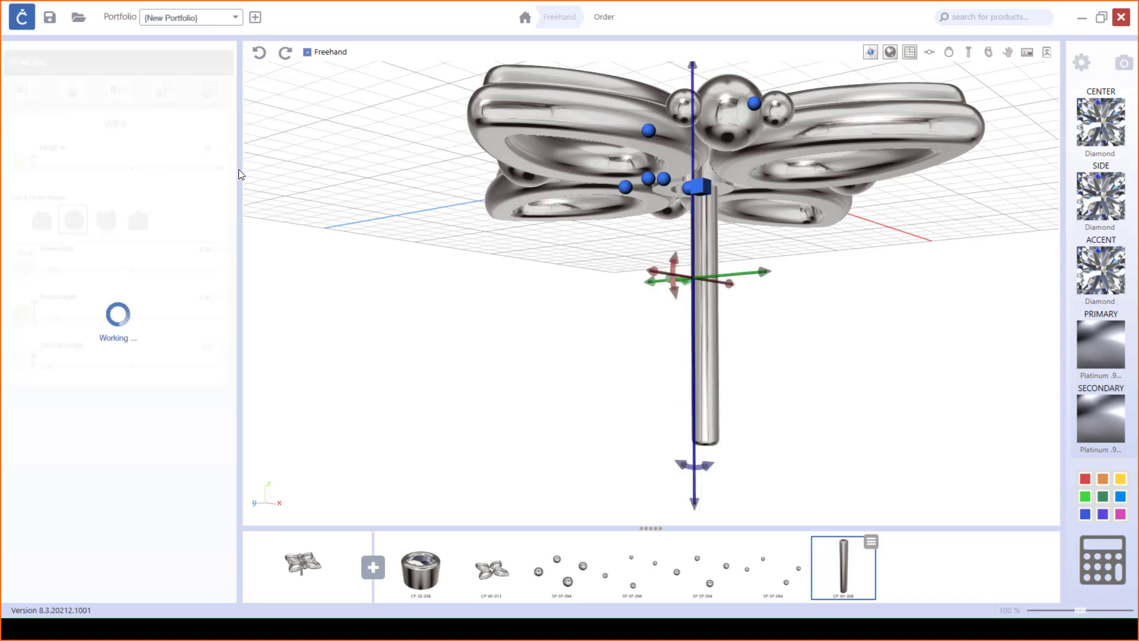
click(222, 149)
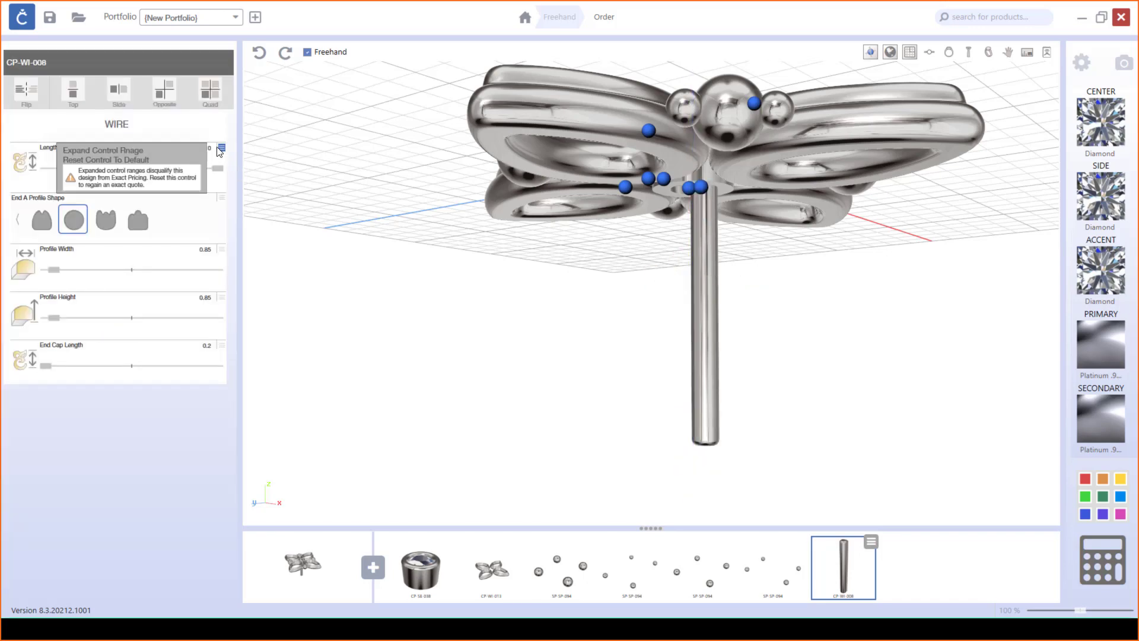
click(118, 151)
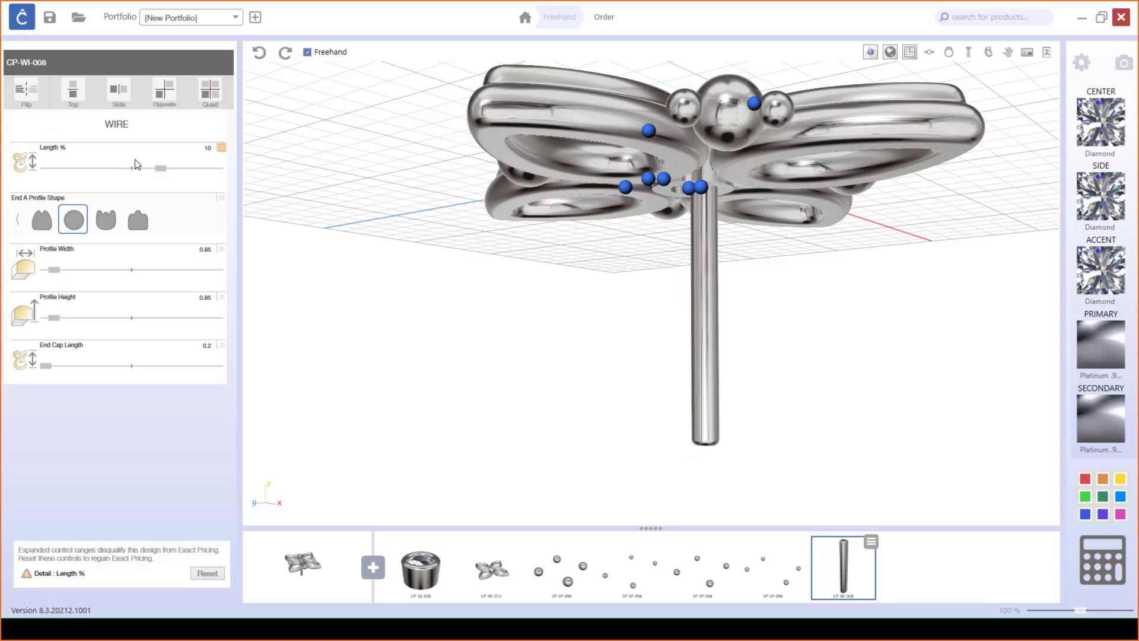
drag(161, 170, 170, 170)
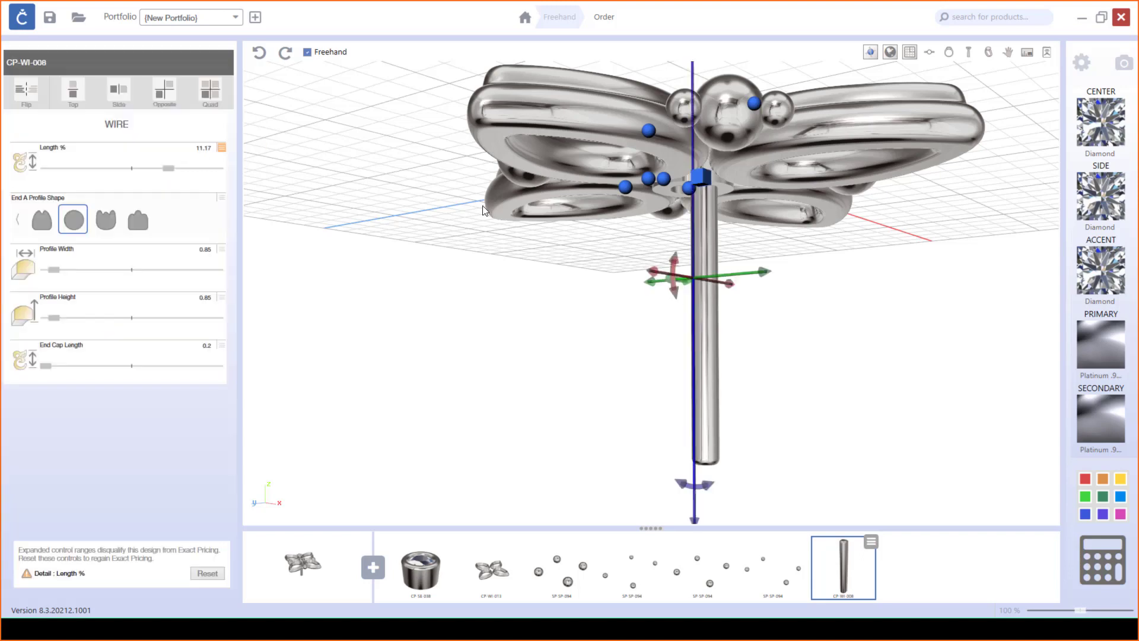
Move the lengthened post down along its axis so its upper end sits at the underside of the center bezel.
scroll(698, 497, down, 5)
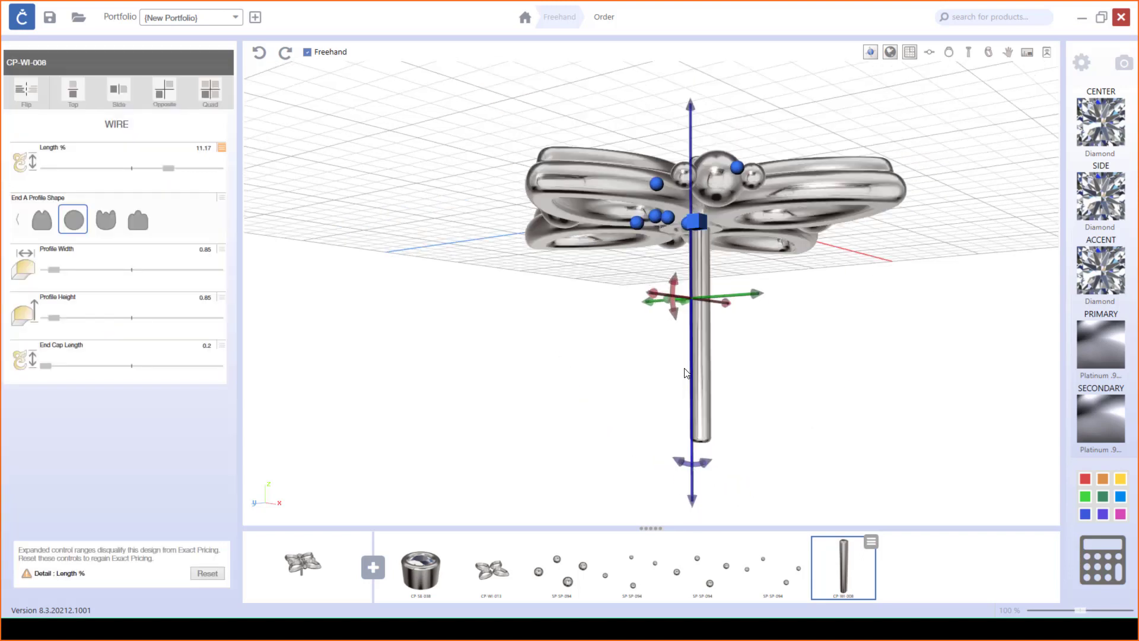
drag(686, 148, 678, 203)
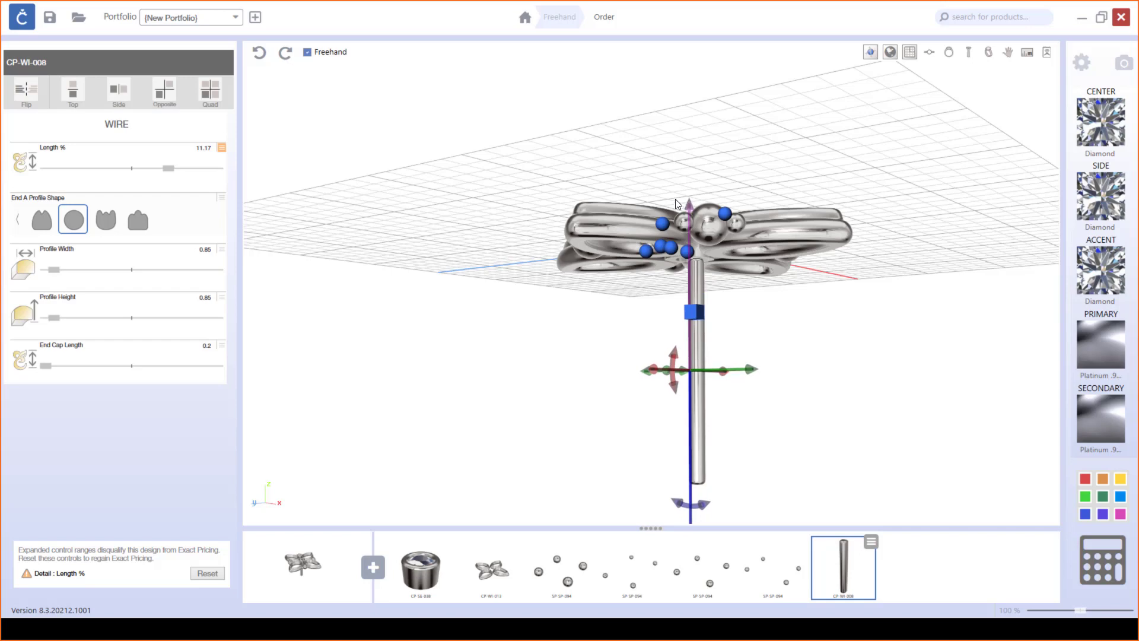
scroll(698, 265, up, 5)
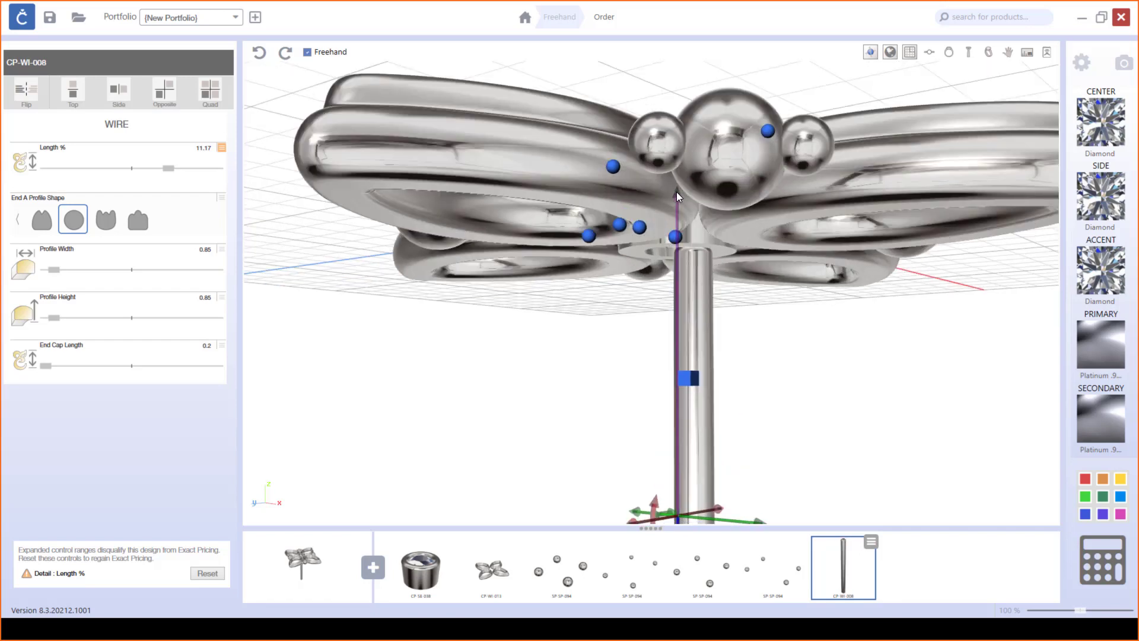
scroll(741, 314, down, 5)
right_drag(780, 312, 754, 342)
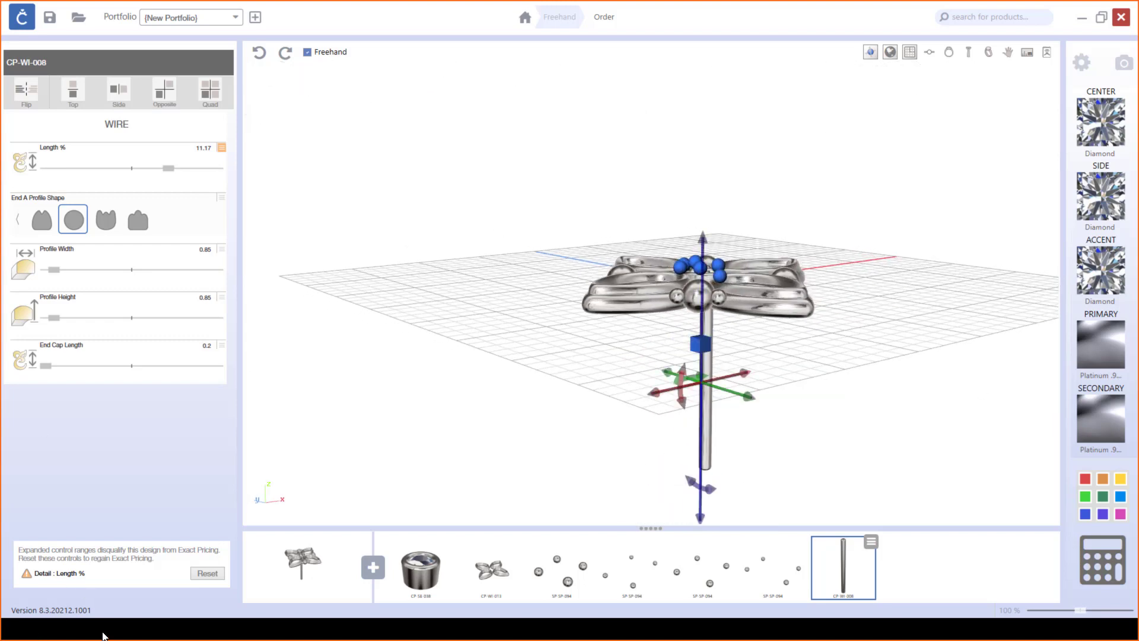
Switch to Chrome, read the post thickness in Stuller's earring post specifications, and convert .036 inch to millimetres.
key(alt+Tab)
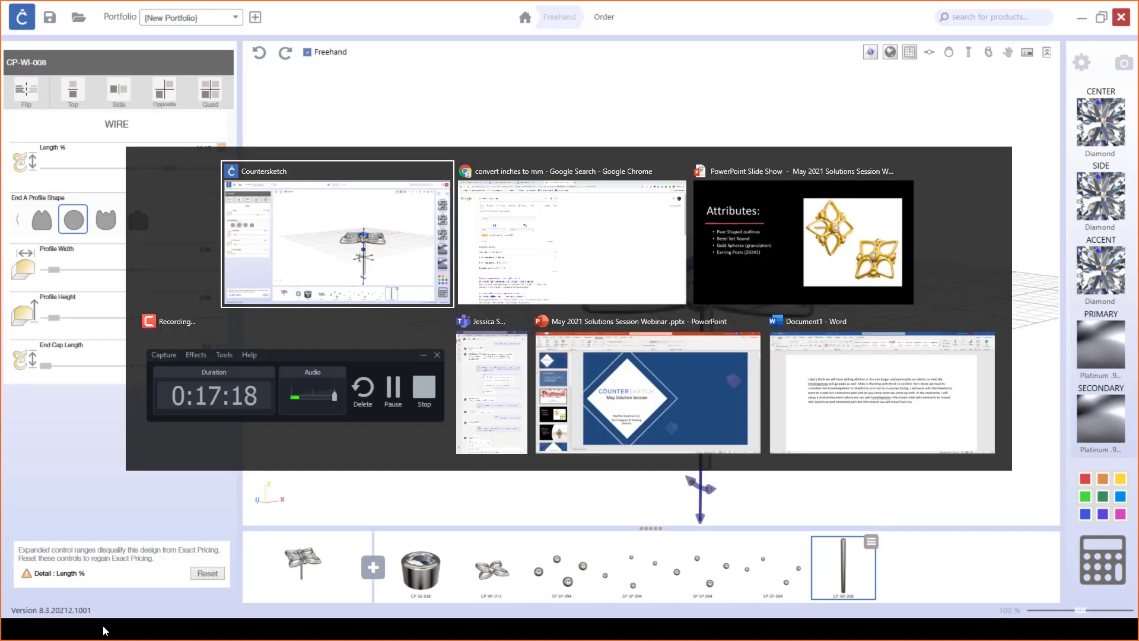
key(Tab)
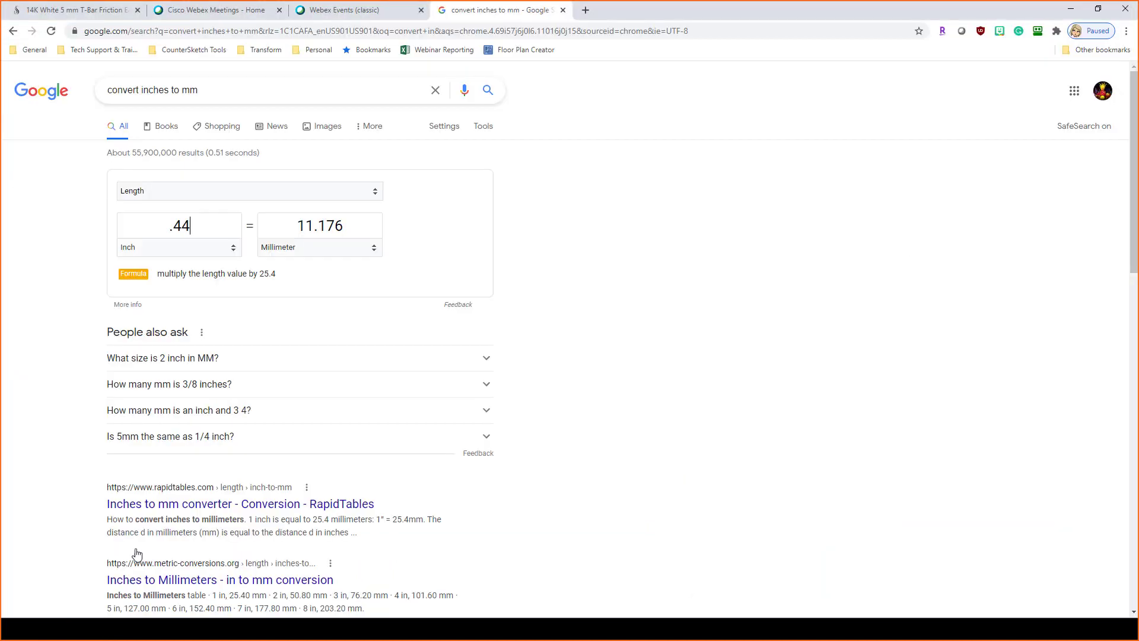
click(70, 11)
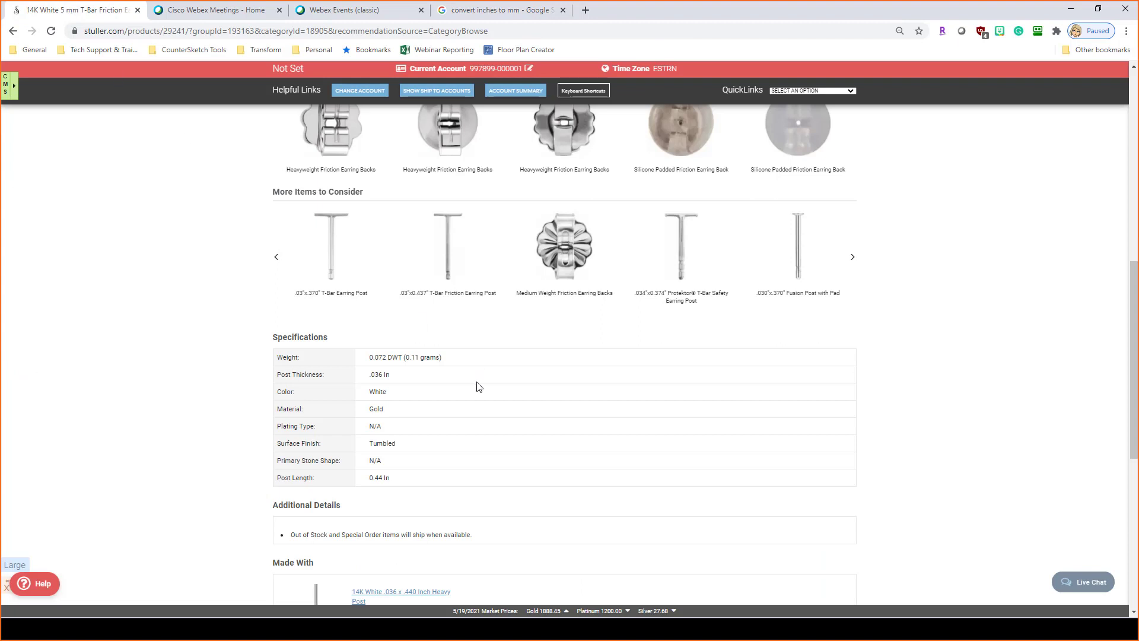
click(379, 377)
click(474, 10)
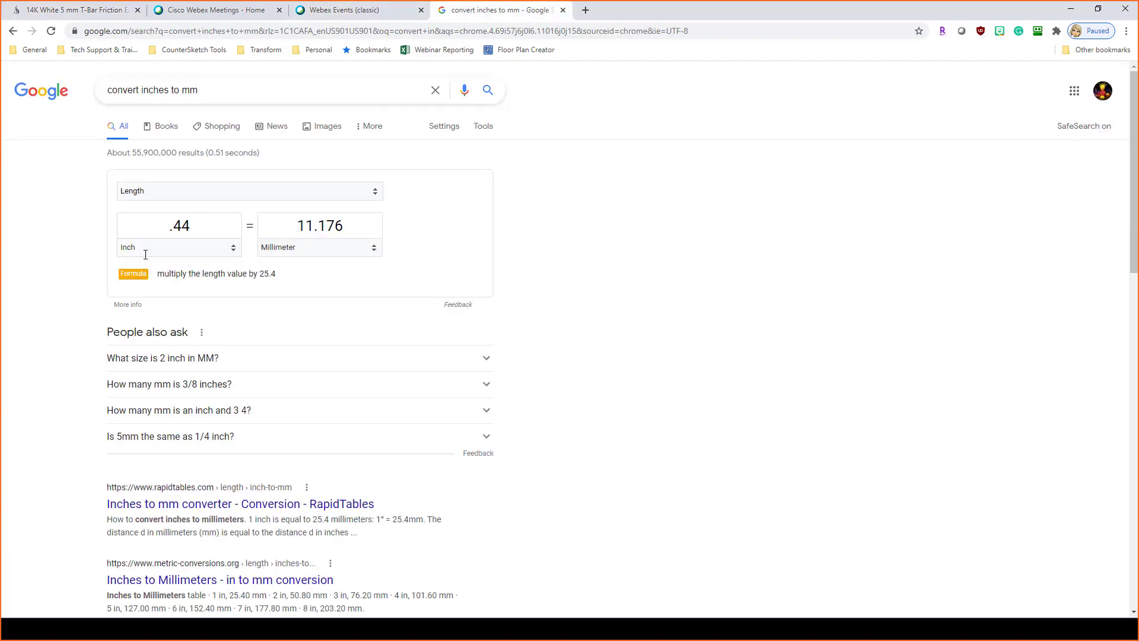
drag(203, 226, 95, 211)
text(.036)
key(ctrl+a)
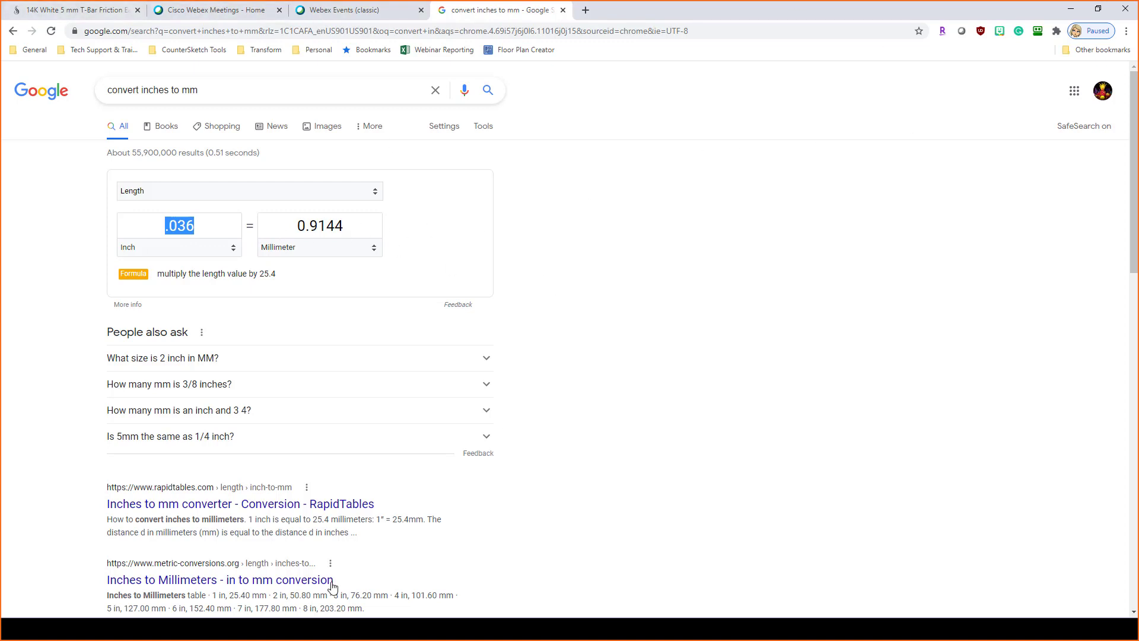
Switch back to CounterSketch and set the wire post's profile width and profile height to 0.9.
key(alt+Tab)
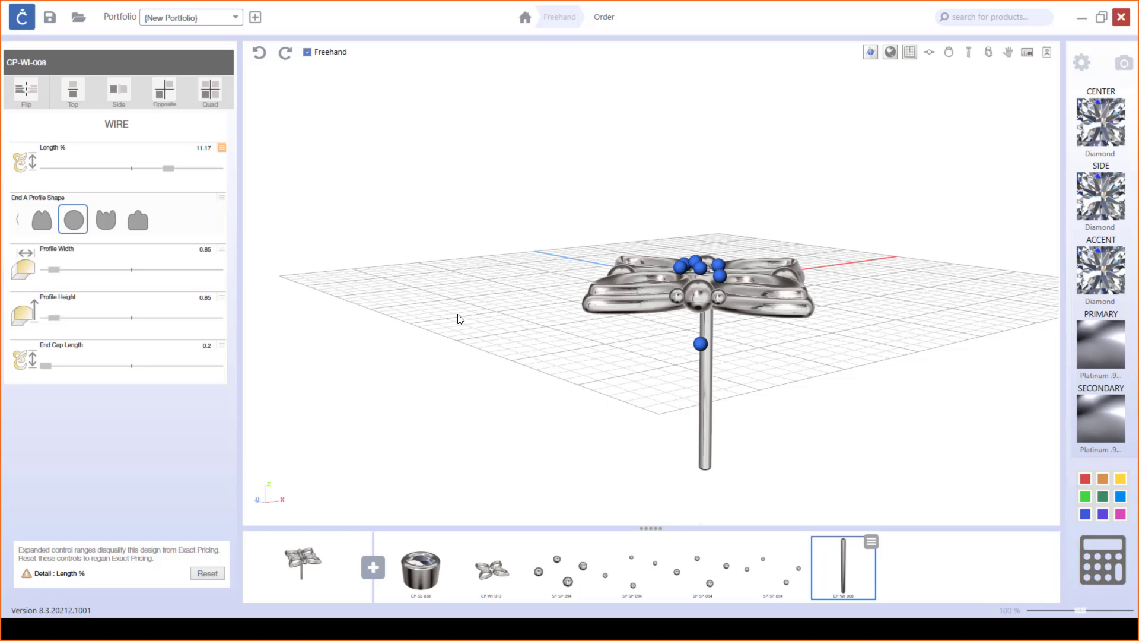
click(715, 310)
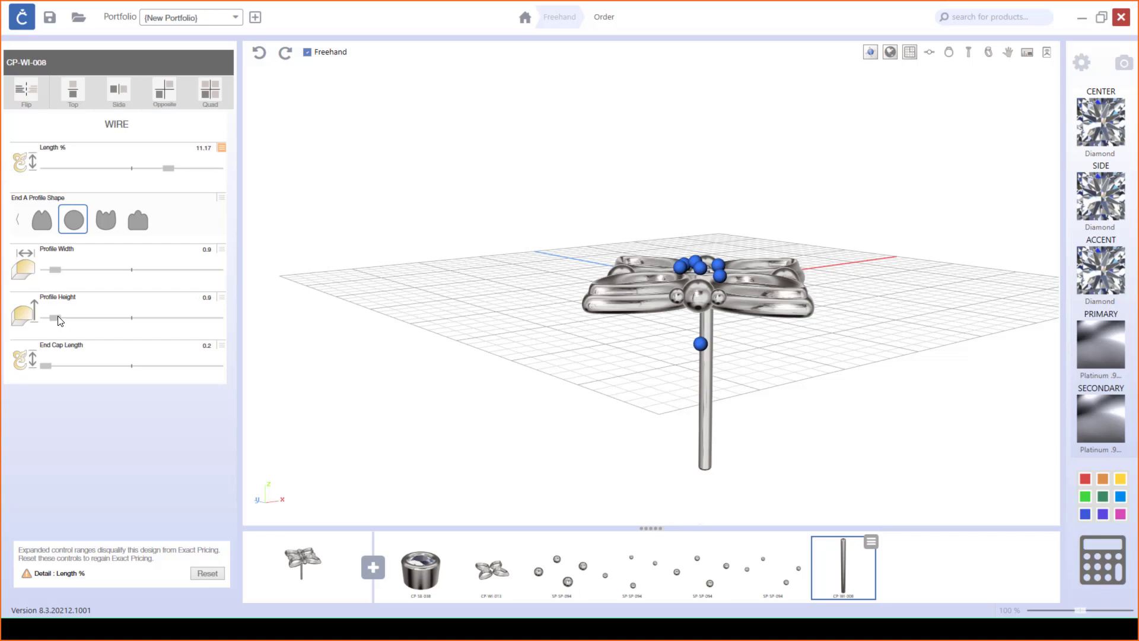
click(701, 343)
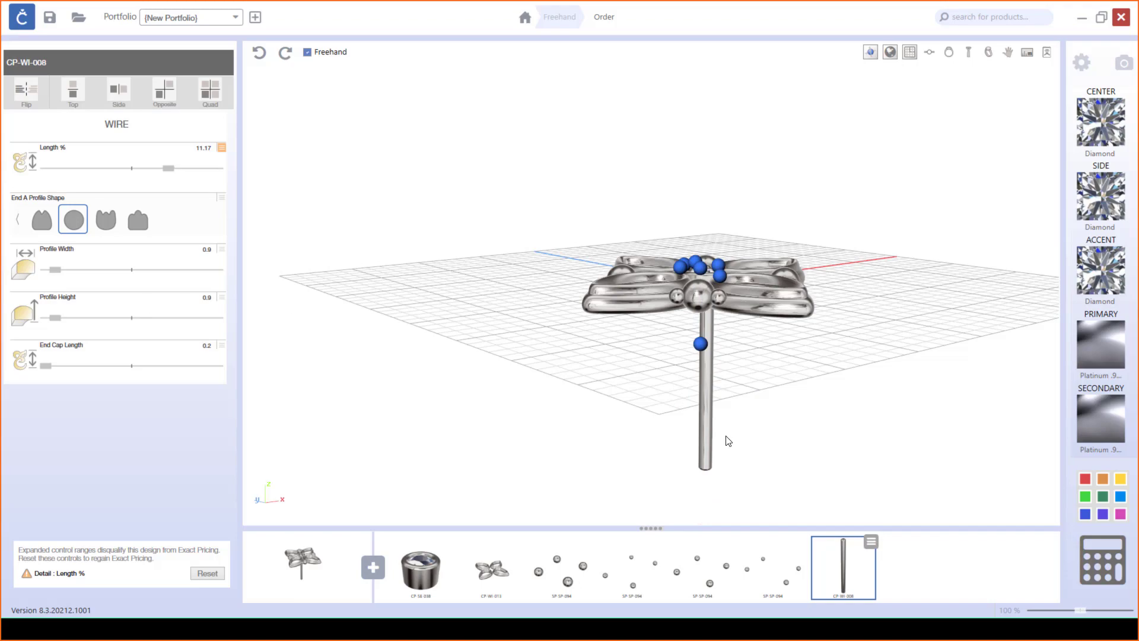
drag(863, 400, 856, 350)
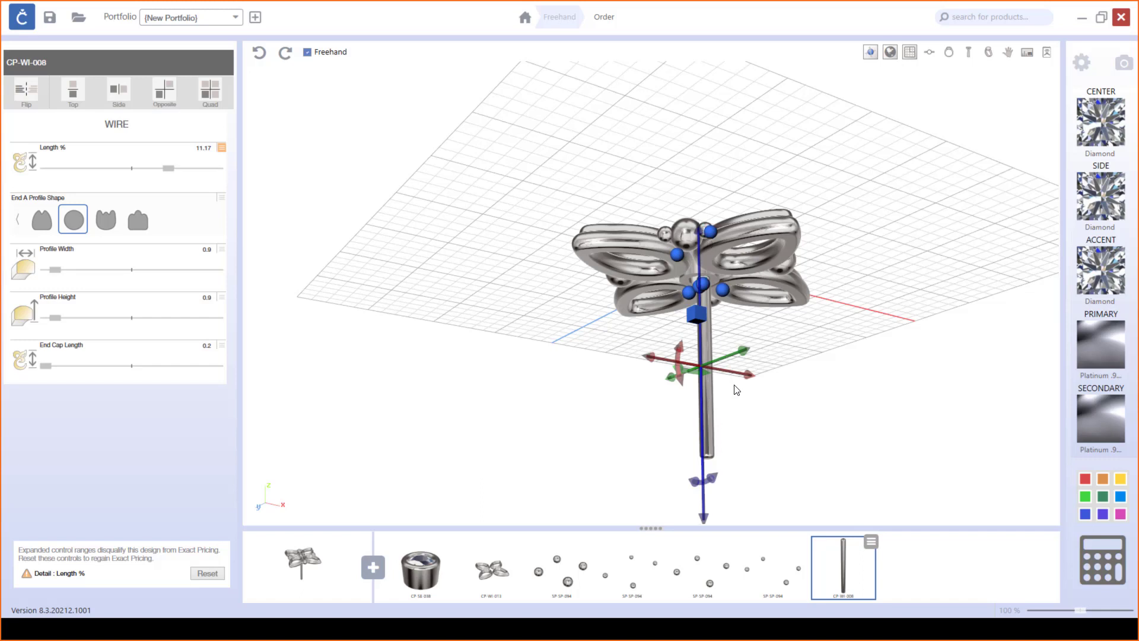
Start saving the wire post as a part in the user library.
click(870, 542)
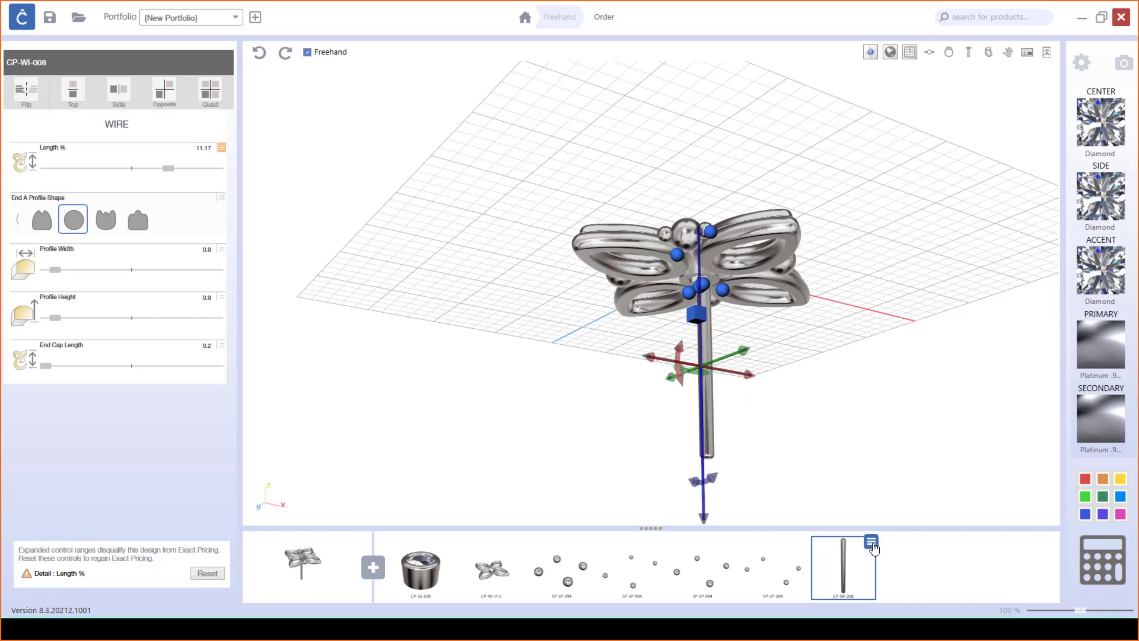
click(870, 542)
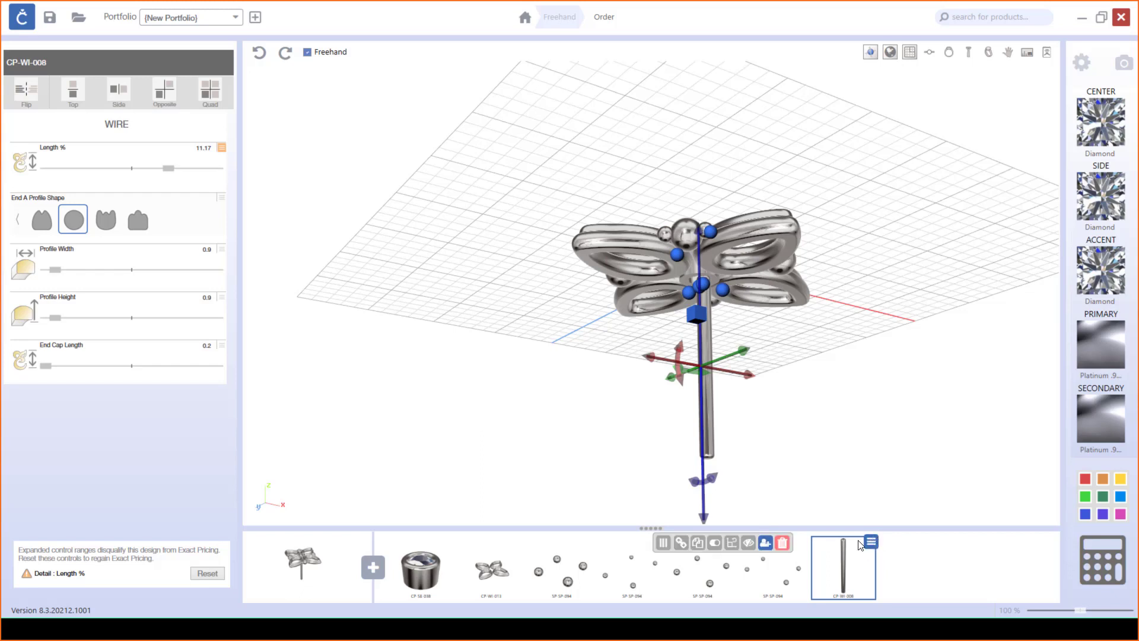
click(765, 543)
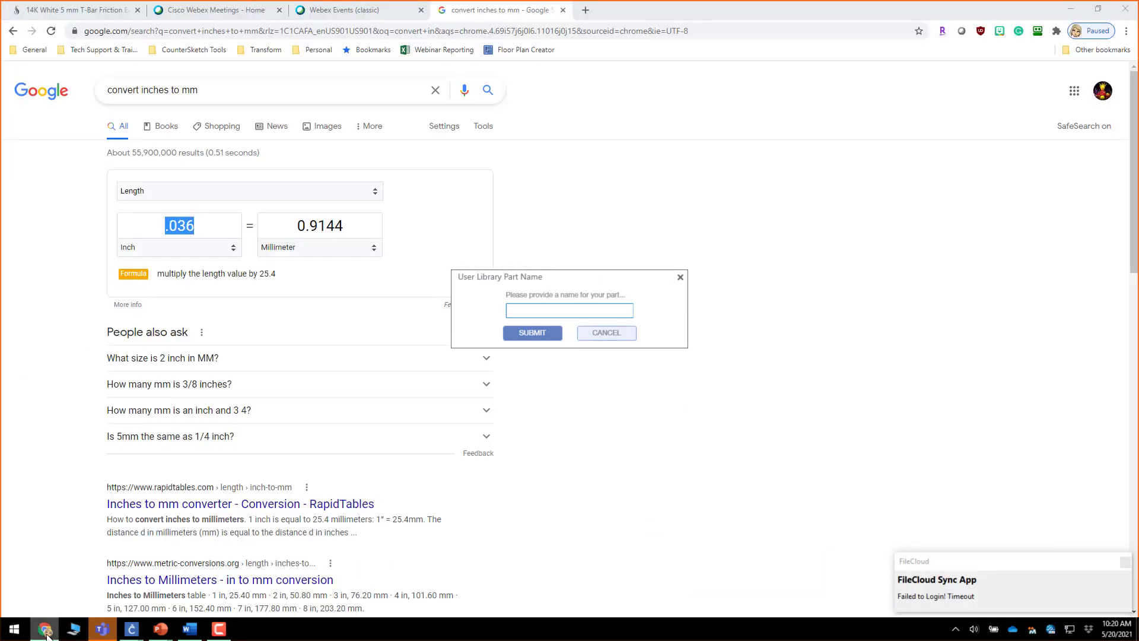
Look up the T-bar friction earring post's item number on the Stuller product page and the Attributes slide.
click(45, 627)
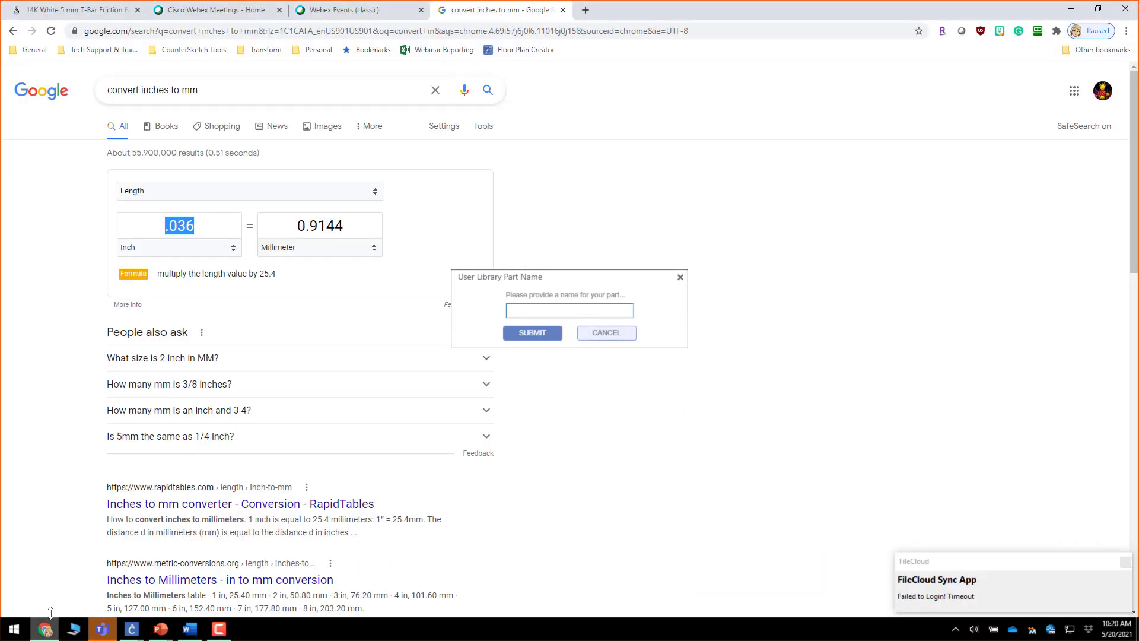
click(92, 11)
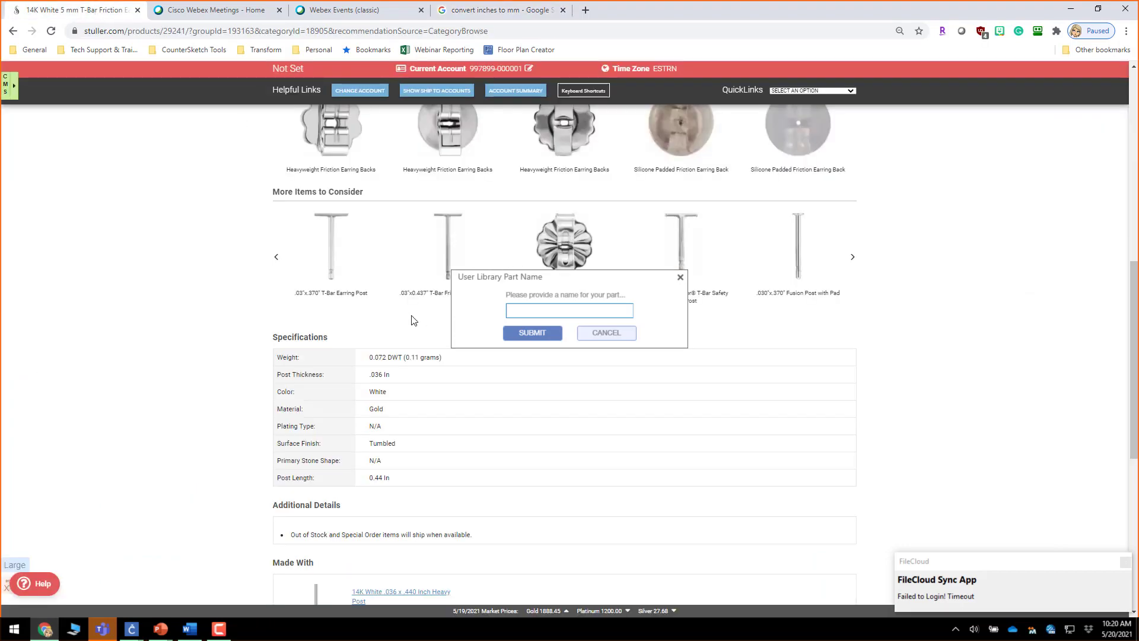
scroll(413, 321, up, 9)
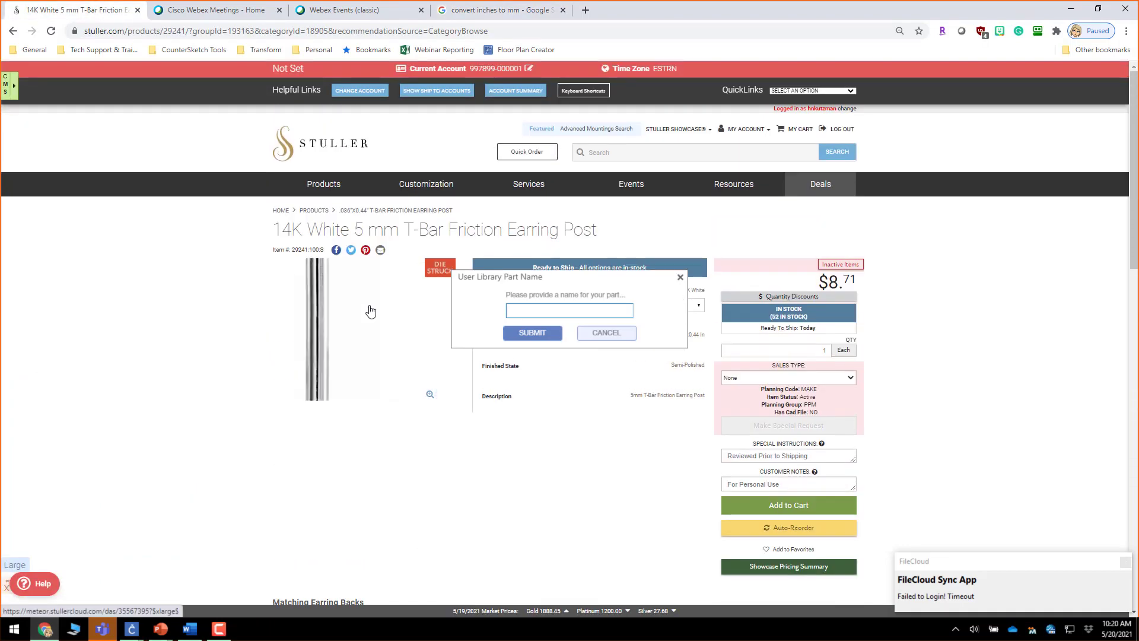
drag(292, 250, 309, 256)
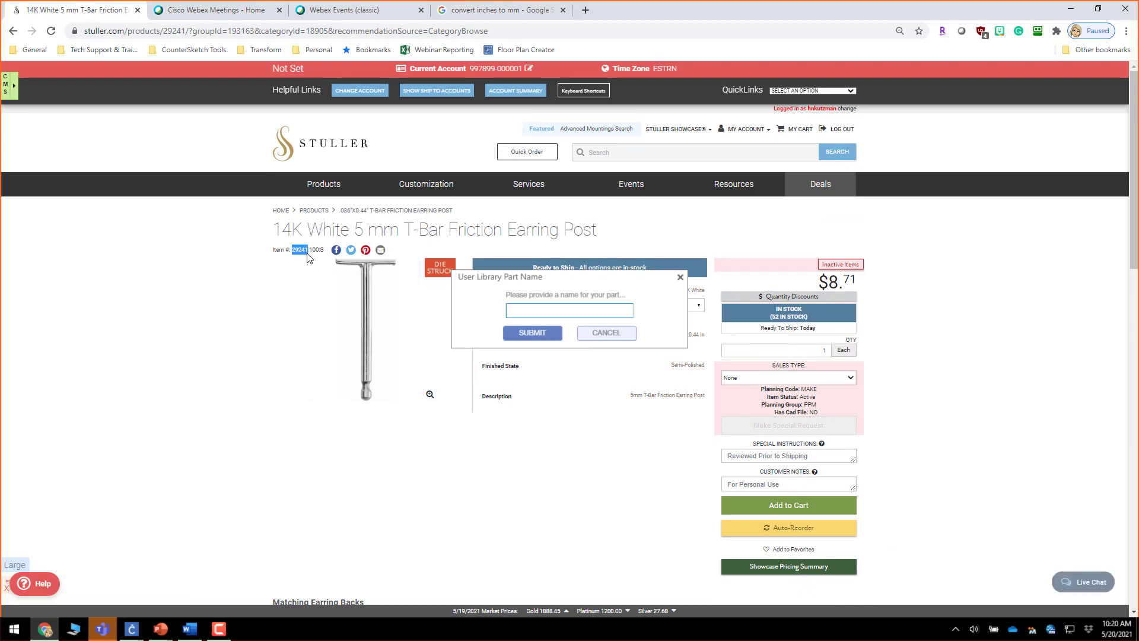
click(620, 274)
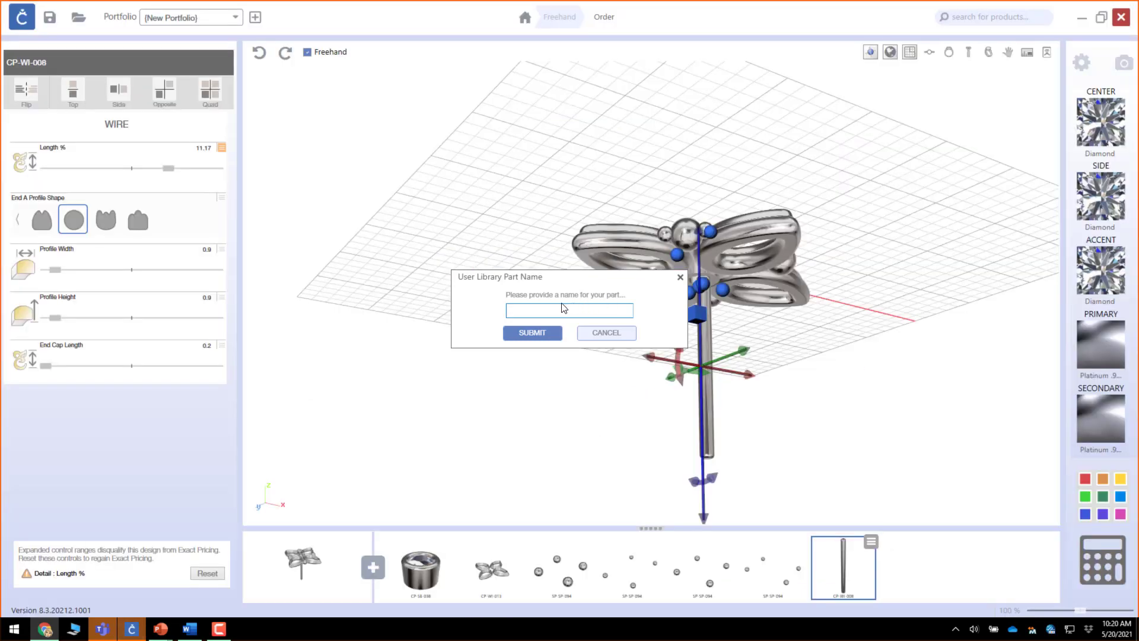
click(160, 628)
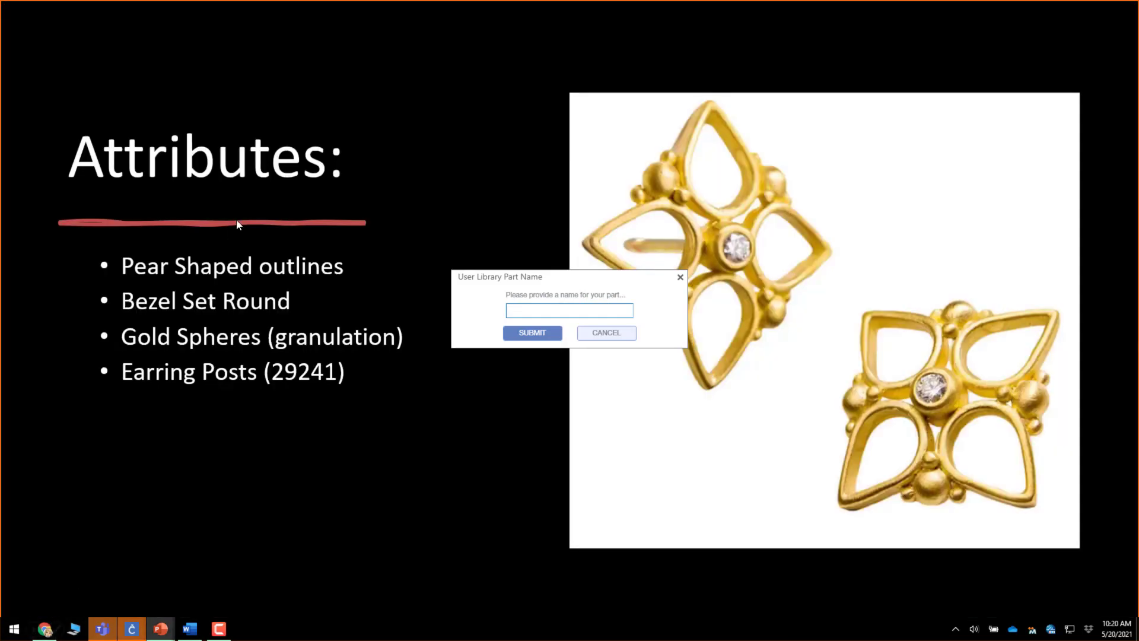
click(41, 631)
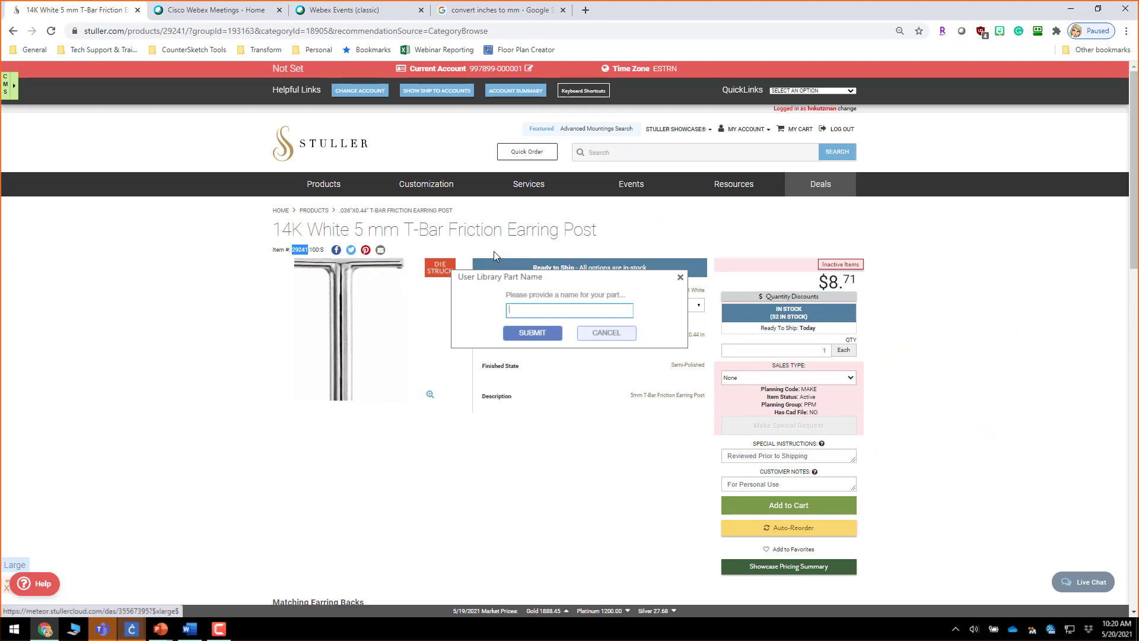
Name the user library part 29241 and submit it.
click(525, 310)
text(29241)
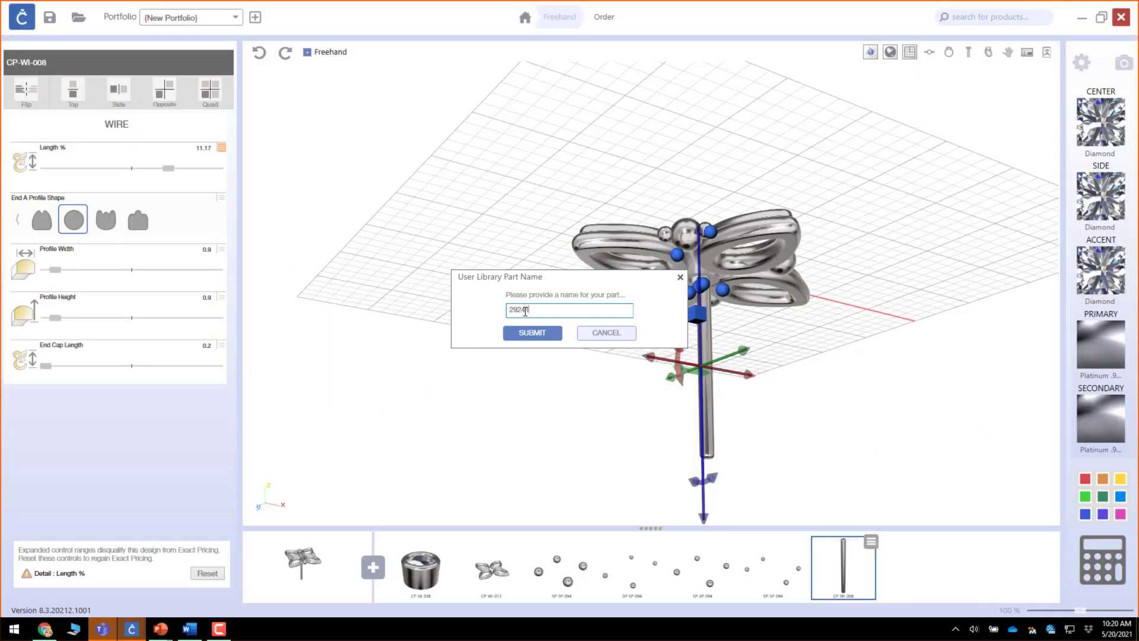
click(532, 333)
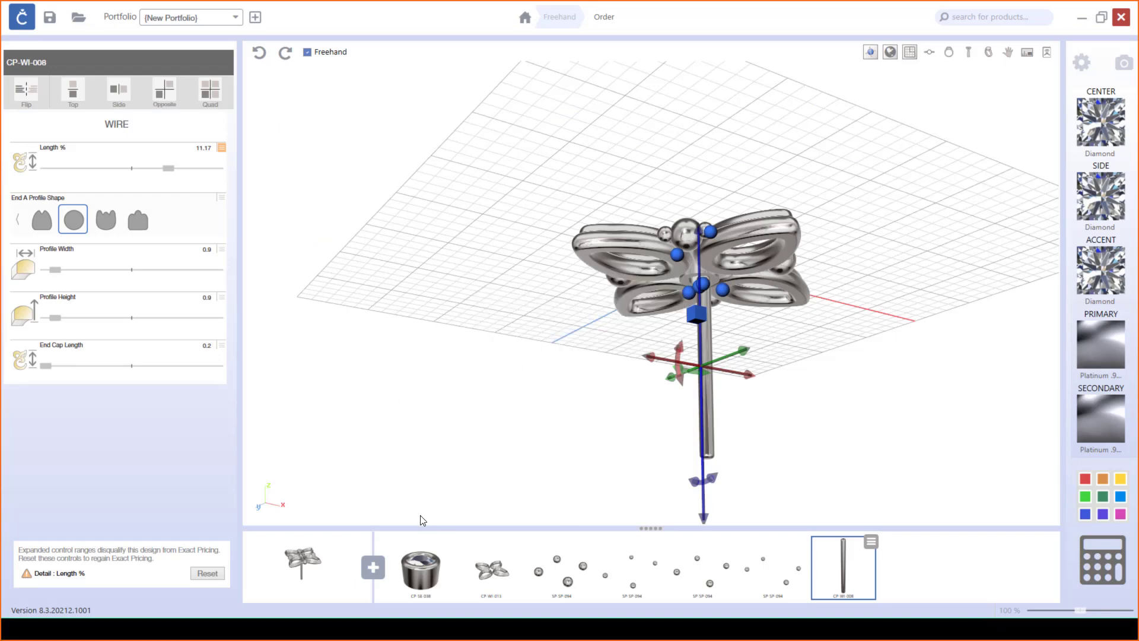
Check the User Parts category for the saved post, then close the part library.
click(373, 567)
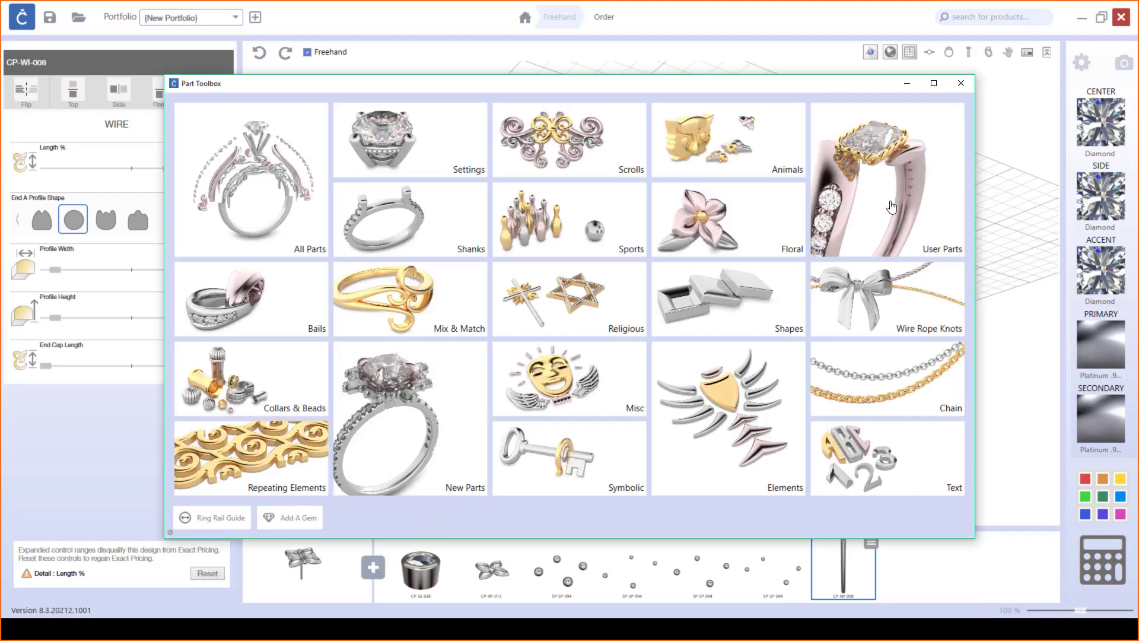
click(891, 206)
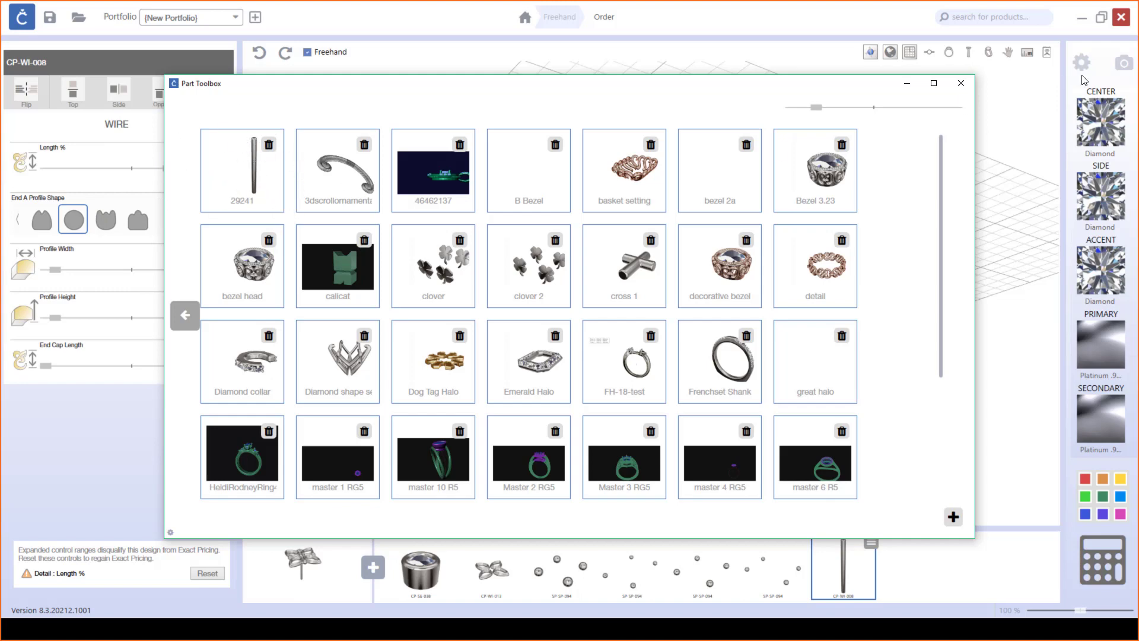
click(961, 83)
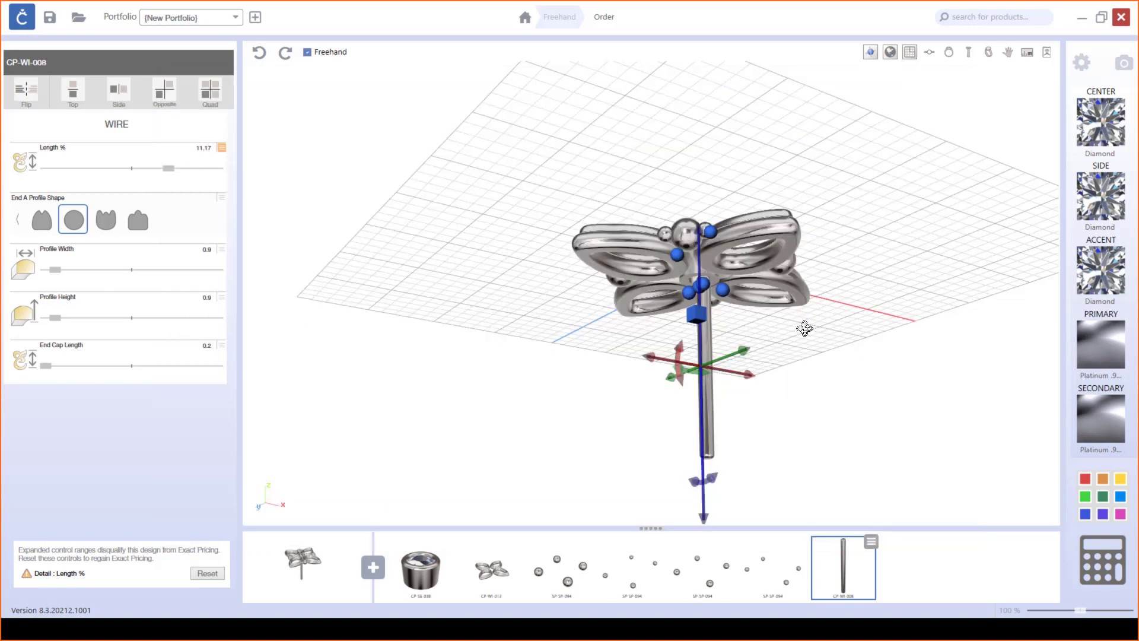
Hide the wire post so only the petals, bezel and spheres are displayed.
drag(803, 325, 899, 492)
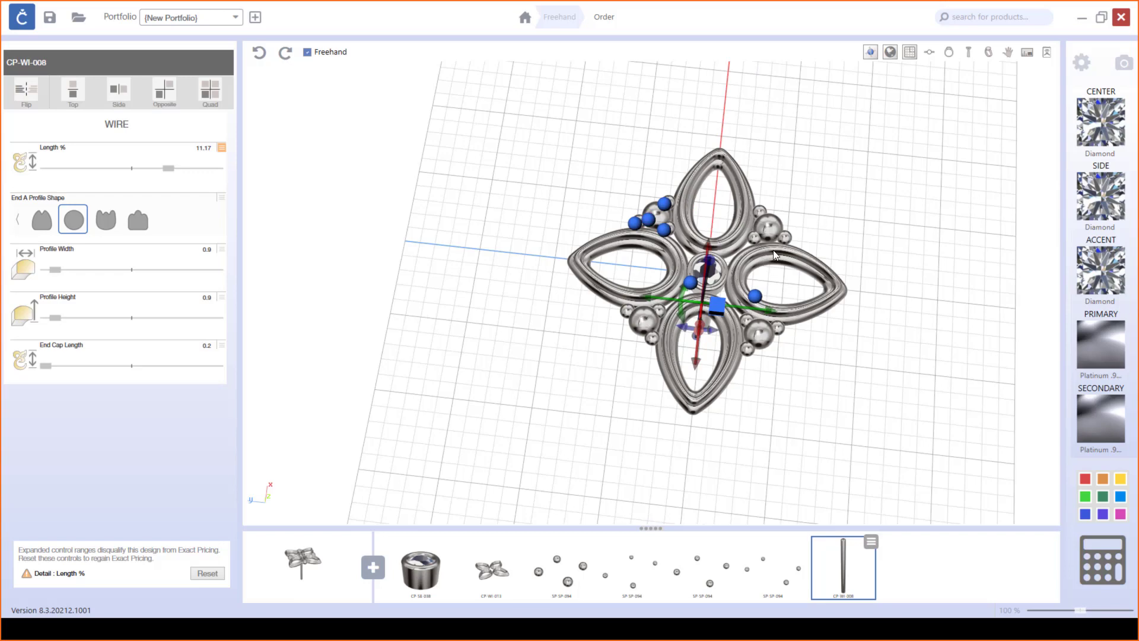
drag(808, 358, 831, 201)
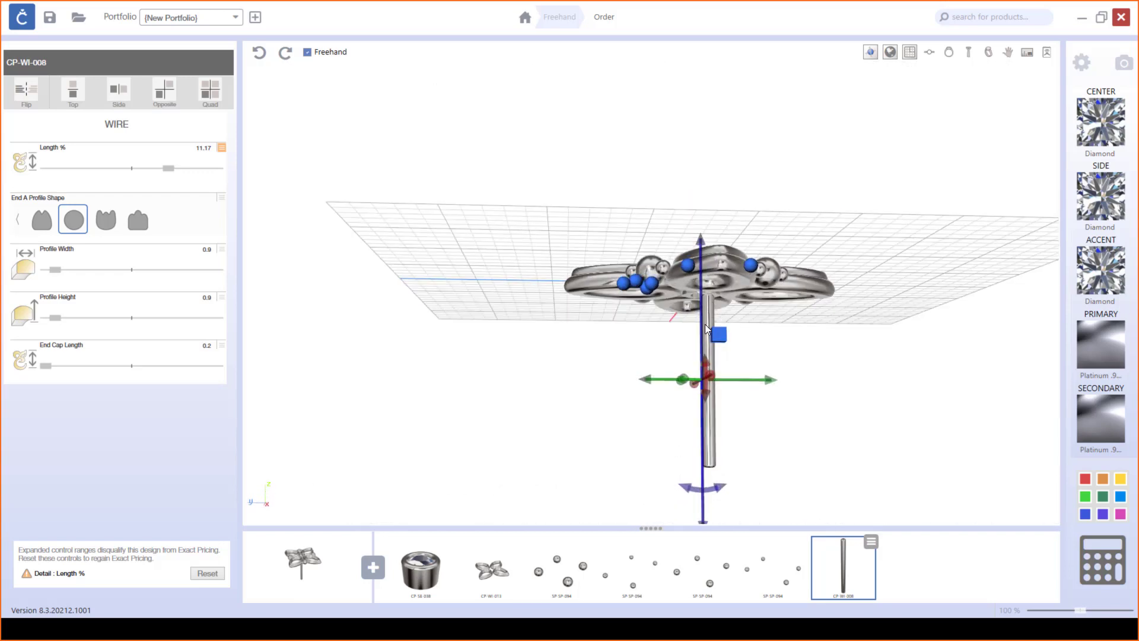
click(870, 541)
click(695, 545)
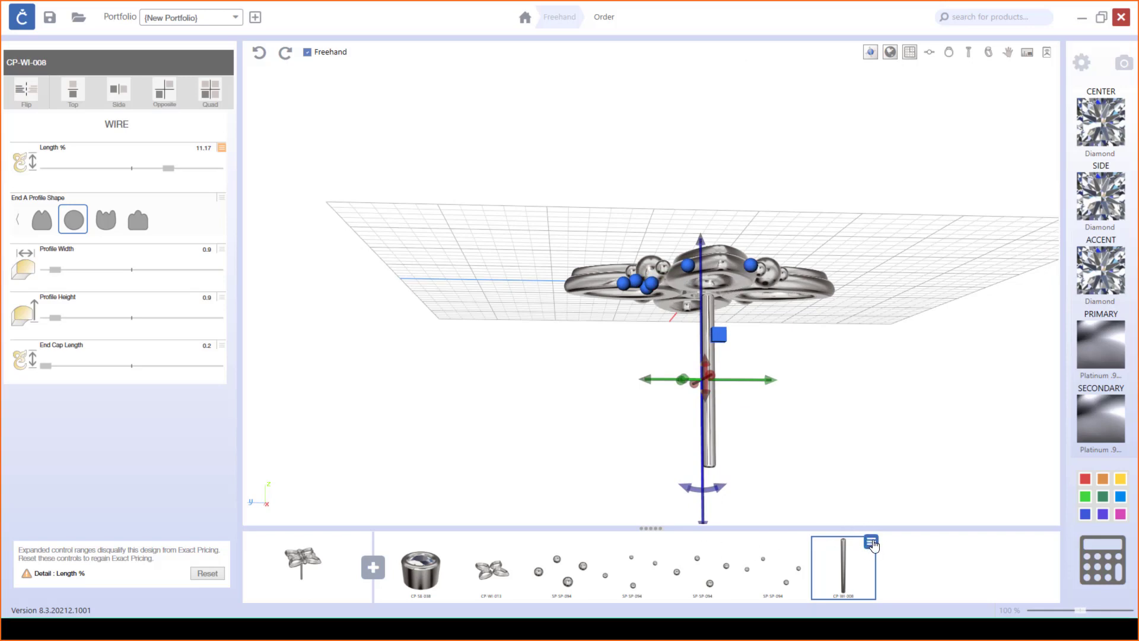
click(869, 541)
click(749, 543)
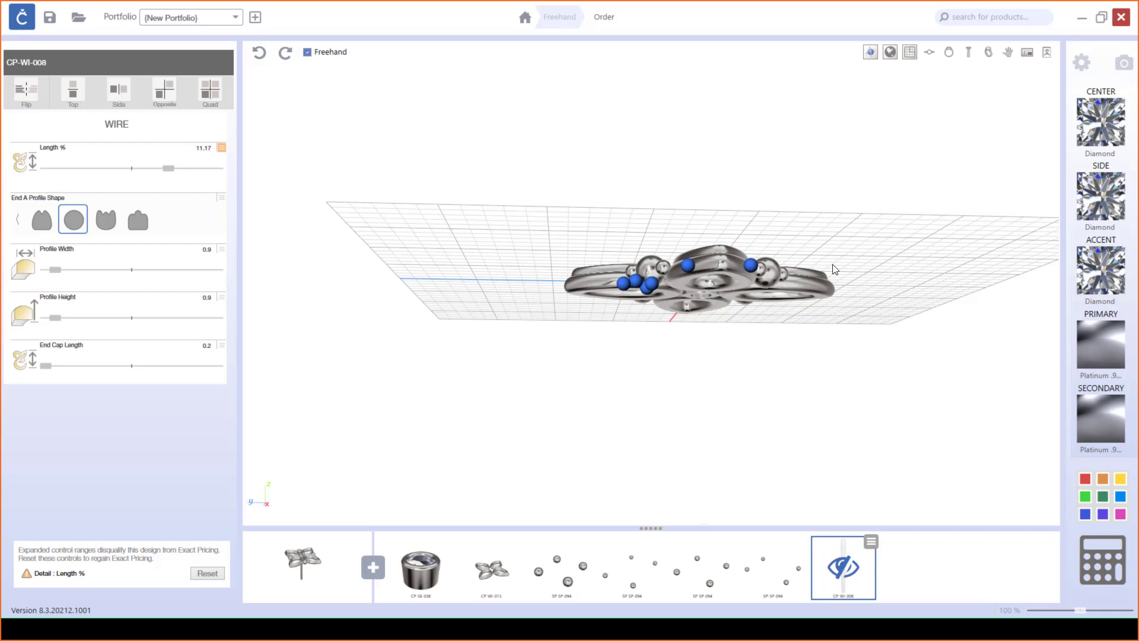
Insert bail SP-BA-009 into the design and move it outward along its axis to the tip of one petal.
drag(834, 270, 811, 465)
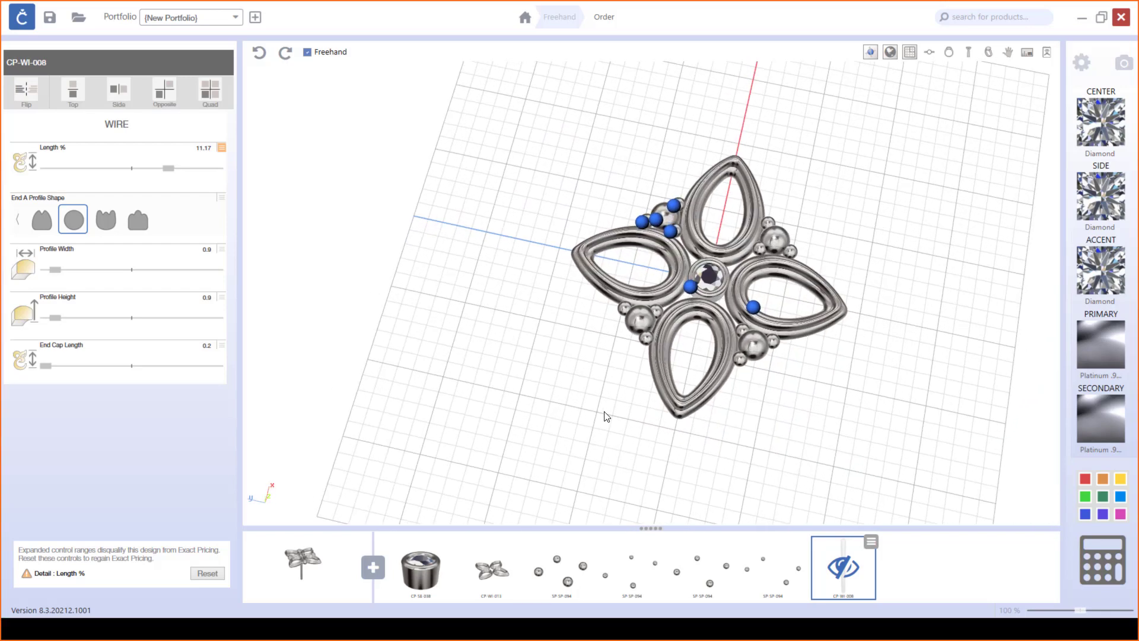
drag(605, 415, 786, 118)
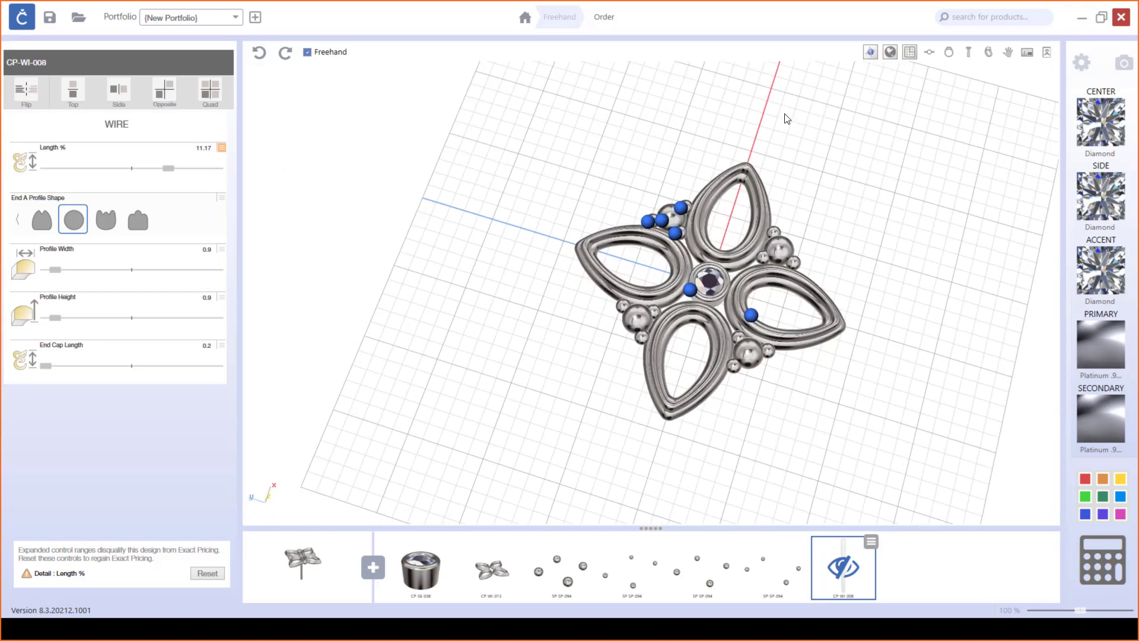
click(365, 575)
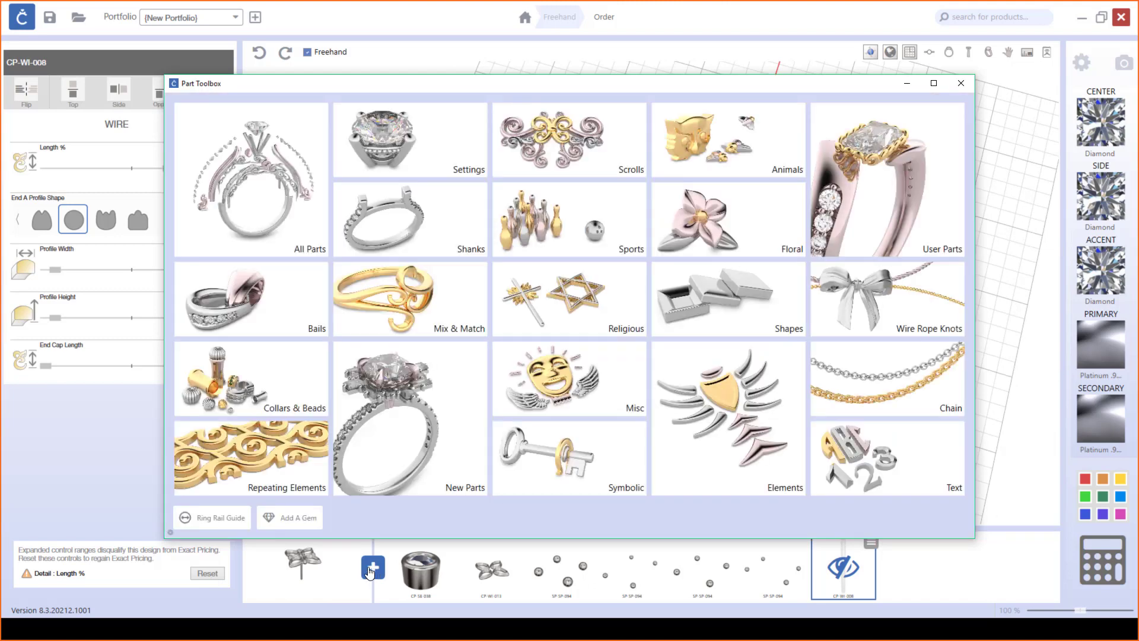
click(273, 292)
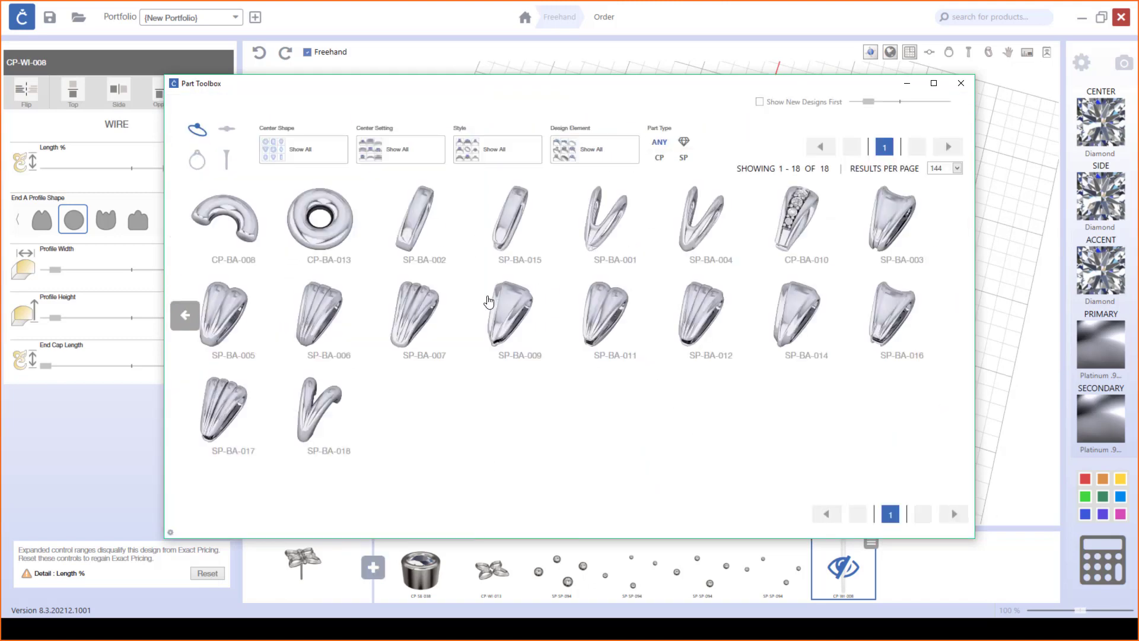
click(519, 311)
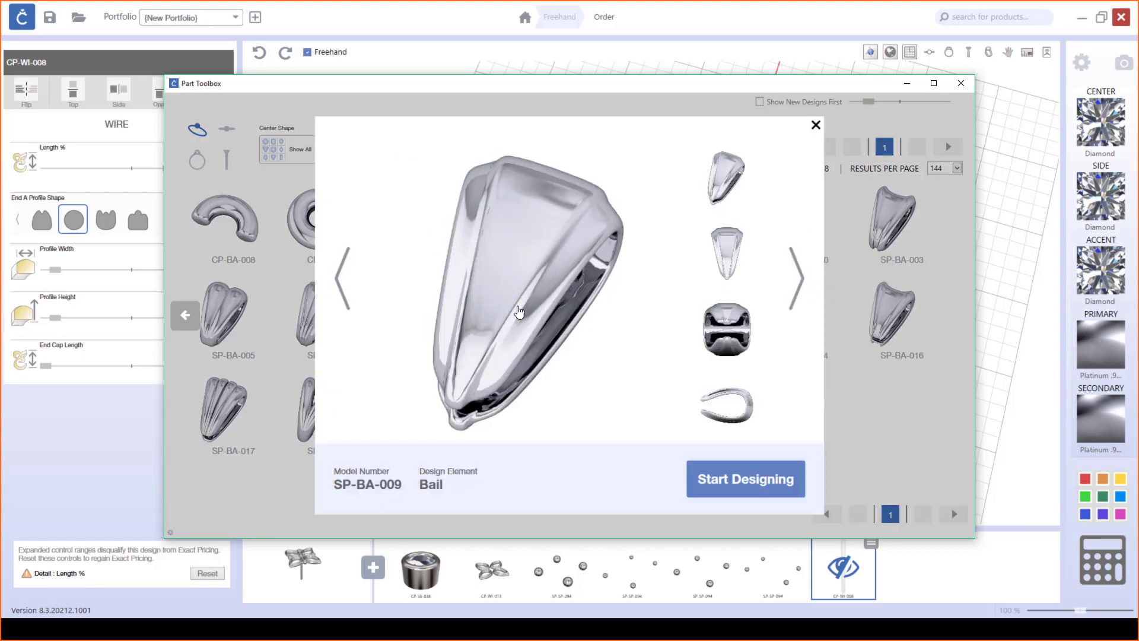
click(741, 477)
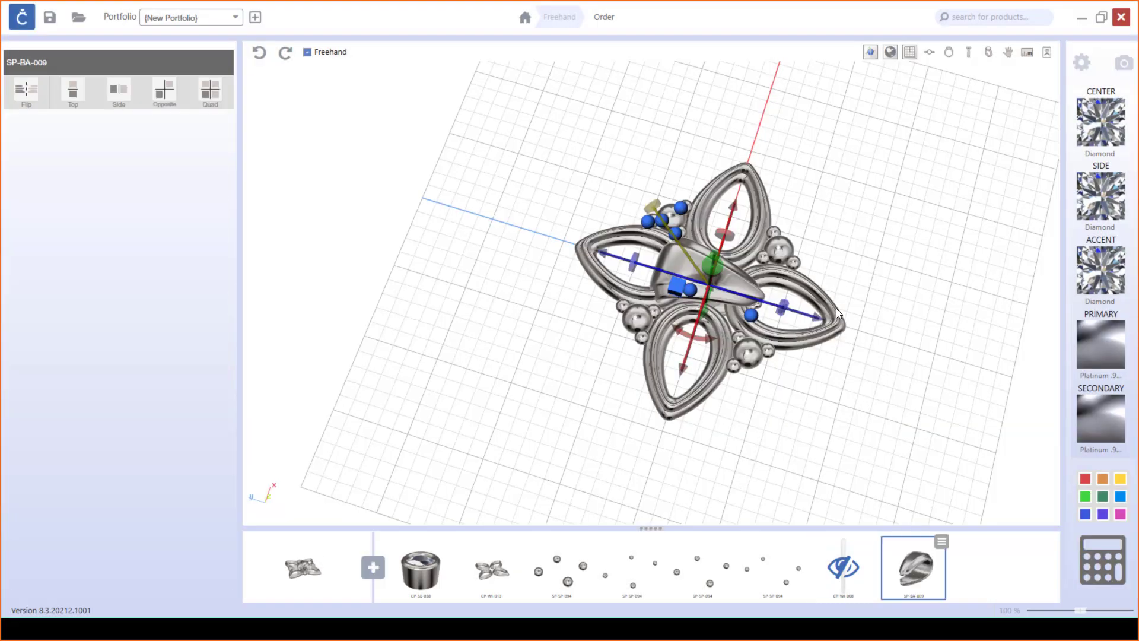
drag(822, 318, 645, 262)
right_drag(737, 324, 642, 348)
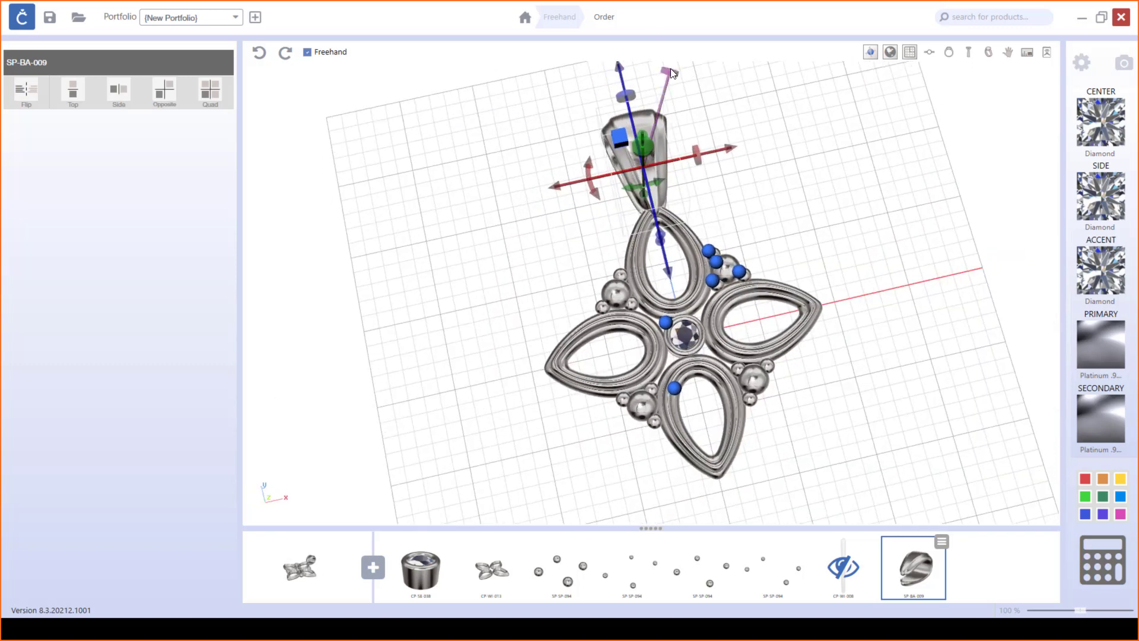
Scale bail SP-BA-009 down uniformly to suit the pendant's top petal, and select the petal part.
drag(665, 73, 615, 104)
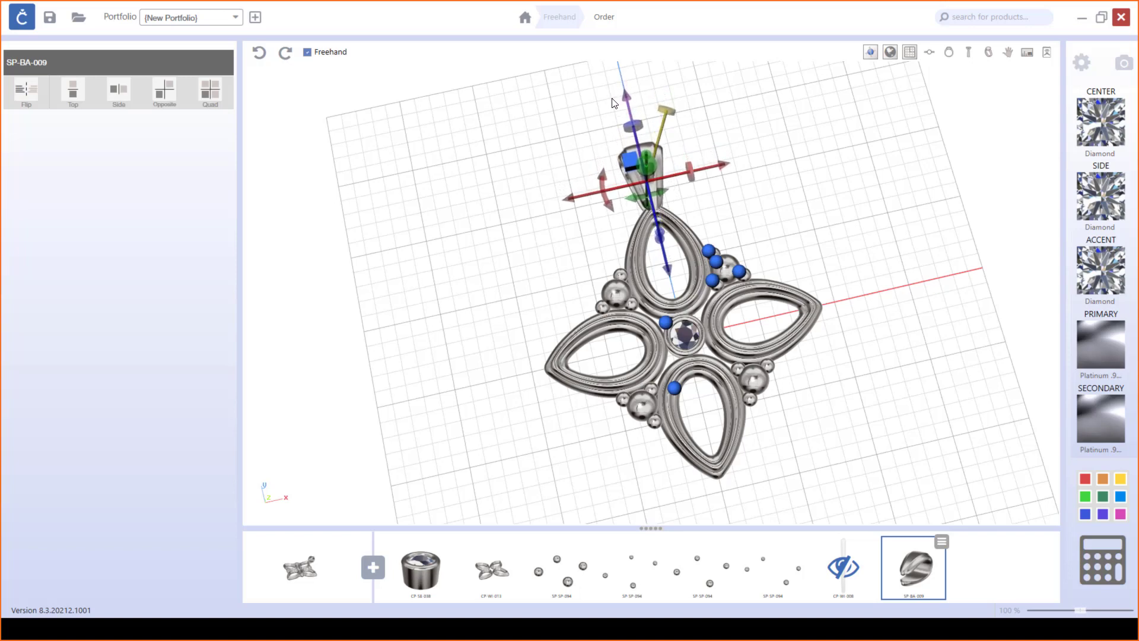
right_drag(726, 286, 702, 288)
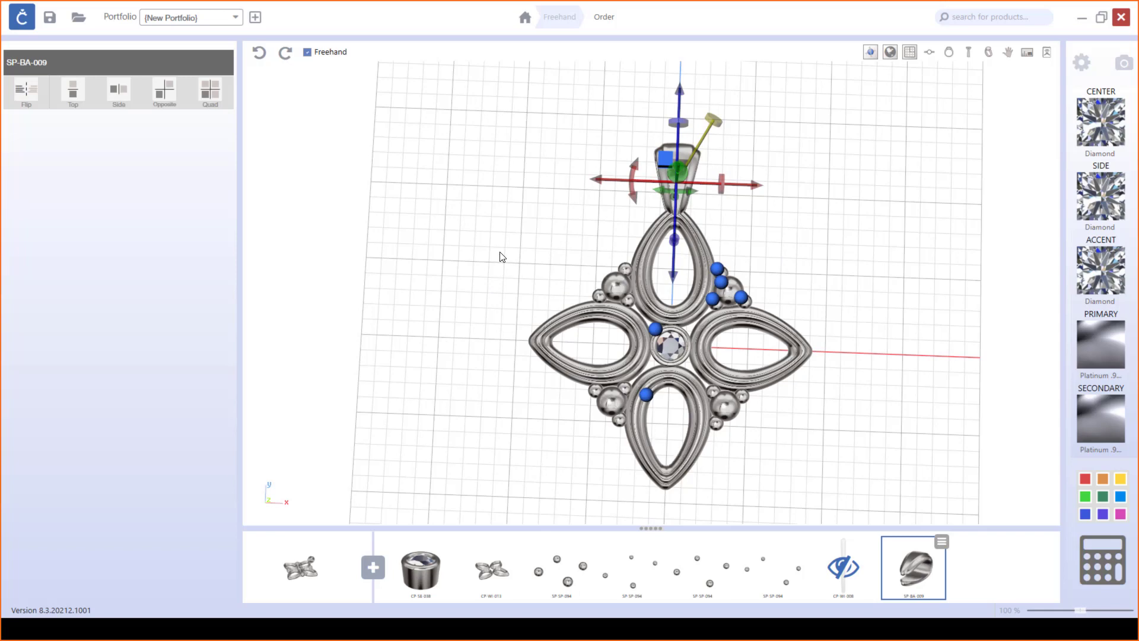
drag(696, 355, 684, 392)
right_drag(683, 392, 675, 400)
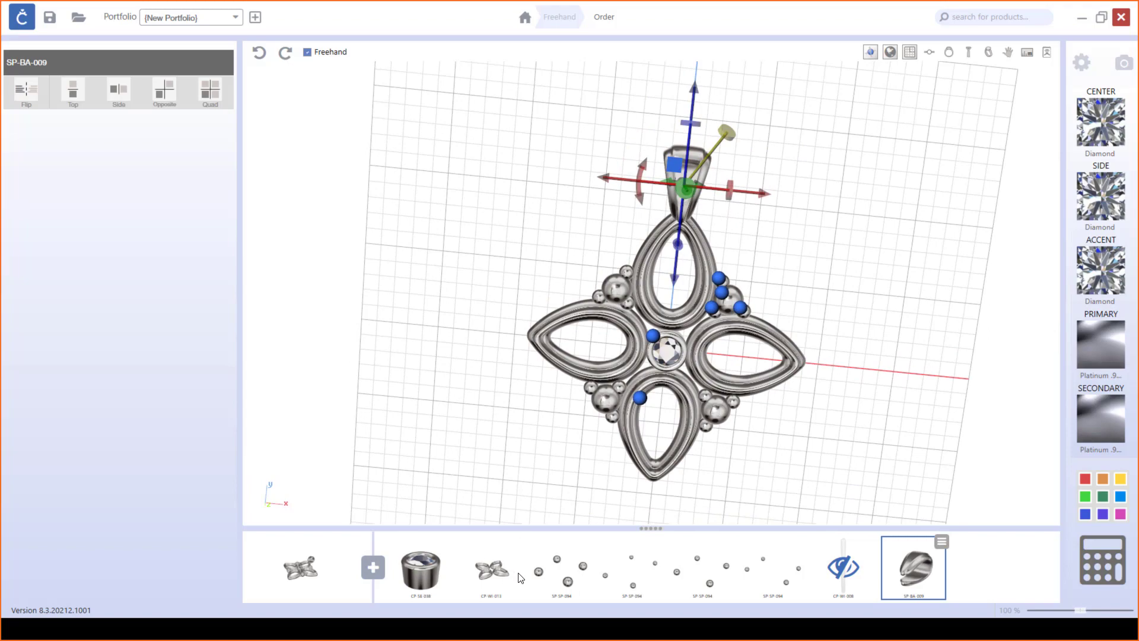
click(500, 570)
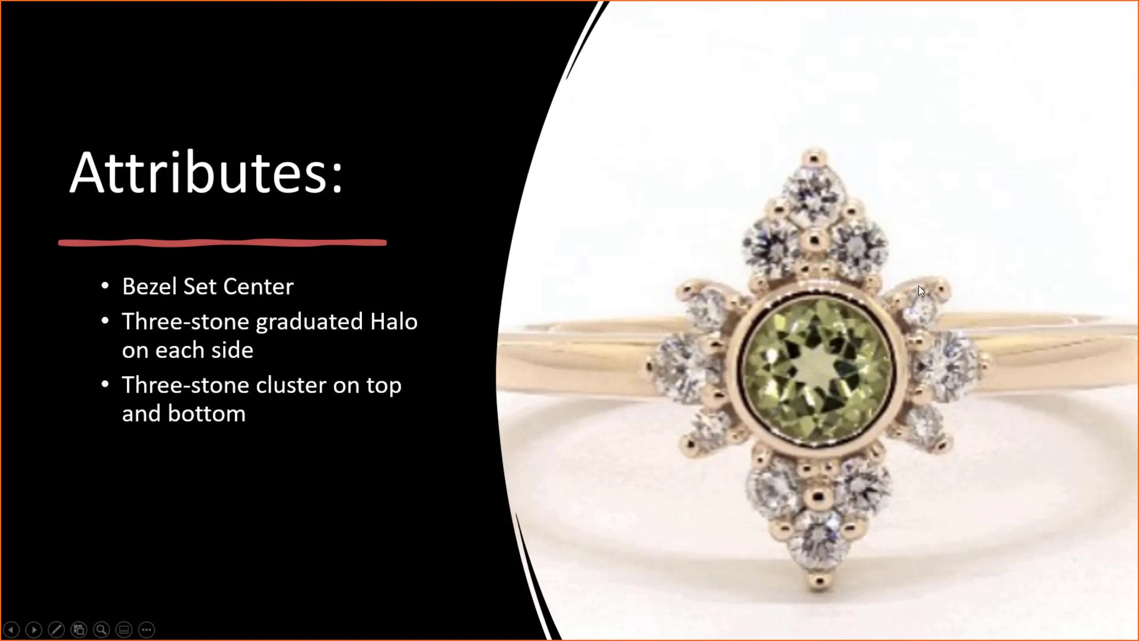
Switch to CounterSketch and start designing from ring SCS03443-RDF-0-00-EG in the New Designs collection.
key(alt+Tab)
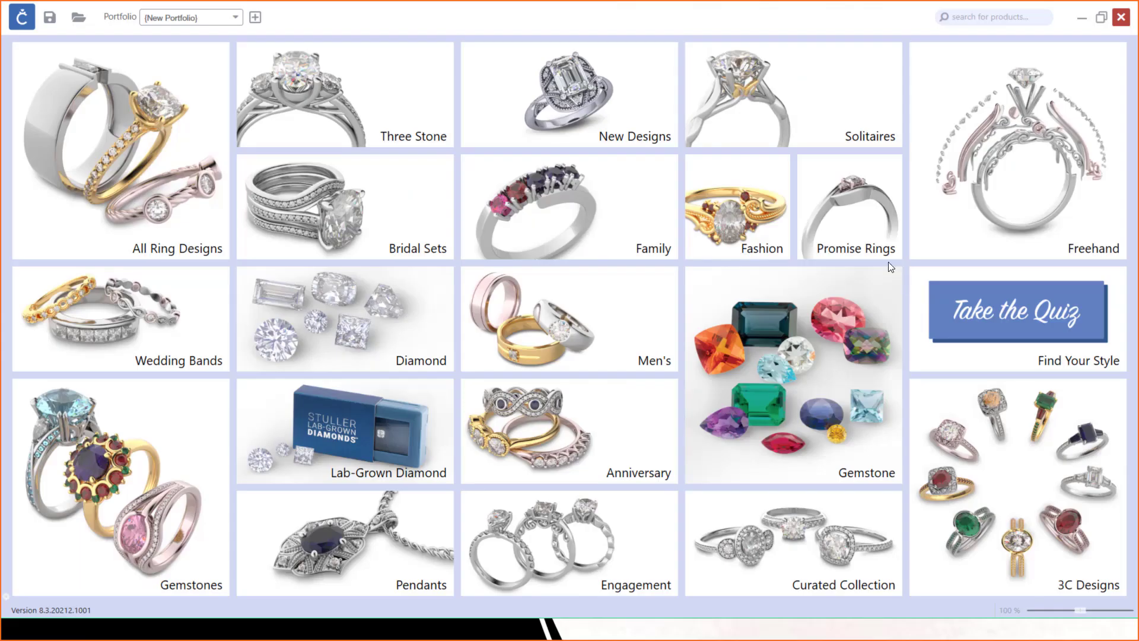
click(595, 90)
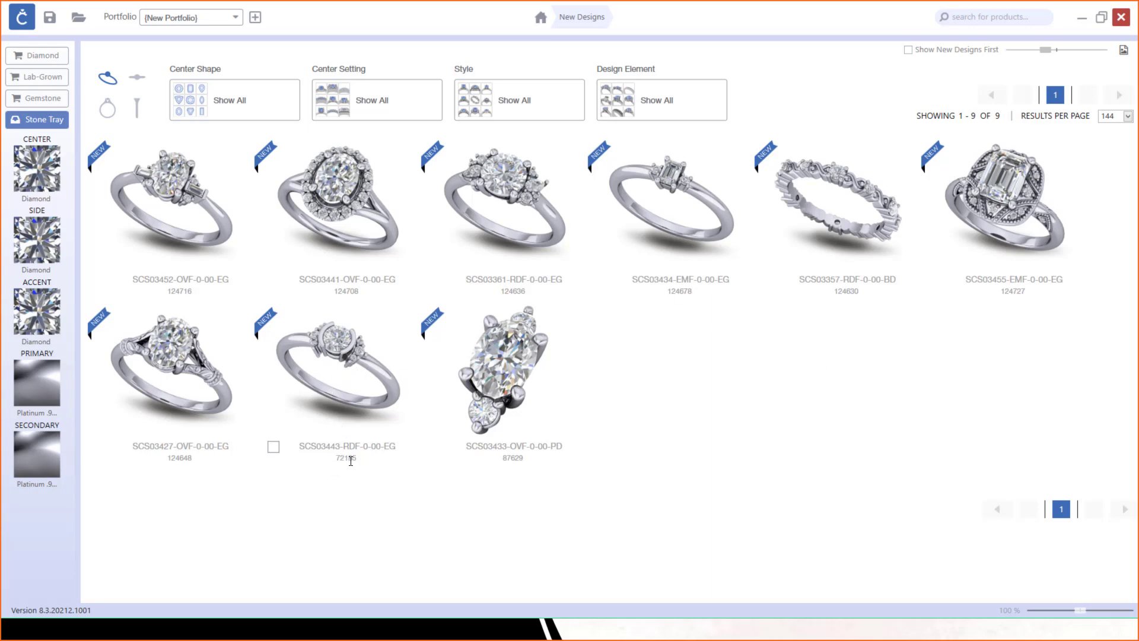
click(355, 387)
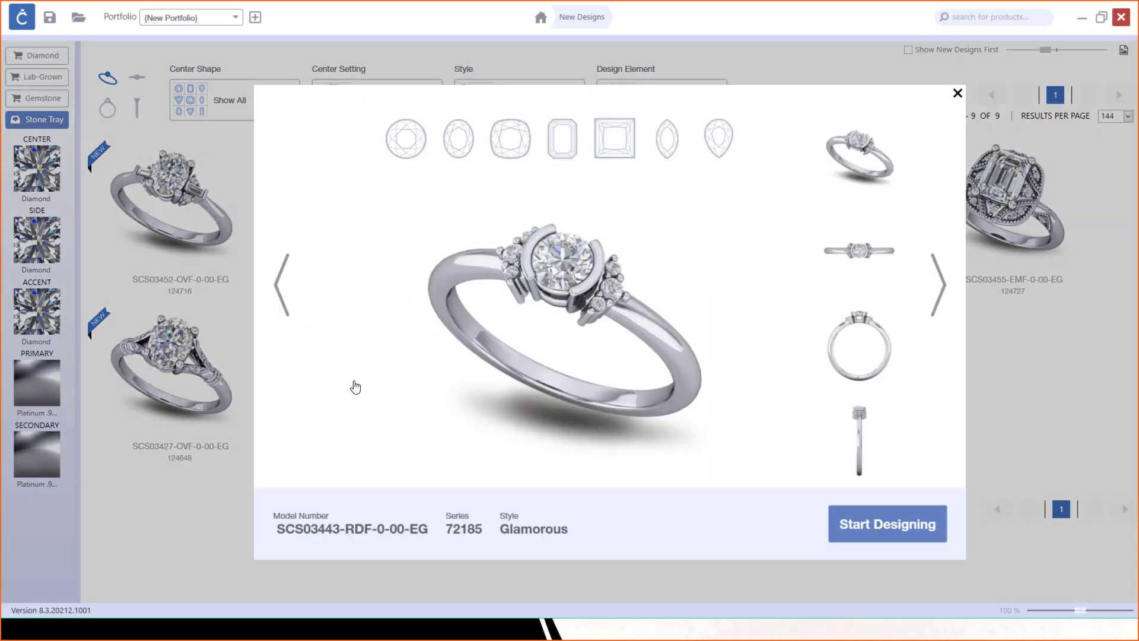
click(887, 533)
click(605, 240)
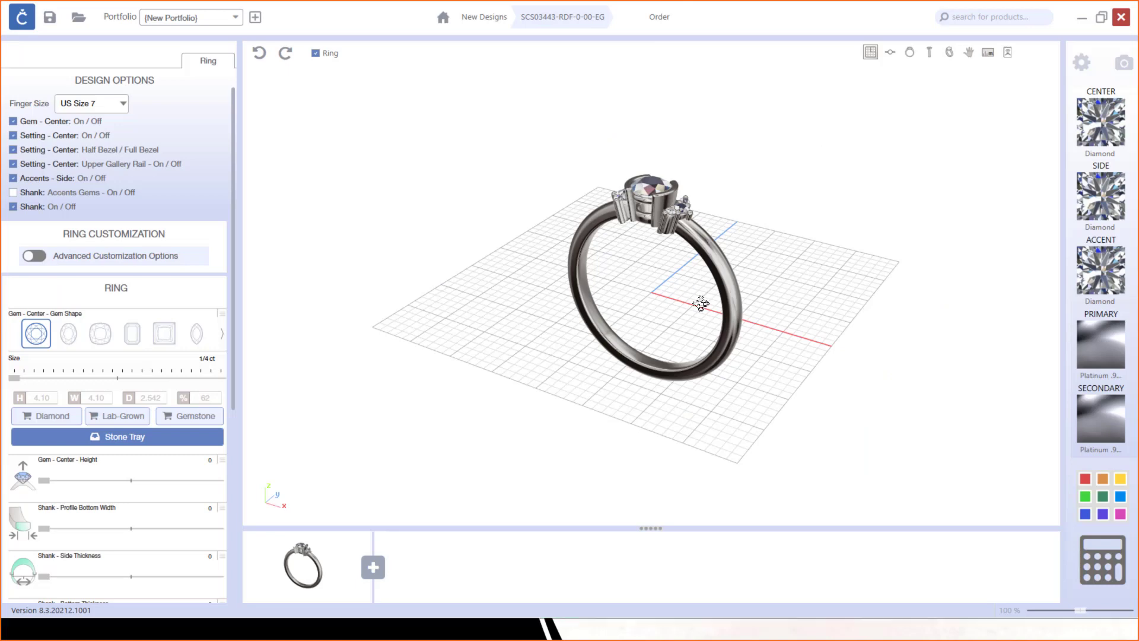
View the ring's head from above and hide the background grid.
drag(700, 303, 719, 386)
scroll(672, 275, up, 3)
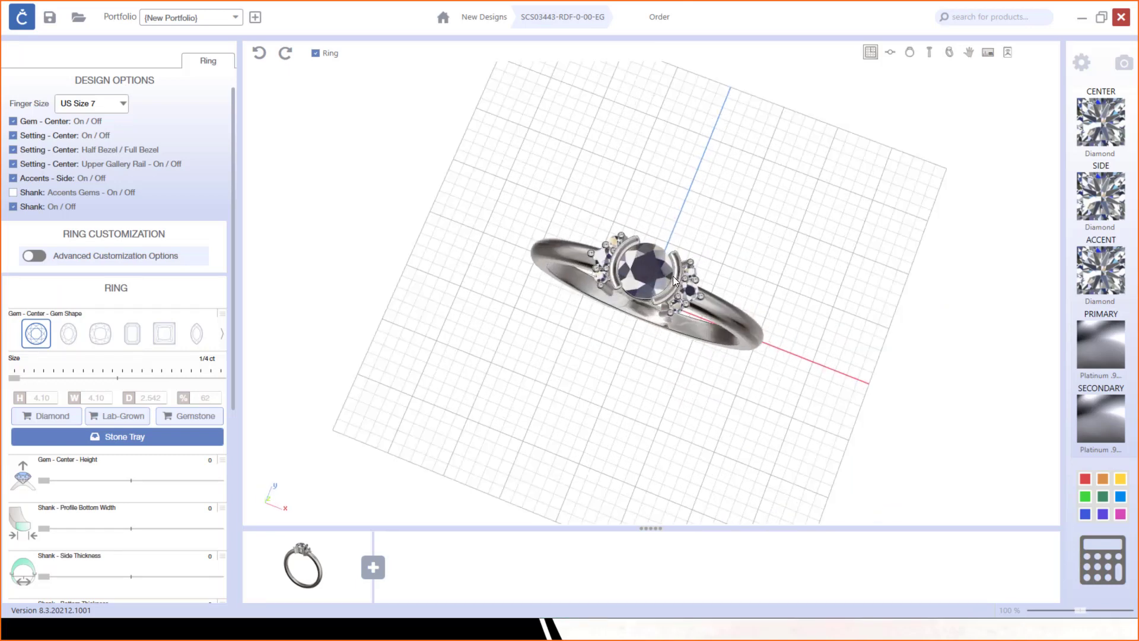
scroll(673, 276, up, 4)
drag(666, 297, 671, 355)
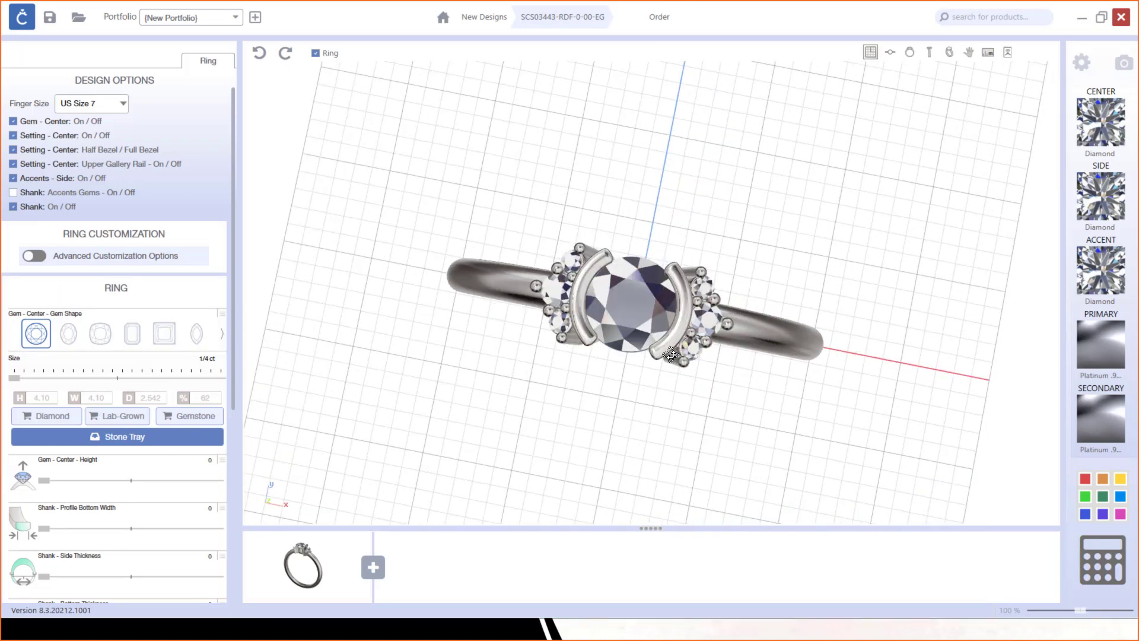
click(871, 53)
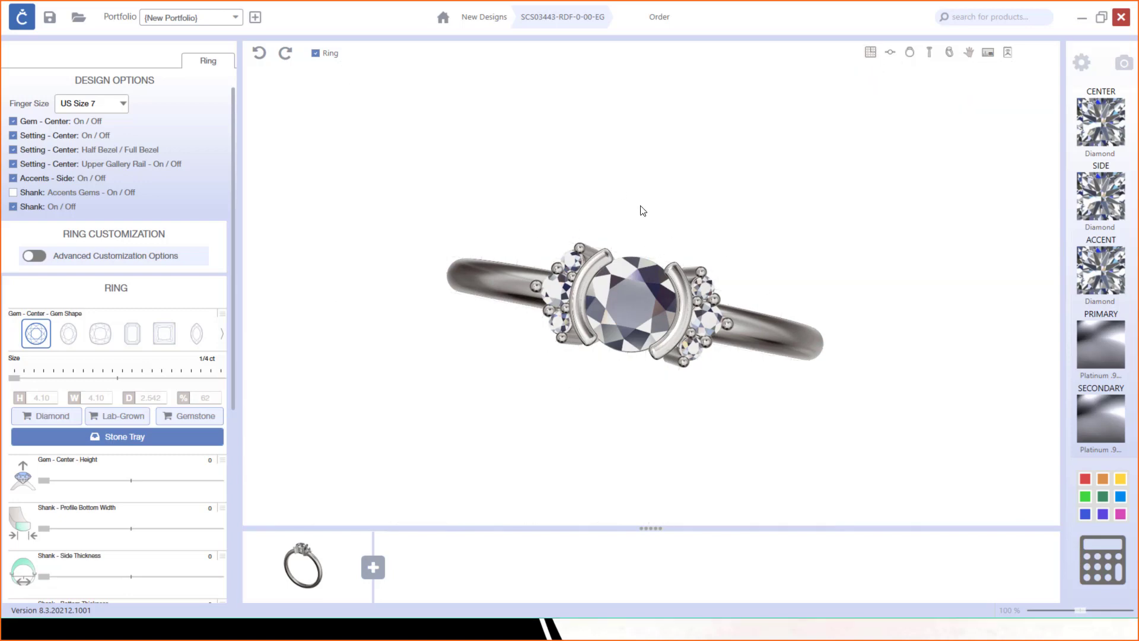
click(872, 54)
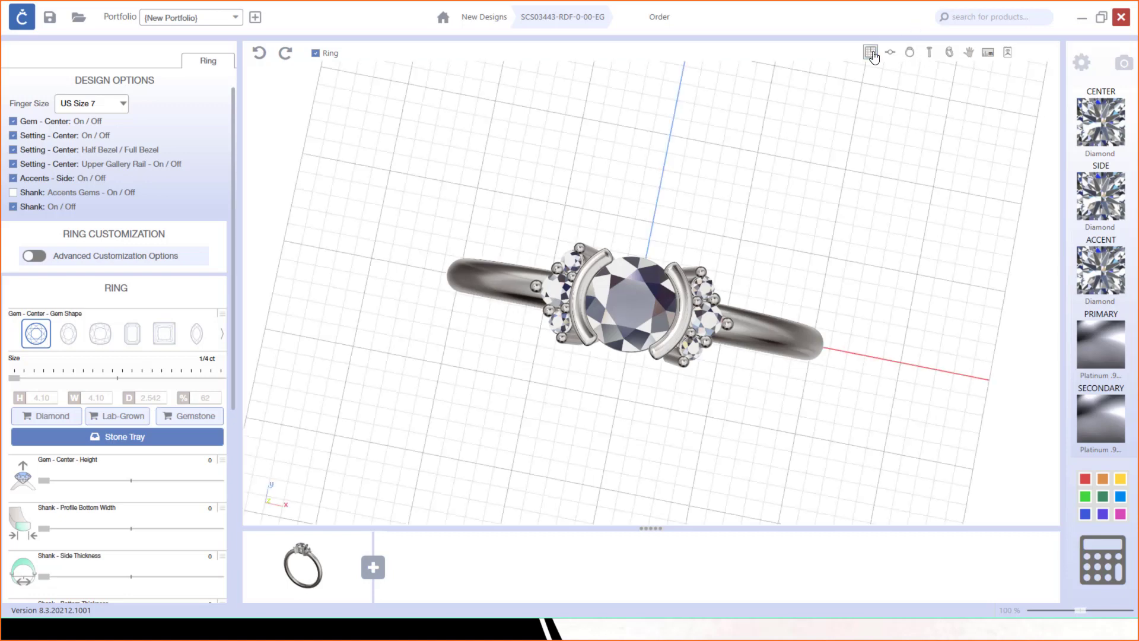
click(874, 56)
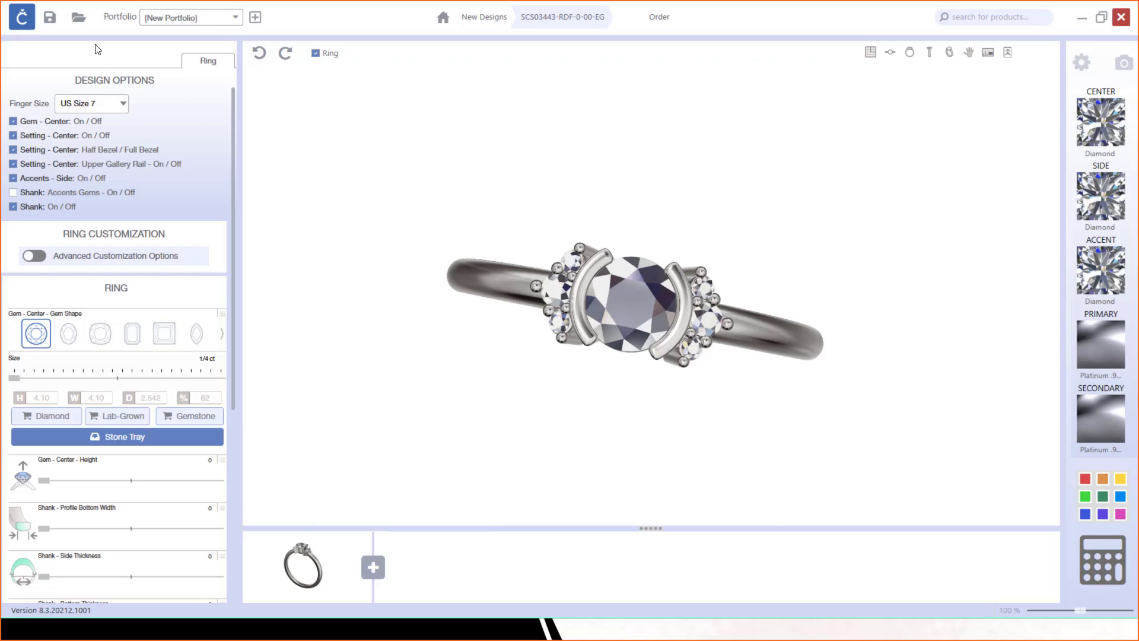
Change the center setting from half bezel to full bezel and set the center gem's size to 1/2 ct.
click(12, 150)
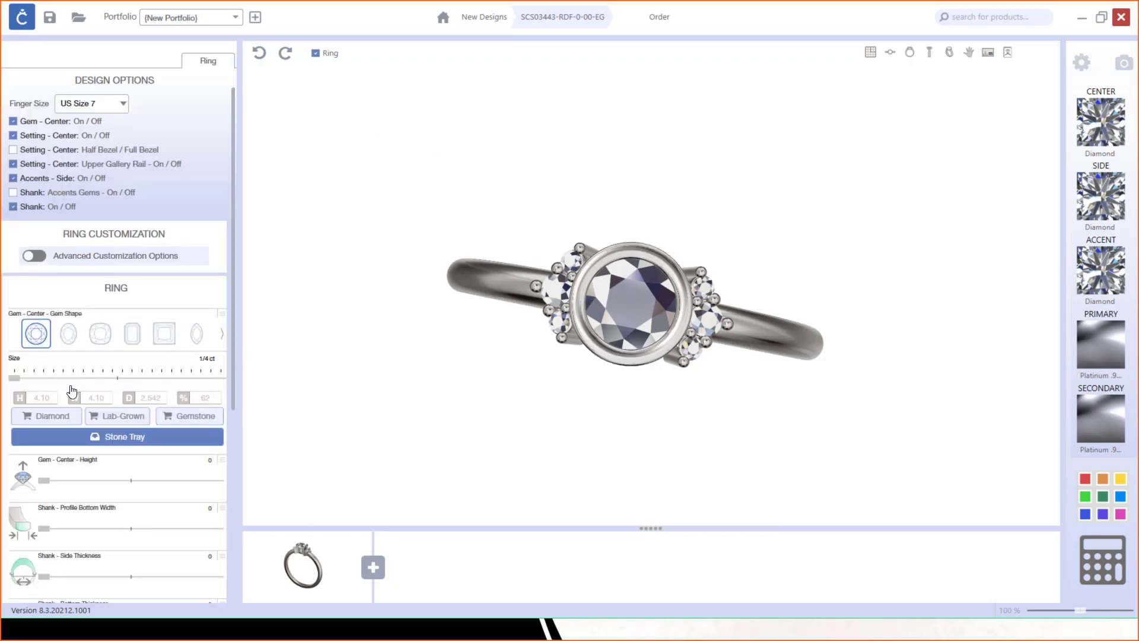
drag(19, 385, 30, 384)
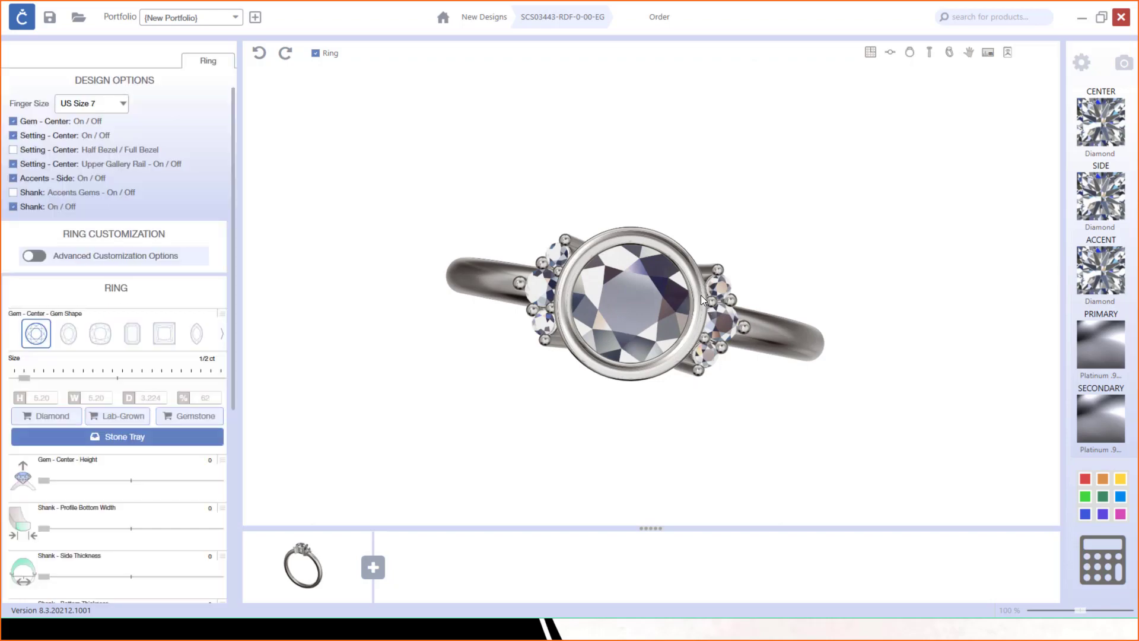
Enable advanced customization and set the side accents' size to 0.1.
click(35, 258)
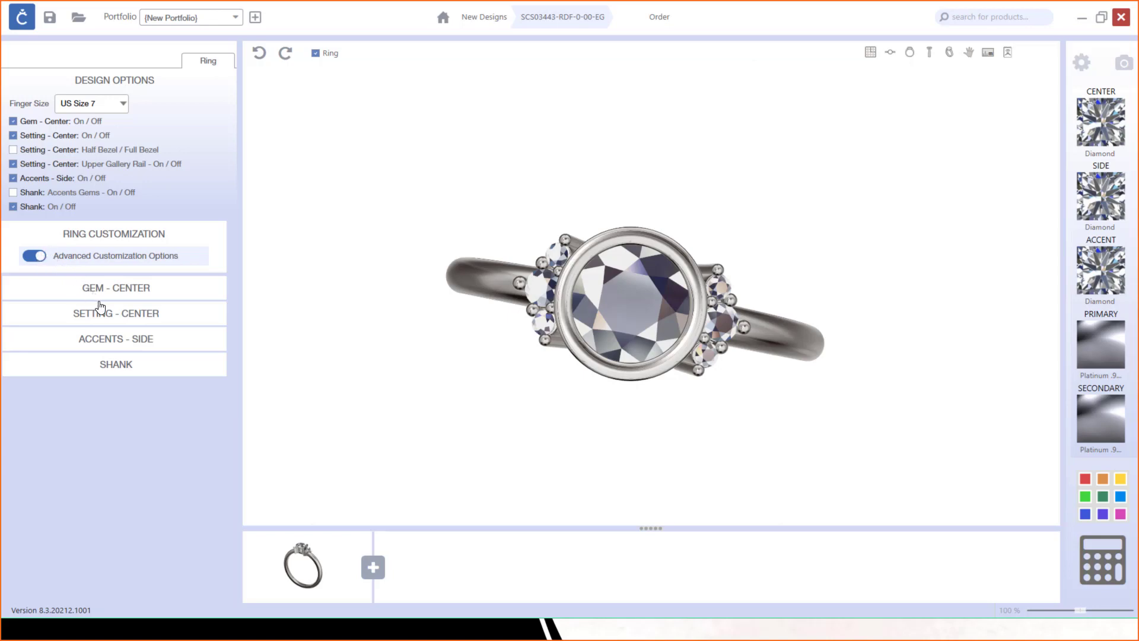
click(108, 342)
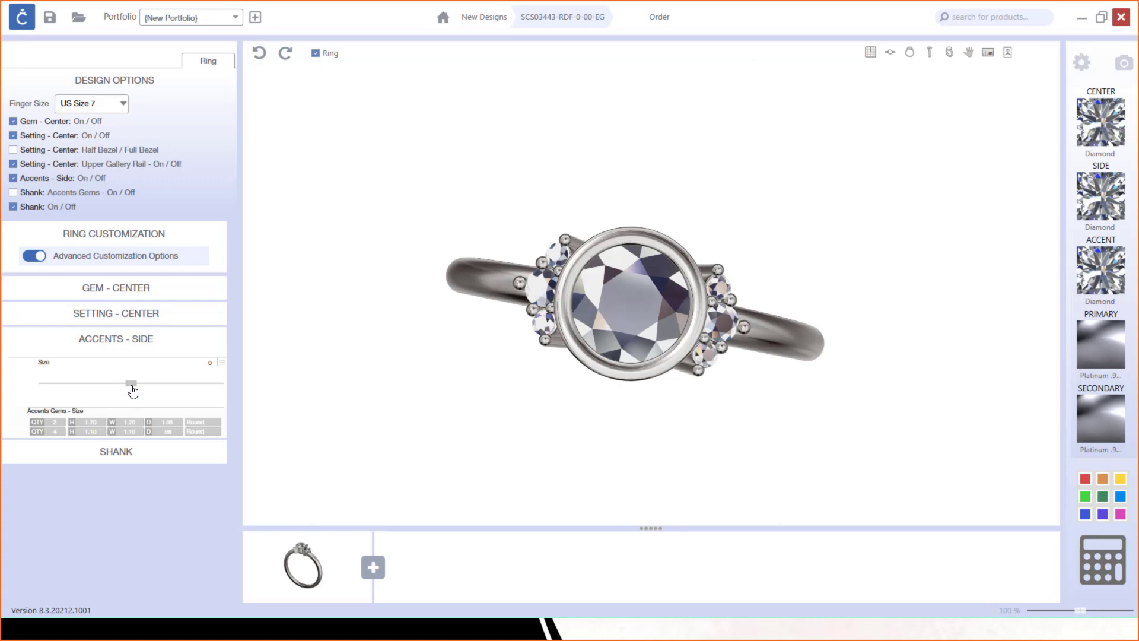
drag(132, 385, 253, 396)
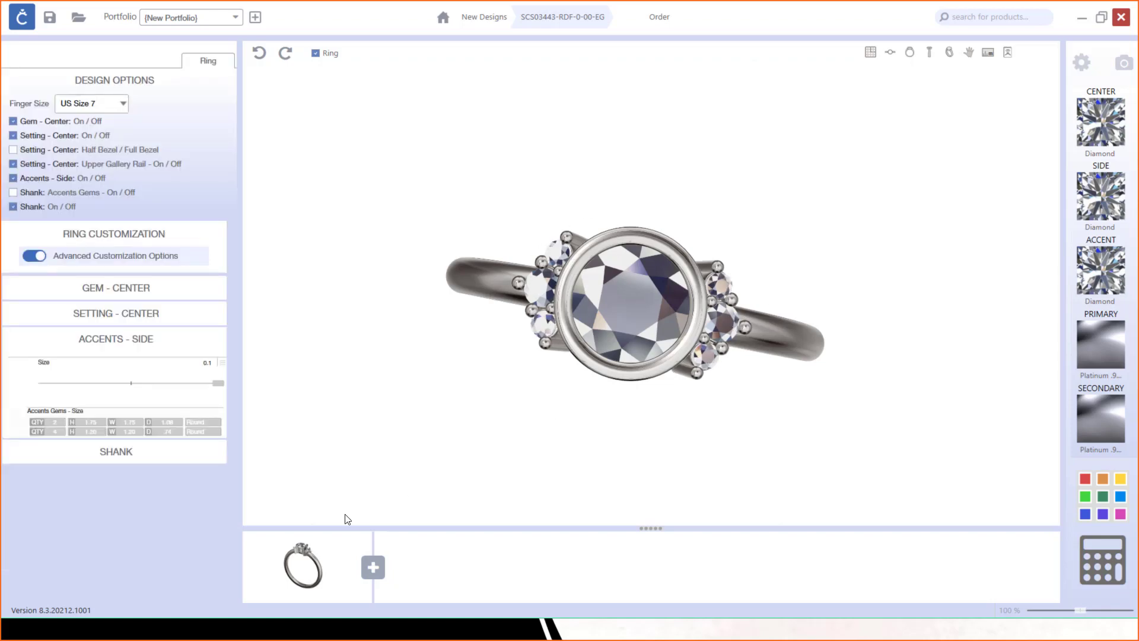
Compare the ring with the reference photo slide and examine its bezel and side accents up close.
click(356, 631)
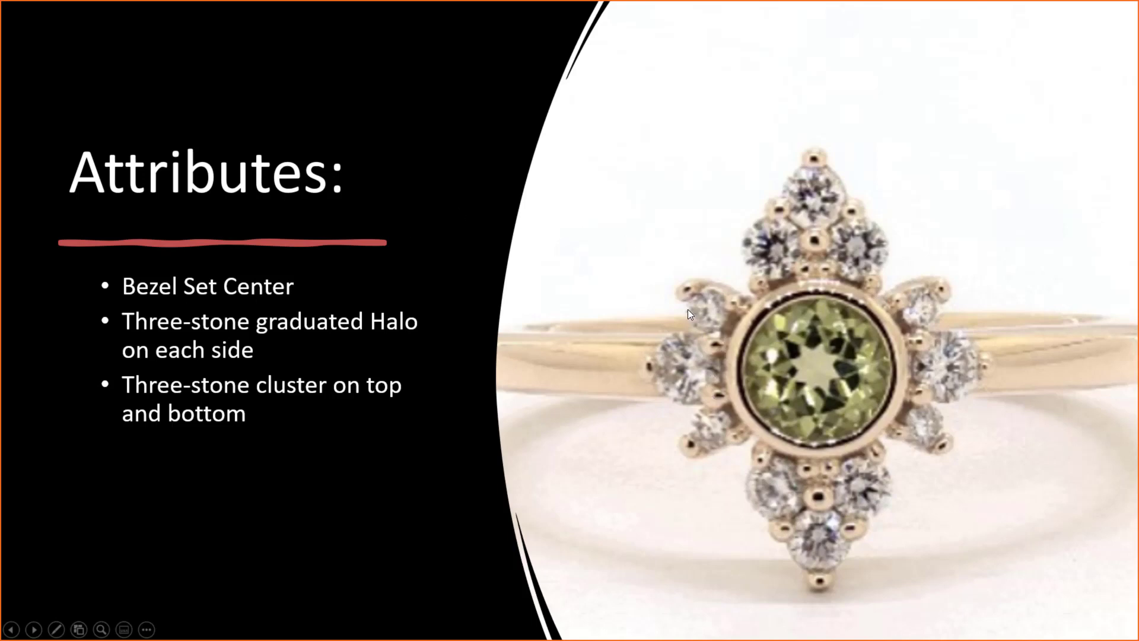
key(alt+Tab)
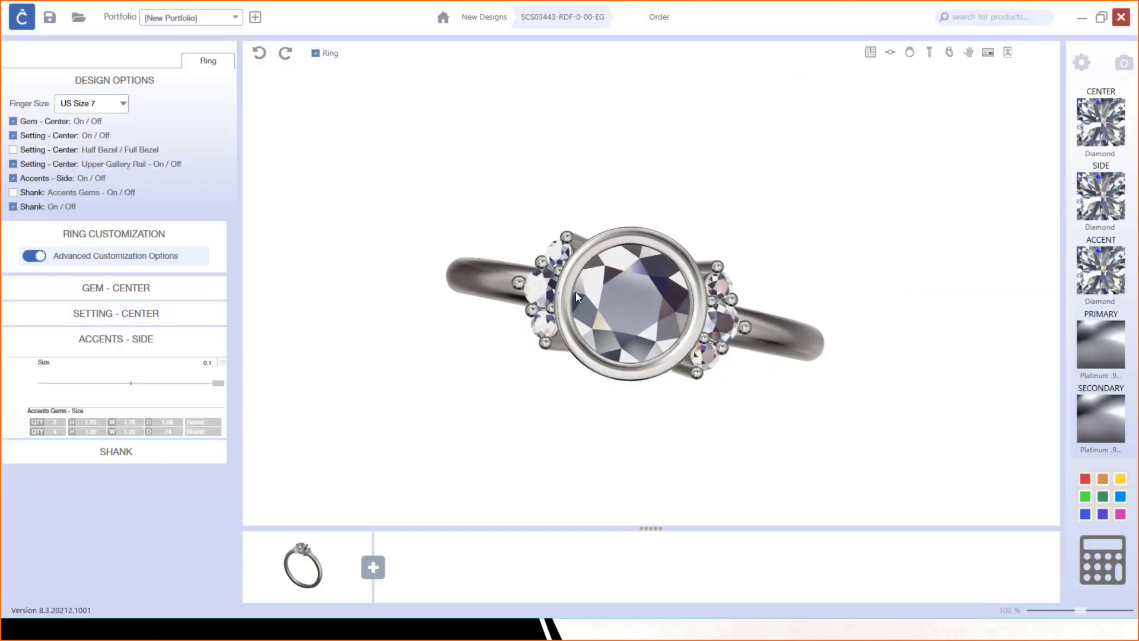
scroll(554, 294, up, 3)
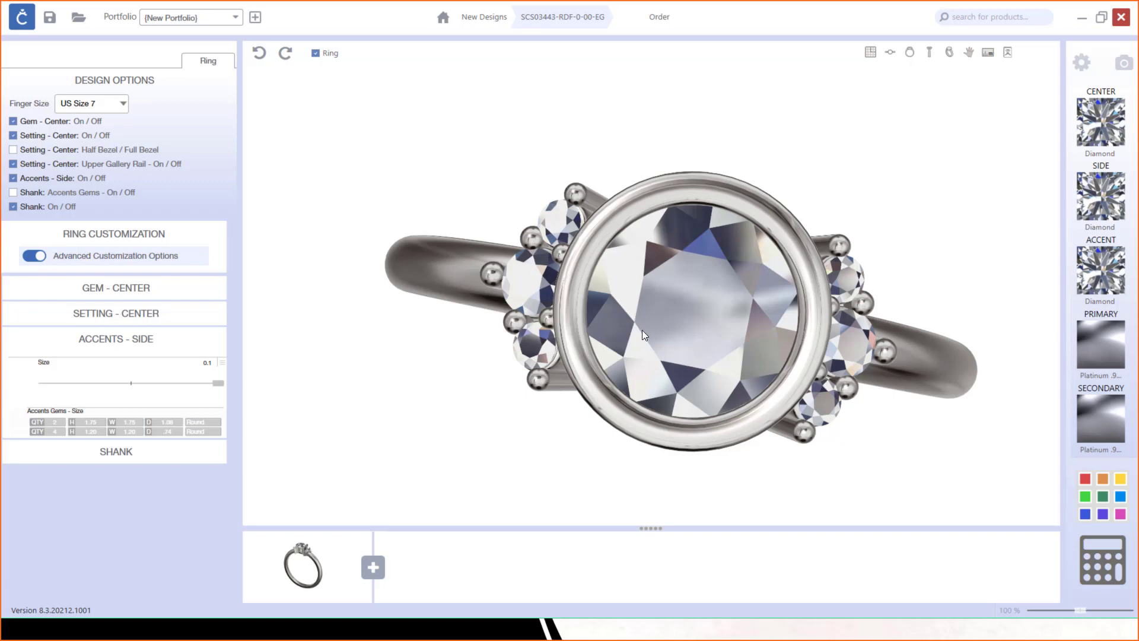
scroll(659, 332, down, 3)
mouse_move(711, 389)
mouse_down()
mouse_move(721, 262)
mouse_move(713, 377)
mouse_up()
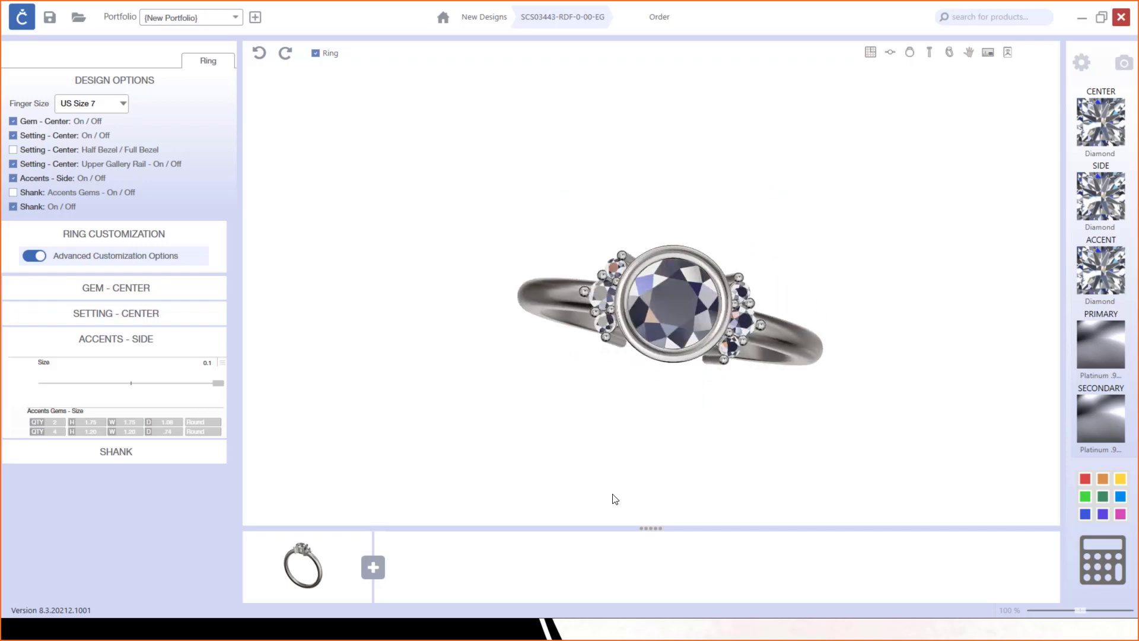
mouse_move(757, 448)
mouse_down()
mouse_move(742, 297)
mouse_move(773, 290)
mouse_move(729, 305)
mouse_move(685, 343)
mouse_move(732, 333)
mouse_move(764, 442)
mouse_up()
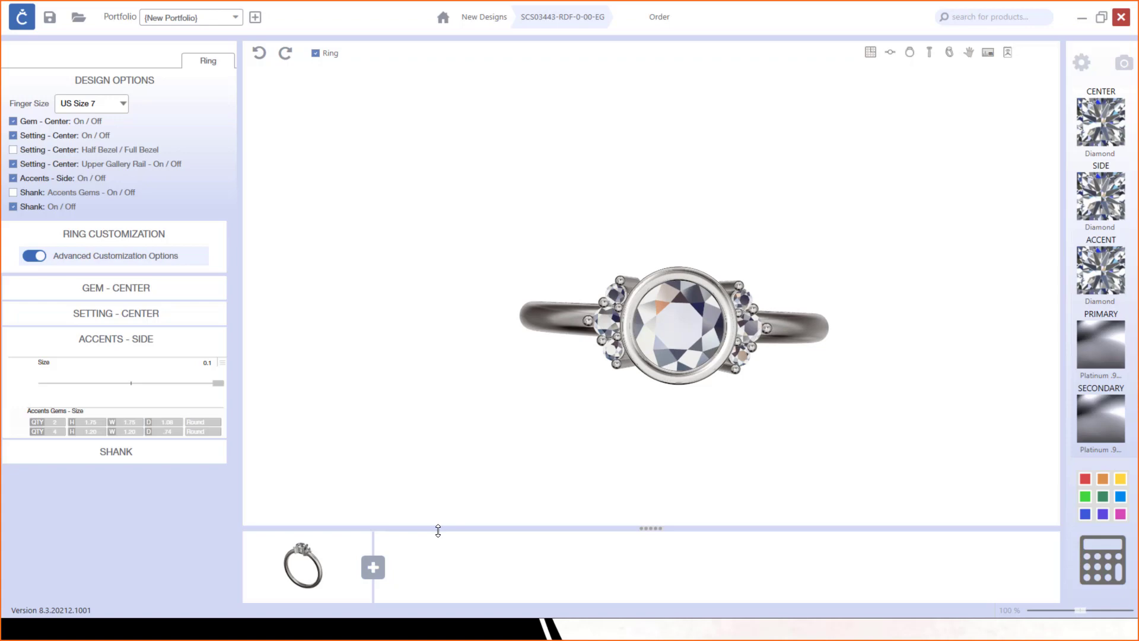
Insert the three-prong single-stone setting CP-SE-014 from the Settings category of the part library.
click(373, 567)
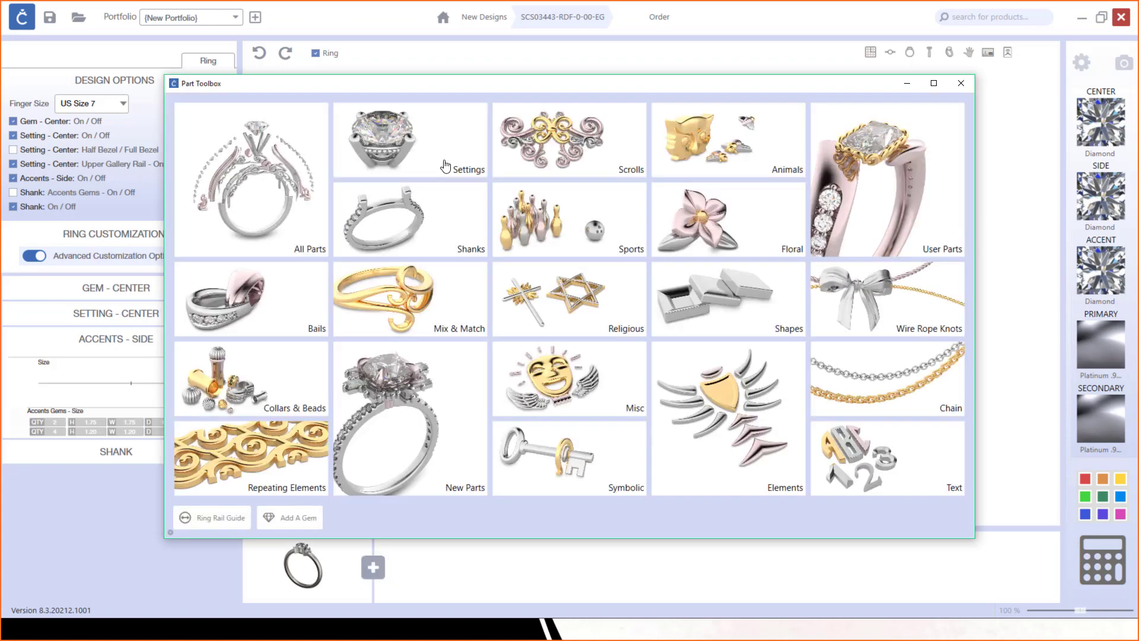
click(444, 128)
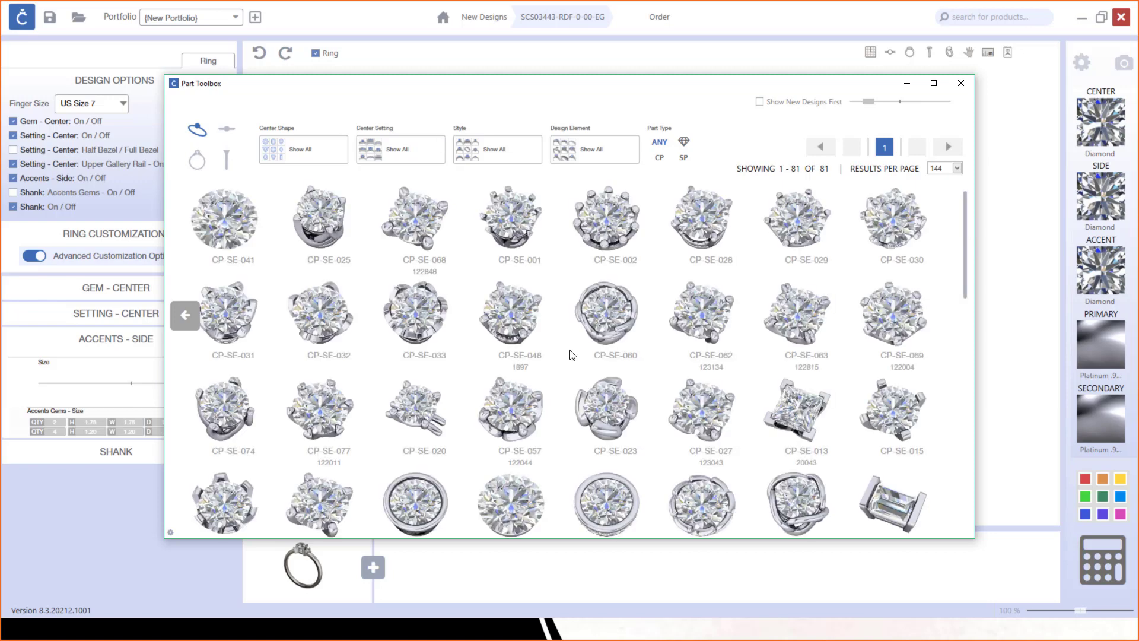
scroll(667, 374, down, 2)
scroll(669, 374, down, 3)
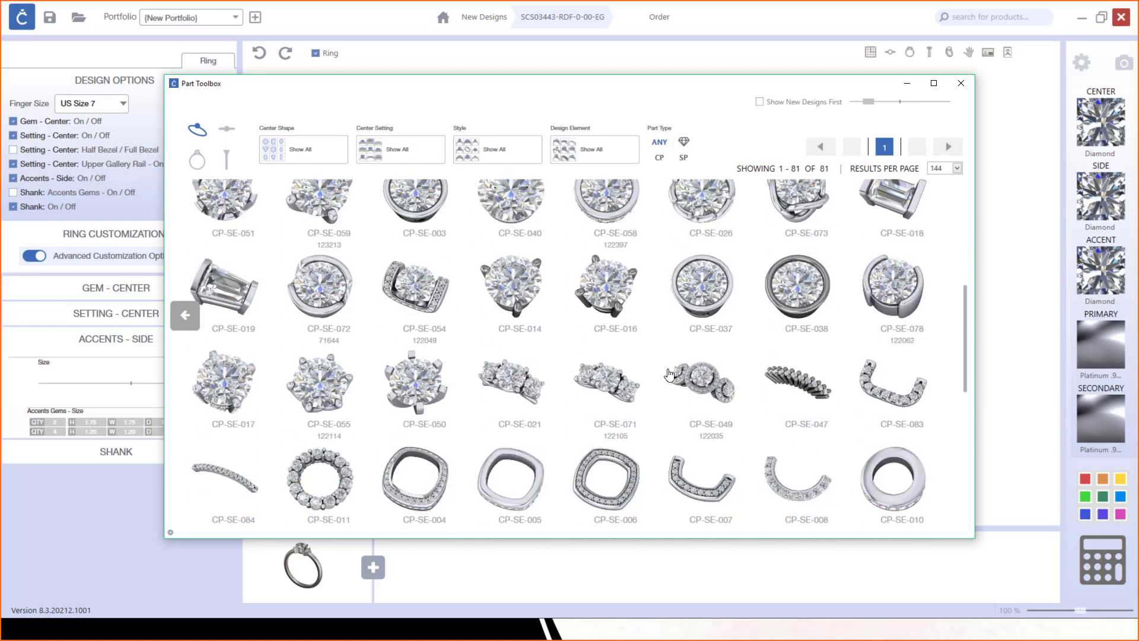
click(520, 300)
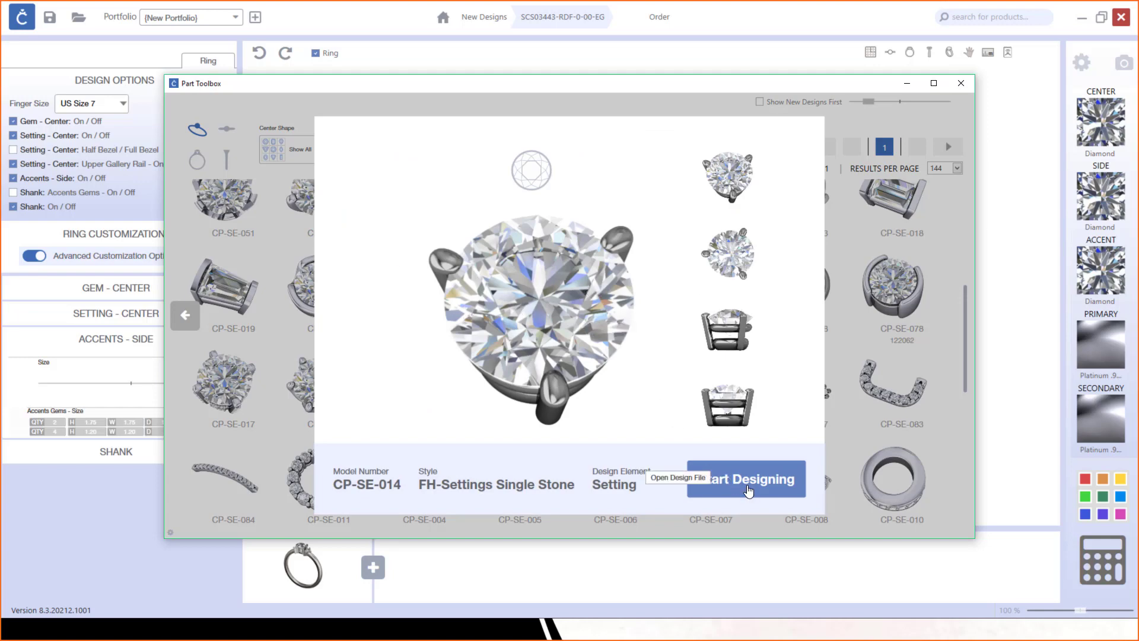
click(748, 489)
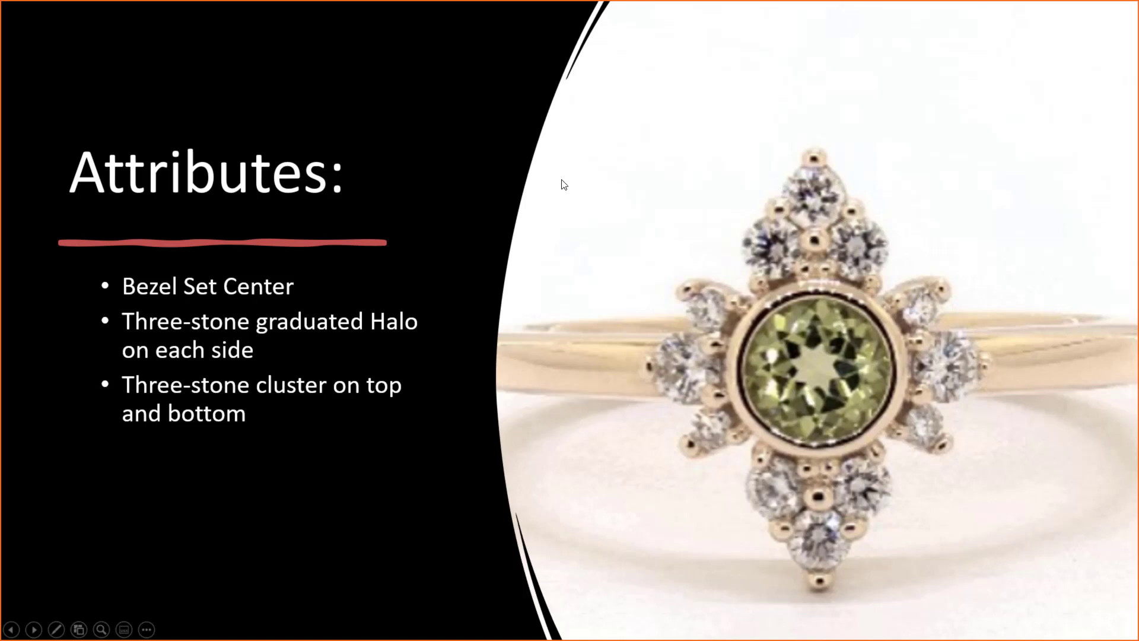
Check the side accent gem dimensions in the stone report, and reduce the CP-SE-014 gem to its smallest size.
key(alt+Tab)
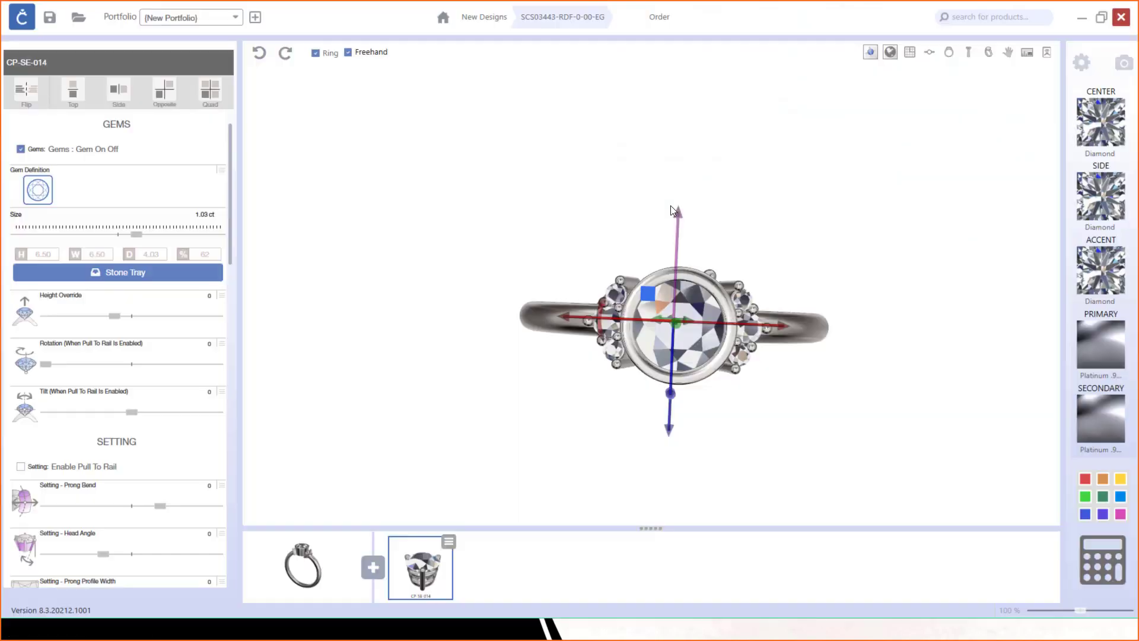
right_drag(741, 399, 594, 286)
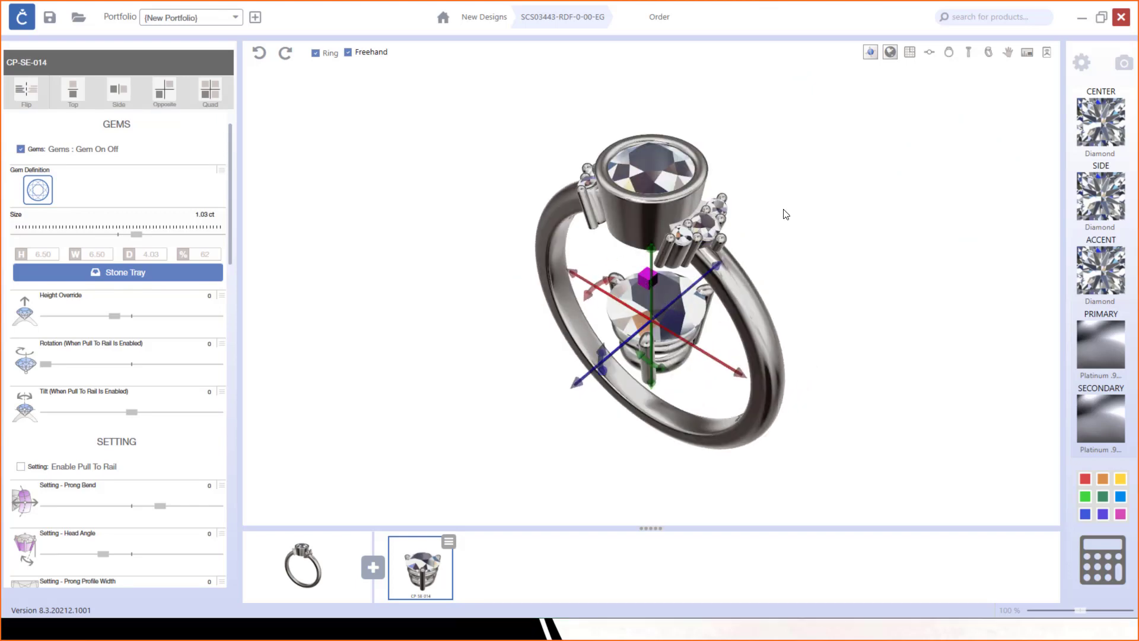
scroll(703, 221, up, 2)
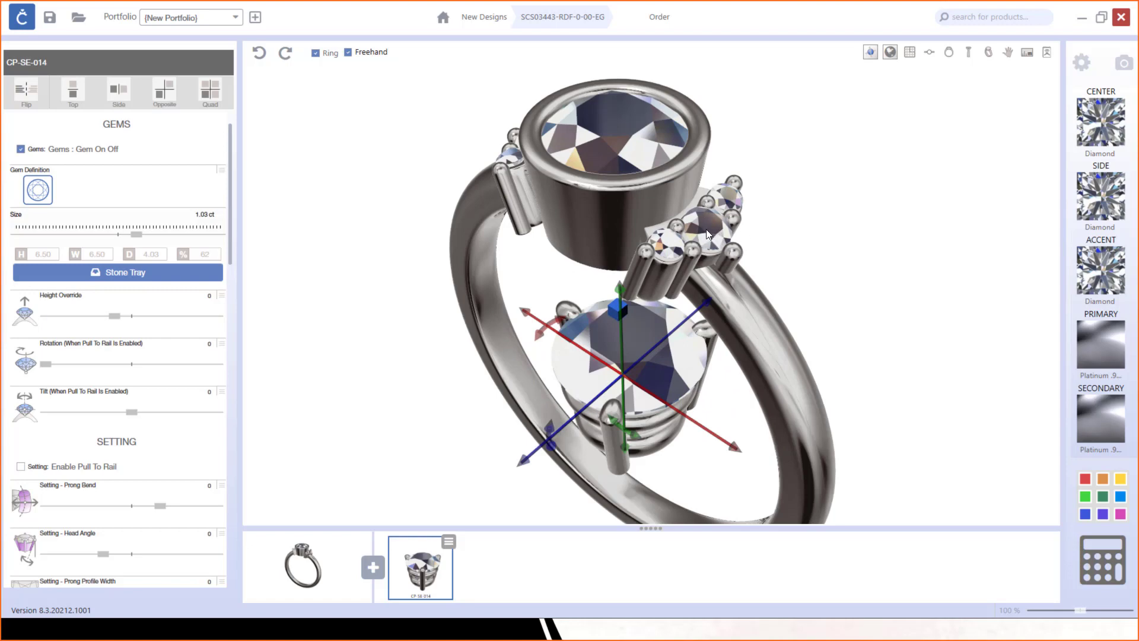
click(1049, 53)
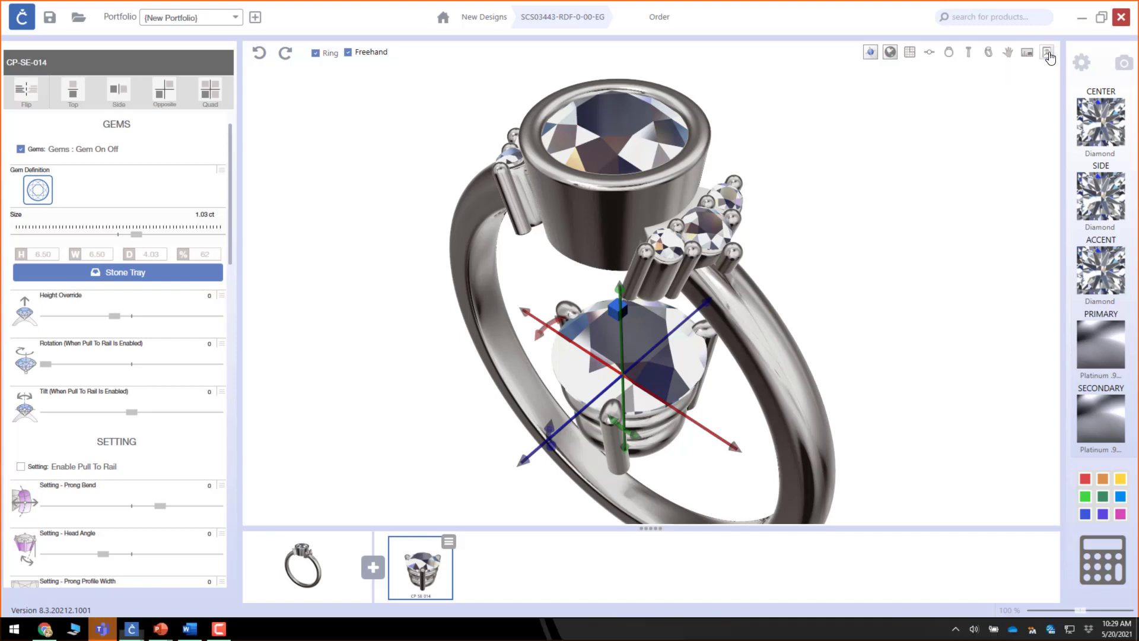
drag(670, 173, 353, 159)
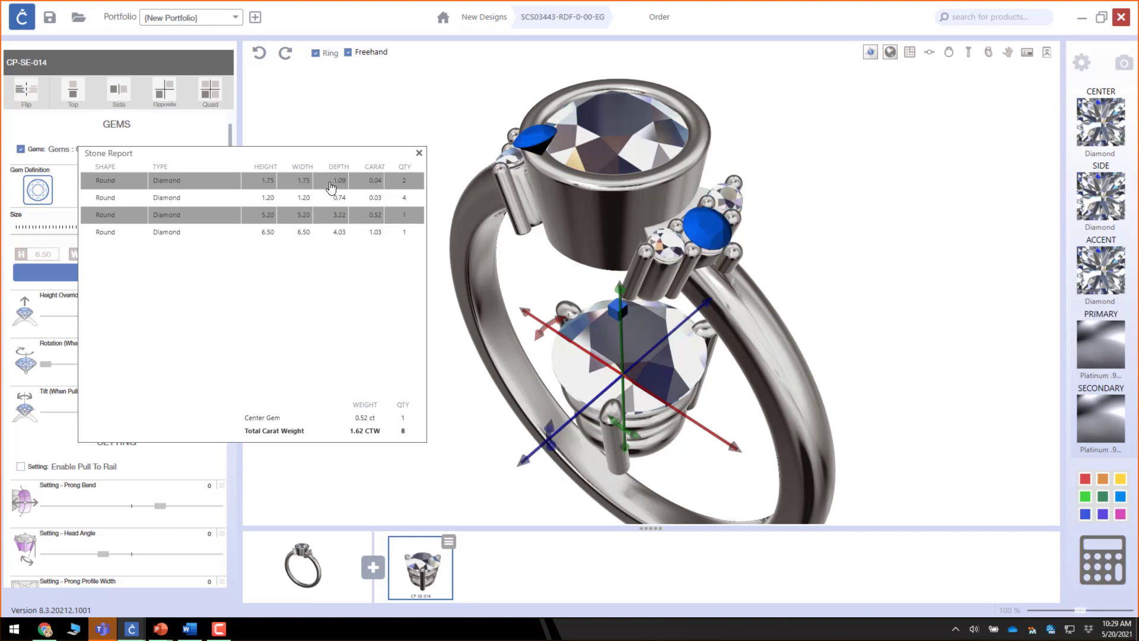
click(418, 155)
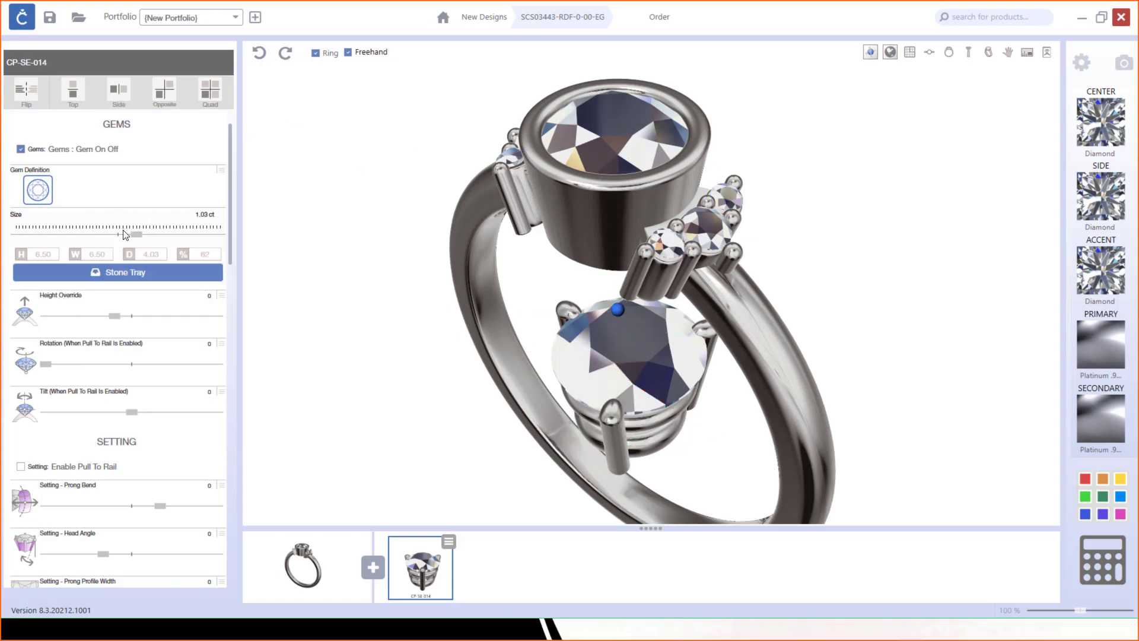
drag(135, 234, 1, 243)
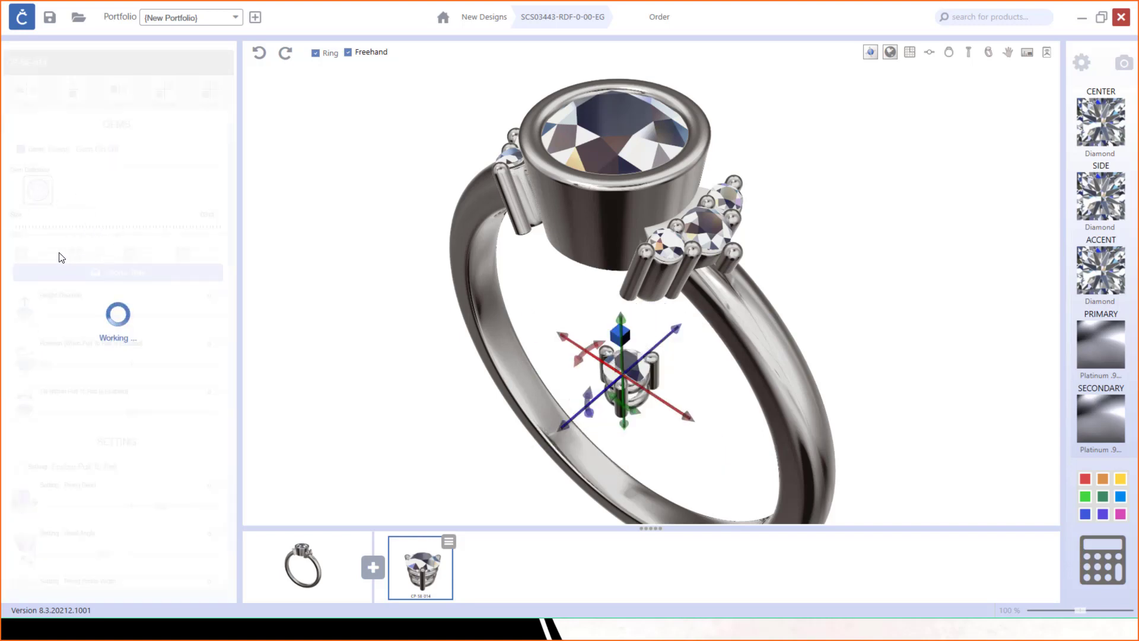
Set the CP-SE-014 gem's height and width manually to 1.75 each.
double_click(43, 254)
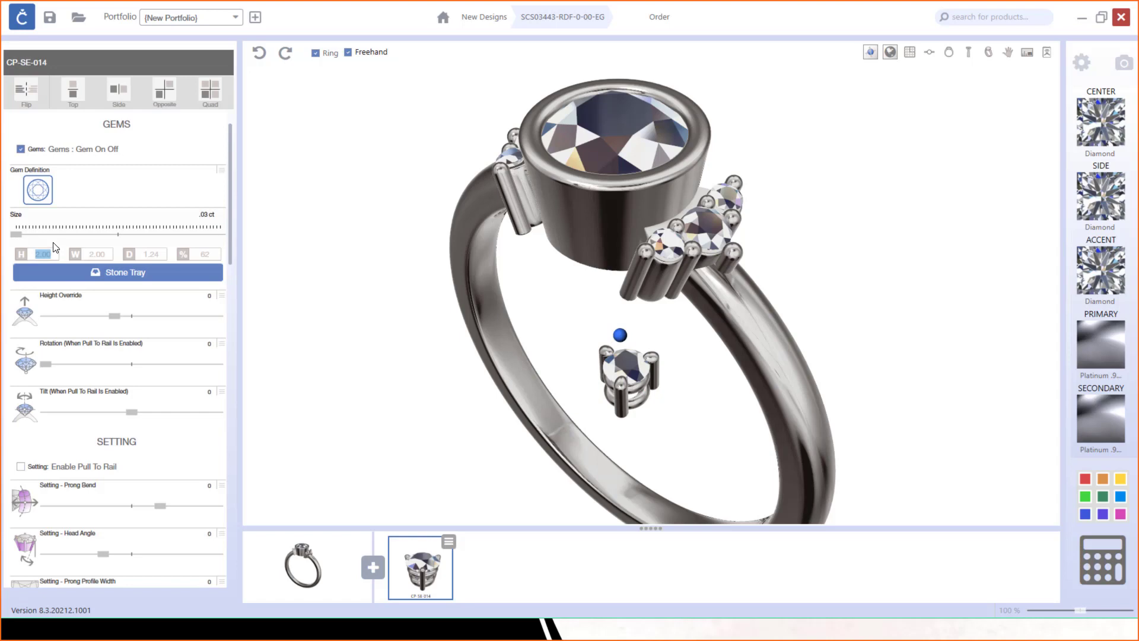
text(1)
double_click(109, 253)
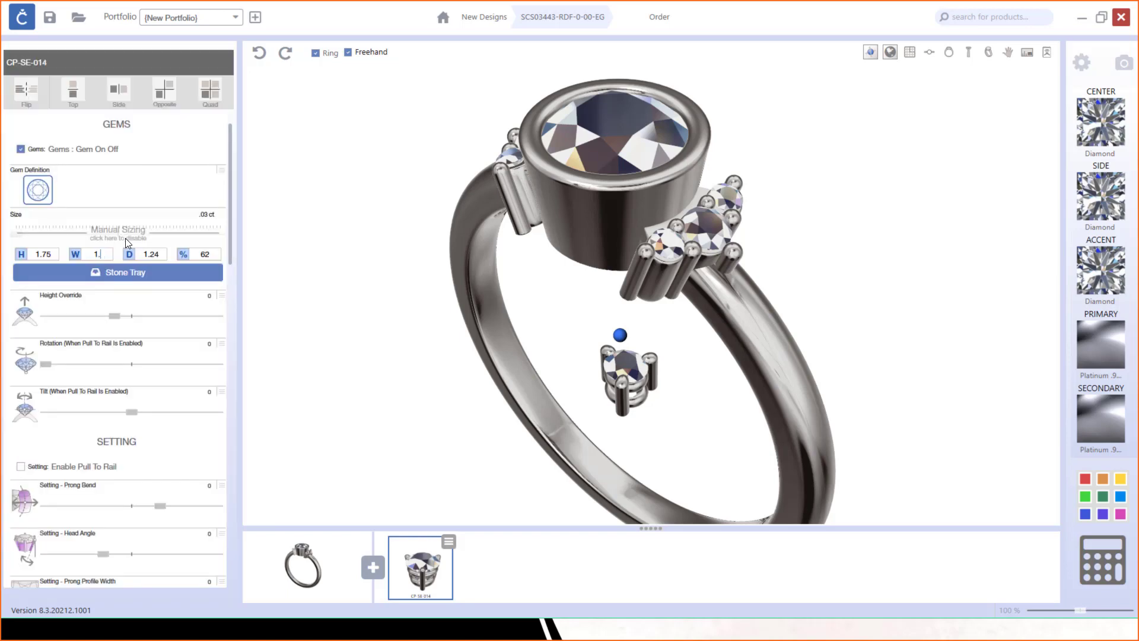
text(1.75)
key(Return)
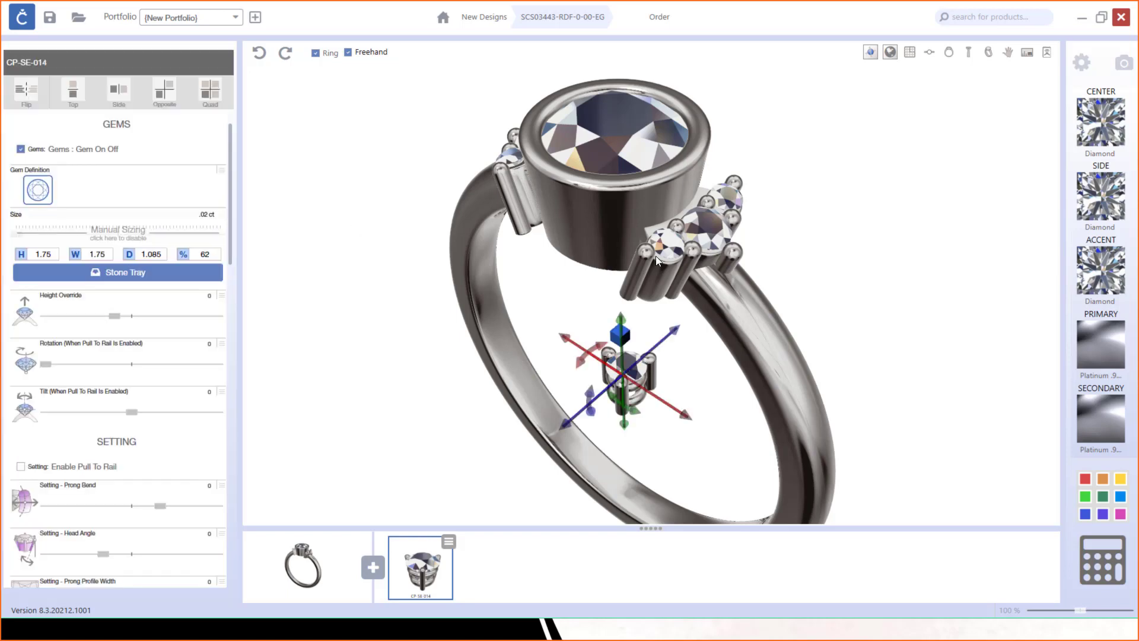
Raise the CP-SE-014 setting to the level of the bezel head and move it out beyond the bezel's edge.
drag(688, 447, 754, 396)
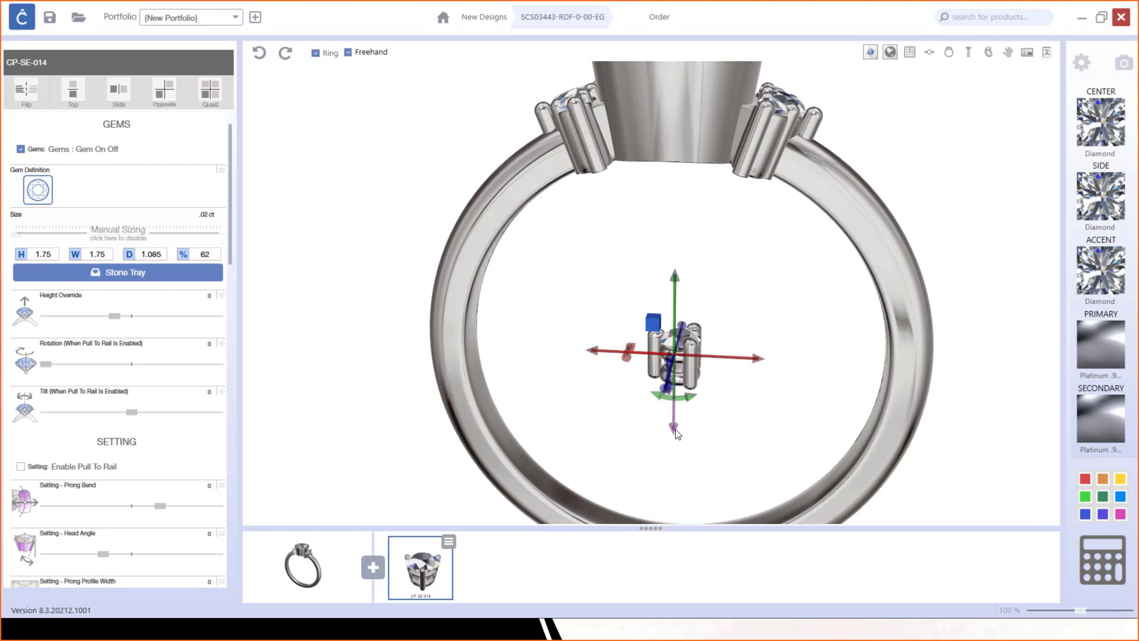
drag(679, 434, 684, 202)
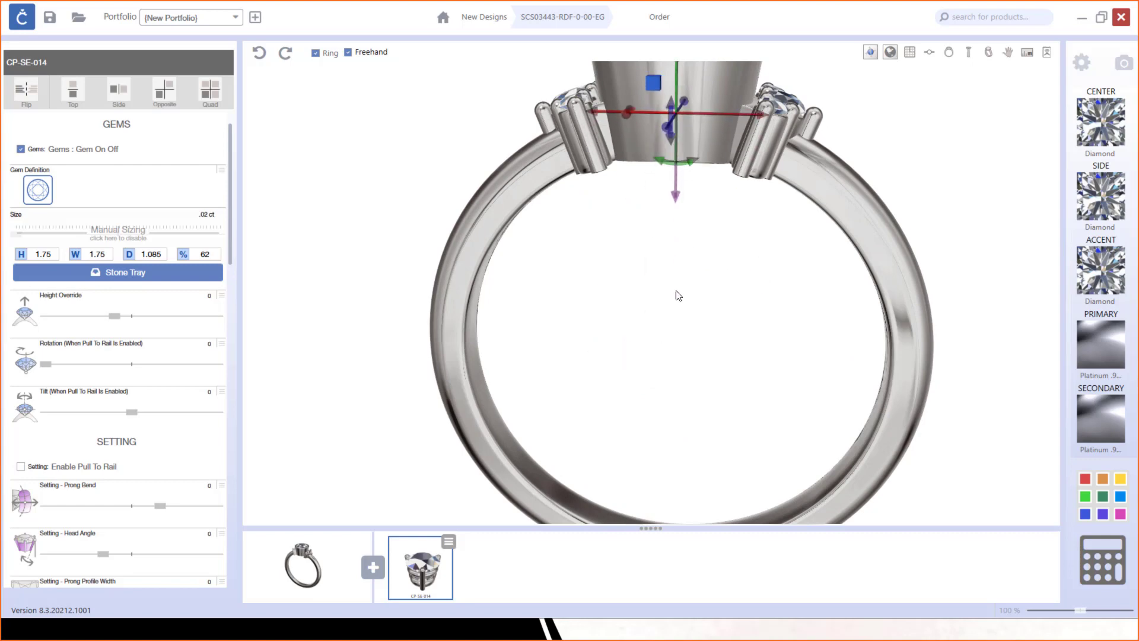
right_drag(676, 291, 671, 370)
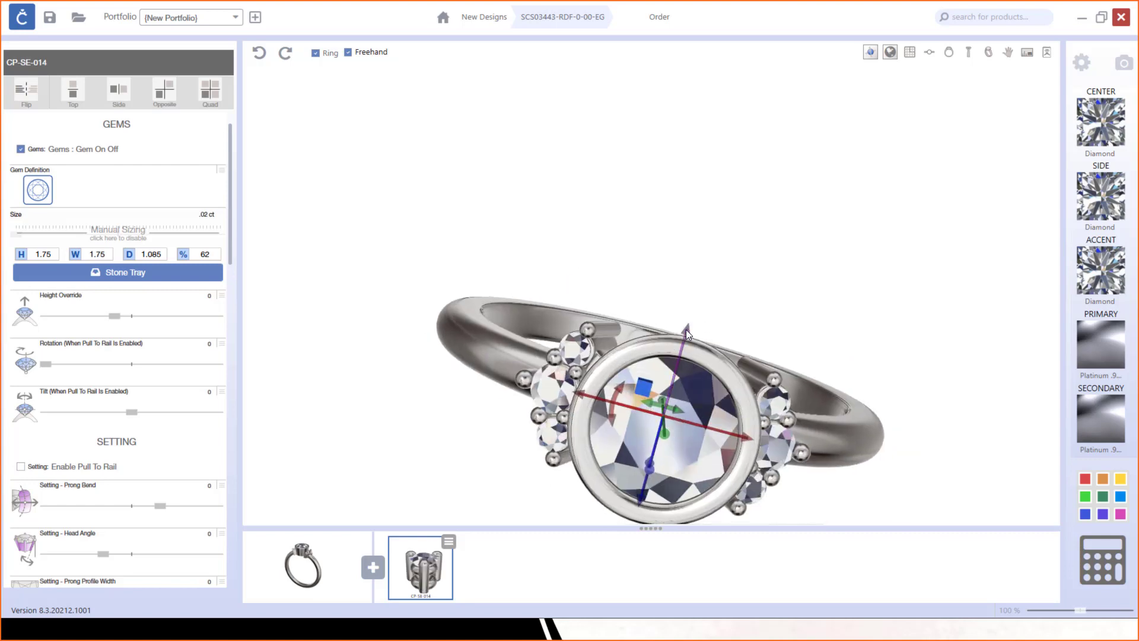
drag(698, 276, 698, 191)
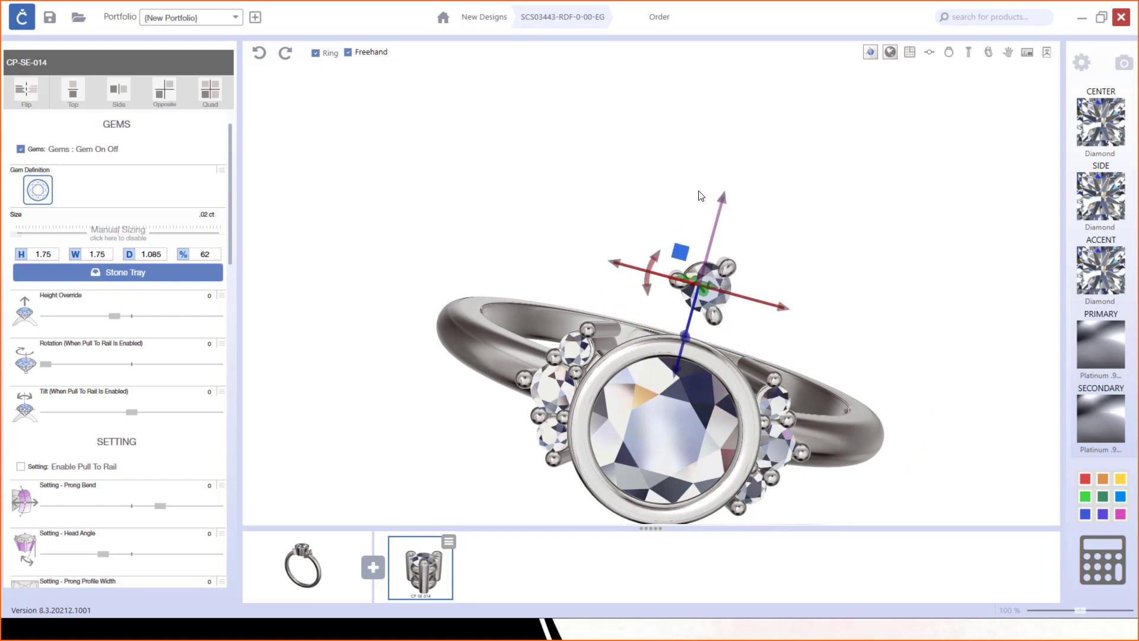
Rotate the CP-SE-014 setting to 30 so that one prong points straight away from the bezel.
click(930, 53)
scroll(664, 234, up, 5)
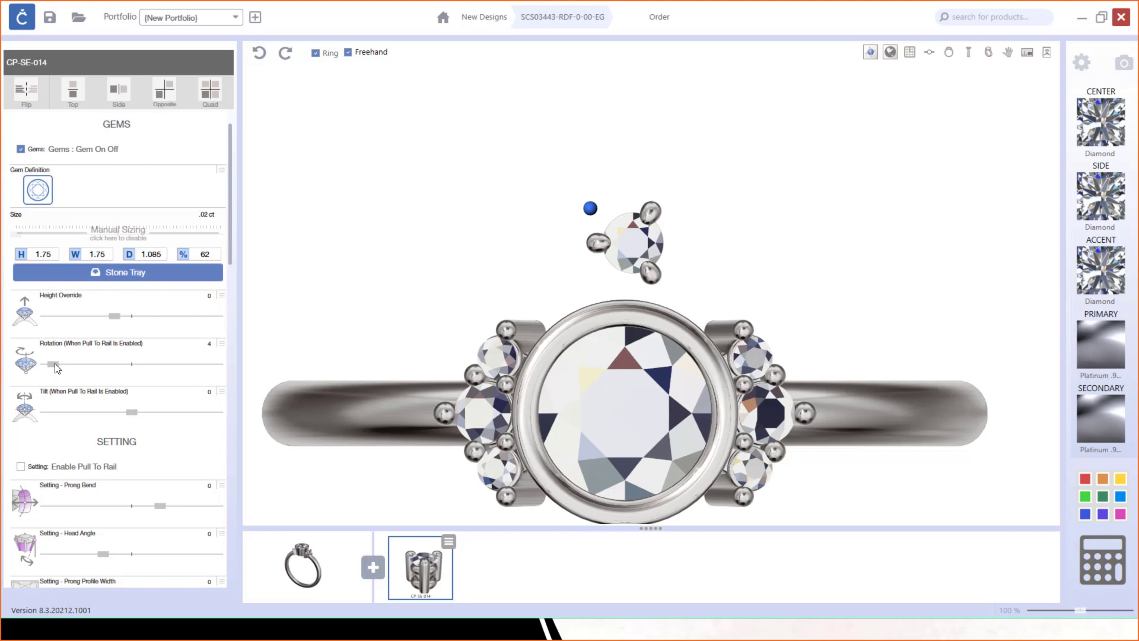
drag(55, 364, 84, 366)
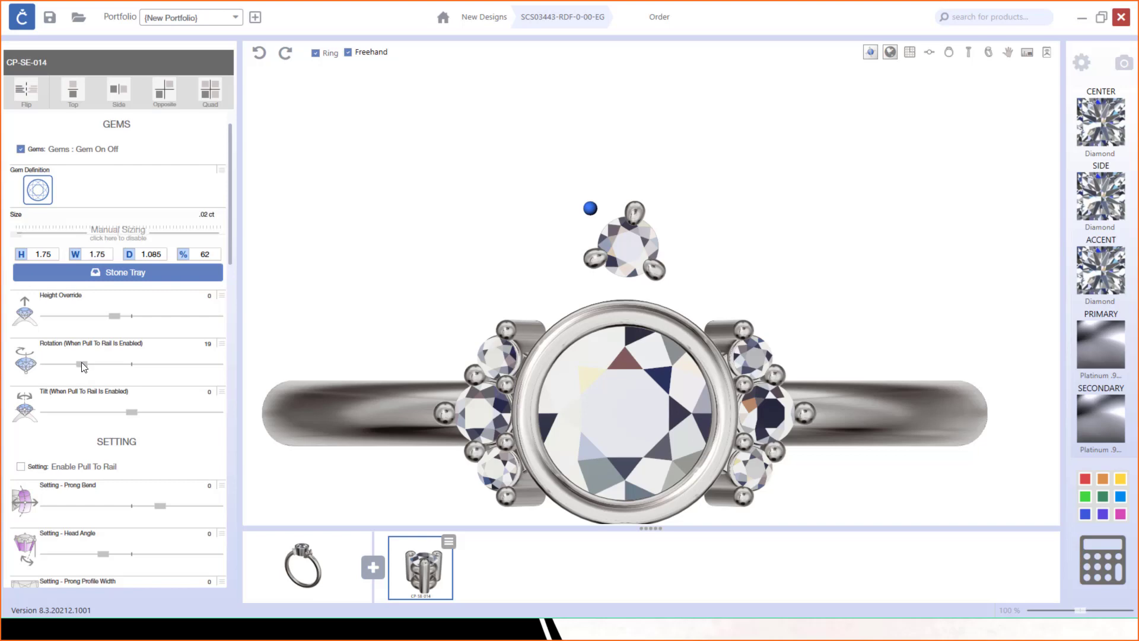
drag(83, 363, 102, 374)
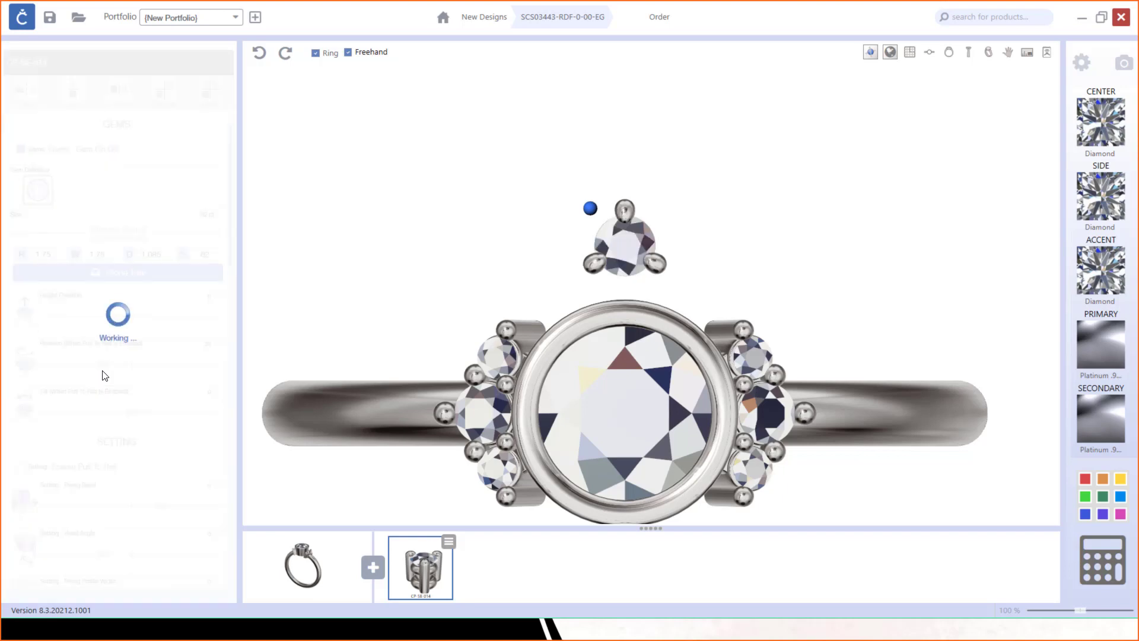
Show the grid, nudge the small setting slightly farther from the bezel, and mirror it to the bezel's opposite side with Top symmetry.
click(910, 52)
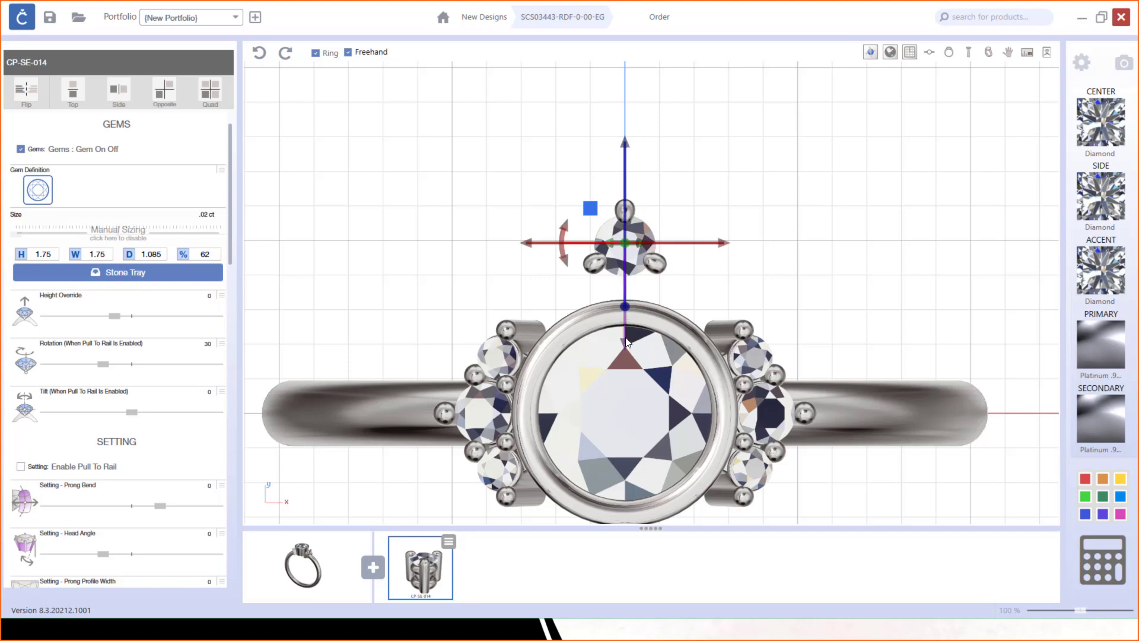
drag(627, 344, 627, 333)
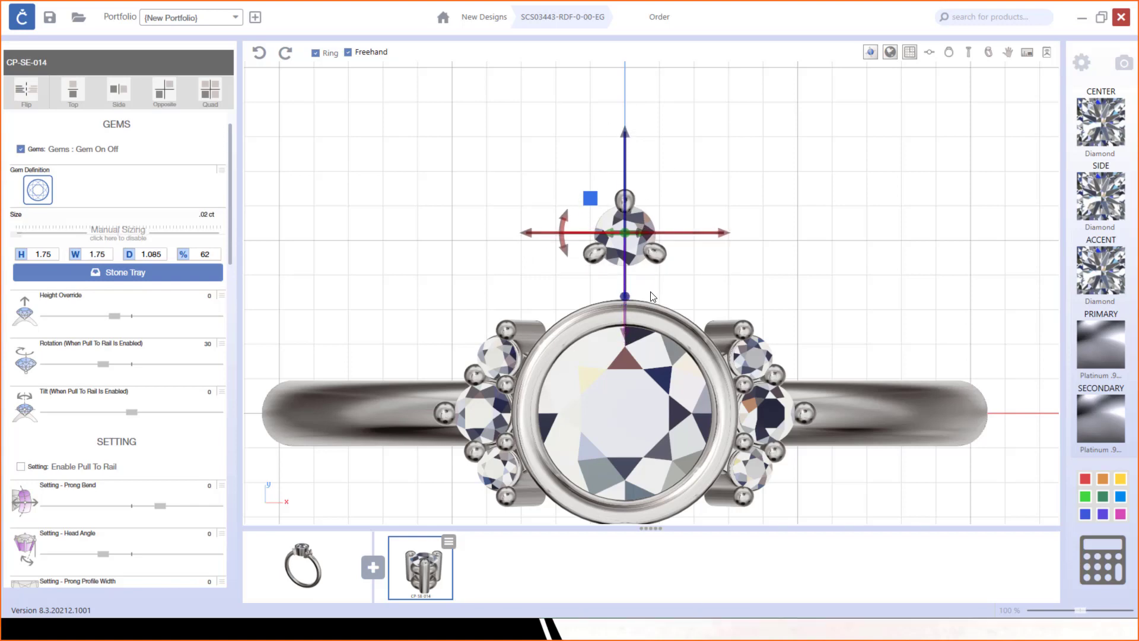
scroll(655, 291, down, 1)
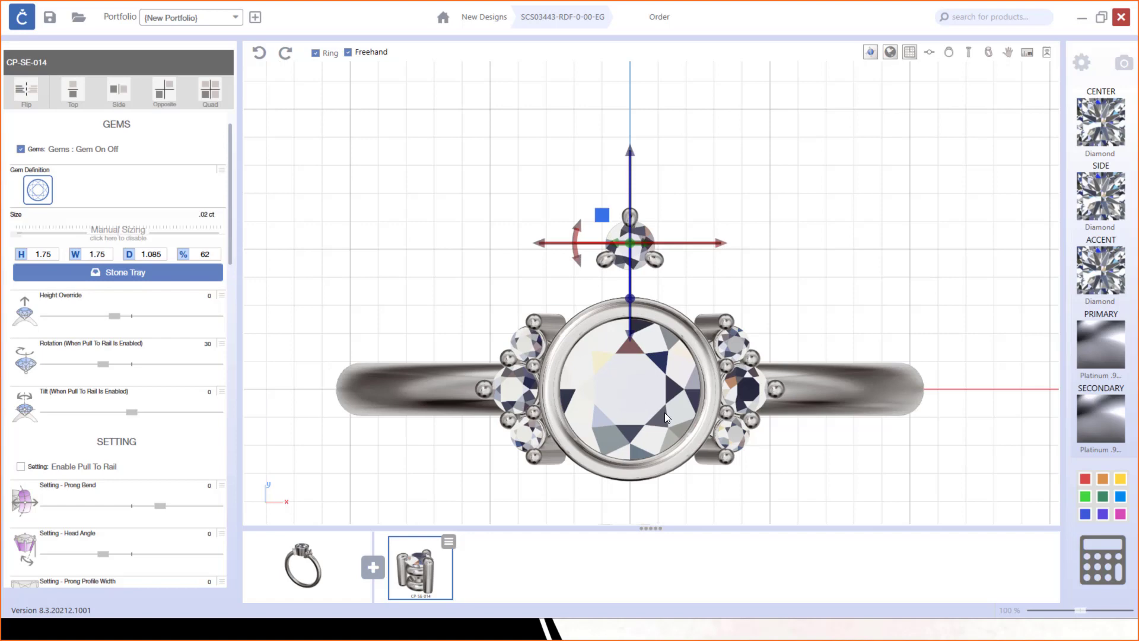
middle_drag(664, 412, 669, 299)
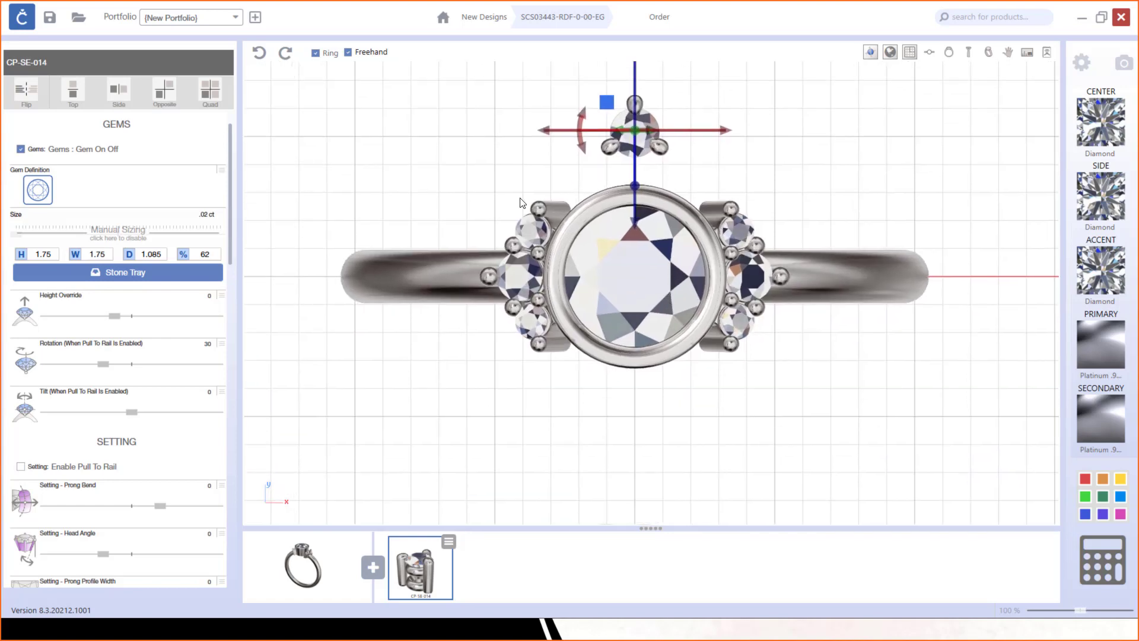
click(81, 92)
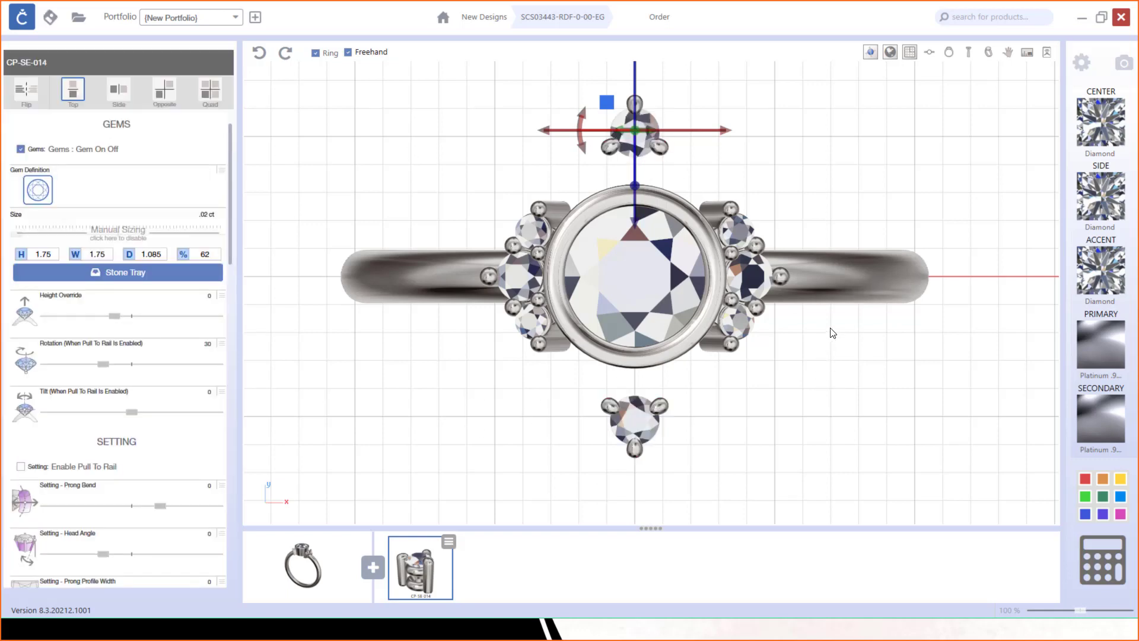
Compare the small settings with the side accents in profile, and turn off the upper gallery rail of CP-SE-014.
click(987, 53)
right_drag(717, 308, 661, 217)
scroll(661, 217, up, 8)
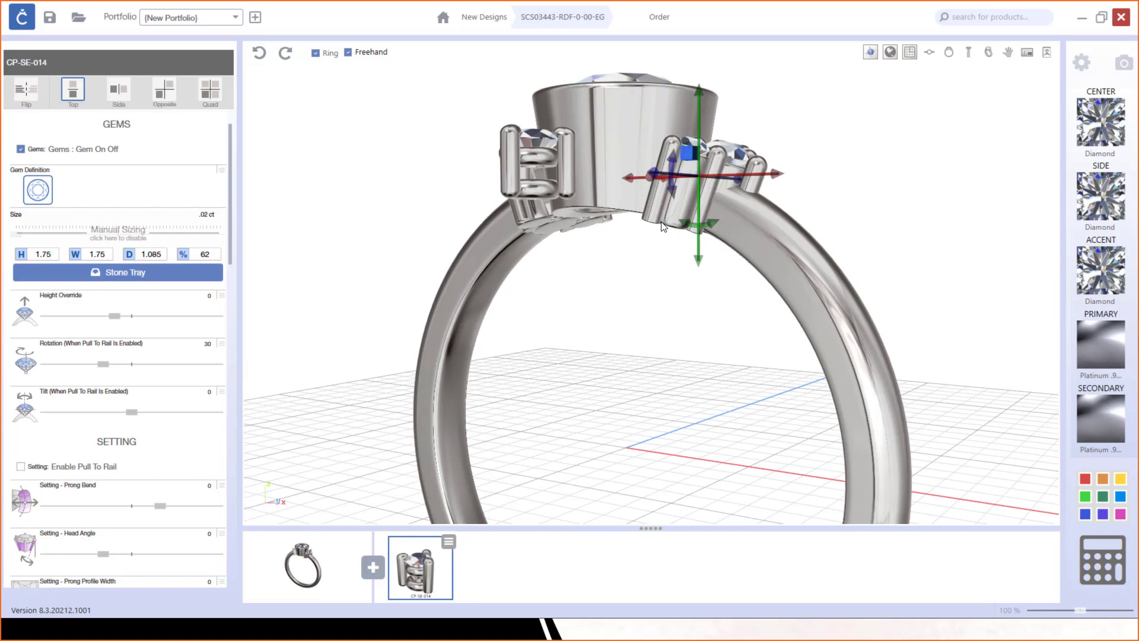
right_drag(570, 274, 704, 279)
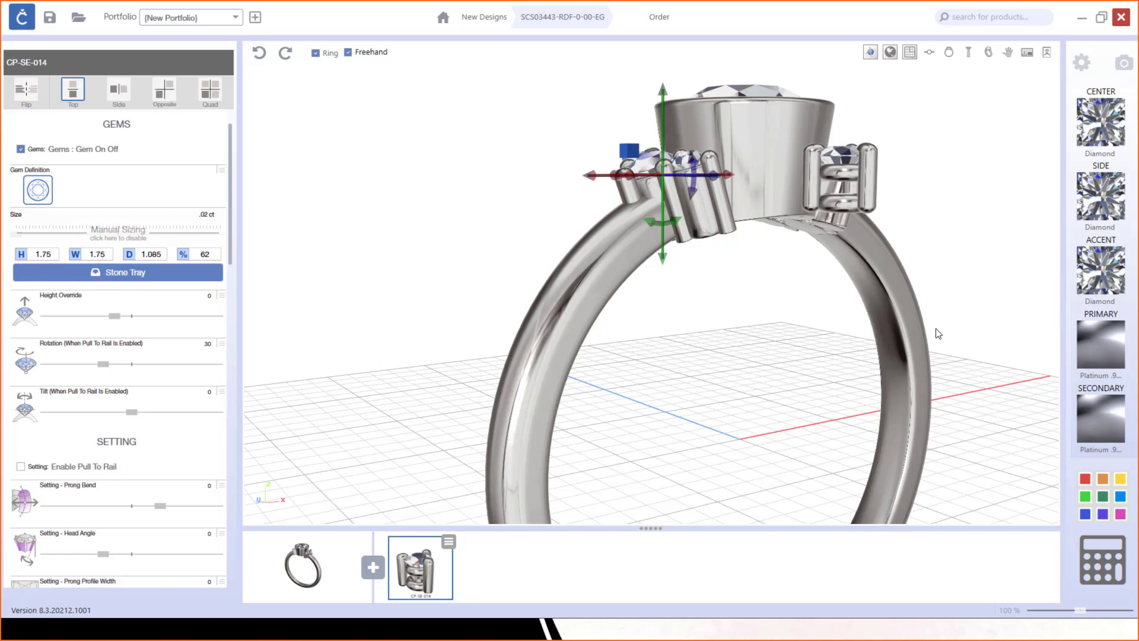
drag(938, 333, 685, 330)
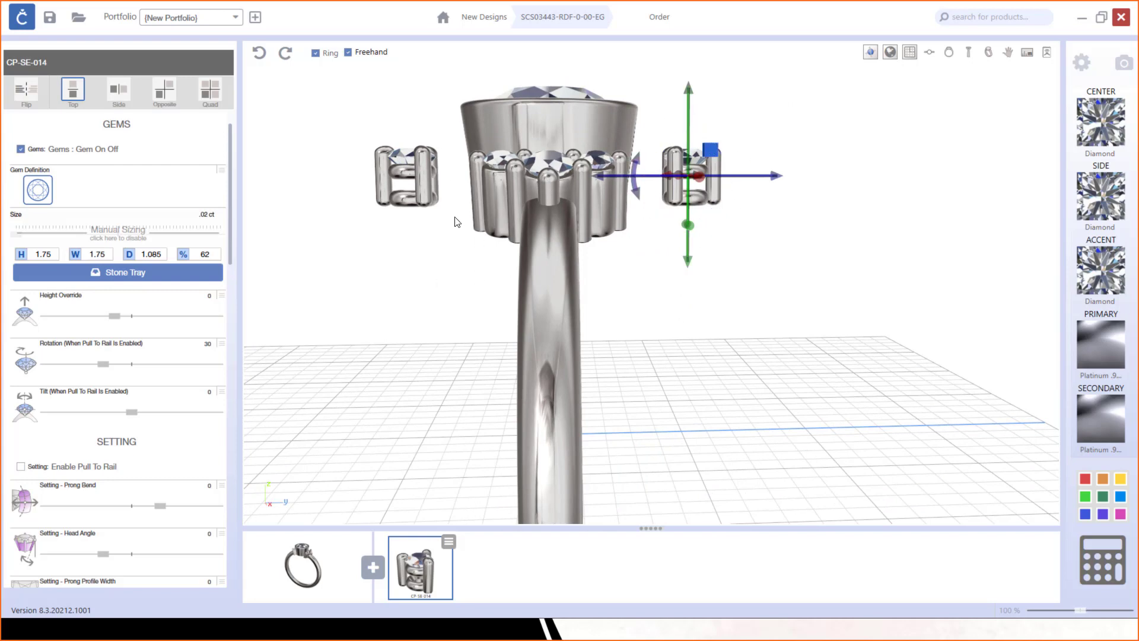
click(641, 256)
scroll(88, 329, down, 4)
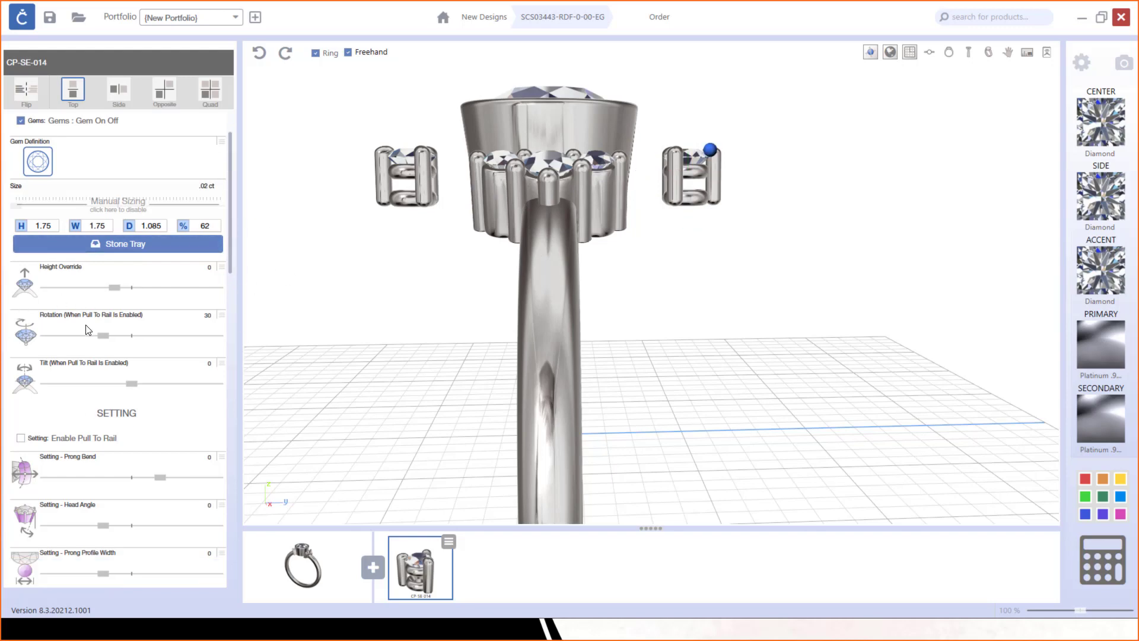
scroll(88, 330, down, 2)
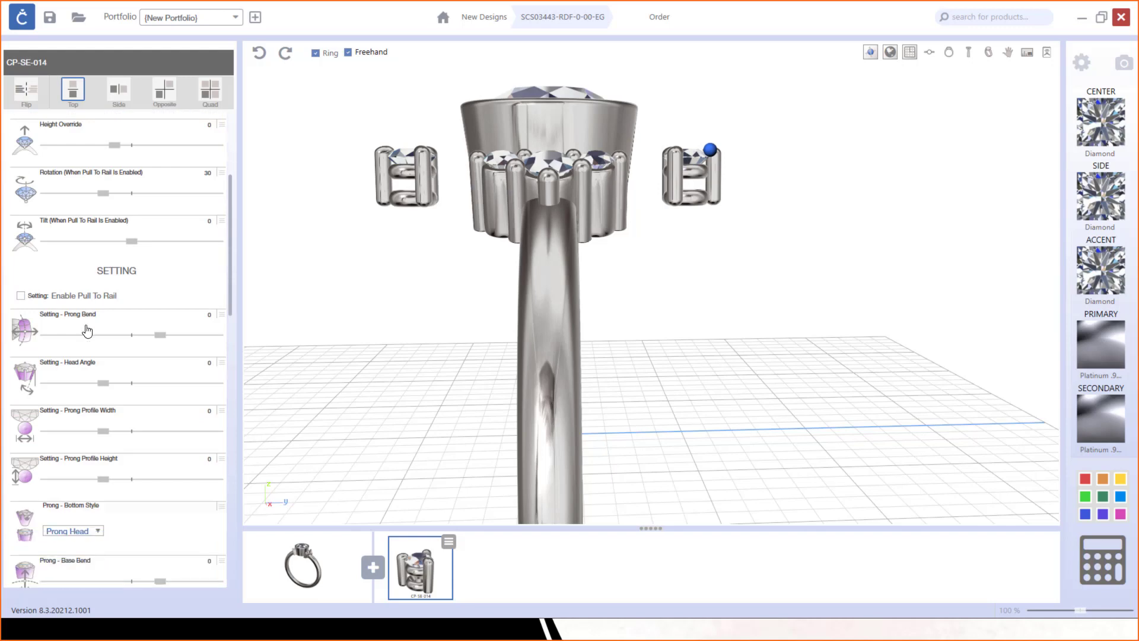
scroll(88, 330, down, 2)
scroll(86, 327, down, 7)
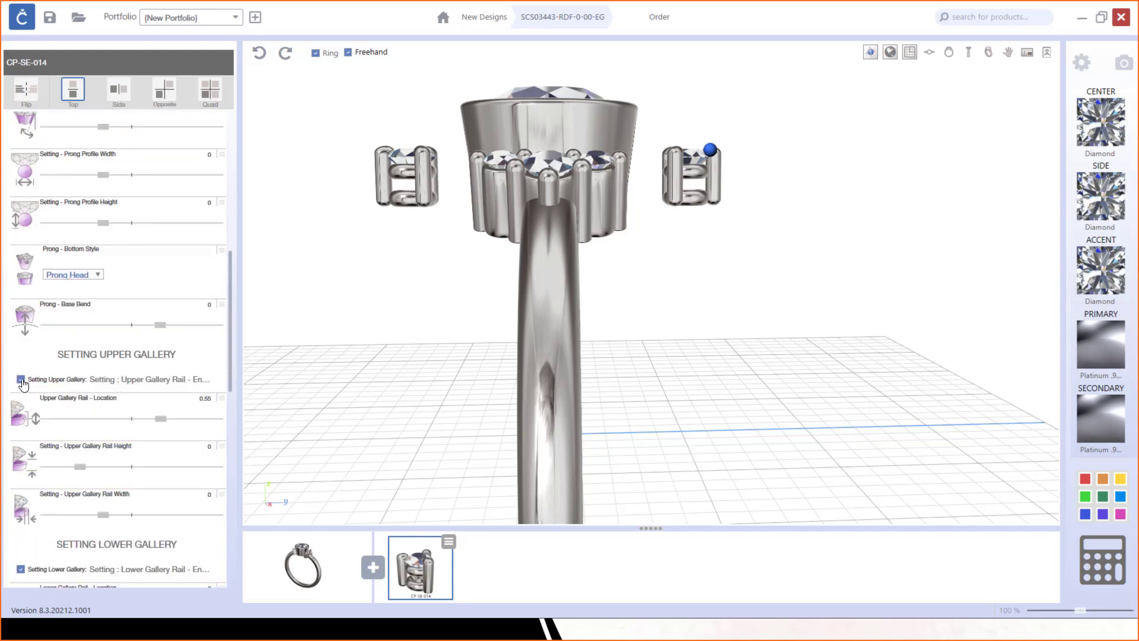
click(21, 380)
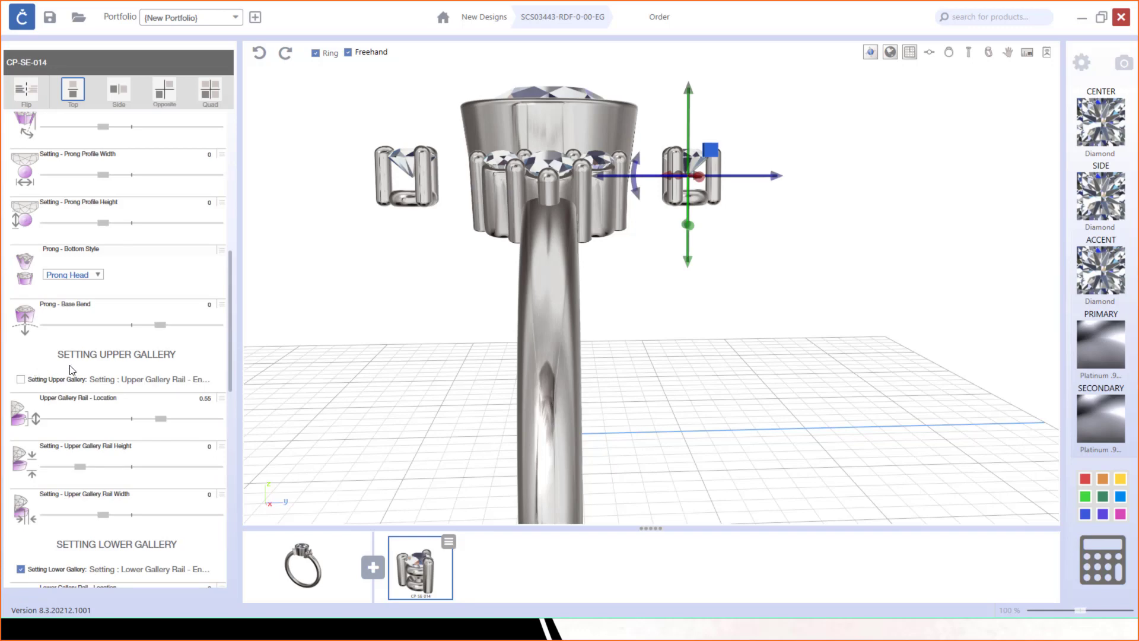
Set the lower gallery rail height of the small settings to 1.
scroll(70, 371, down, 3)
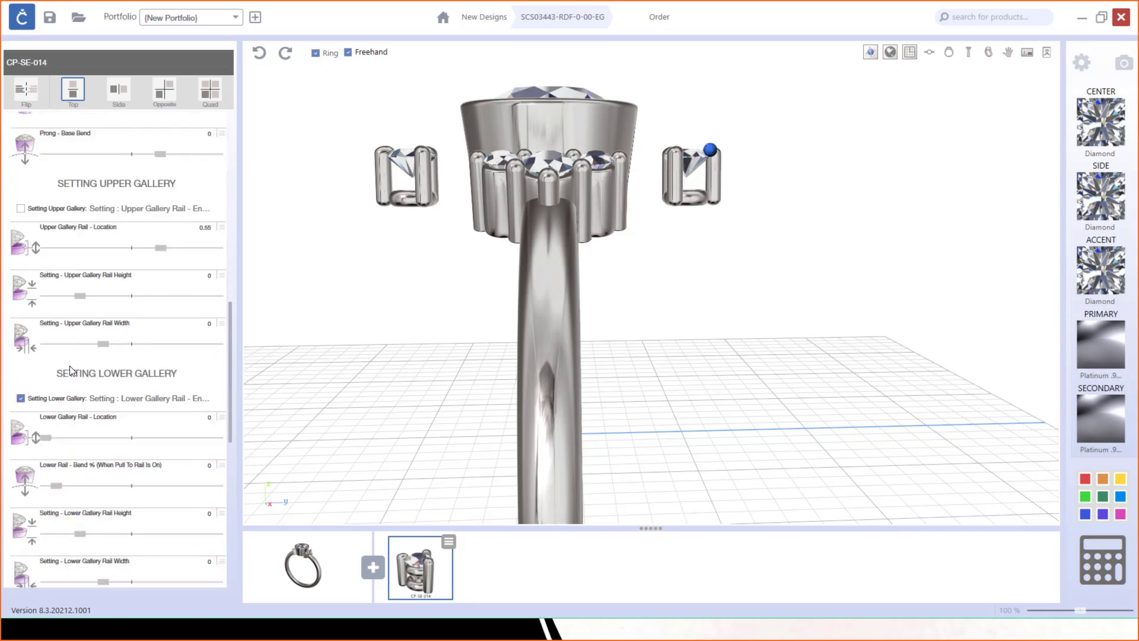
scroll(70, 371, down, 1)
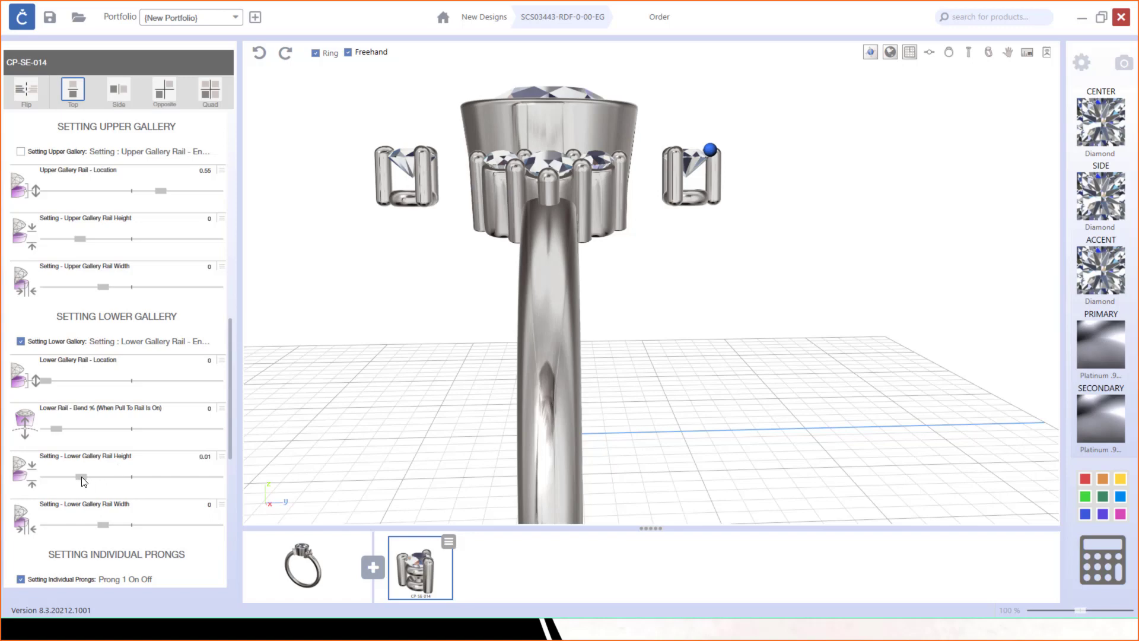
drag(80, 477, 272, 478)
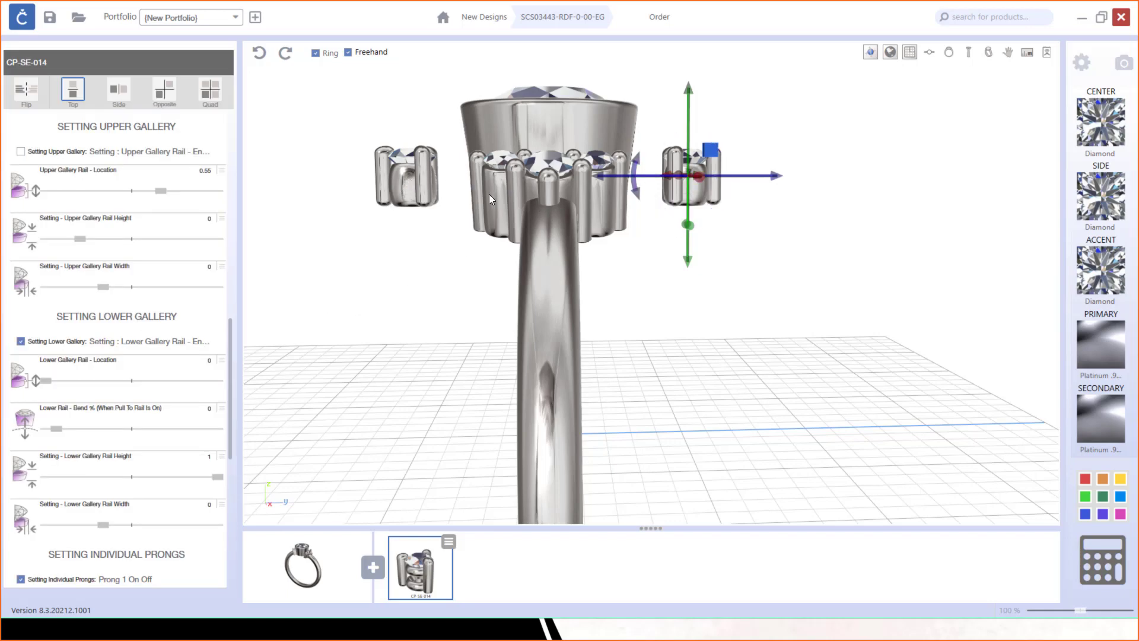
scroll(106, 476, down, 5)
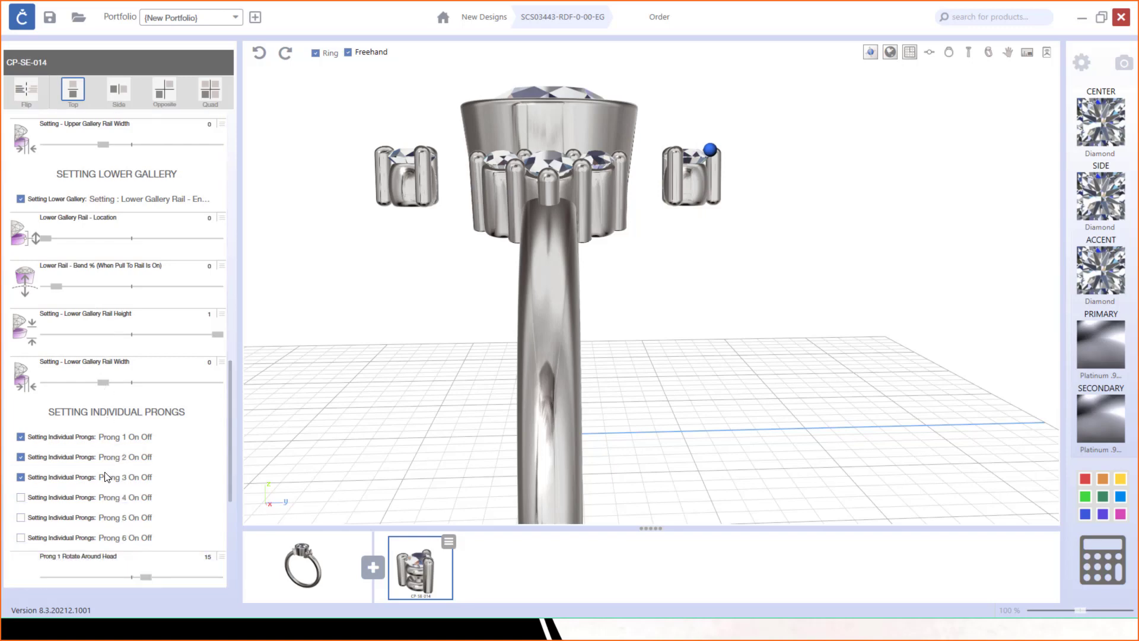
scroll(106, 476, up, 9)
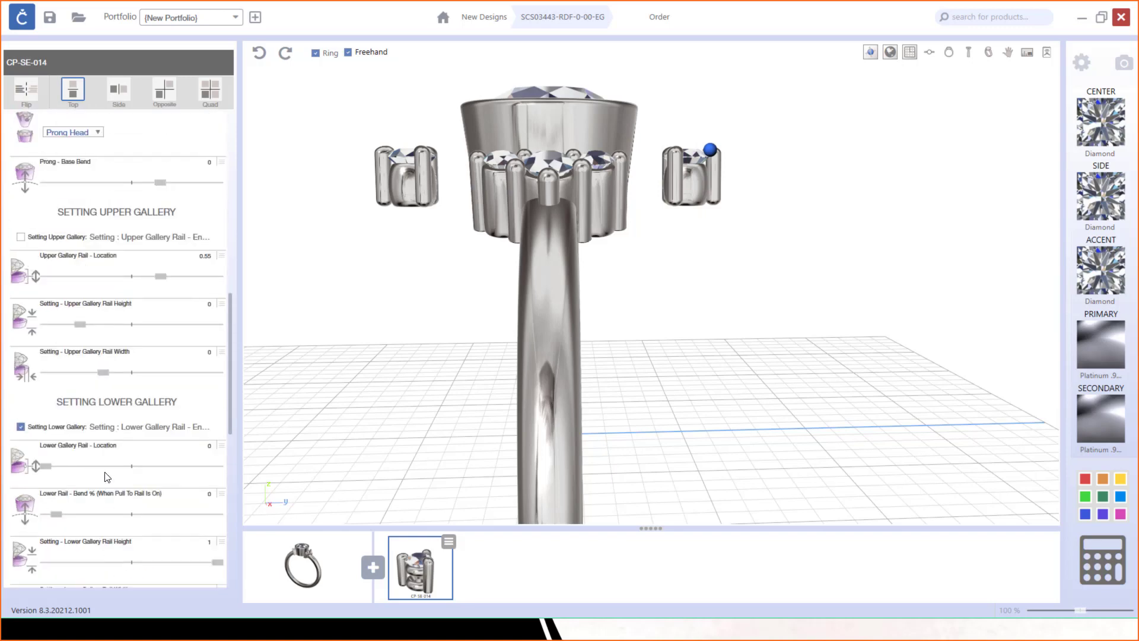
scroll(106, 476, up, 6)
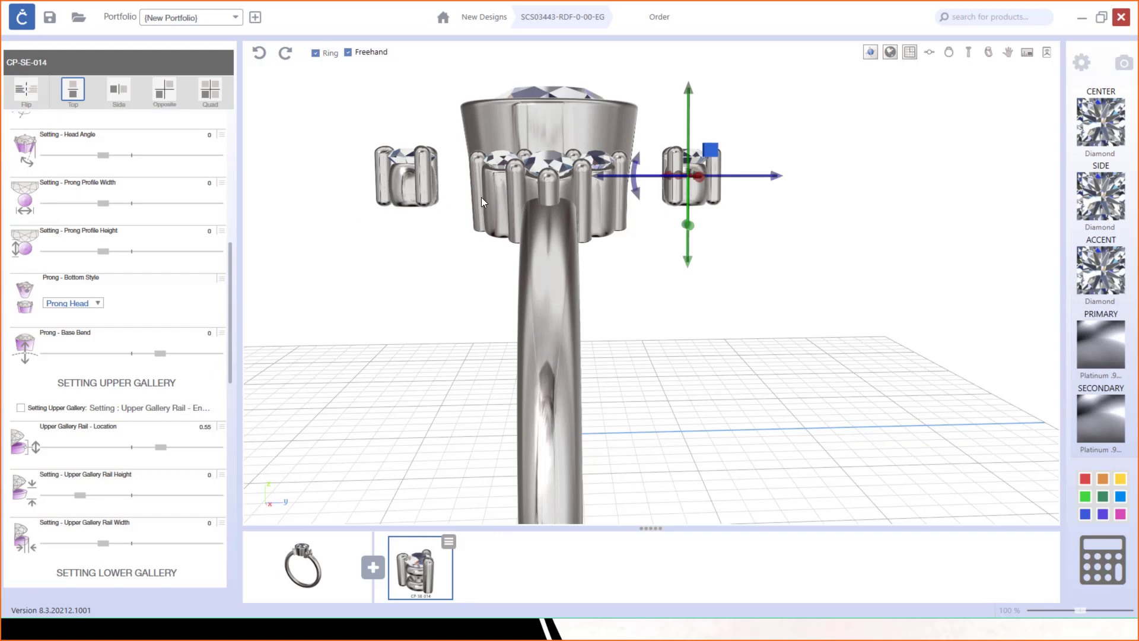
scroll(138, 420, down, 1)
scroll(139, 421, down, 10)
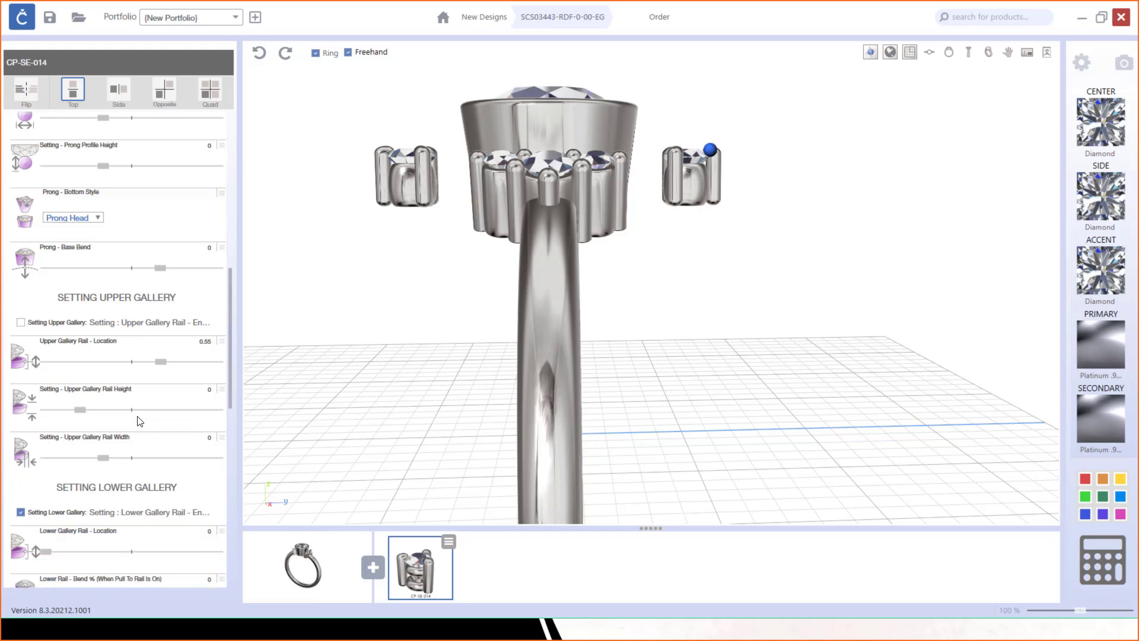
scroll(135, 413, down, 4)
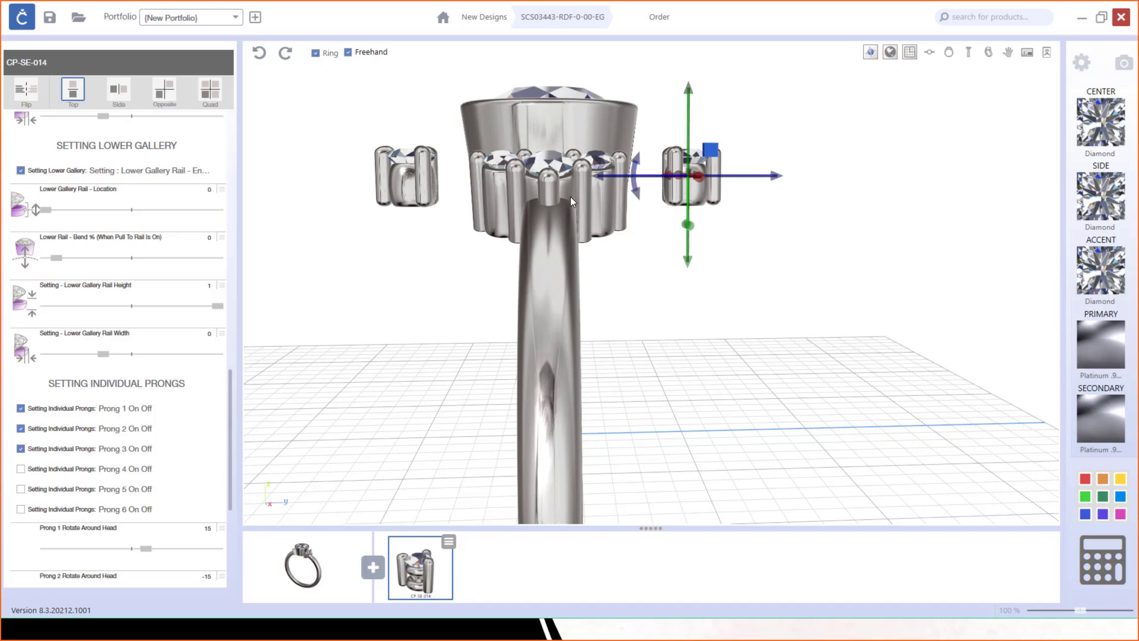
From the ring's front view, lower the small settings slightly against the bezel wall.
drag(531, 284, 669, 284)
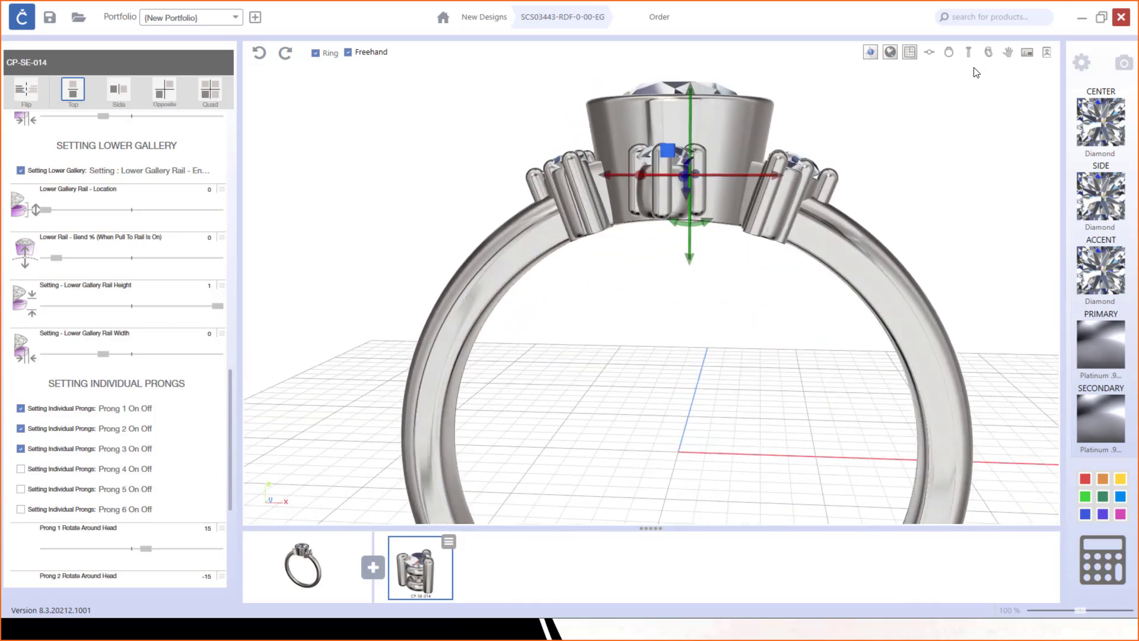
click(950, 55)
scroll(670, 176, up, 4)
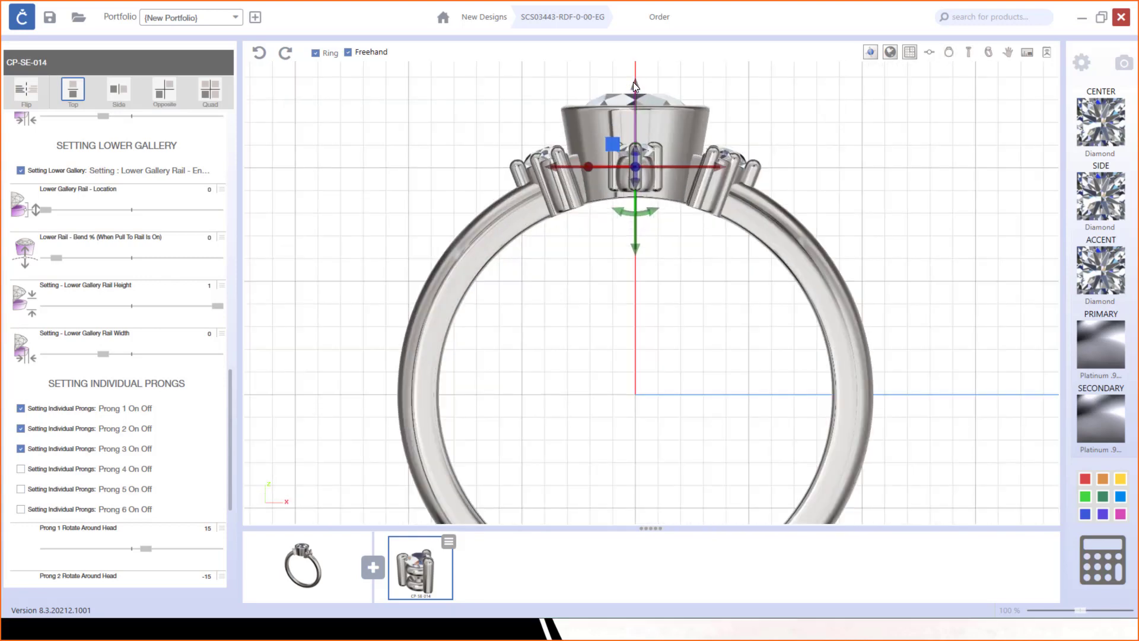
drag(628, 84, 624, 92)
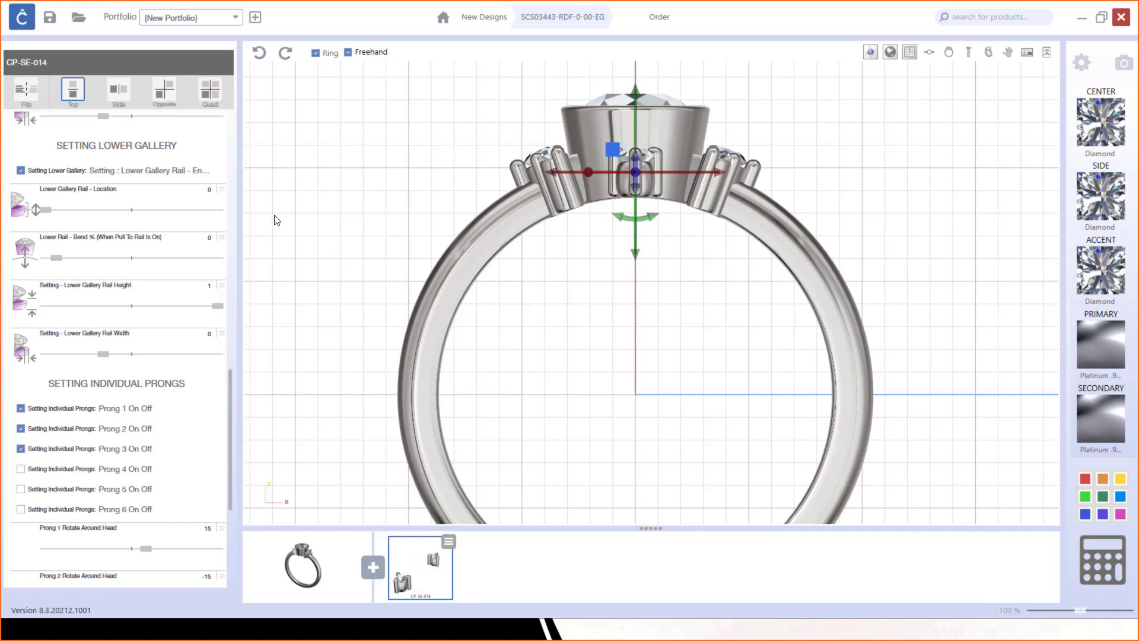
Set the gem Height Override of the small CP-SE-014 settings to 0.19.
scroll(86, 198, up, 3)
scroll(86, 198, up, 6)
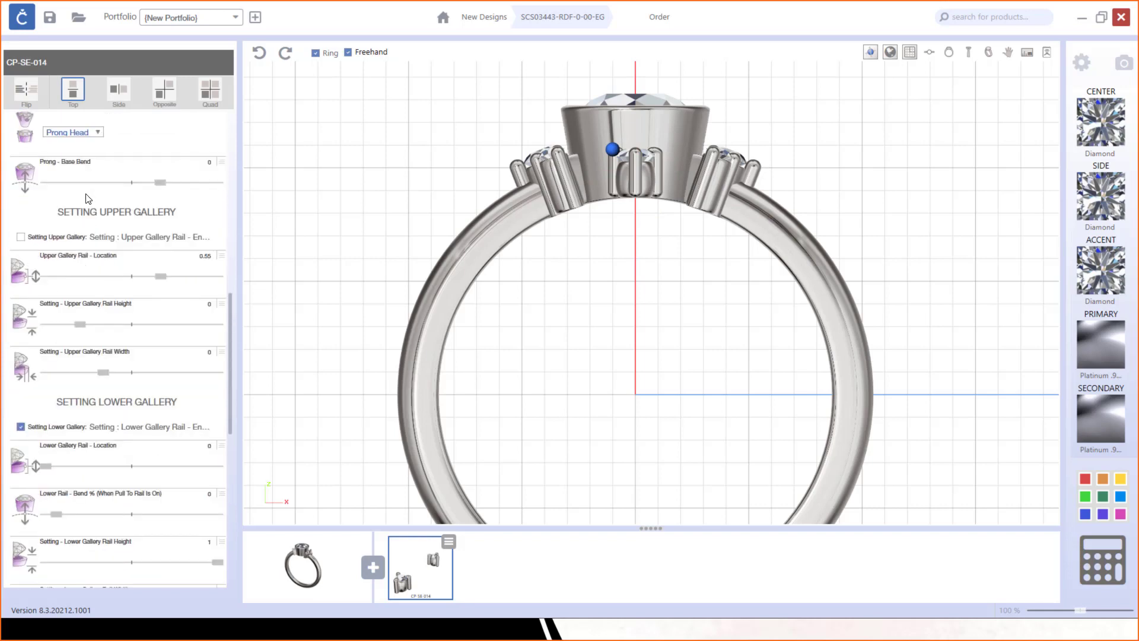
scroll(86, 197, up, 1)
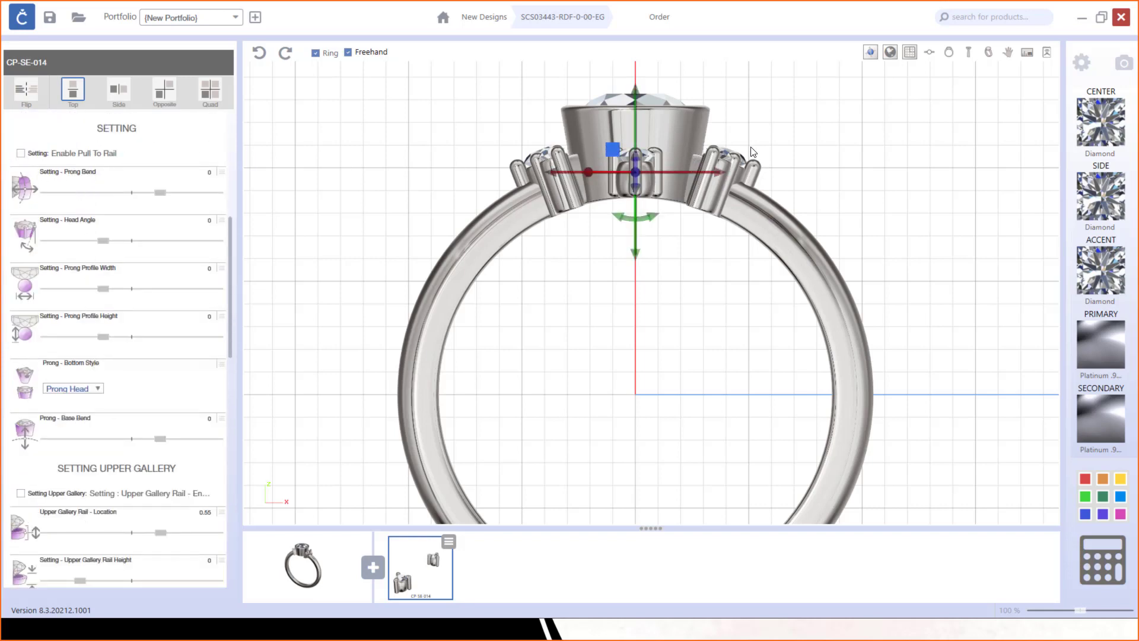
scroll(72, 211, up, 5)
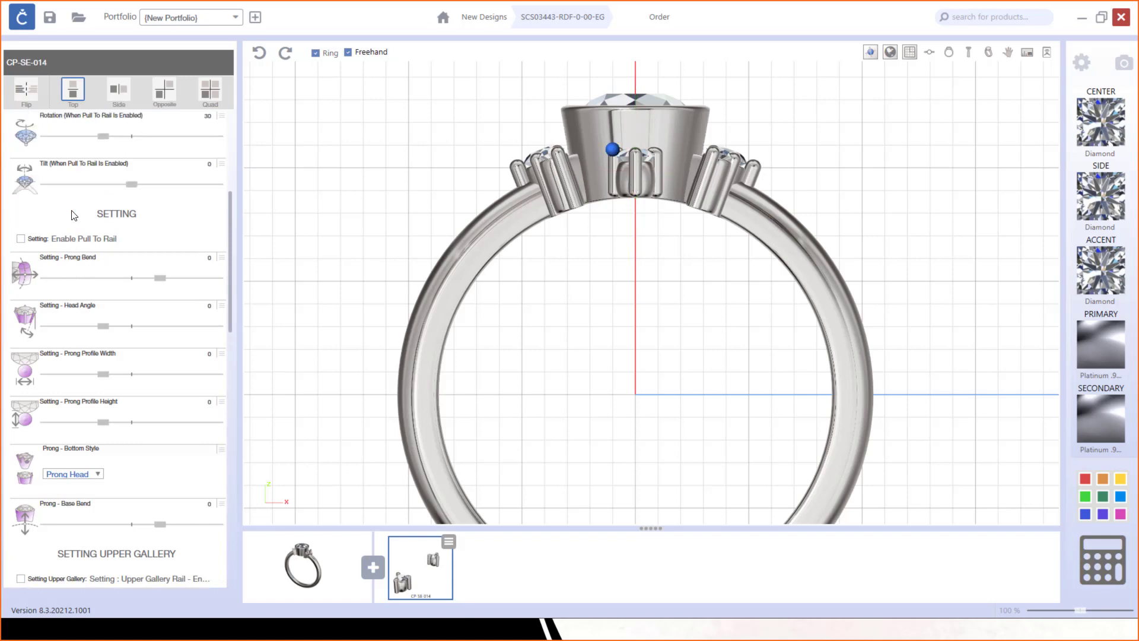
scroll(71, 214, up, 1)
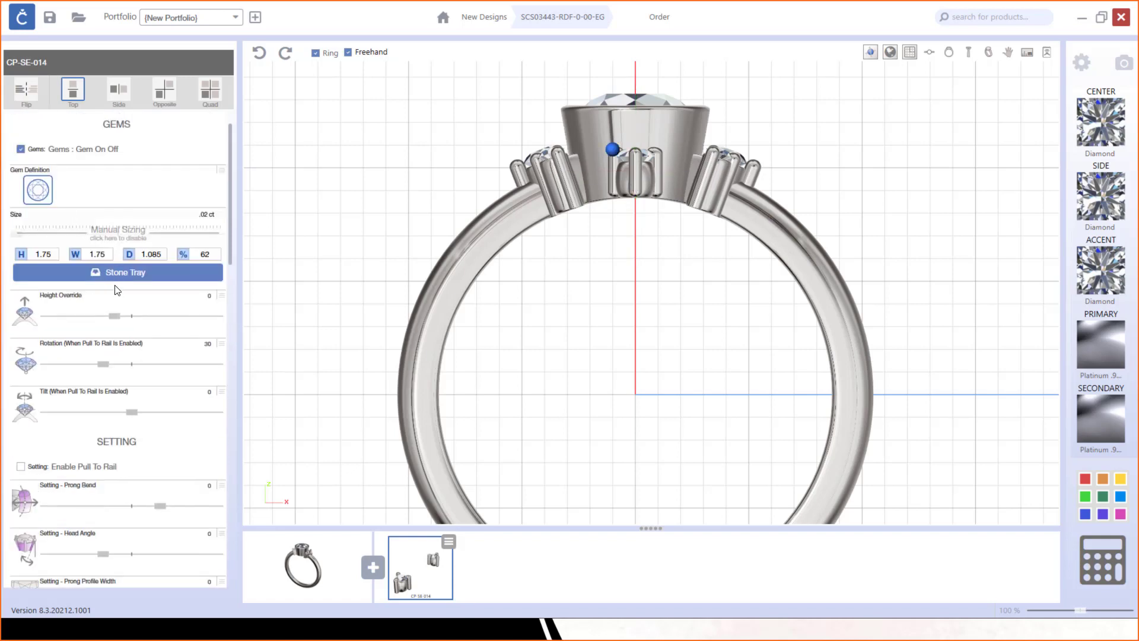
drag(116, 319, 120, 320)
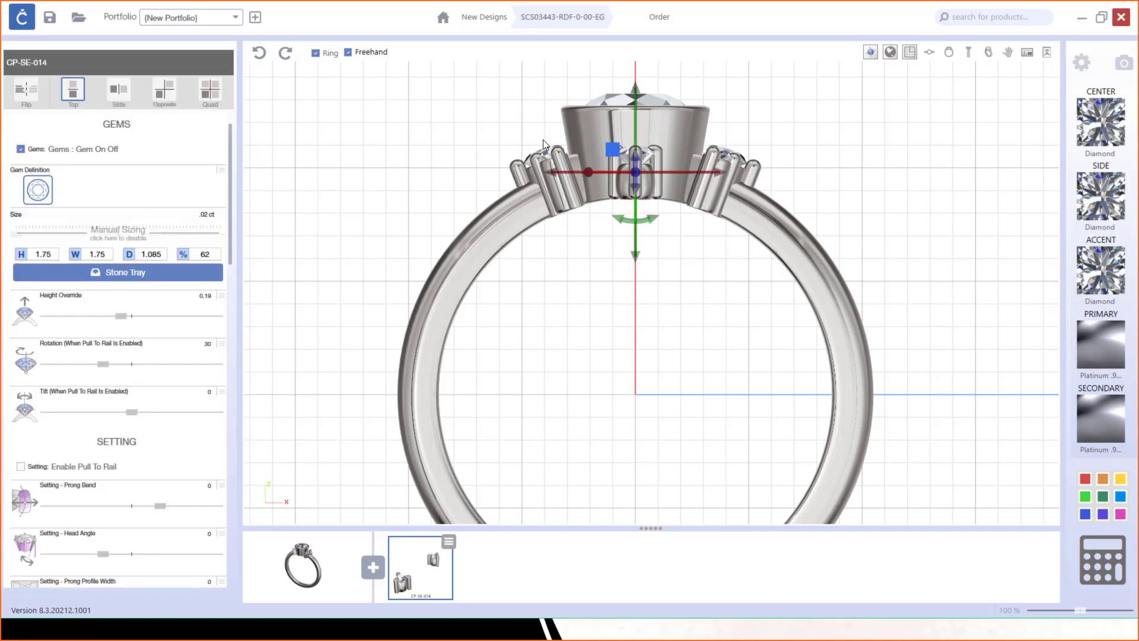
scroll(113, 469, down, 5)
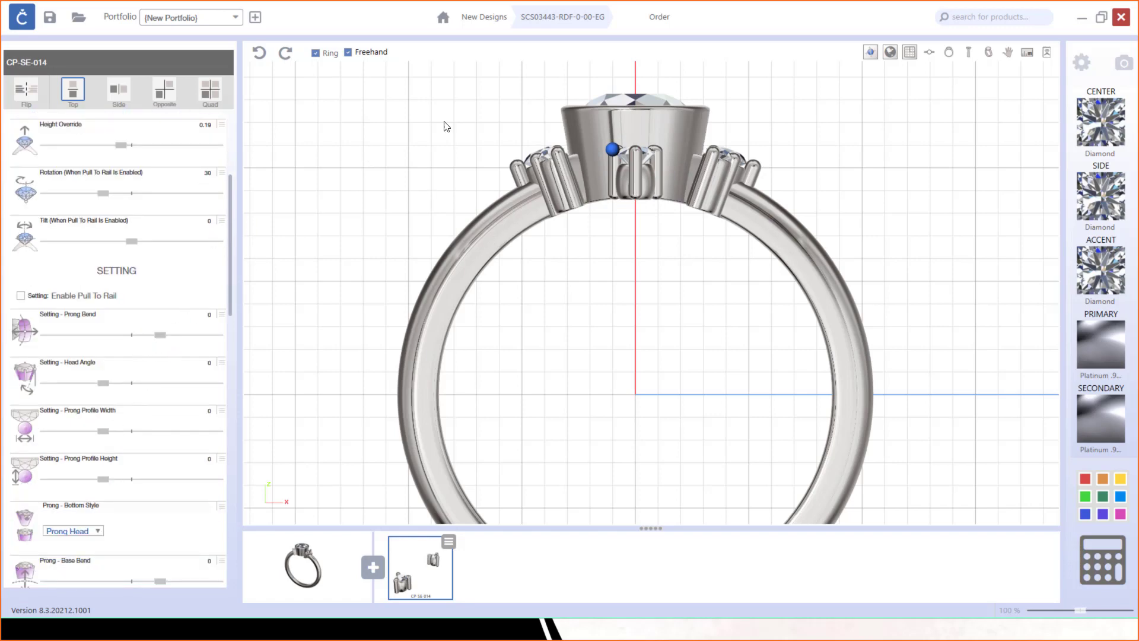
Inspect the ring from above in perspective and duplicate the mirrored CP-SE-014 small settings.
click(995, 56)
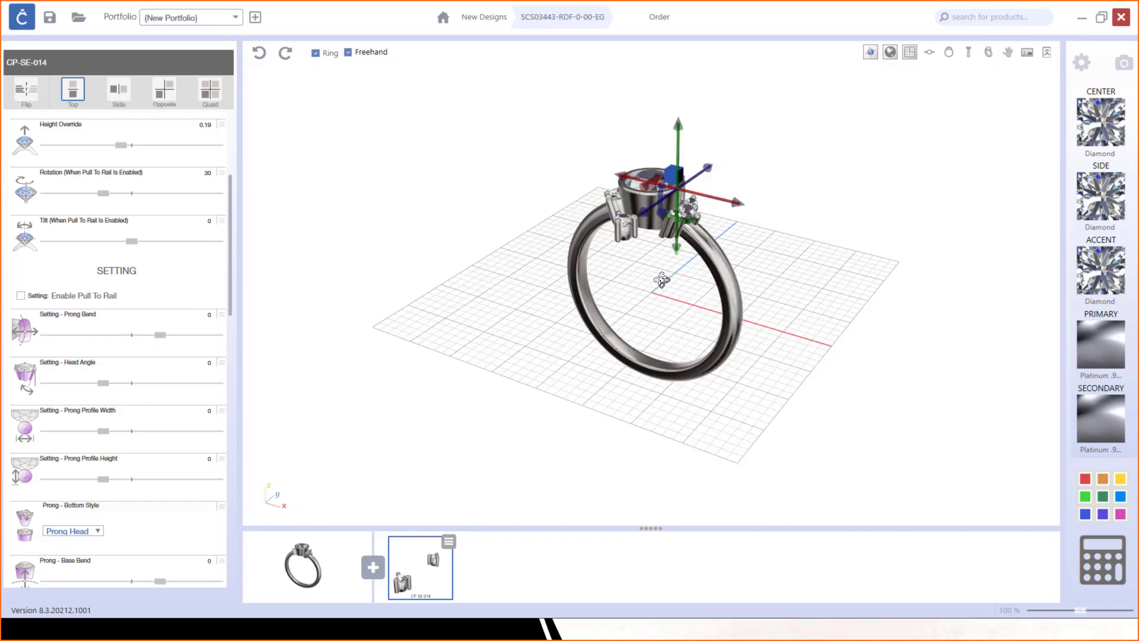
drag(661, 275, 648, 298)
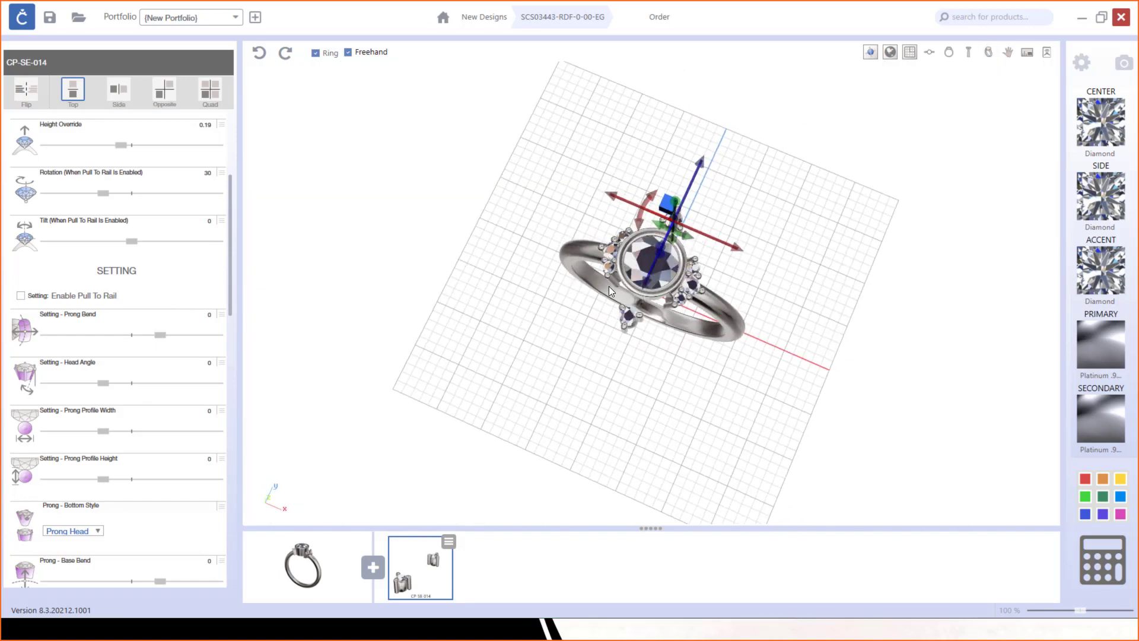
scroll(666, 230, up, 5)
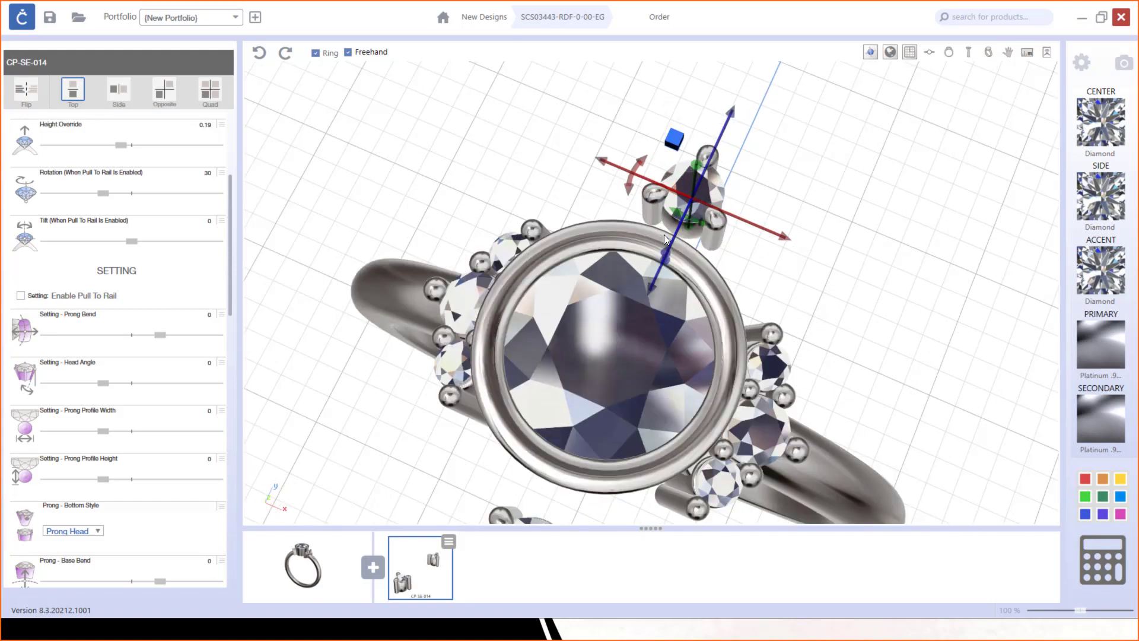
scroll(665, 254, down, 4)
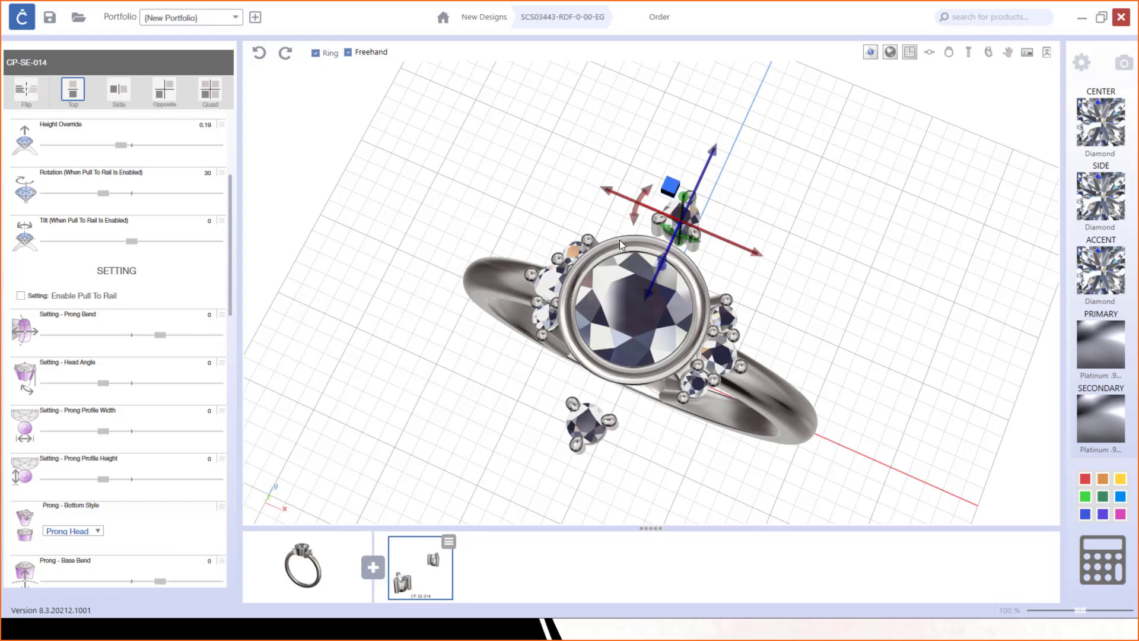
click(449, 543)
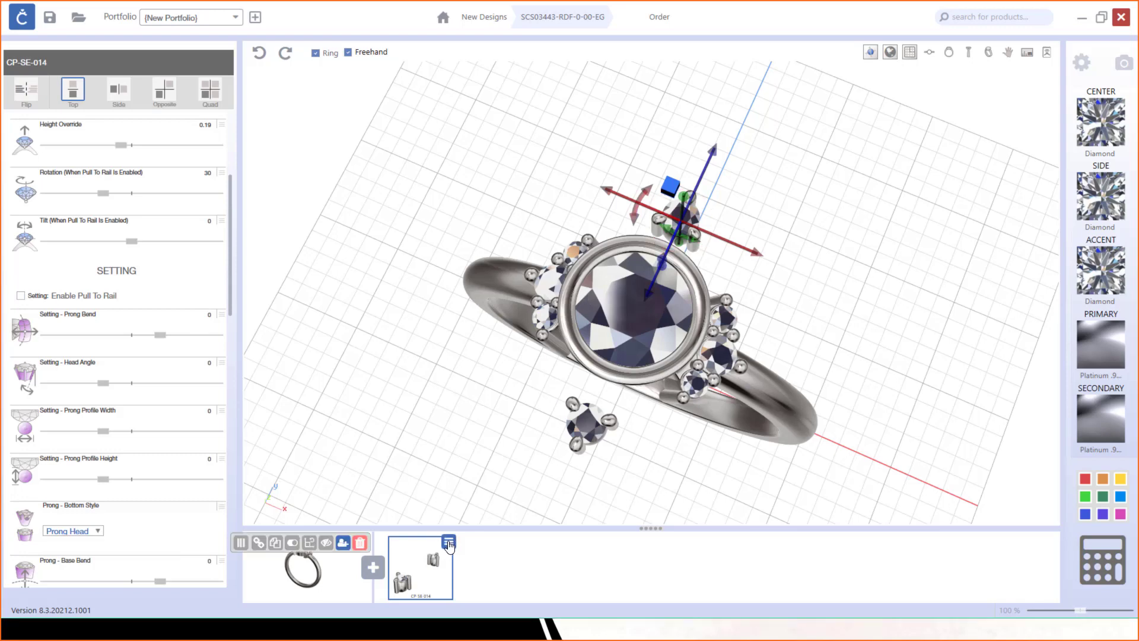
click(277, 543)
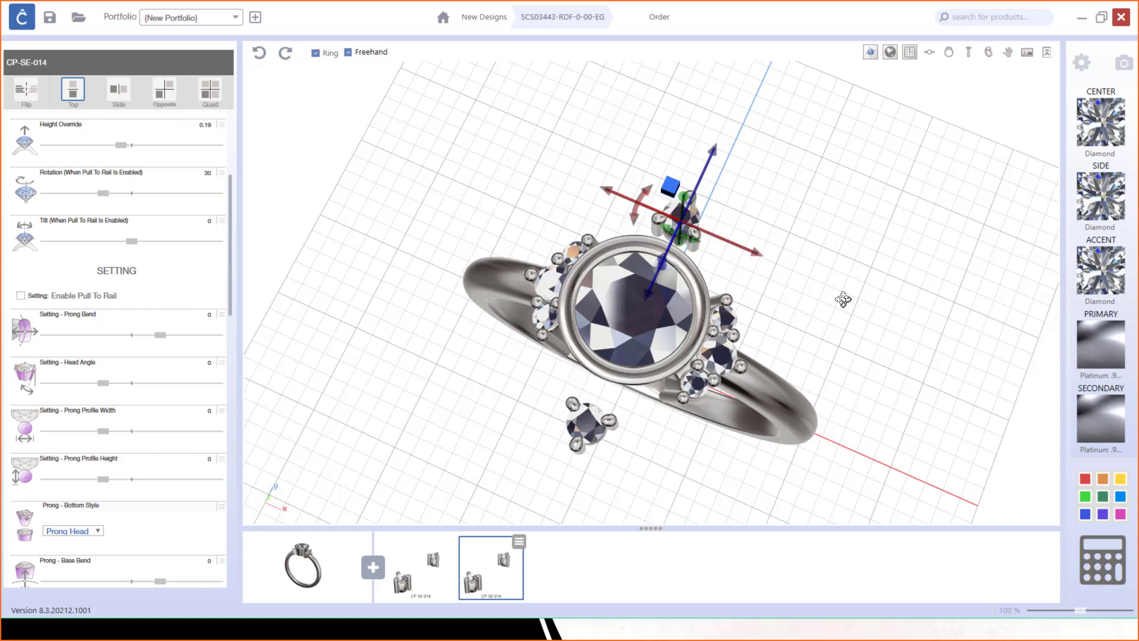
From the top view, move the duplicated setting inward against the bezel and offset it left of the centerline.
right_drag(843, 299, 736, 313)
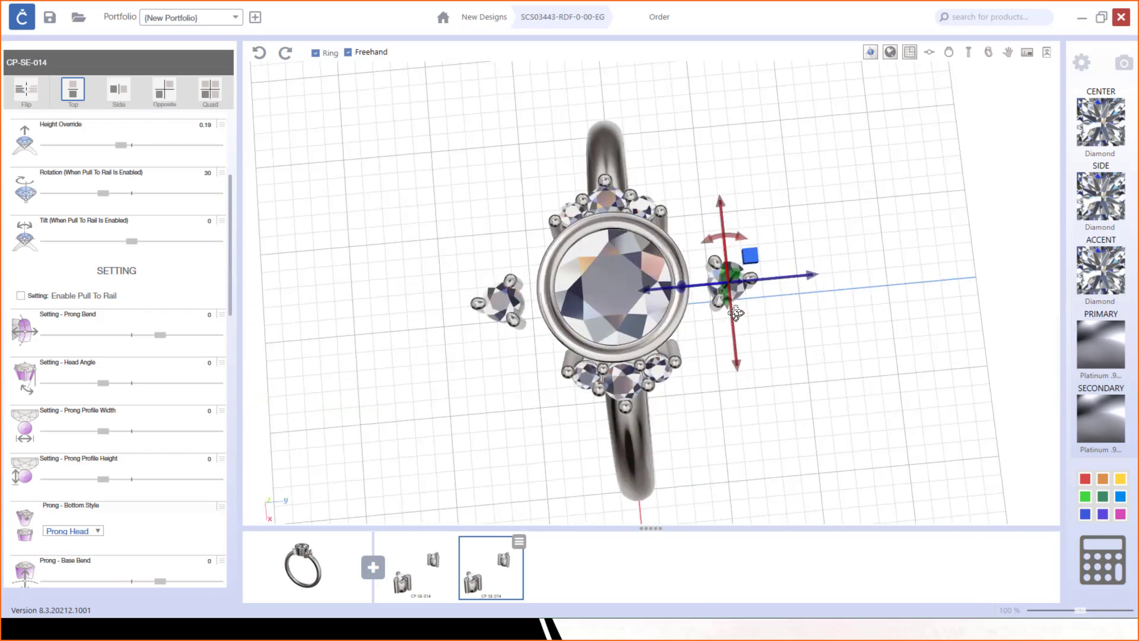
click(930, 55)
scroll(668, 247, up, 4)
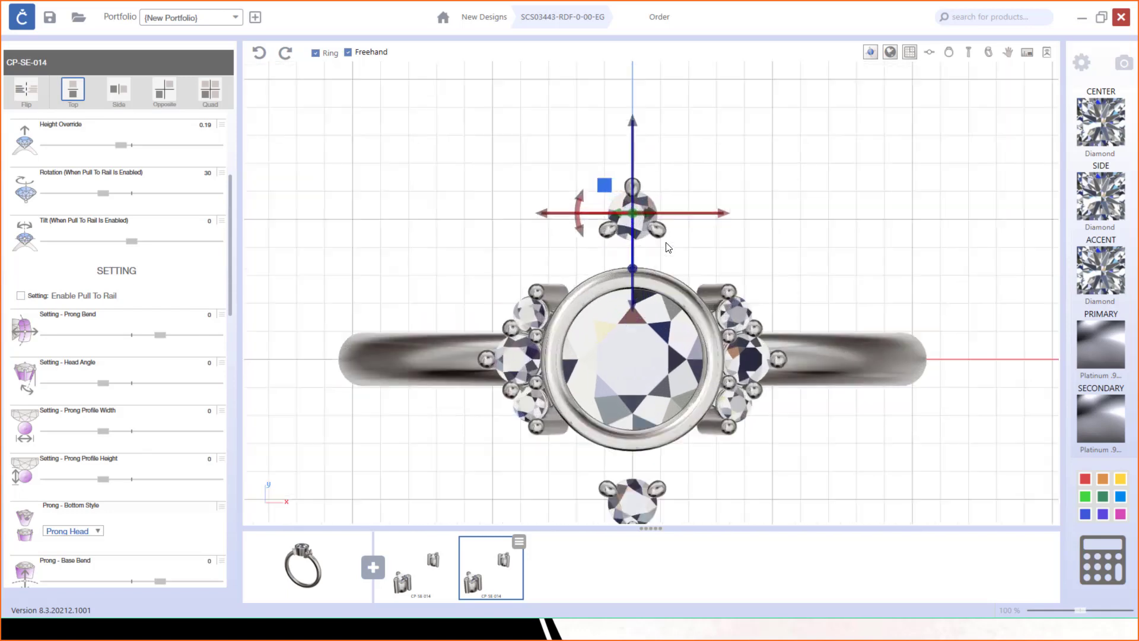
scroll(666, 242, up, 2)
drag(626, 108, 614, 154)
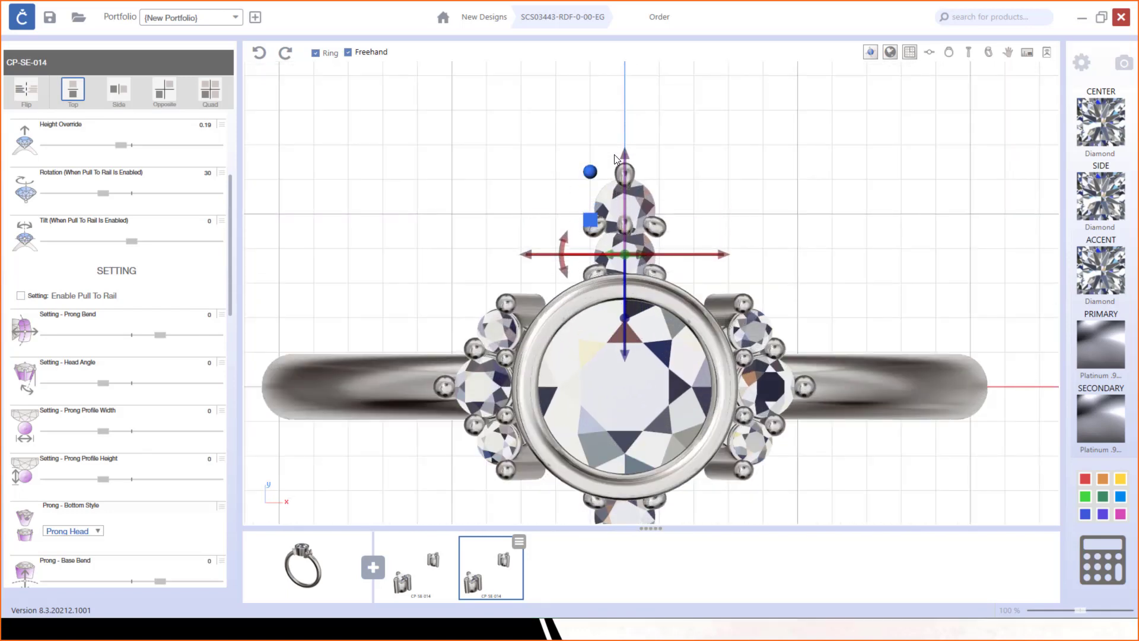
drag(719, 254, 694, 256)
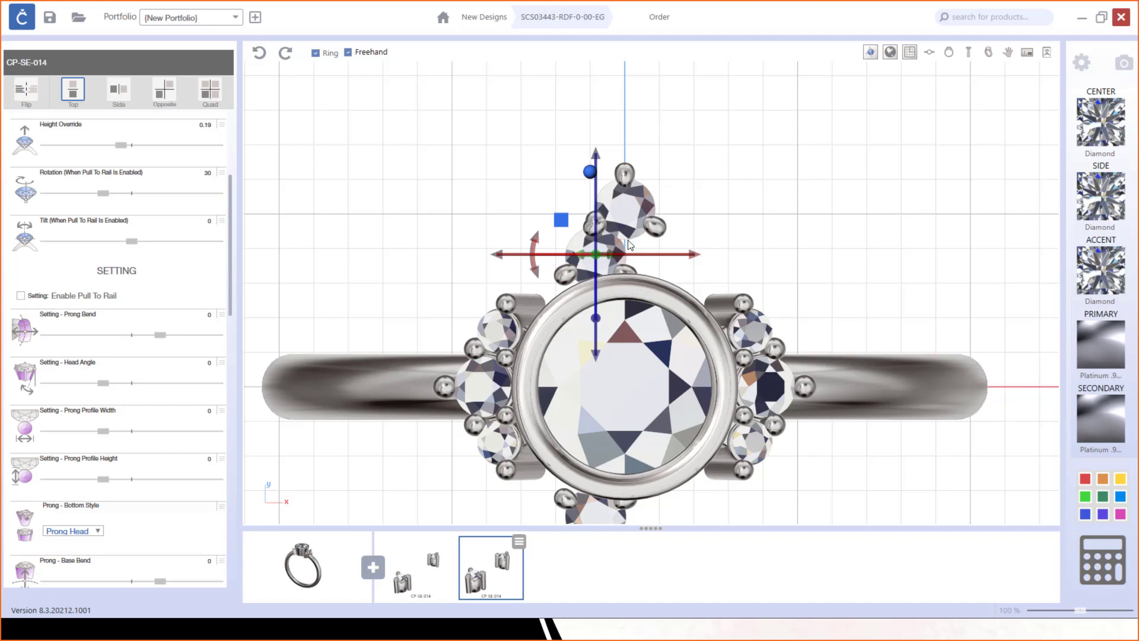
Nudge the original centered setting and the offset duplicate slightly outward from the bezel.
click(631, 205)
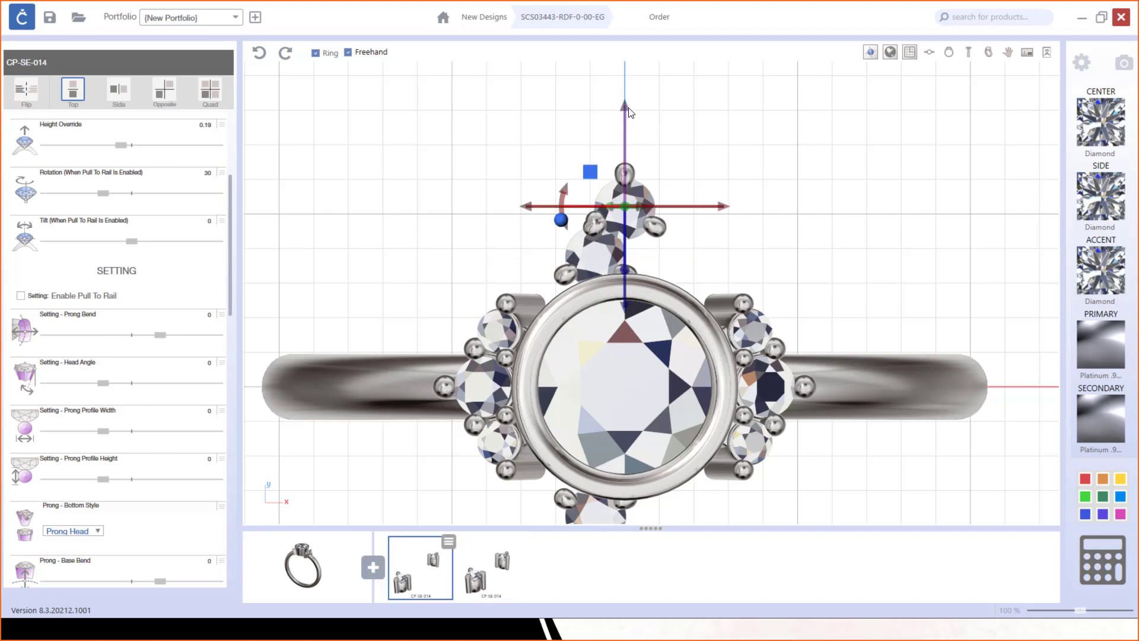
drag(625, 107, 630, 101)
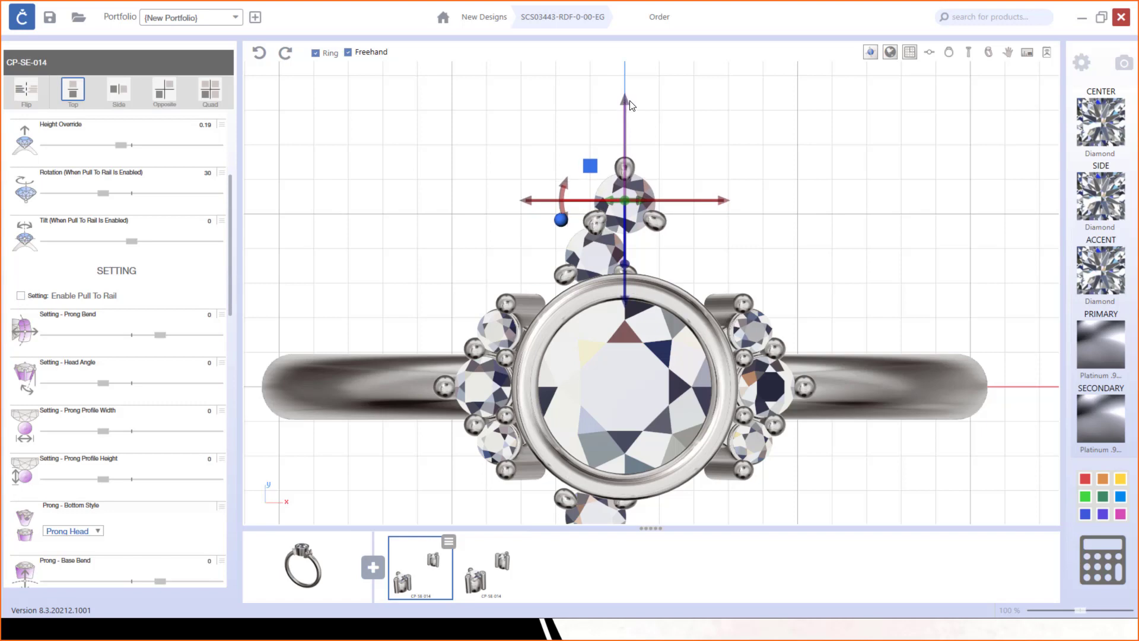
click(595, 260)
drag(596, 158, 593, 148)
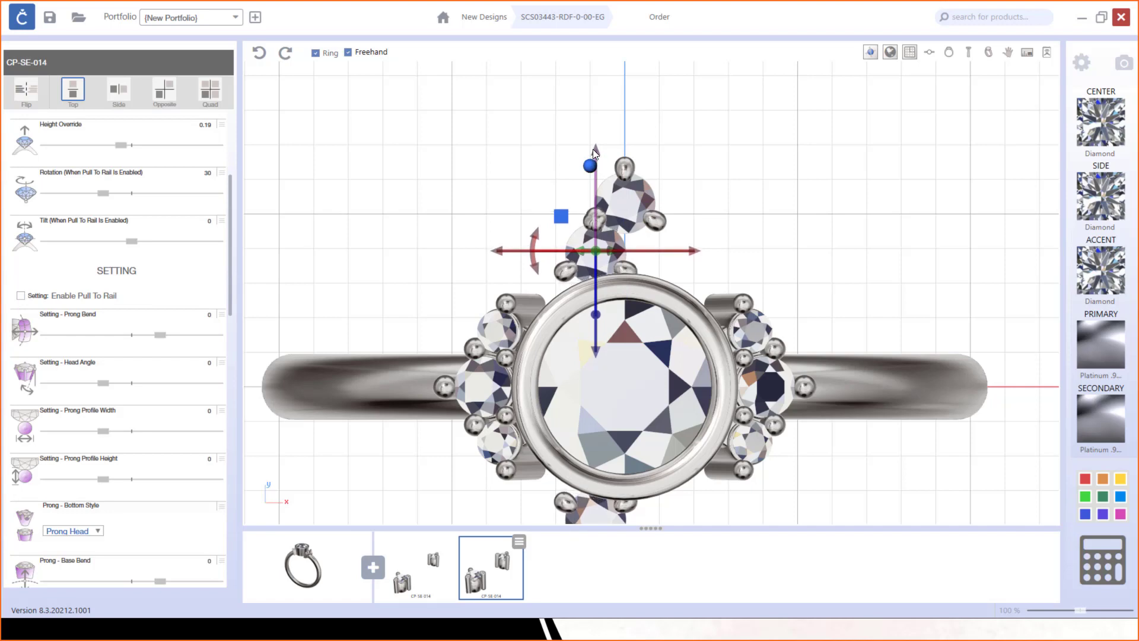
Mirror the offset setting with Quad symmetry, spread it slightly from the centerline, and check the reference ring photo.
click(221, 96)
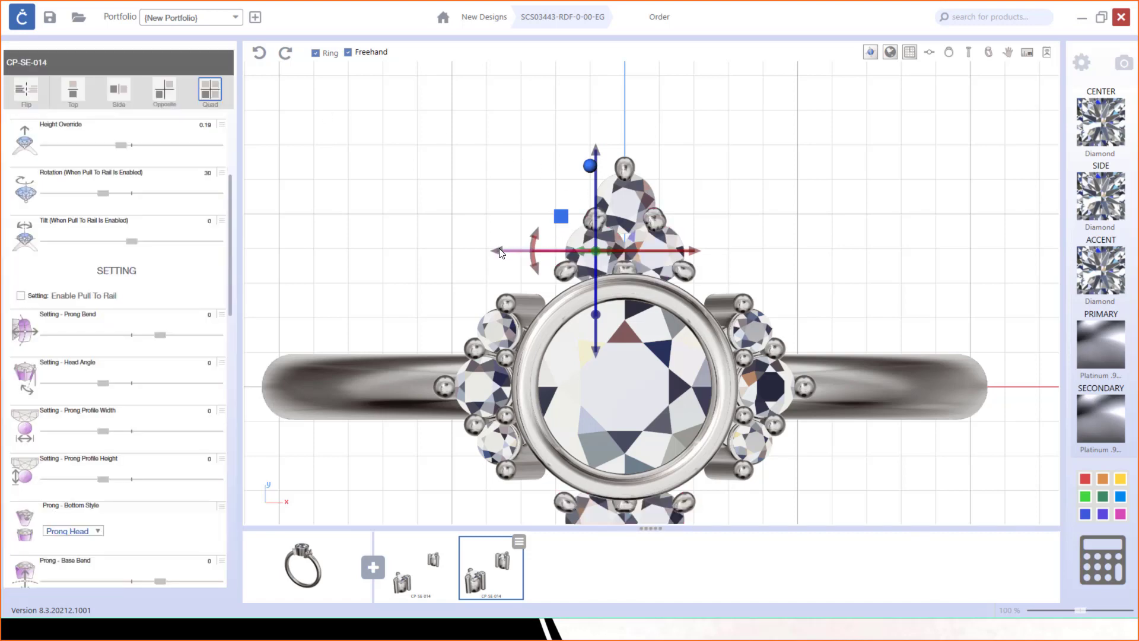
drag(499, 252, 495, 252)
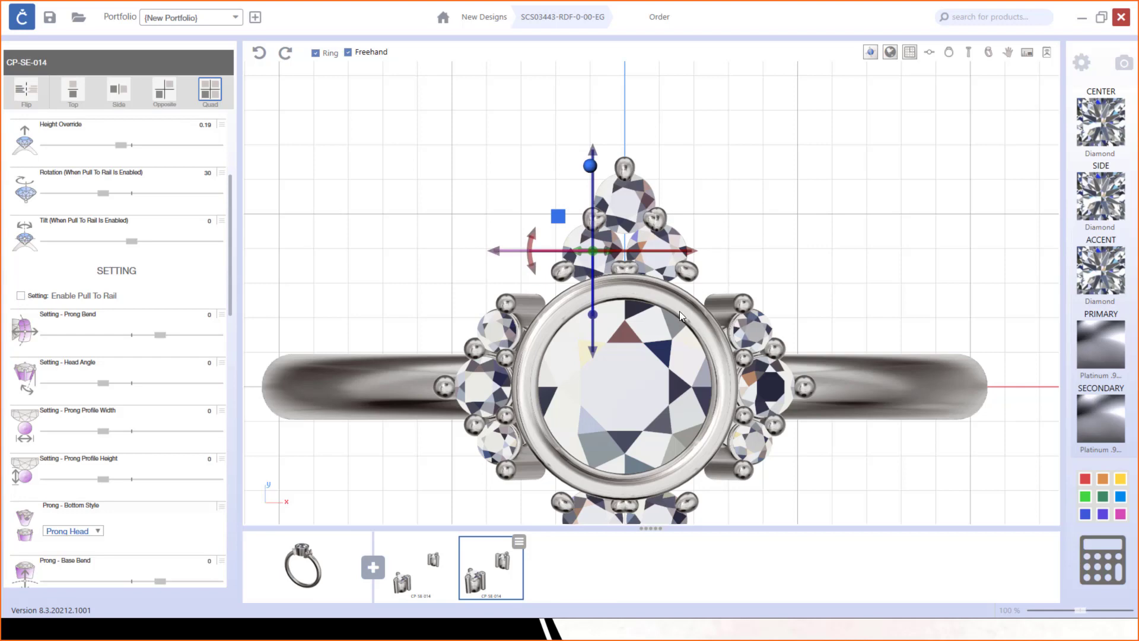
click(603, 625)
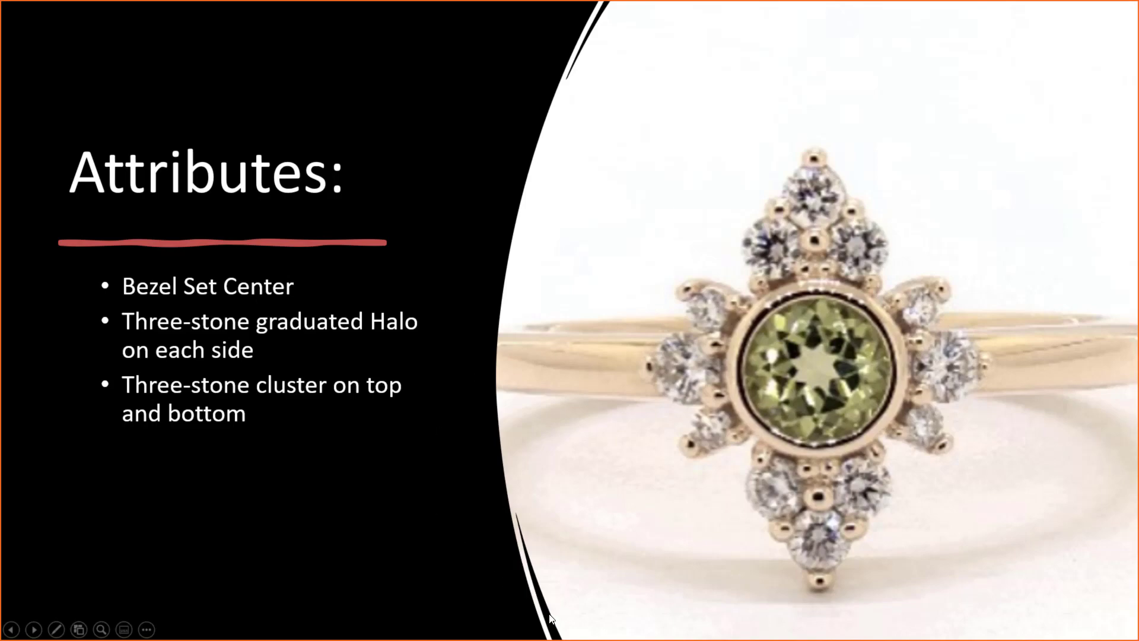
key(alt+Tab)
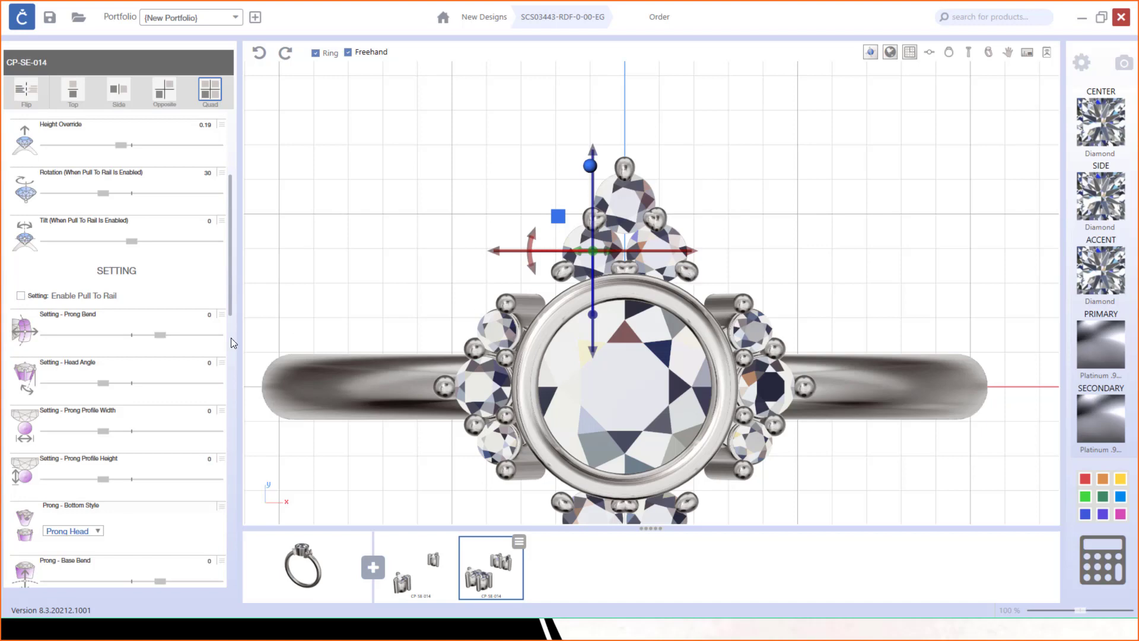
Nudge the centered tip setting slightly farther from the bezel so it sits above the two lower stones.
scroll(75, 424, down, 8)
scroll(75, 425, down, 8)
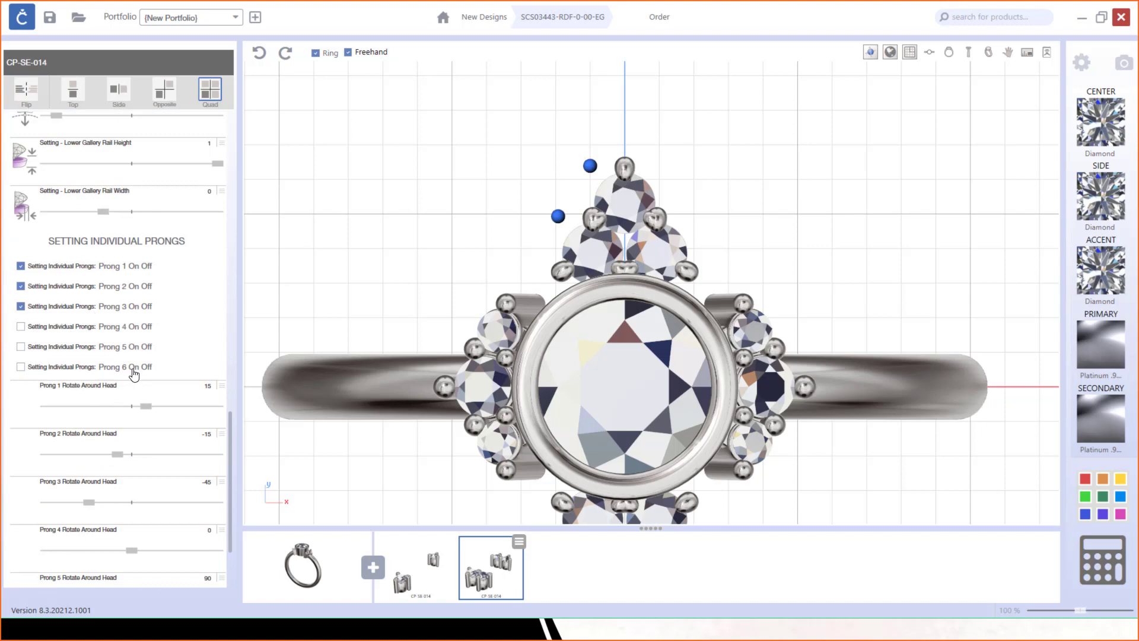
scroll(134, 373, down, 2)
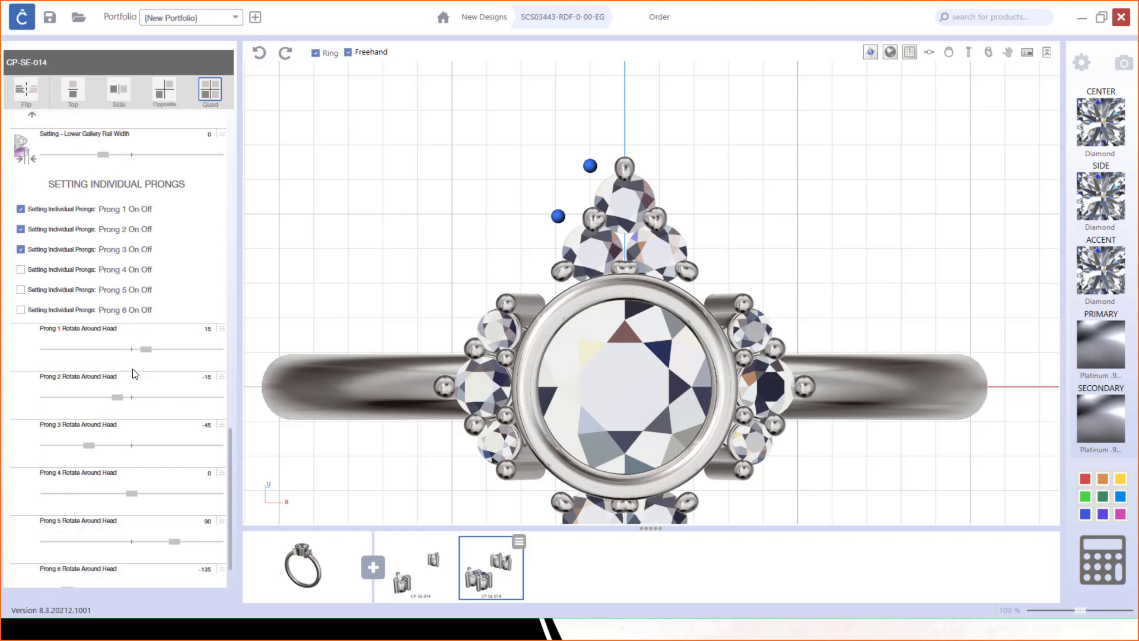
scroll(135, 373, down, 1)
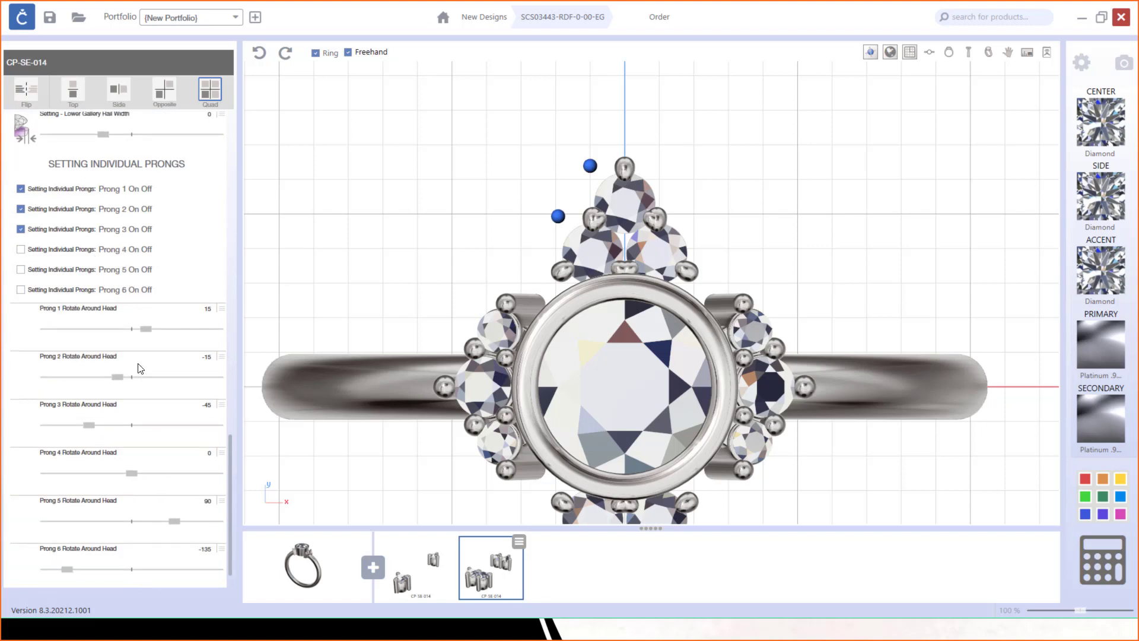
click(626, 207)
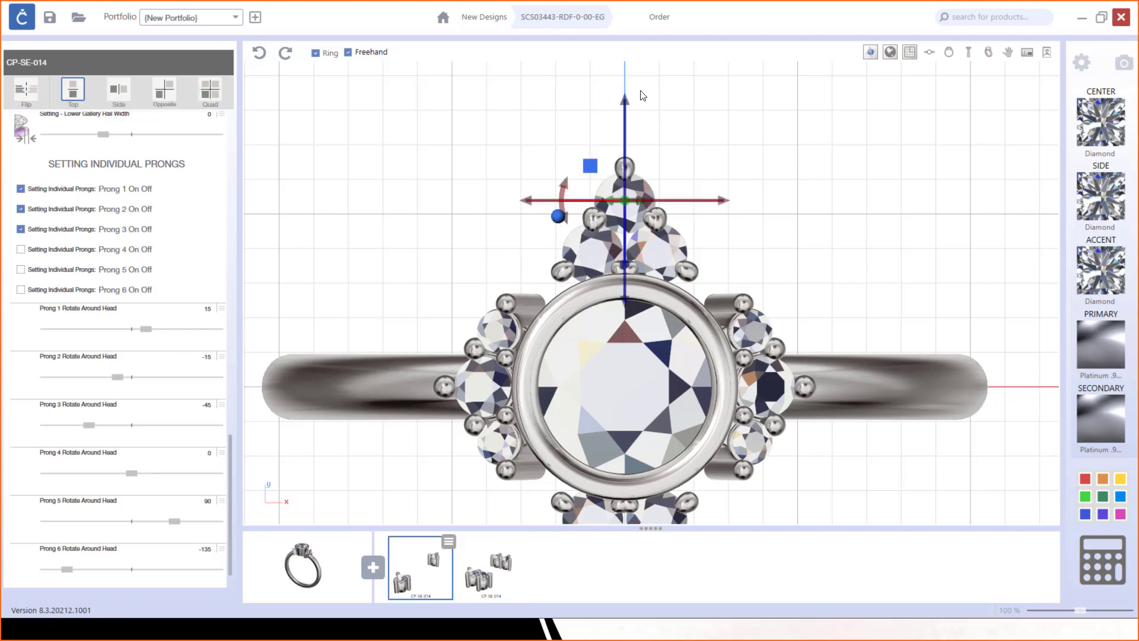
drag(629, 105, 627, 101)
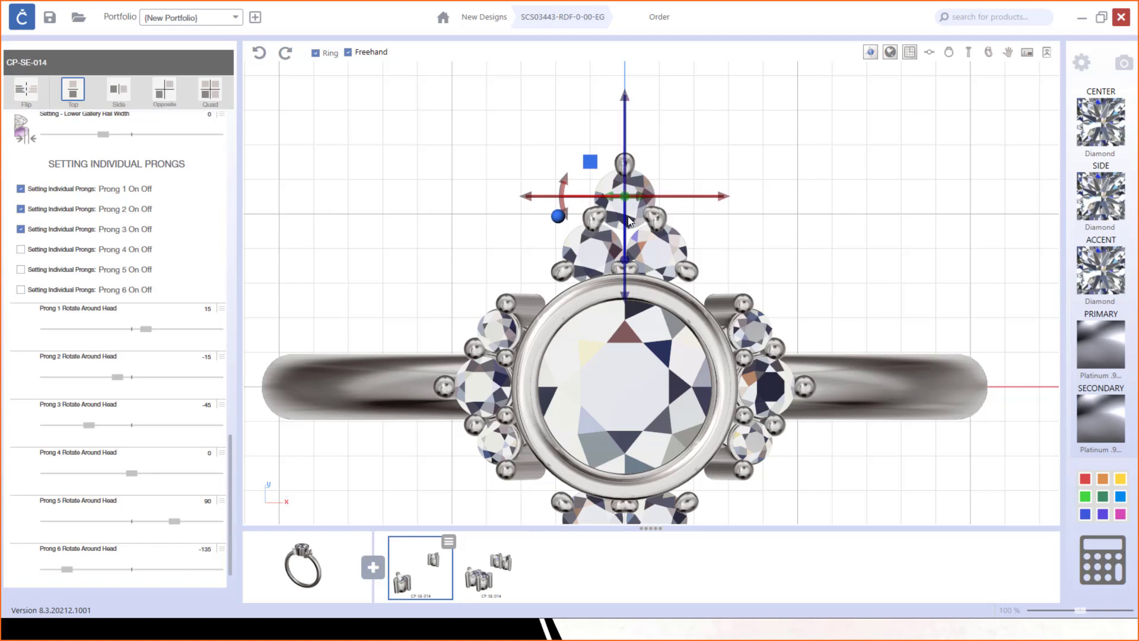
scroll(627, 229, up, 3)
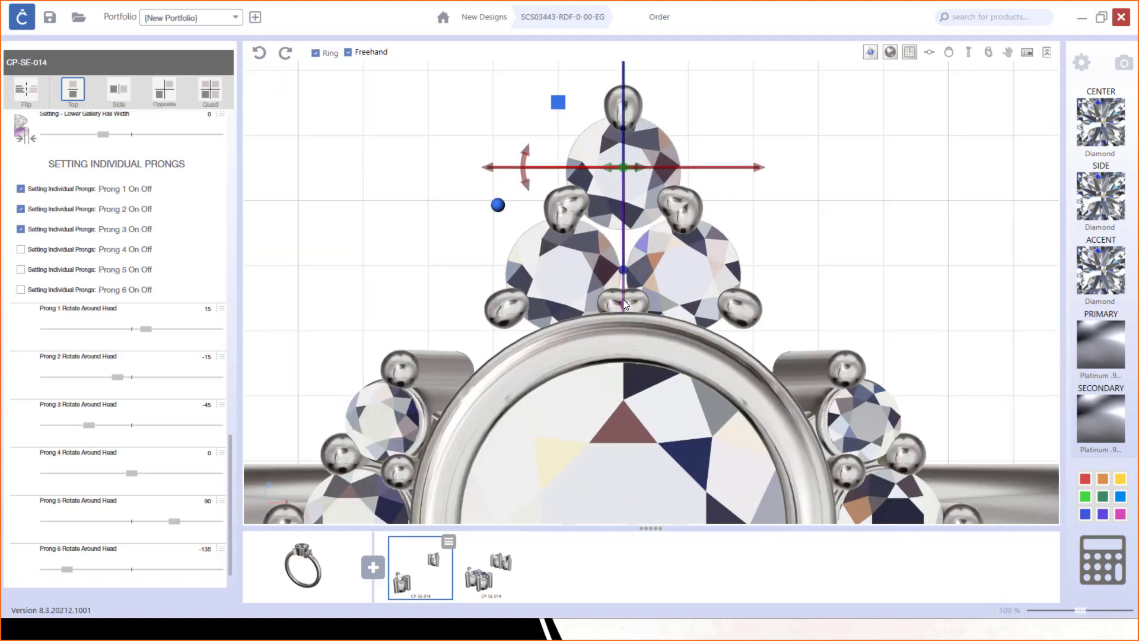
drag(623, 300, 616, 306)
Try rotating prong 1 of the quad-mirrored settings around the head to 23.
click(504, 309)
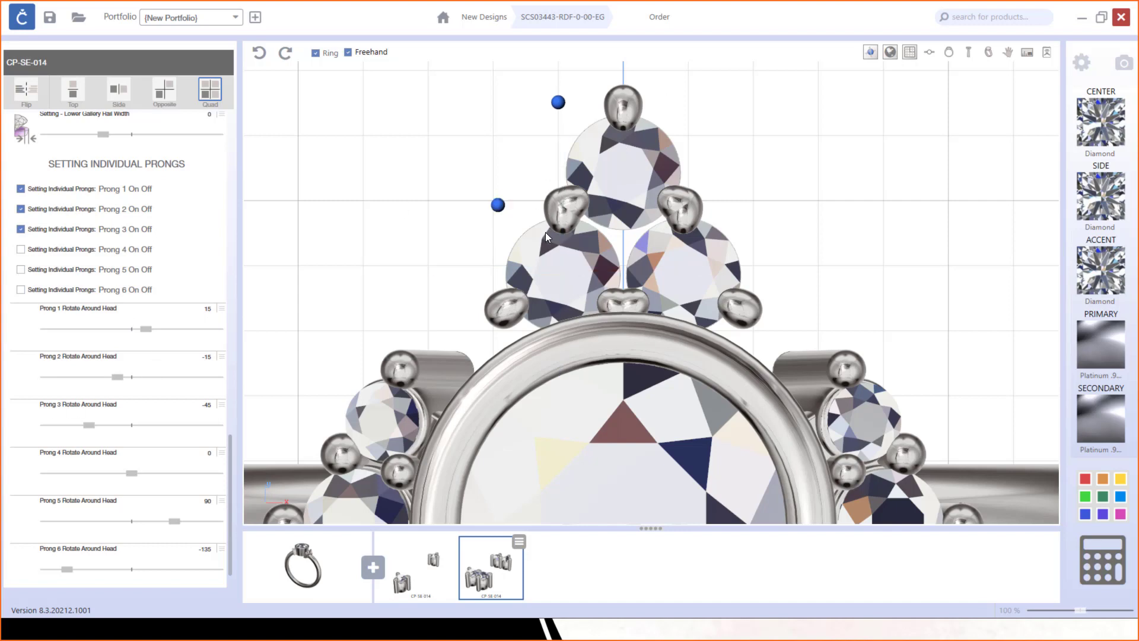
click(590, 229)
click(147, 328)
drag(148, 331, 159, 331)
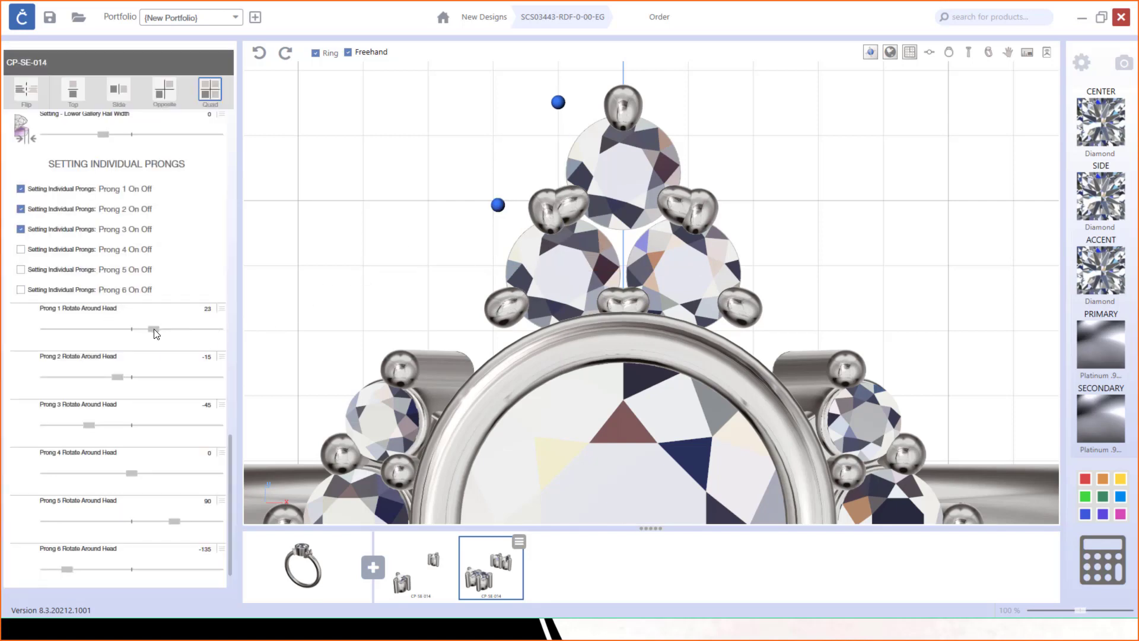
drag(151, 330, 150, 331)
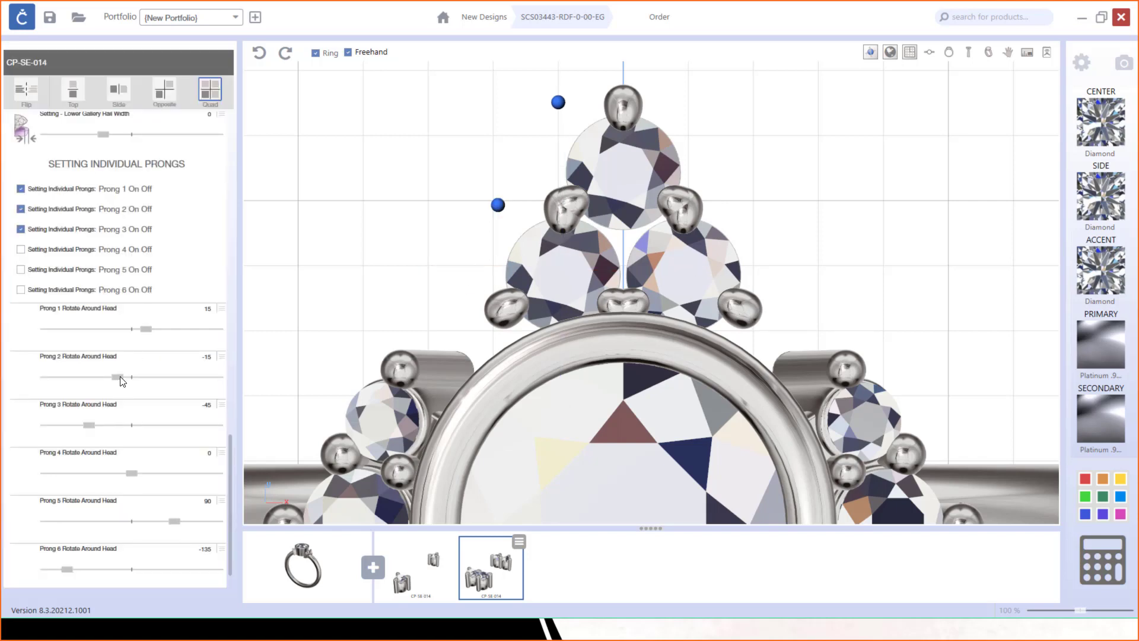
Set Prong 3 Rotate Around Head to -21 on the quad-mirrored settings.
drag(118, 376, 107, 377)
drag(93, 430, 114, 431)
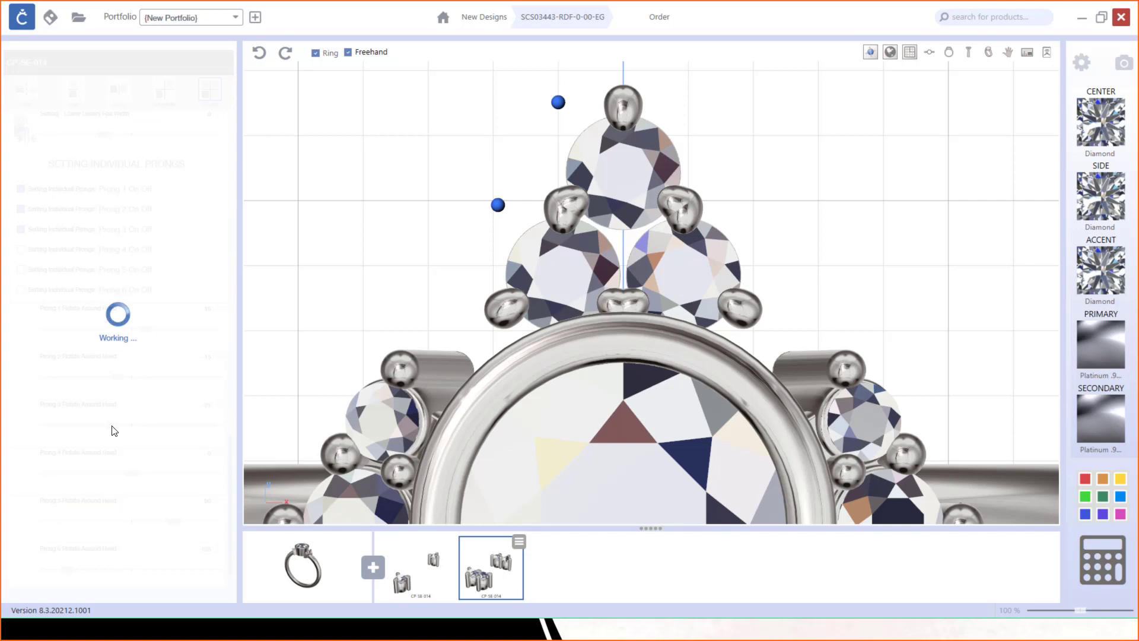
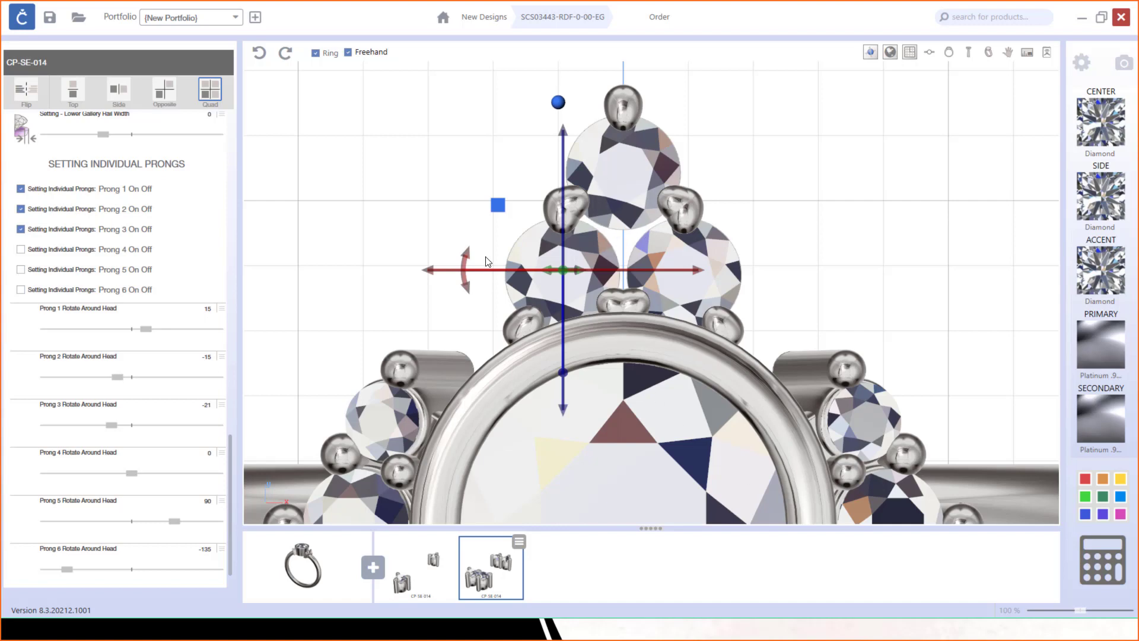
Add the straight wire part CP-WI-008 from Wire Rope Knots and give it the round end profile shape.
click(373, 567)
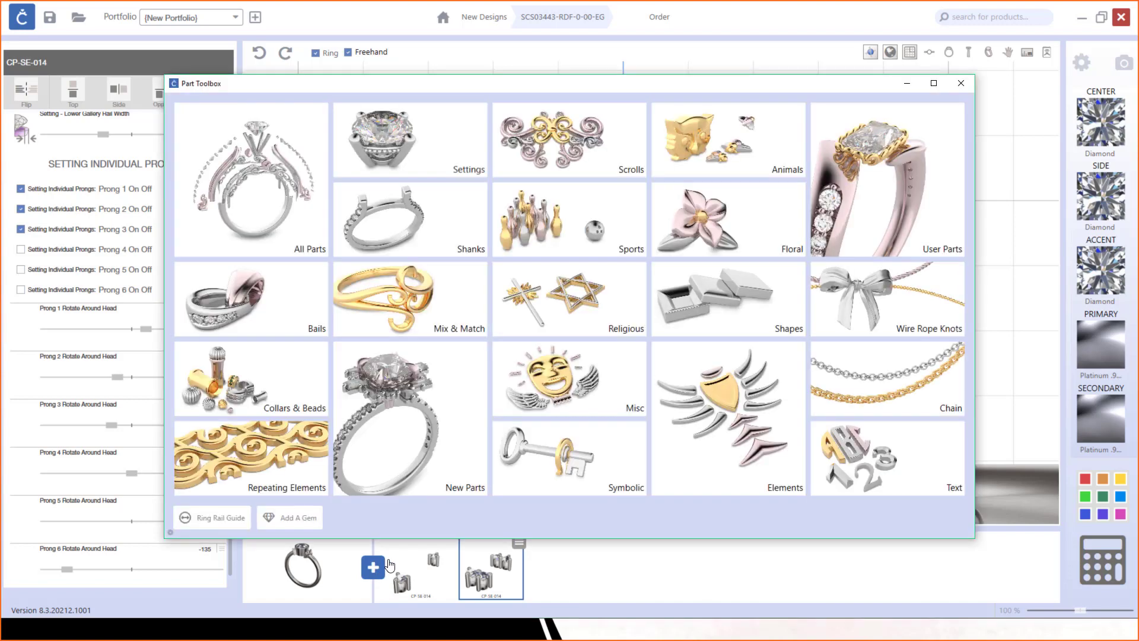
click(884, 305)
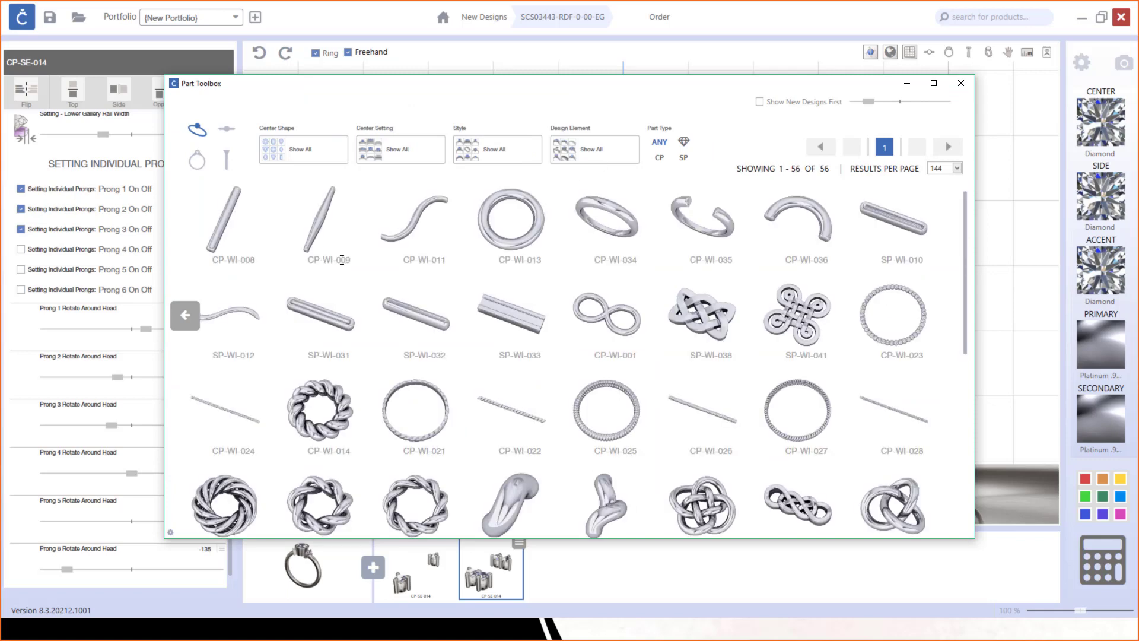
click(224, 220)
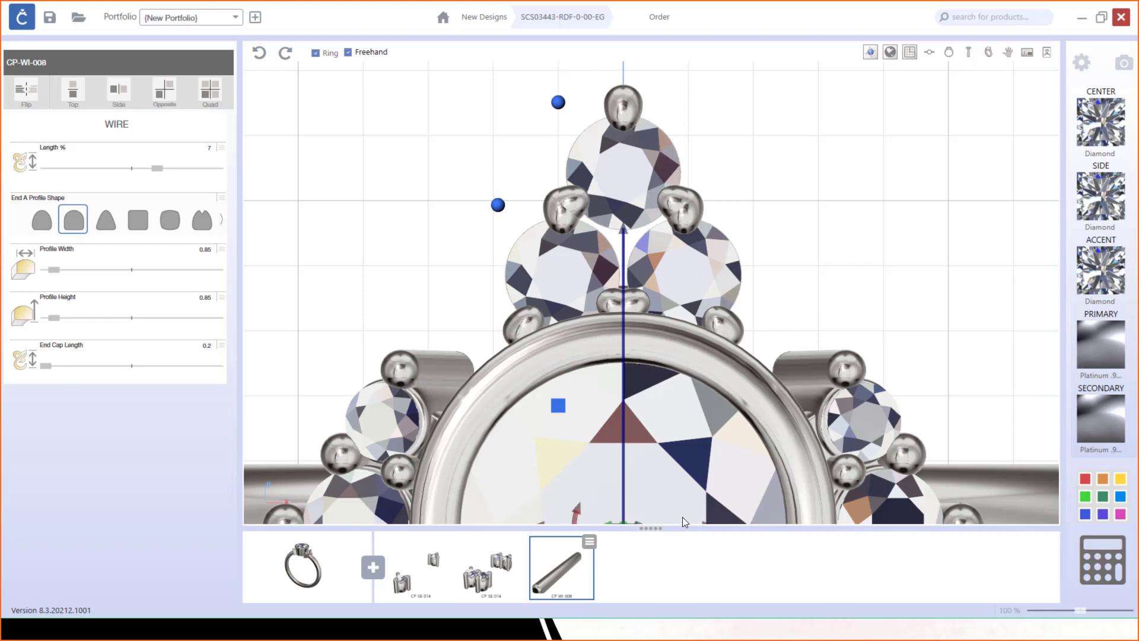
scroll(664, 456, down, 4)
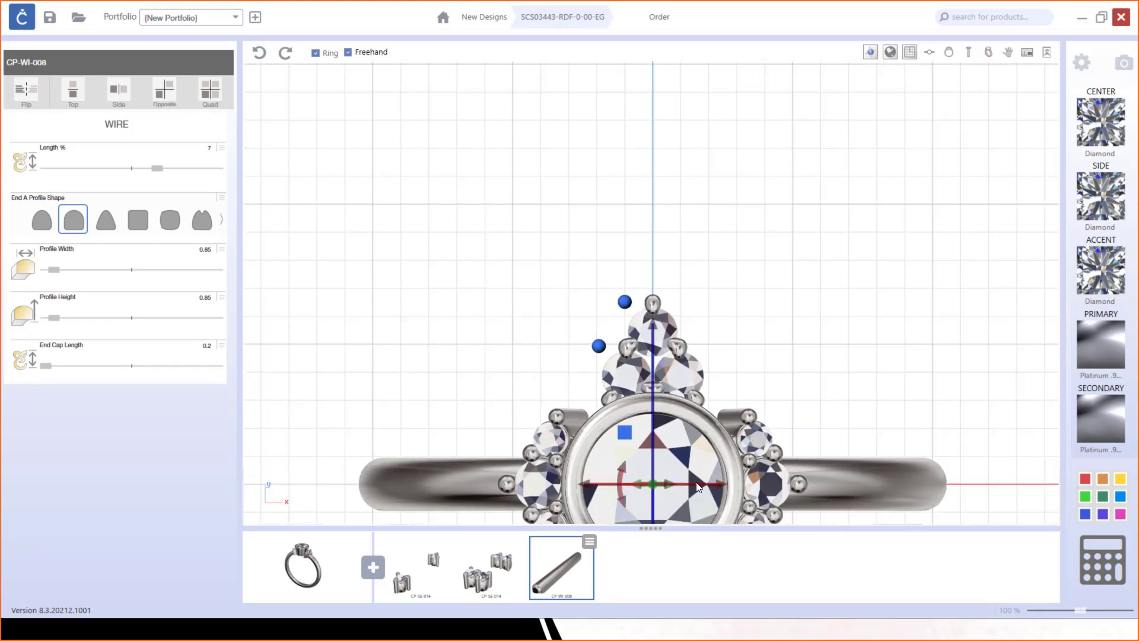
middle_drag(695, 482, 687, 286)
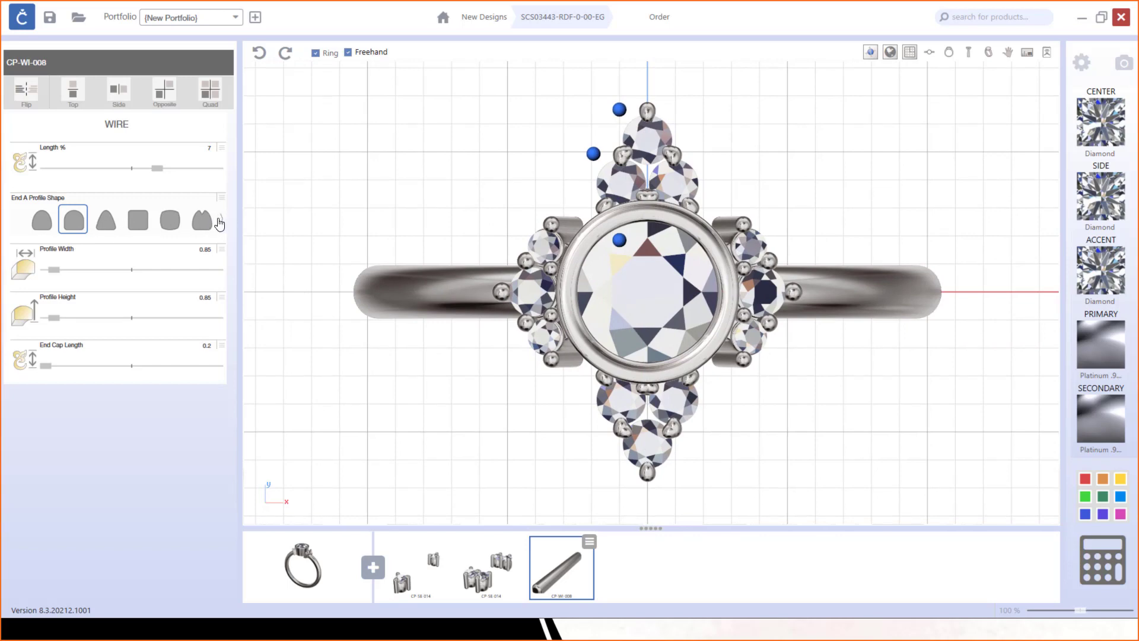
click(220, 224)
click(77, 224)
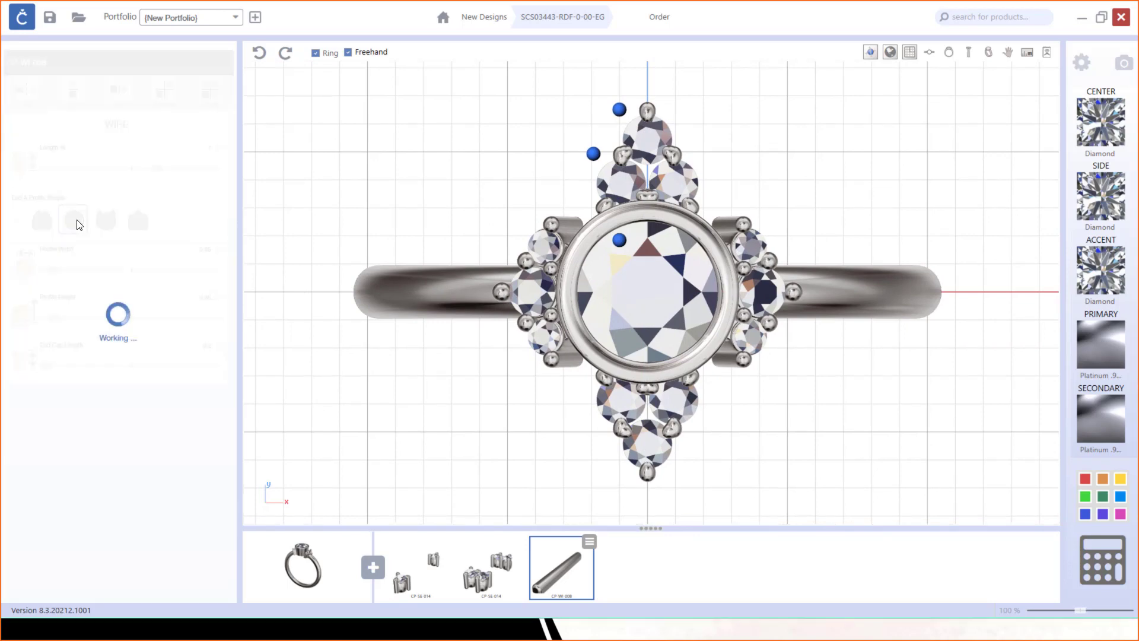
middle_drag(808, 403, 797, 396)
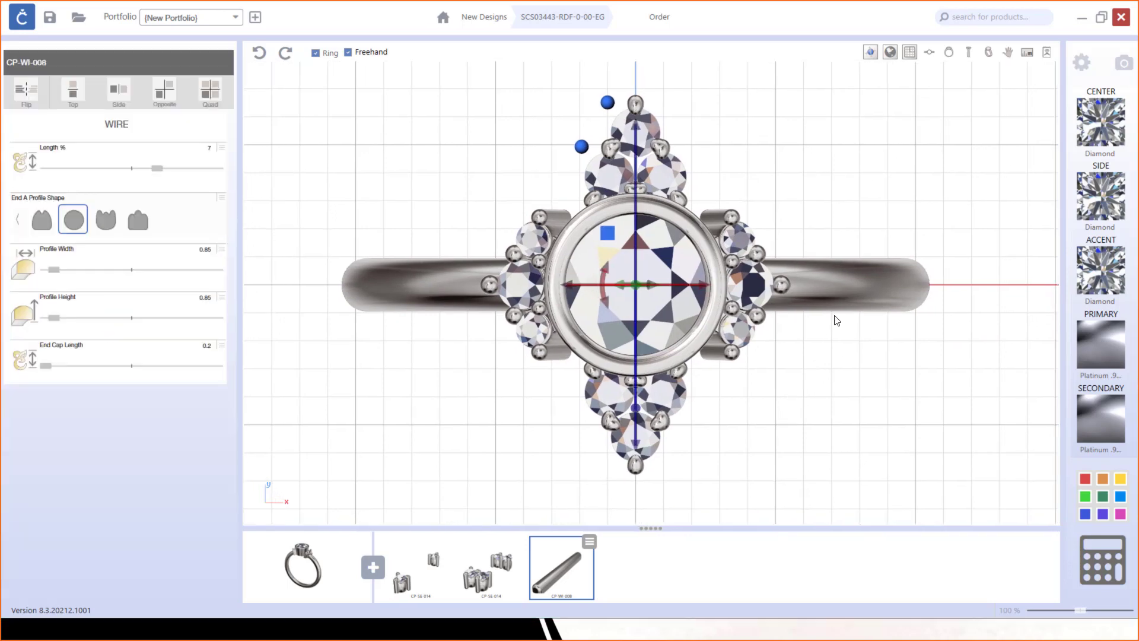
Rotate the wire to stand vertically and raise it to the height of the ring head.
click(987, 52)
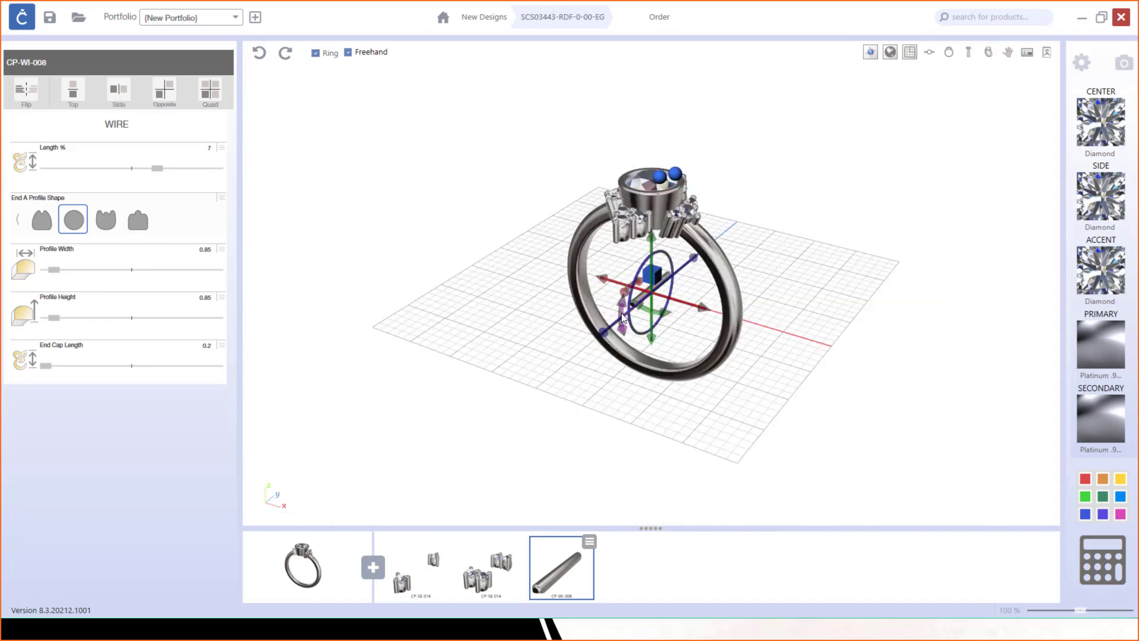
drag(622, 318, 651, 345)
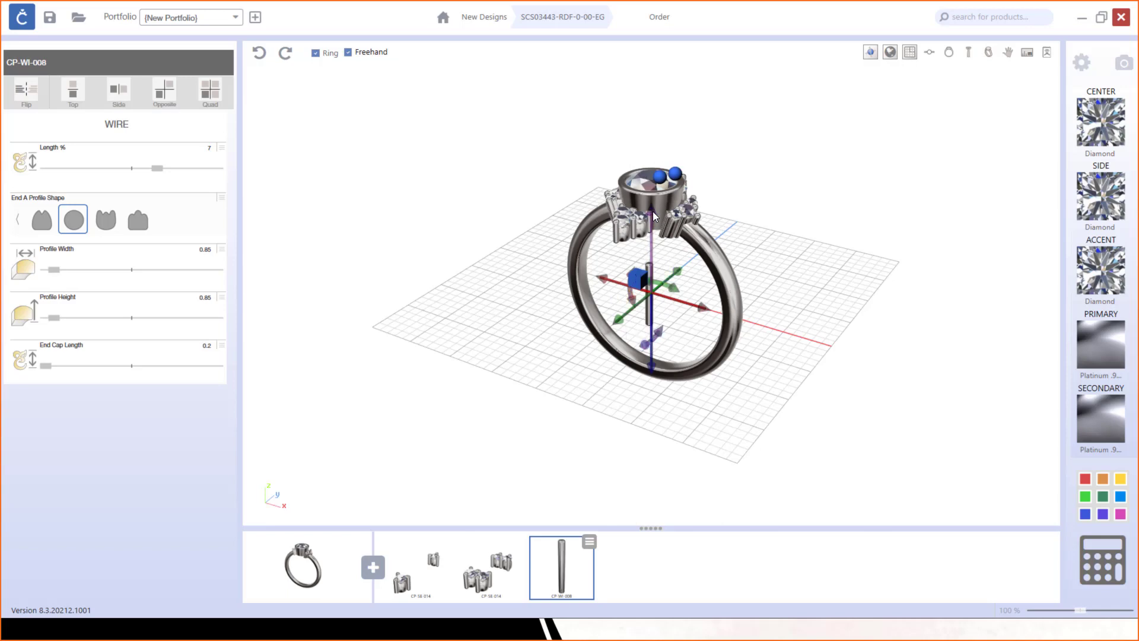
drag(648, 223, 650, 106)
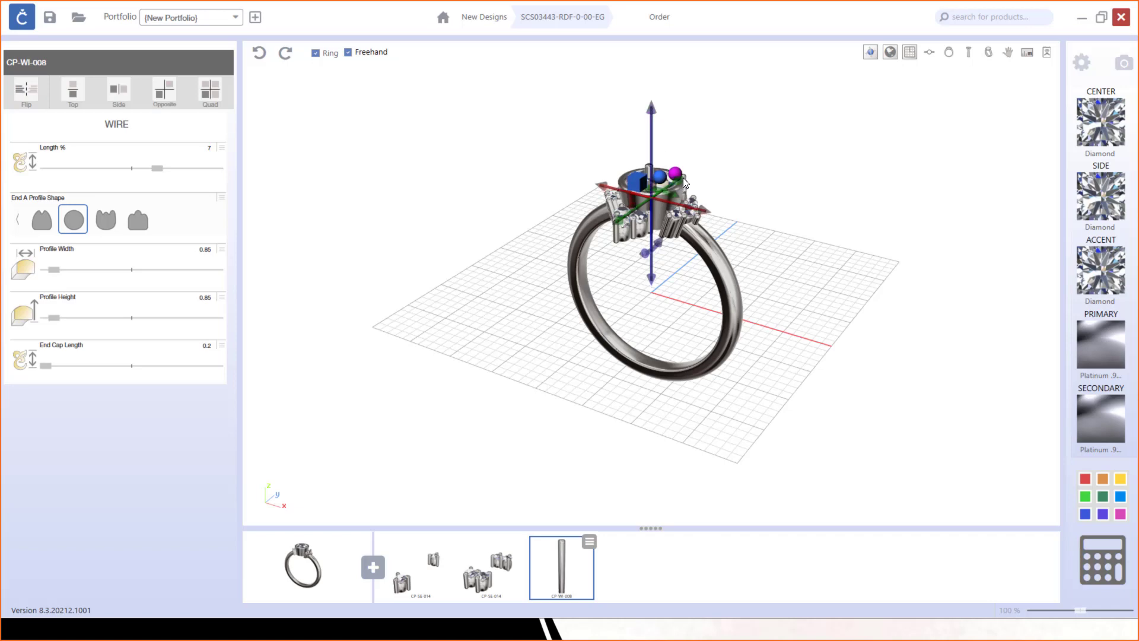
Move the upright wire out from the bezel into the gap between the three stones of the upper cluster.
drag(624, 215, 655, 187)
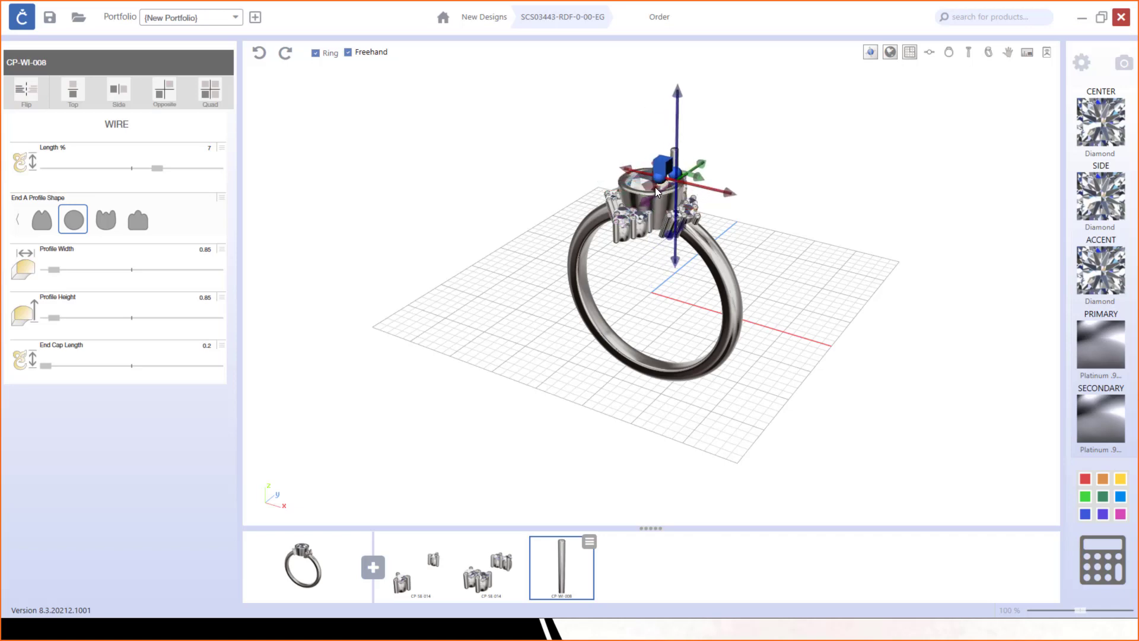
click(928, 52)
scroll(628, 256, up, 6)
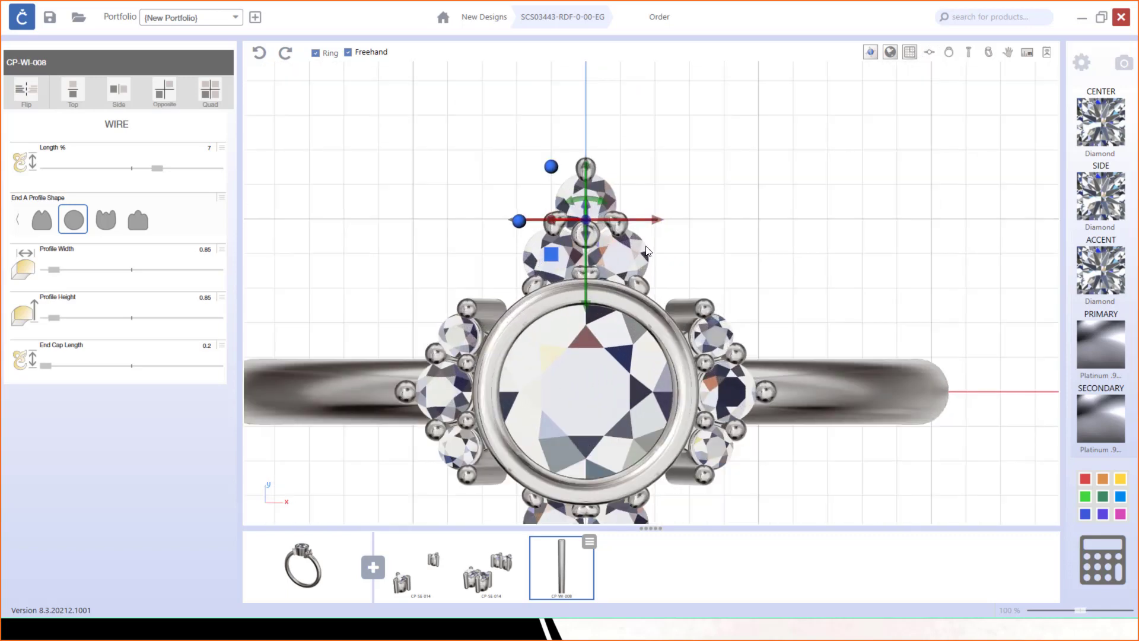
scroll(626, 252, up, 3)
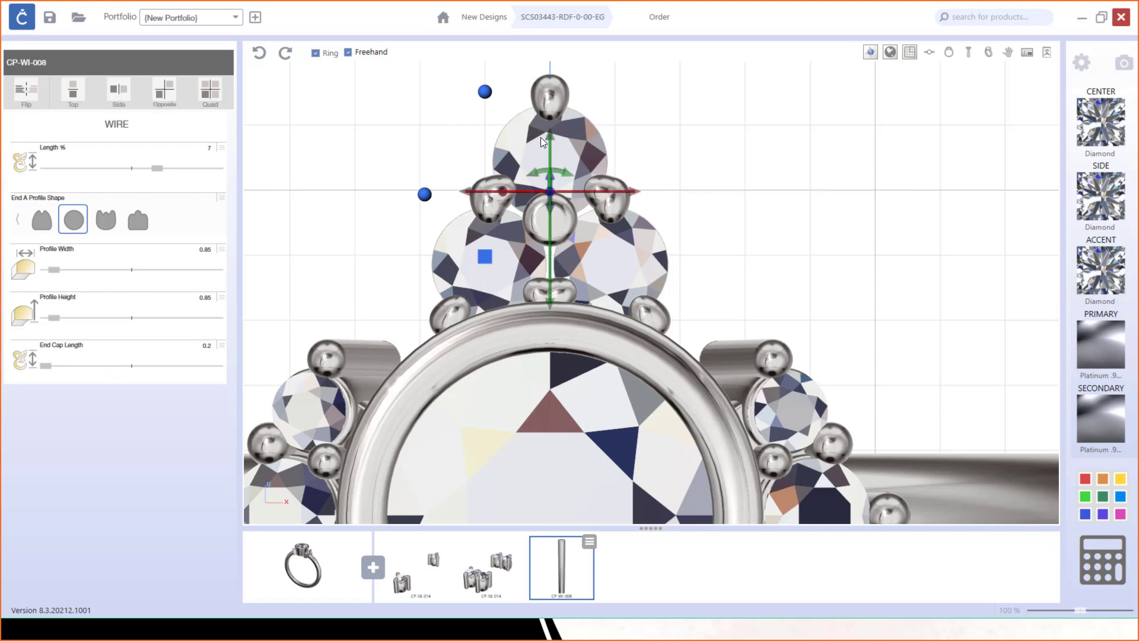
drag(548, 130, 539, 140)
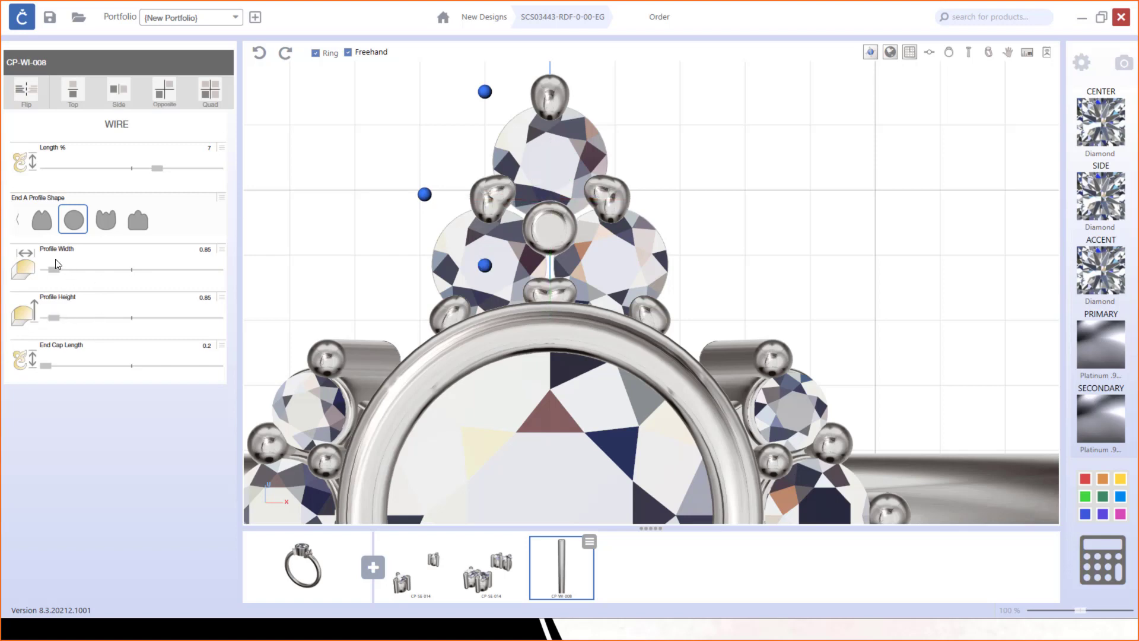
Set the wire's profile width and height to 0.7 and nudge it slightly toward the bezel.
drag(57, 276, 44, 274)
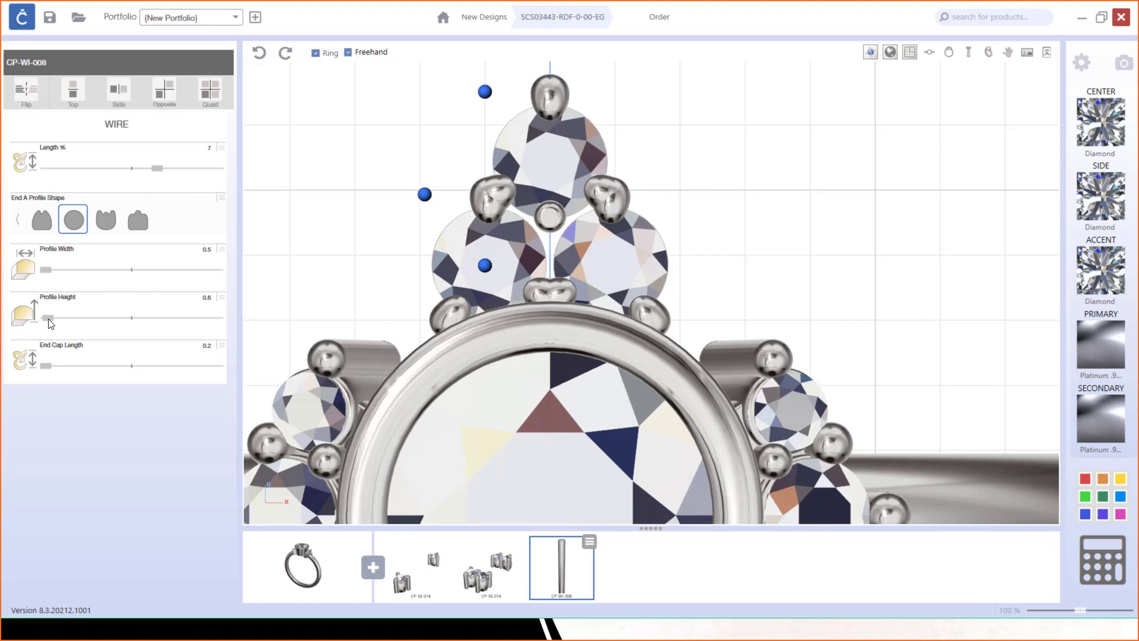
drag(49, 319, 51, 319)
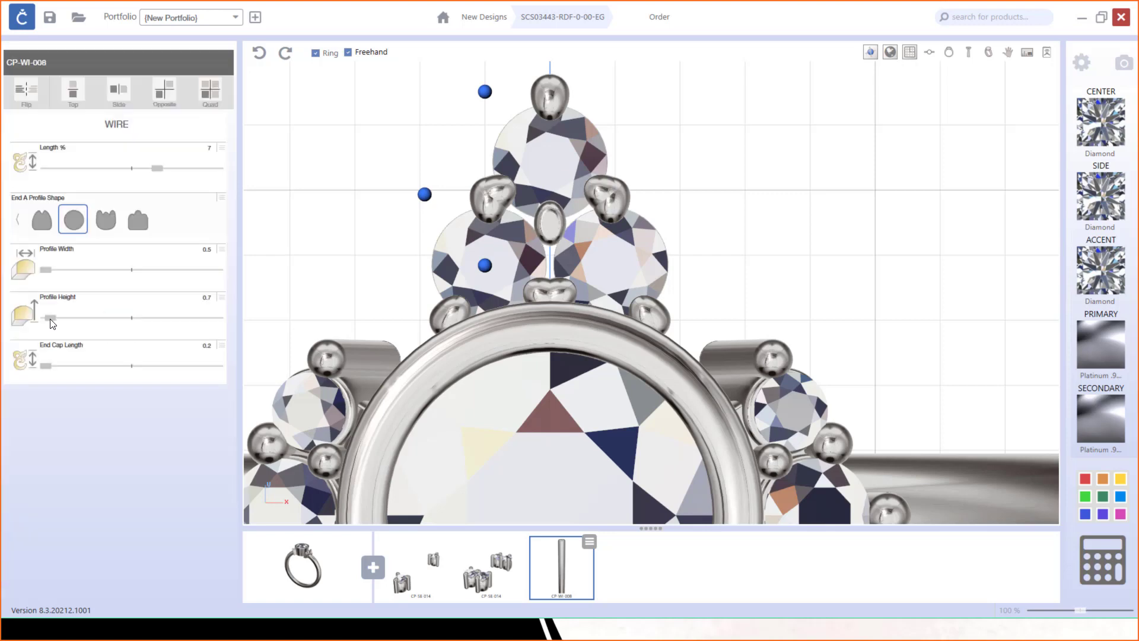
drag(46, 270, 51, 270)
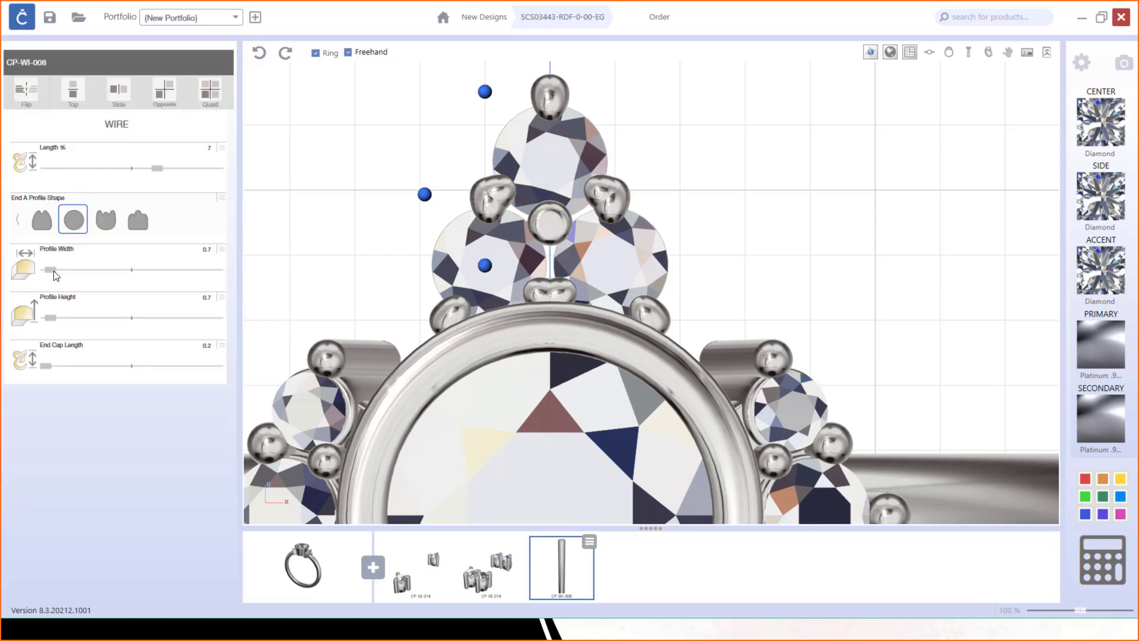
drag(549, 142, 542, 148)
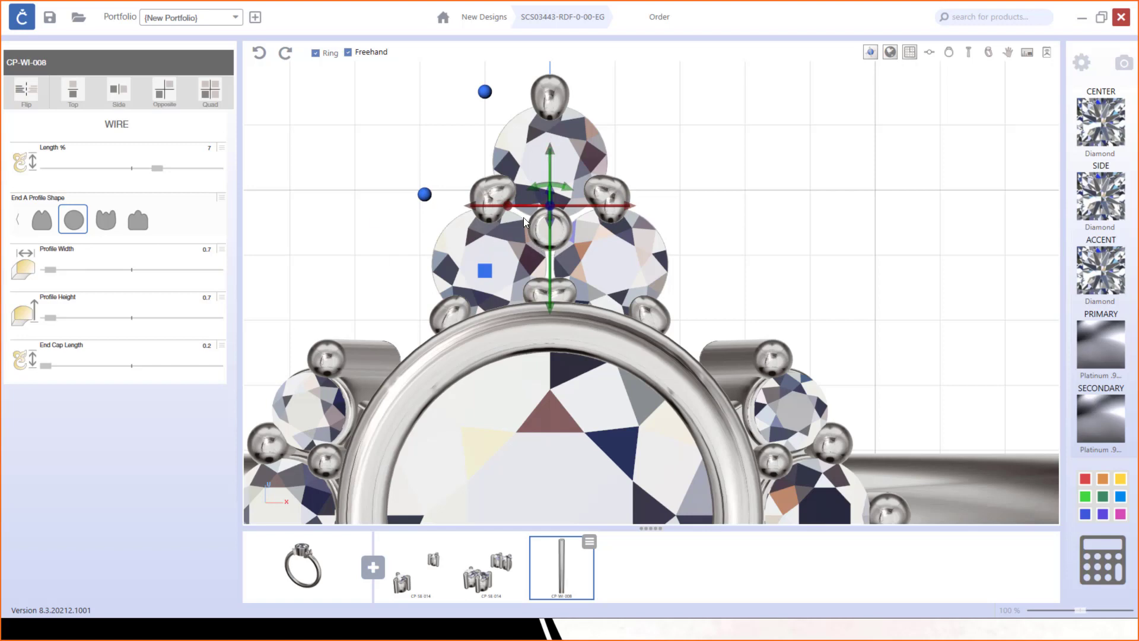
Shorten the wire to a Length % of 1.5 and lower it among the cluster's prongs.
click(988, 55)
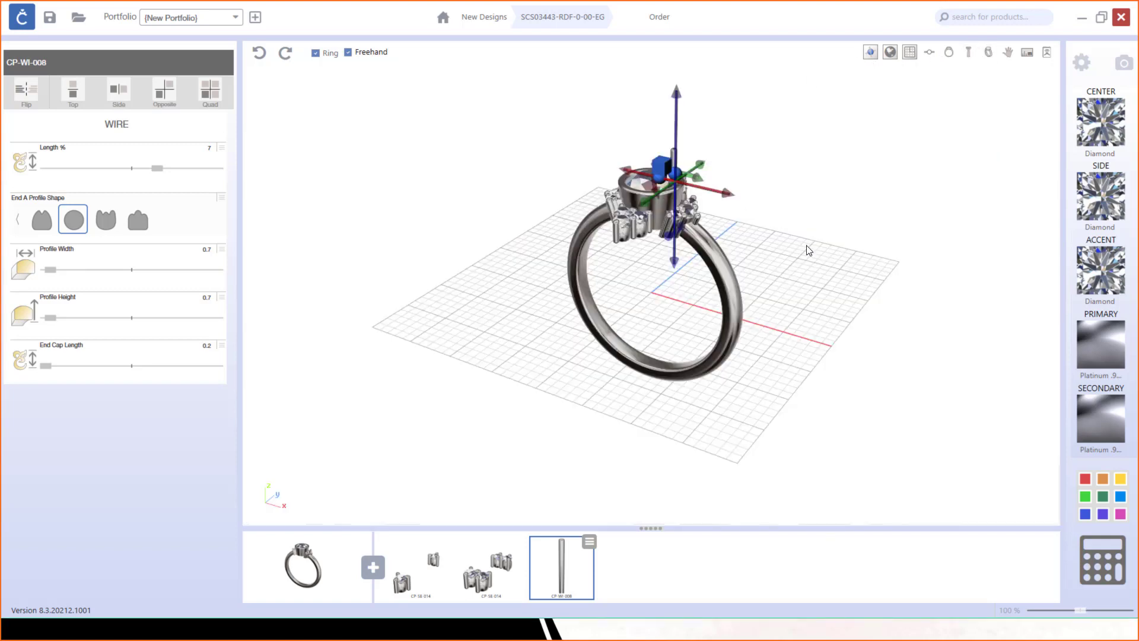
drag(808, 246, 634, 226)
scroll(695, 209, up, 5)
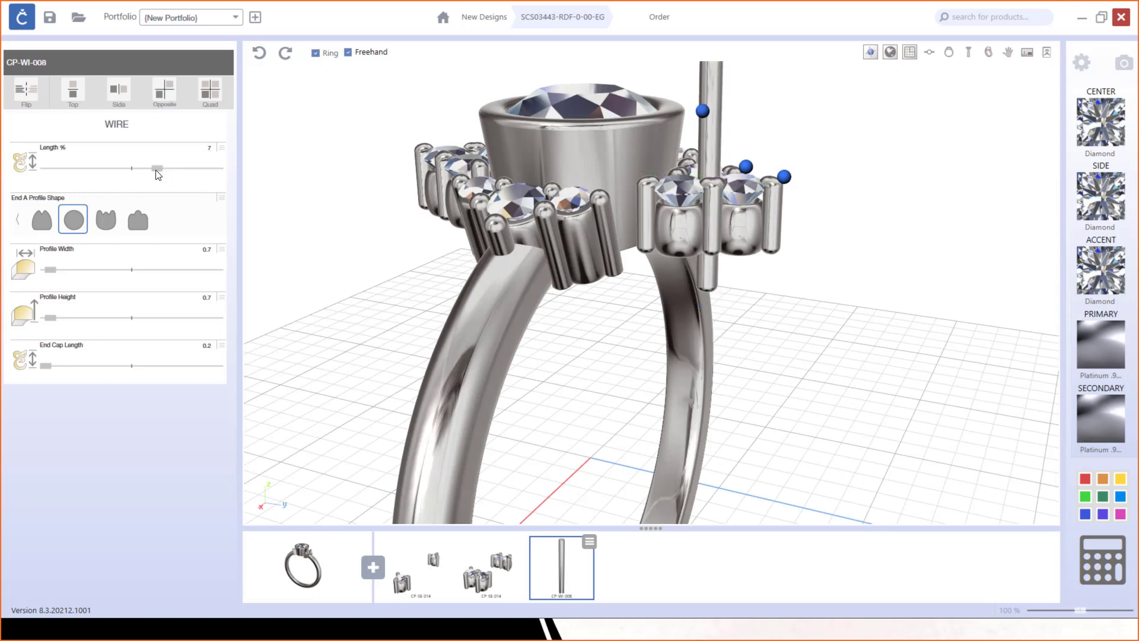
drag(157, 170, 43, 172)
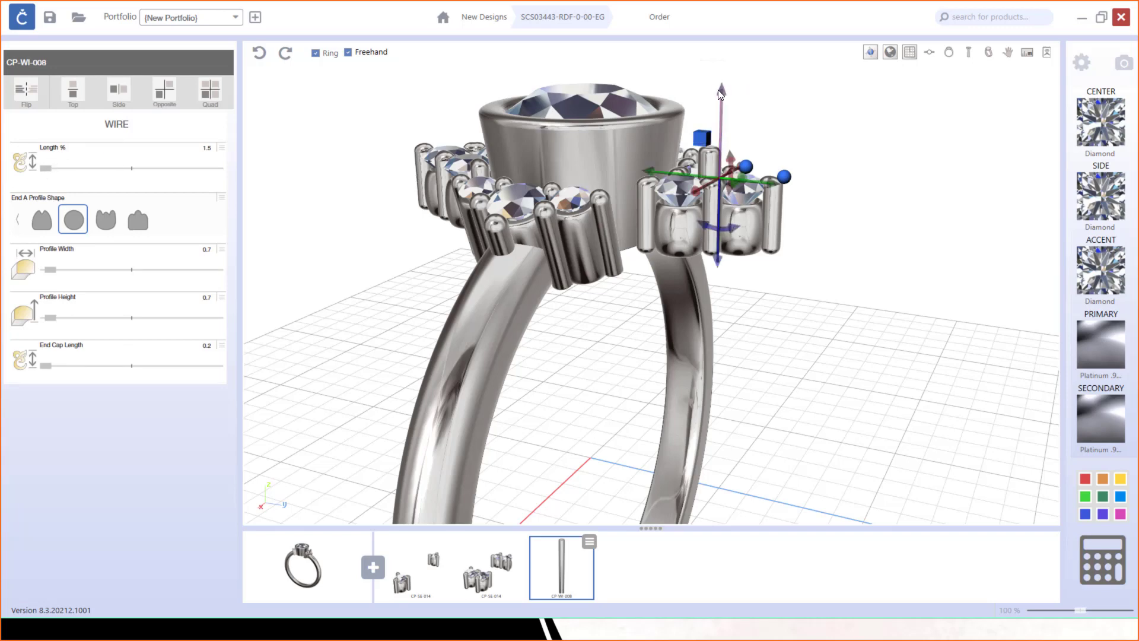
drag(721, 90, 706, 117)
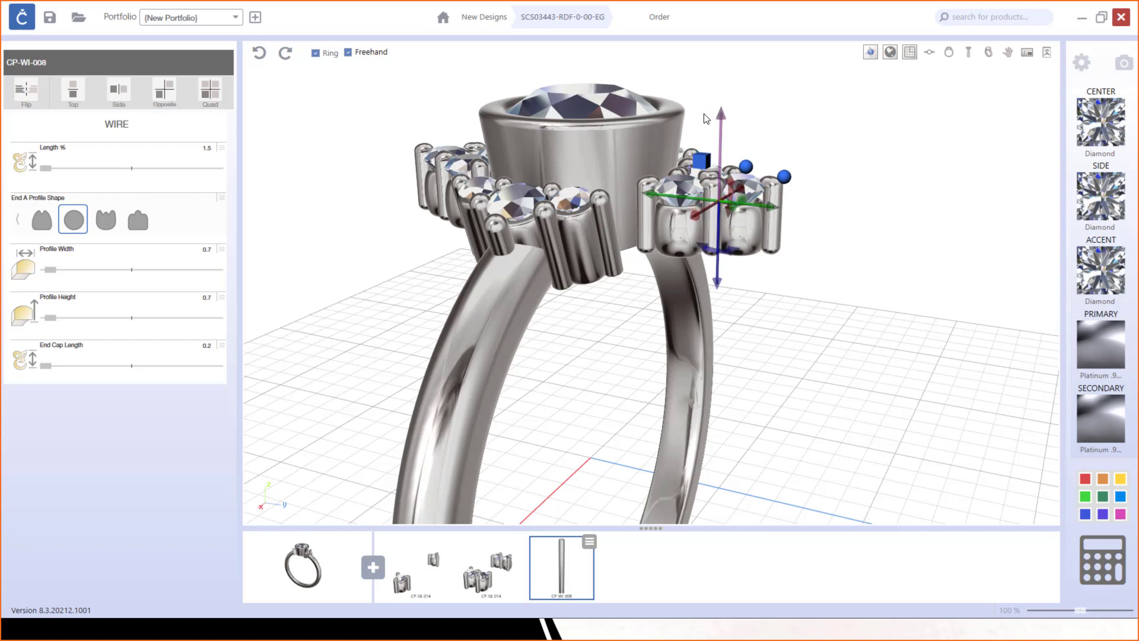
Check the wire from below, set its Length % to 1.97, and lower it slightly between the settings.
scroll(718, 141, up, 5)
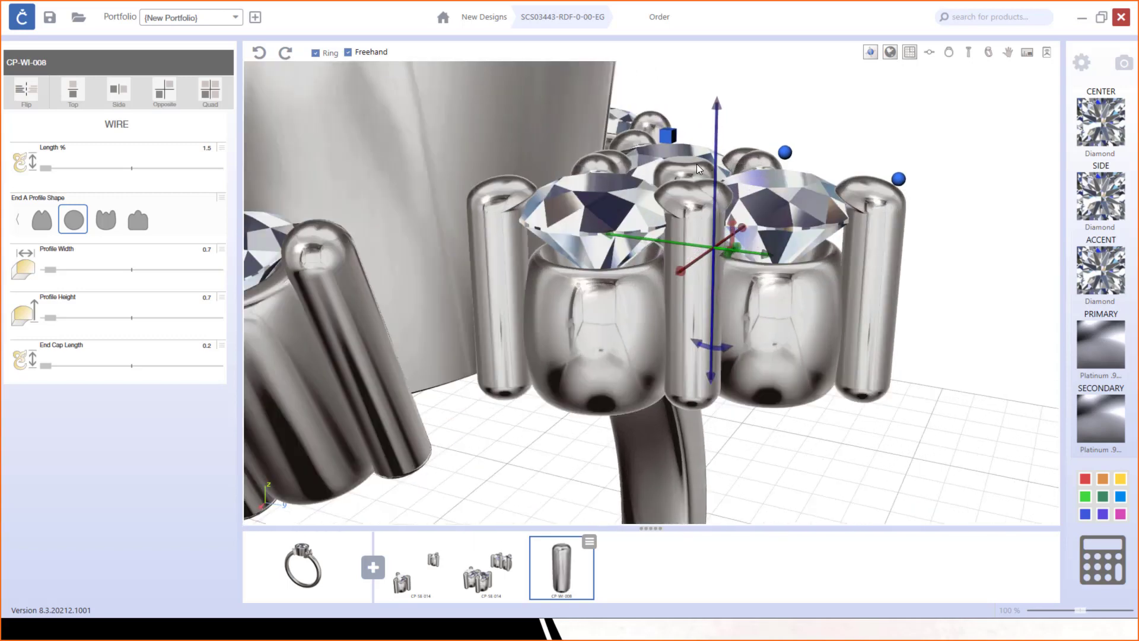
right_drag(807, 355, 516, 199)
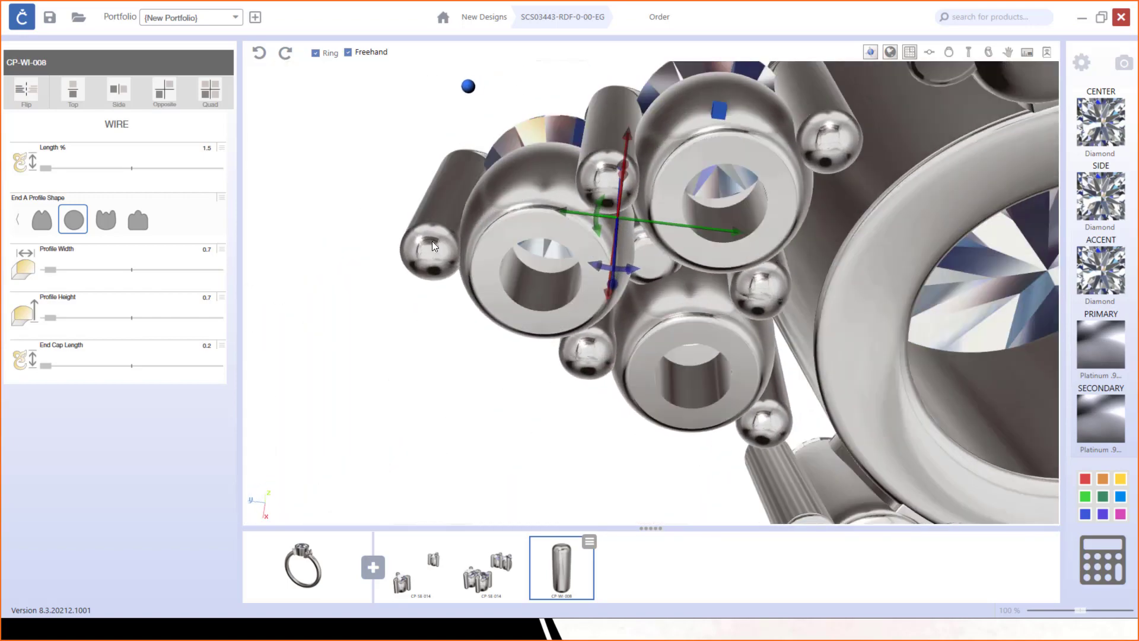
click(50, 170)
drag(49, 173, 56, 172)
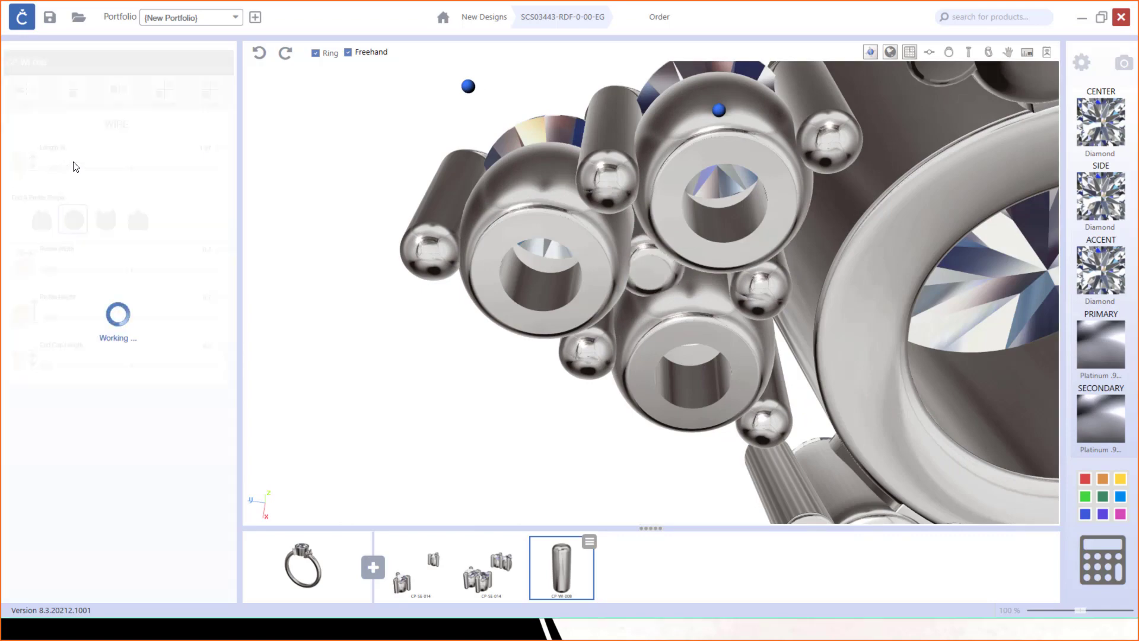
right_drag(754, 215, 758, 330)
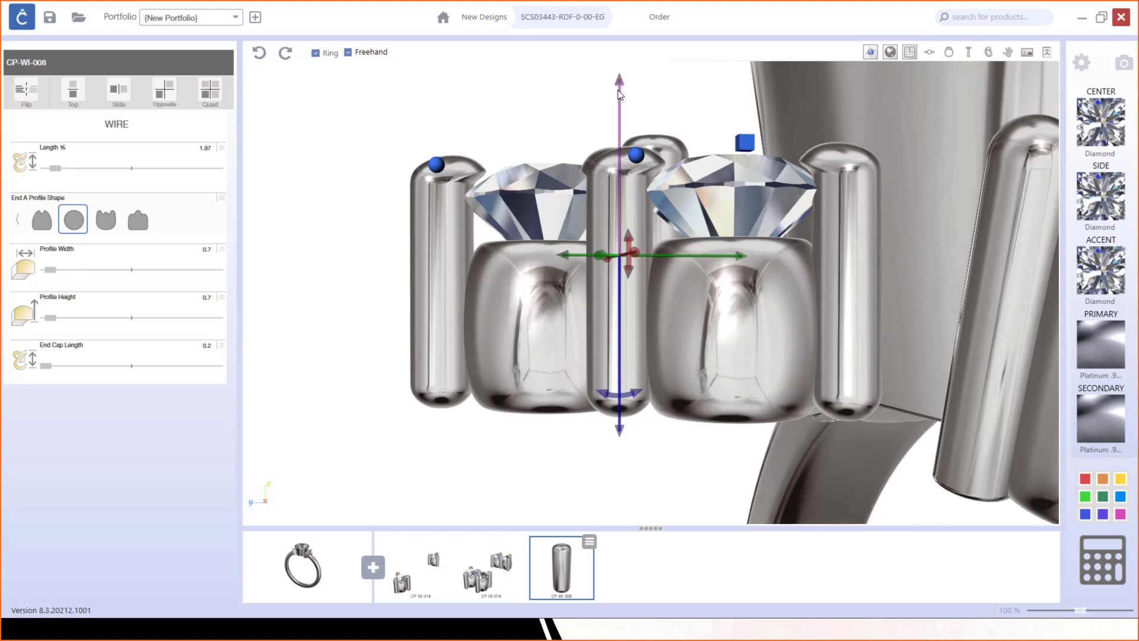
drag(615, 98, 613, 100)
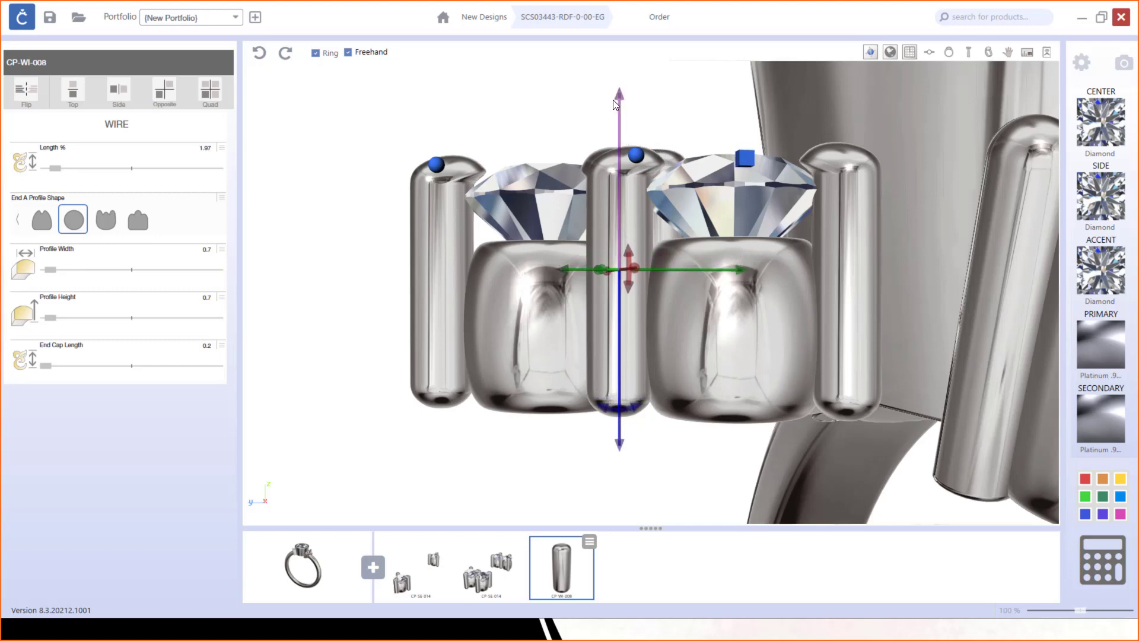
Fine-tune the wire's height in the side view, lowering its top to about the level of the neighboring prongs.
click(988, 53)
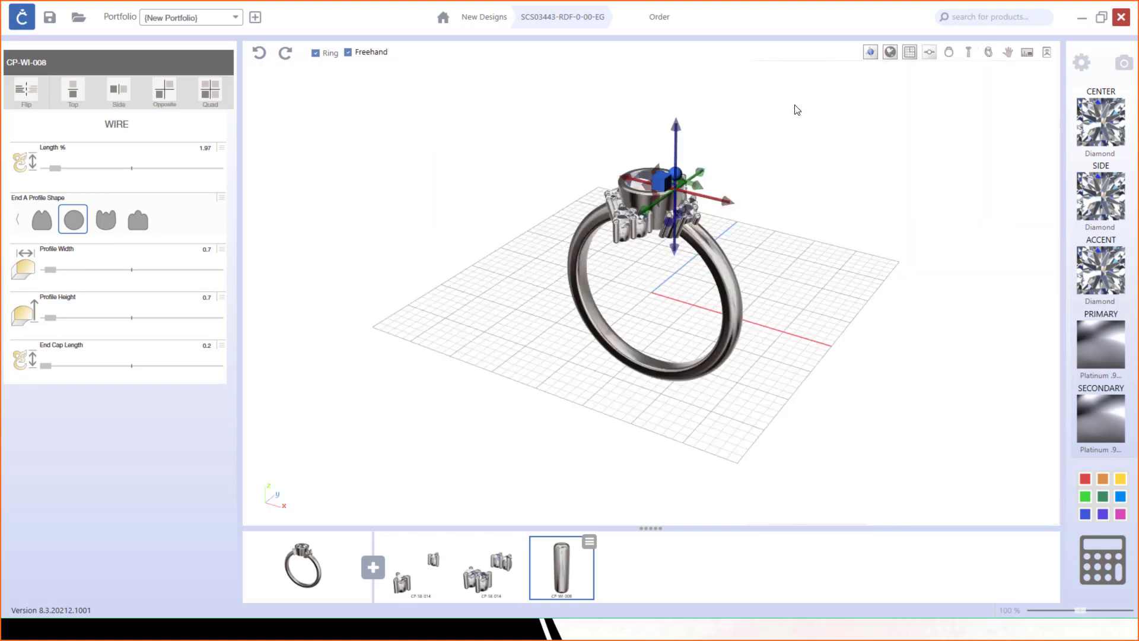
click(969, 53)
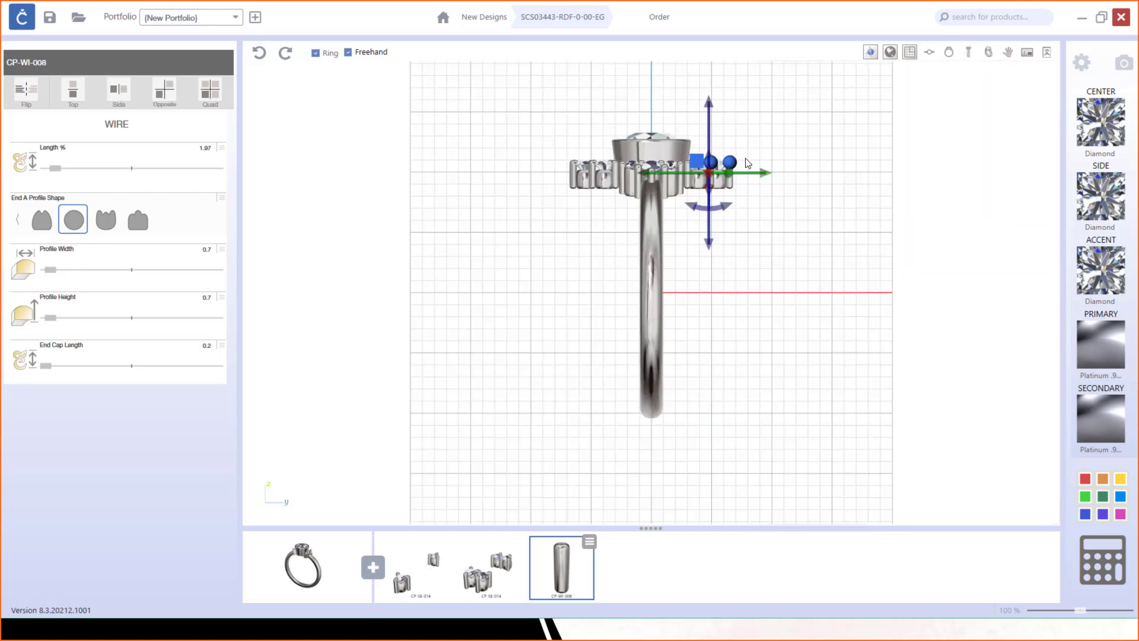
scroll(748, 163, up, 6)
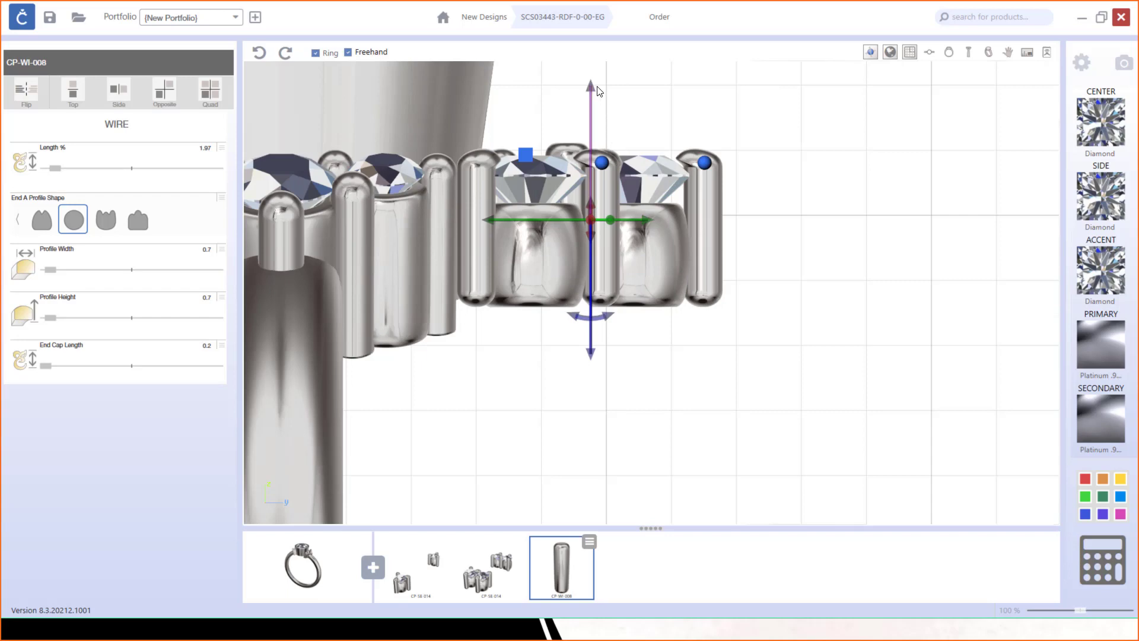
drag(592, 89, 592, 97)
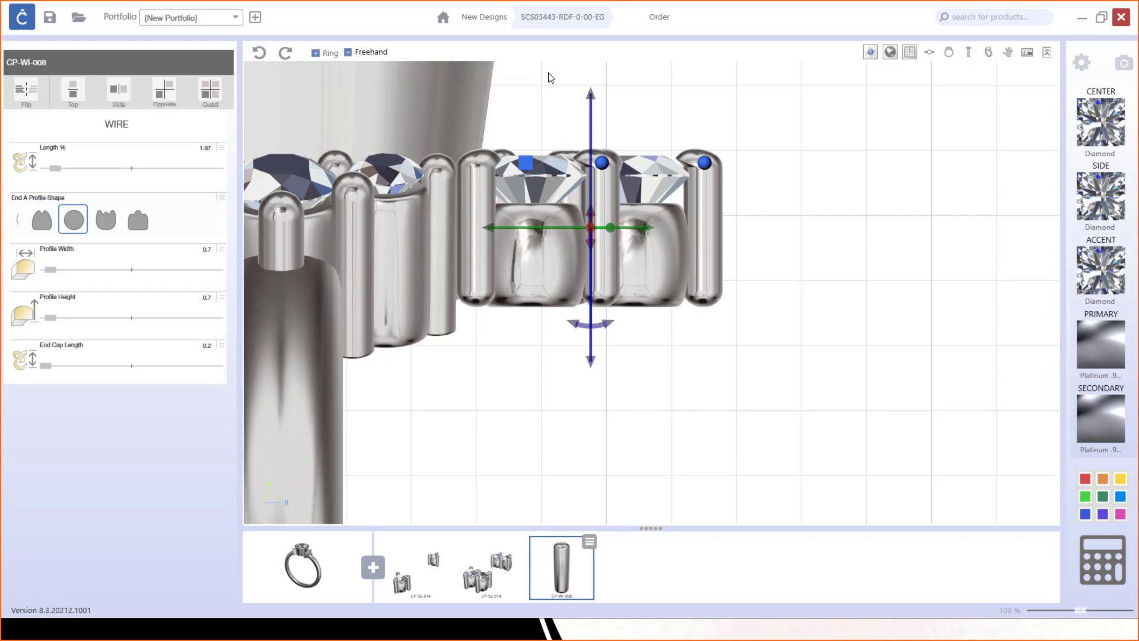
Mirror the wire to the lower three-stone cluster with Top symmetry and deselect it.
click(947, 52)
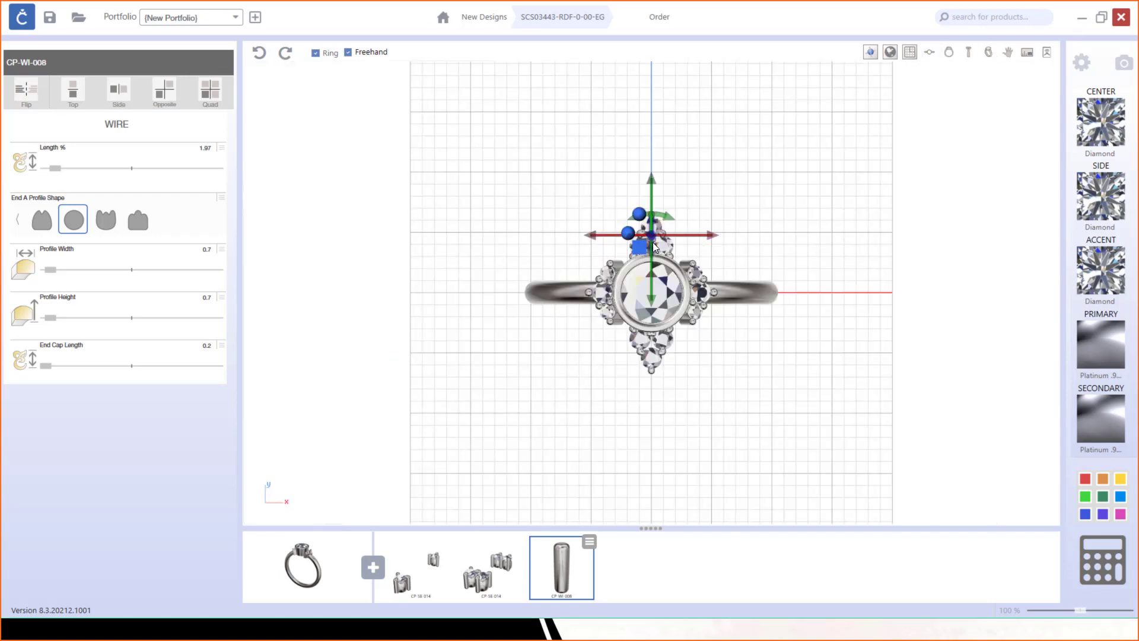
scroll(660, 354, up, 3)
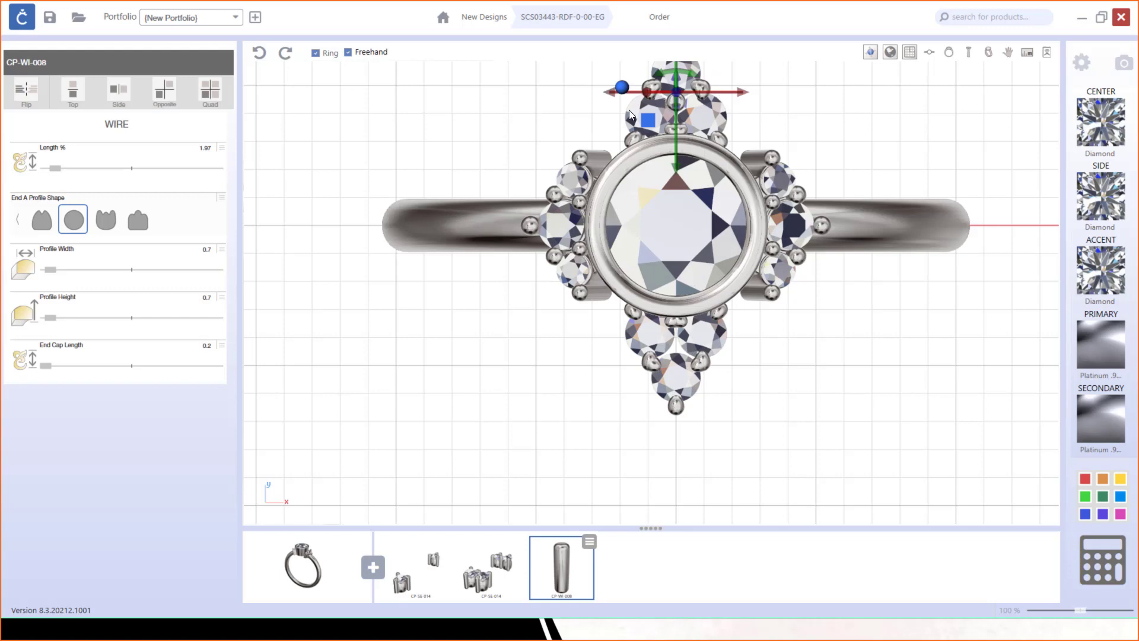
click(83, 95)
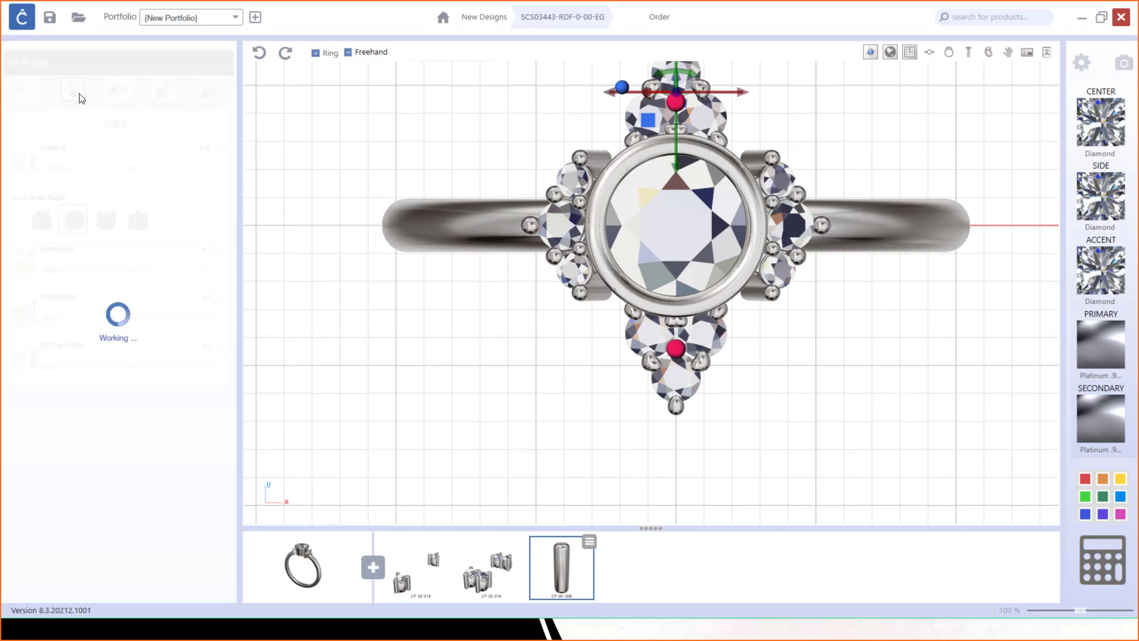
click(775, 354)
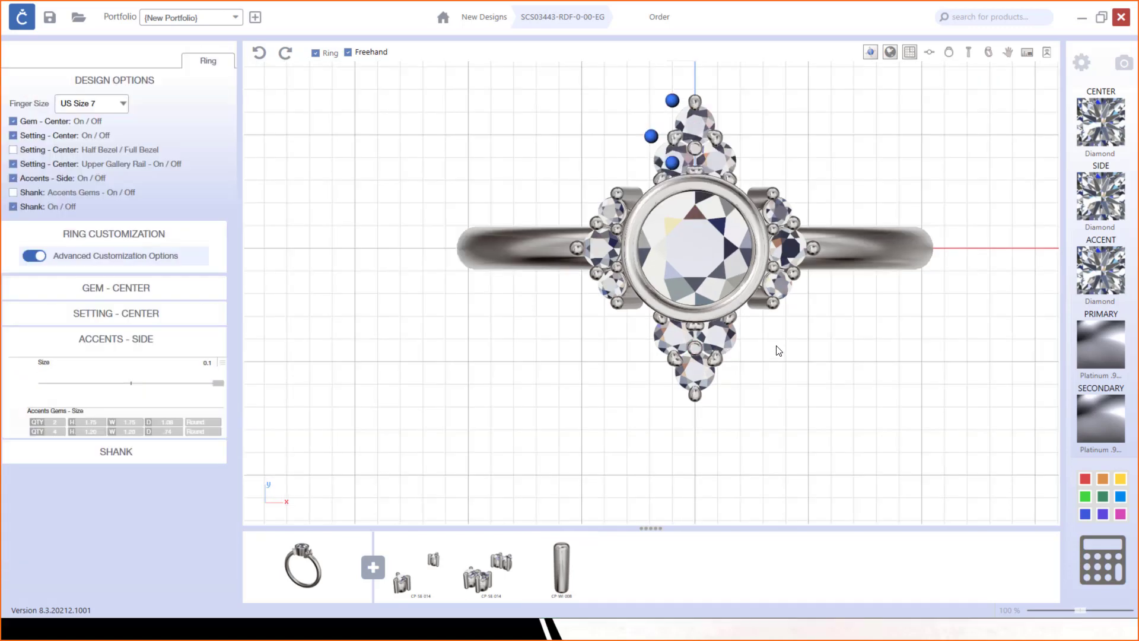
Inspect the whole ring with its mirrored clusters in the perspective view, from the side and from above.
scroll(789, 345, down, 2)
right_drag(851, 342, 716, 334)
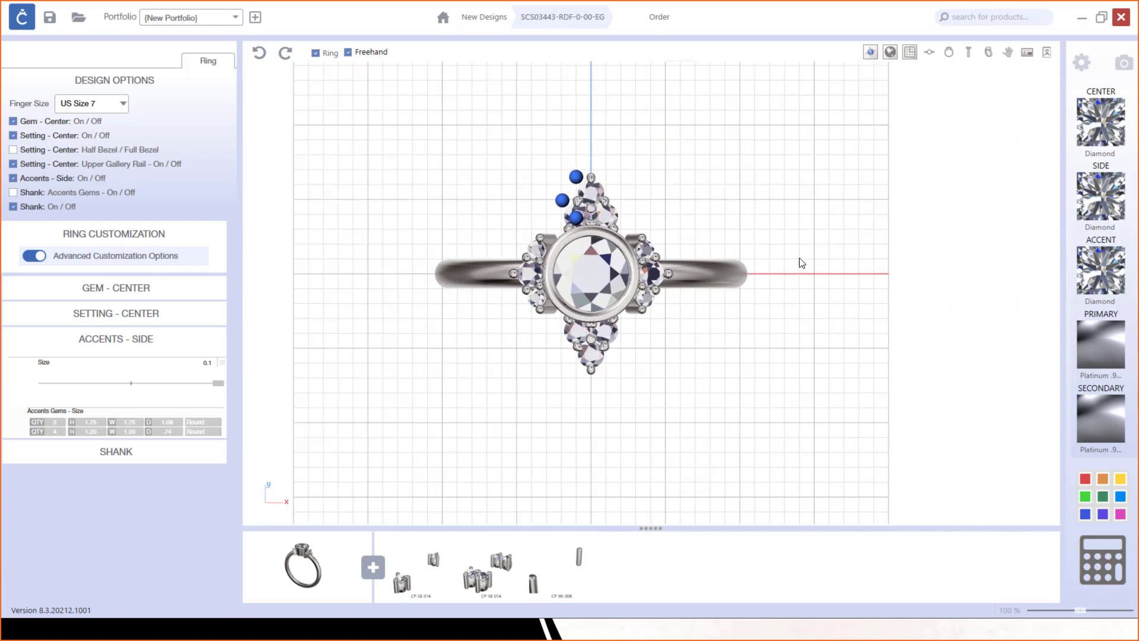
click(988, 52)
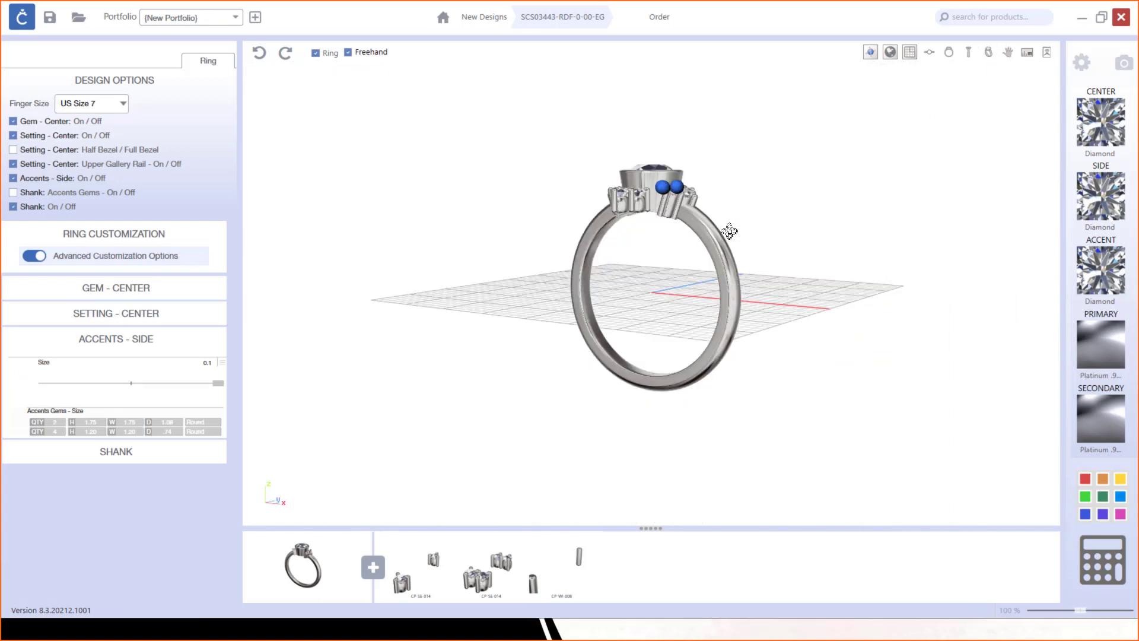
drag(734, 221, 784, 395)
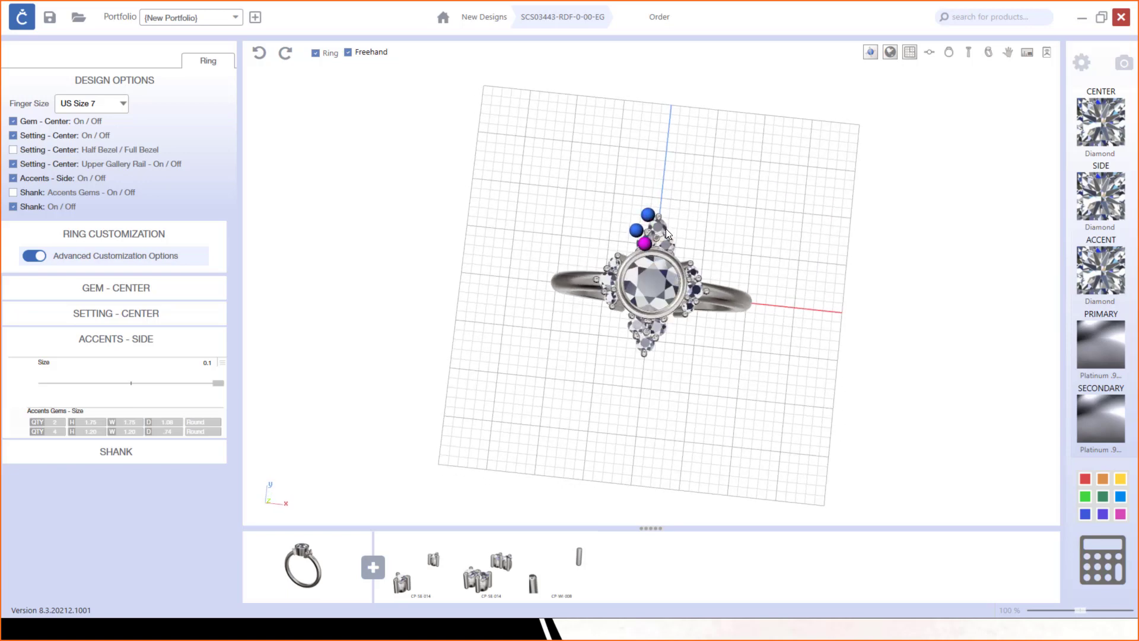
scroll(666, 249, up, 3)
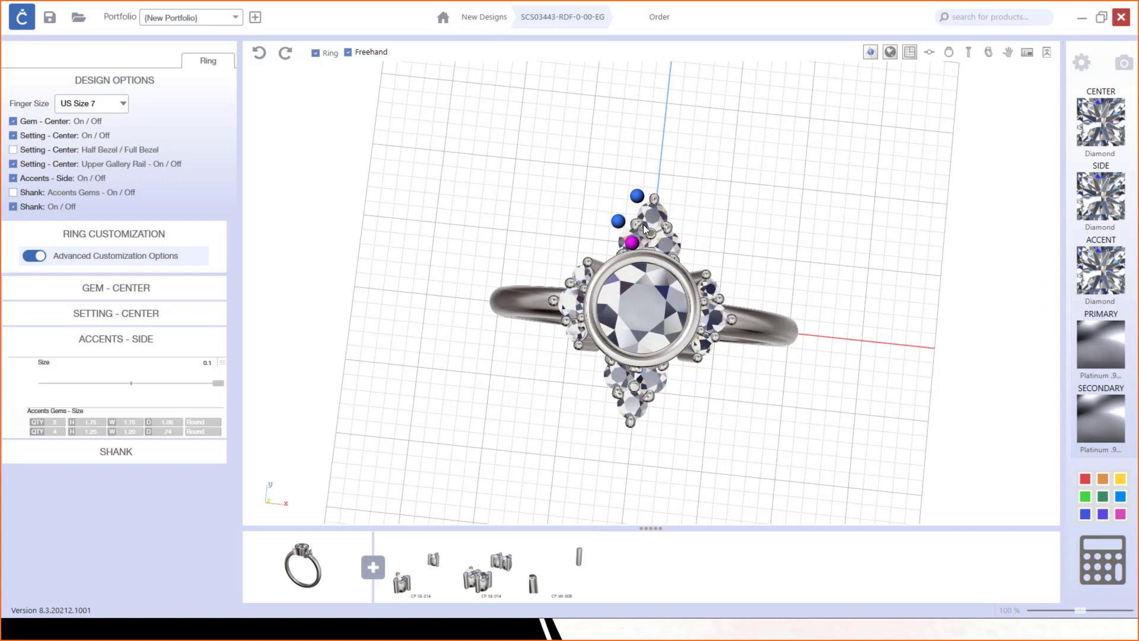
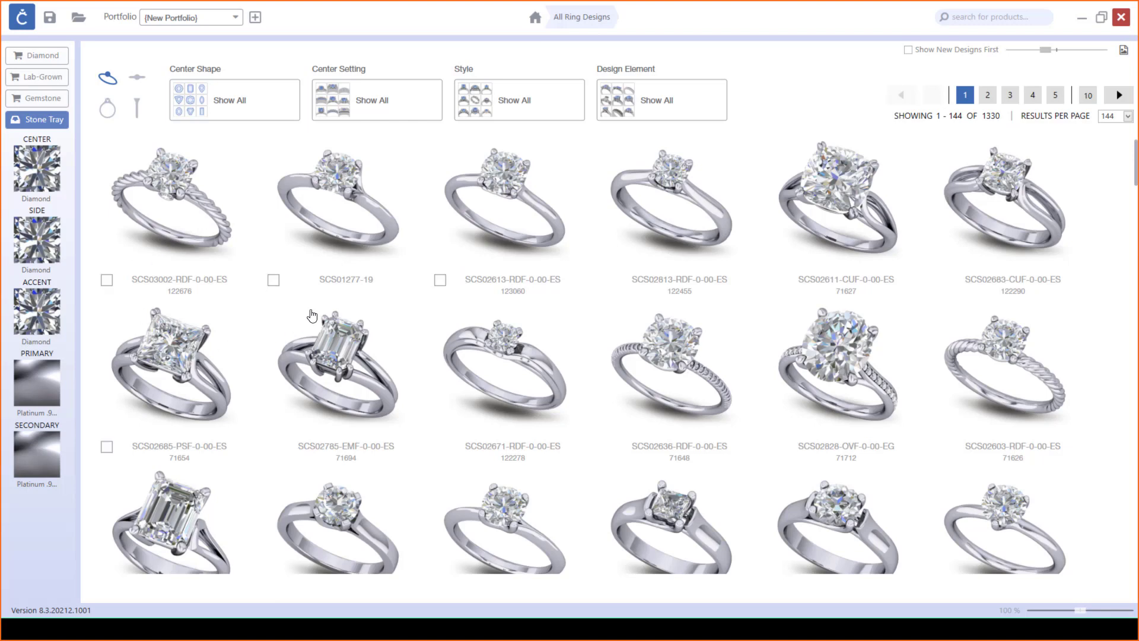
click(440, 280)
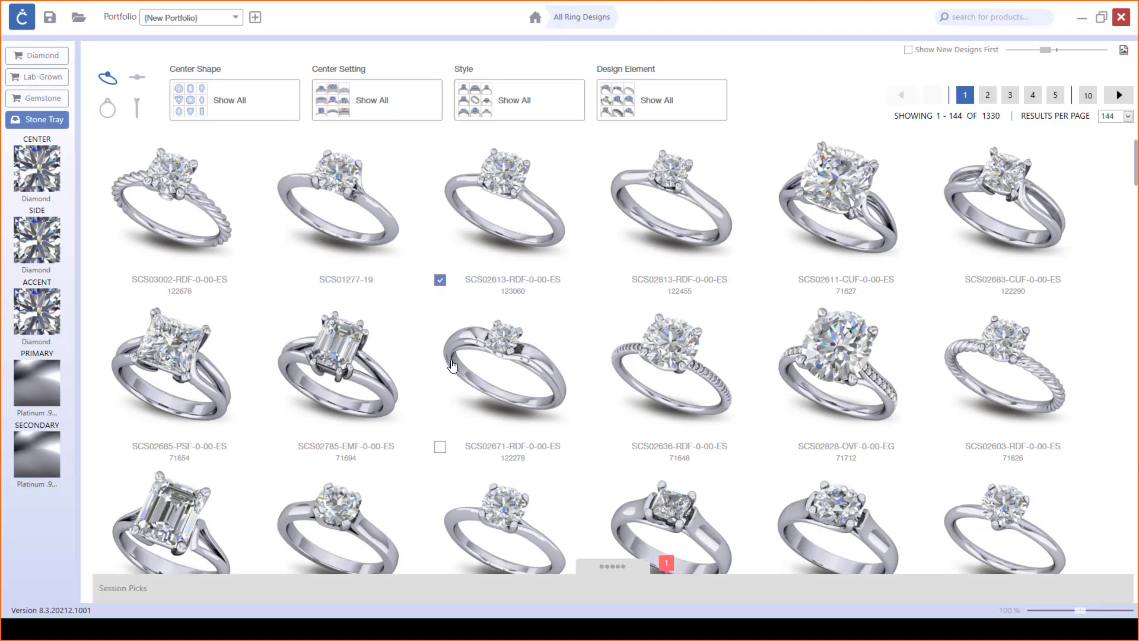
click(440, 447)
click(606, 447)
click(439, 280)
click(440, 447)
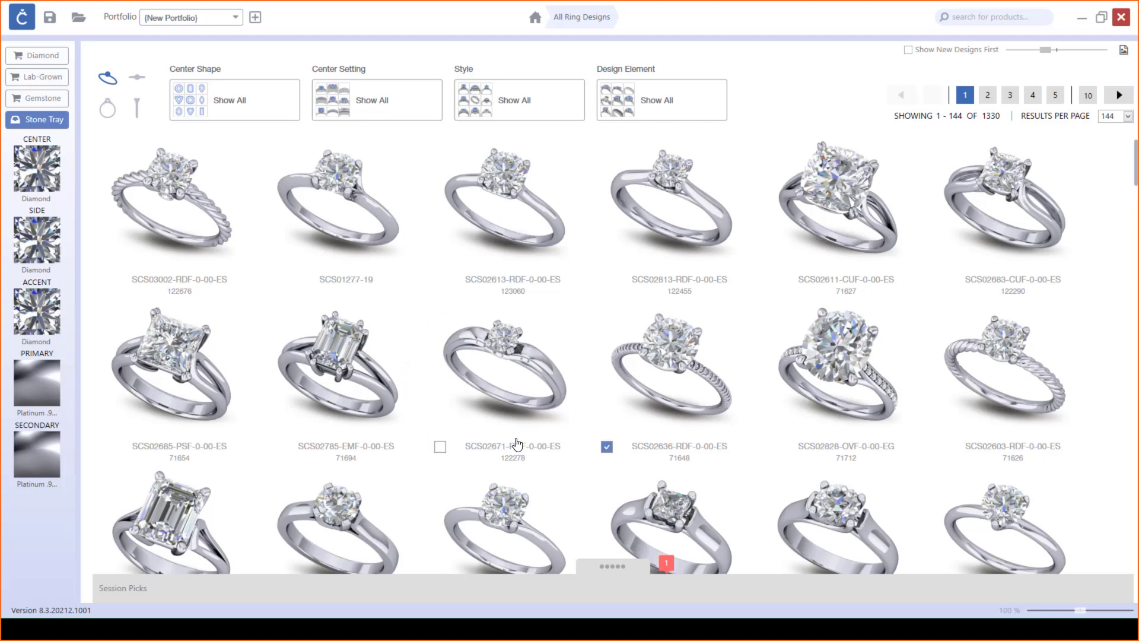
click(607, 447)
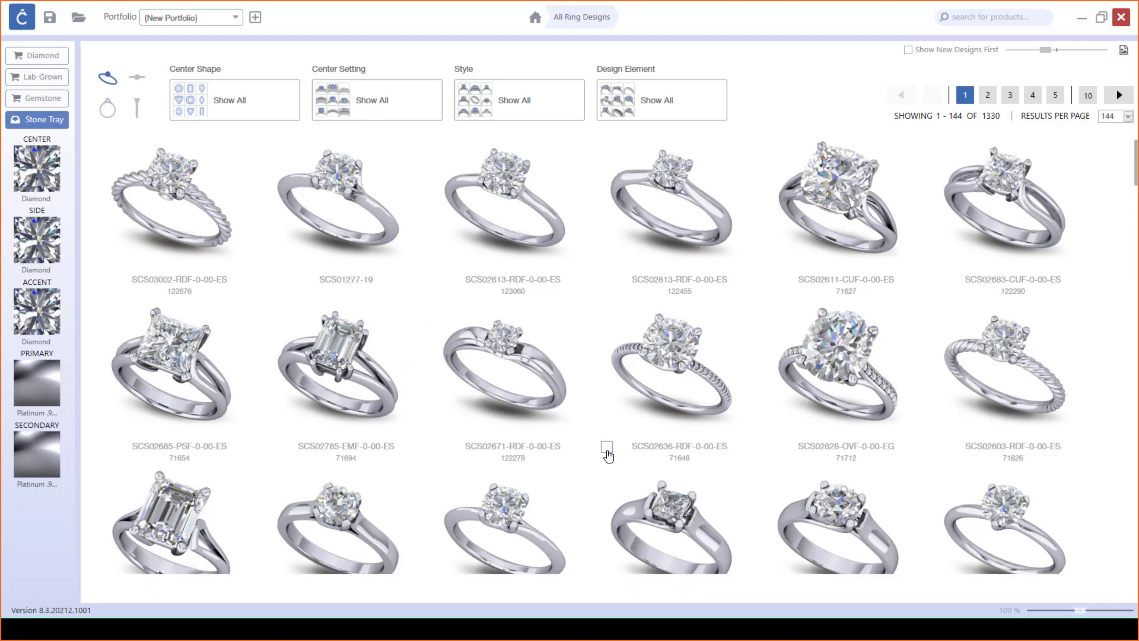
Filter the ring designs by the Halo design element and the Prong center setting.
click(635, 105)
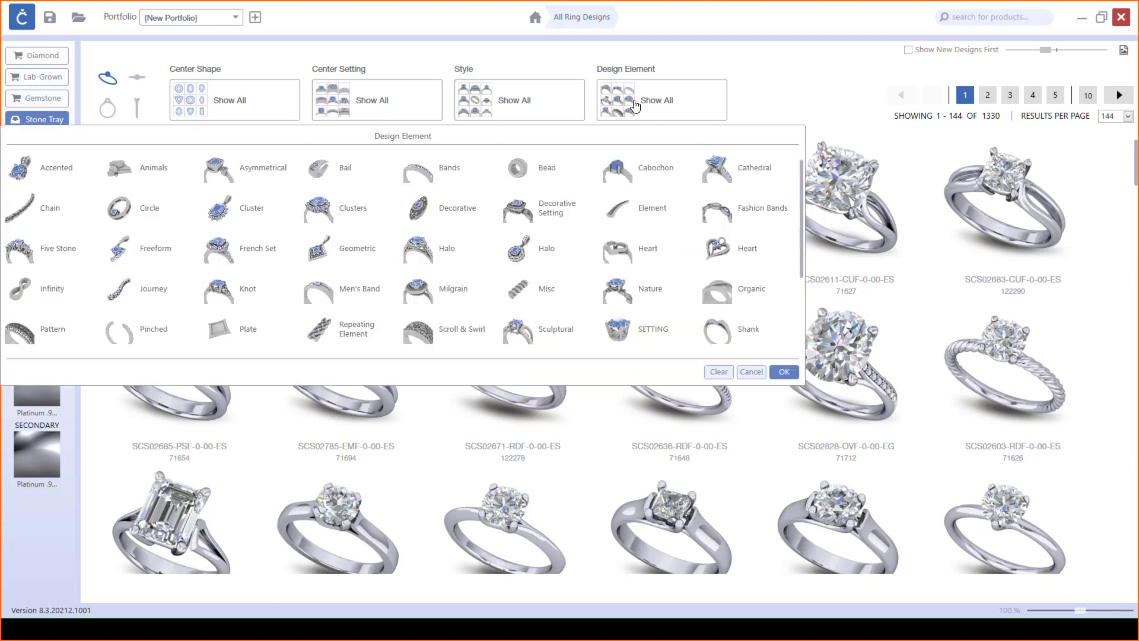
click(417, 260)
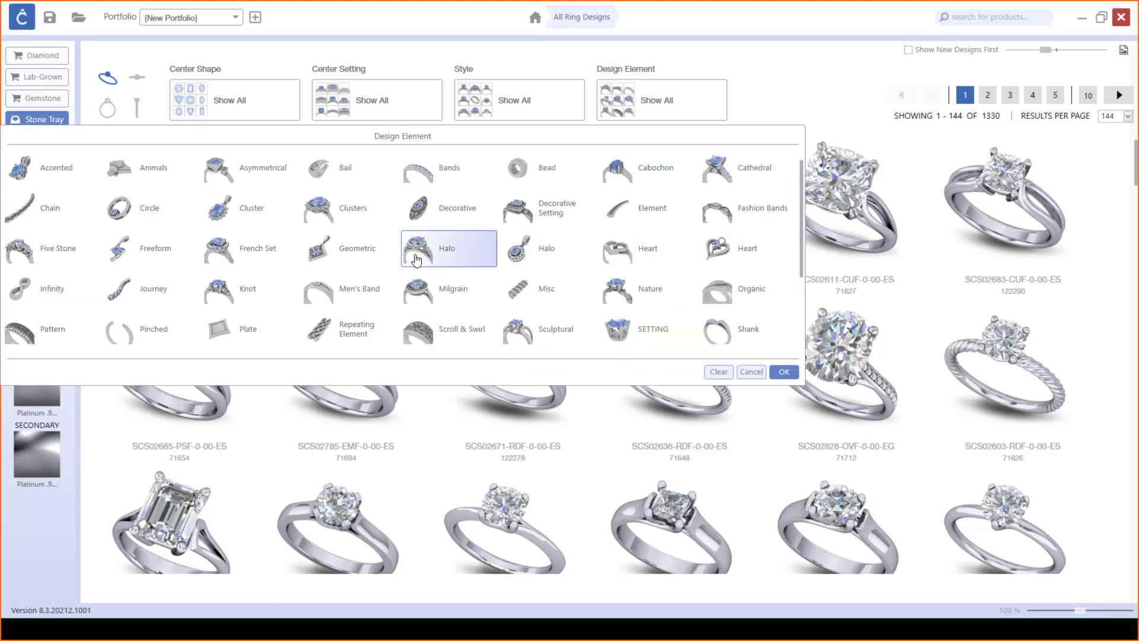
click(779, 373)
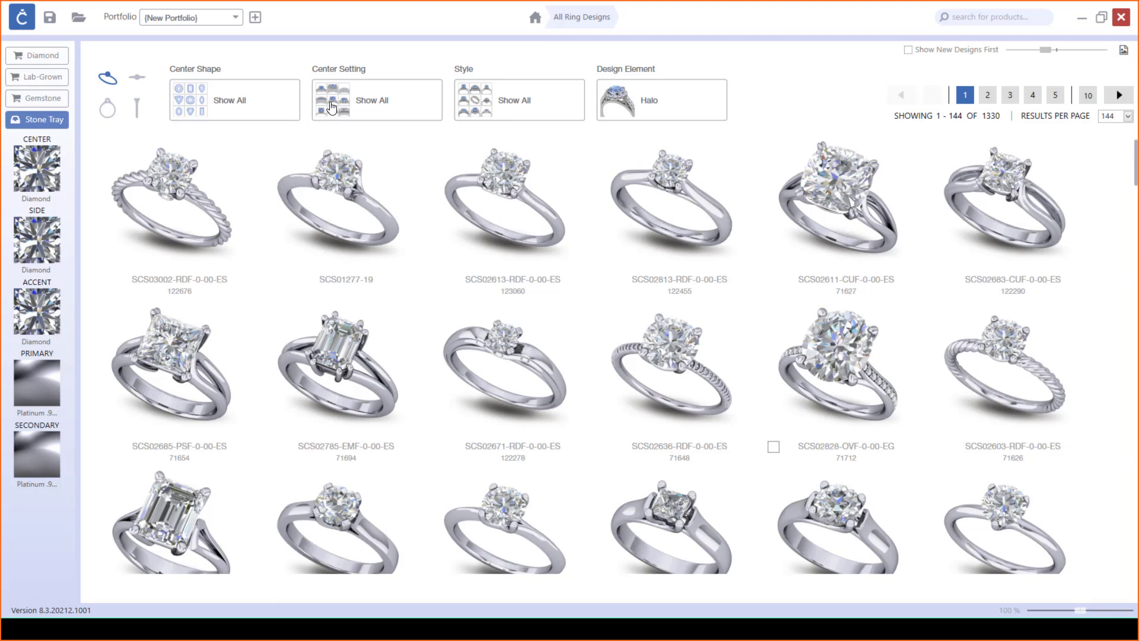
click(331, 108)
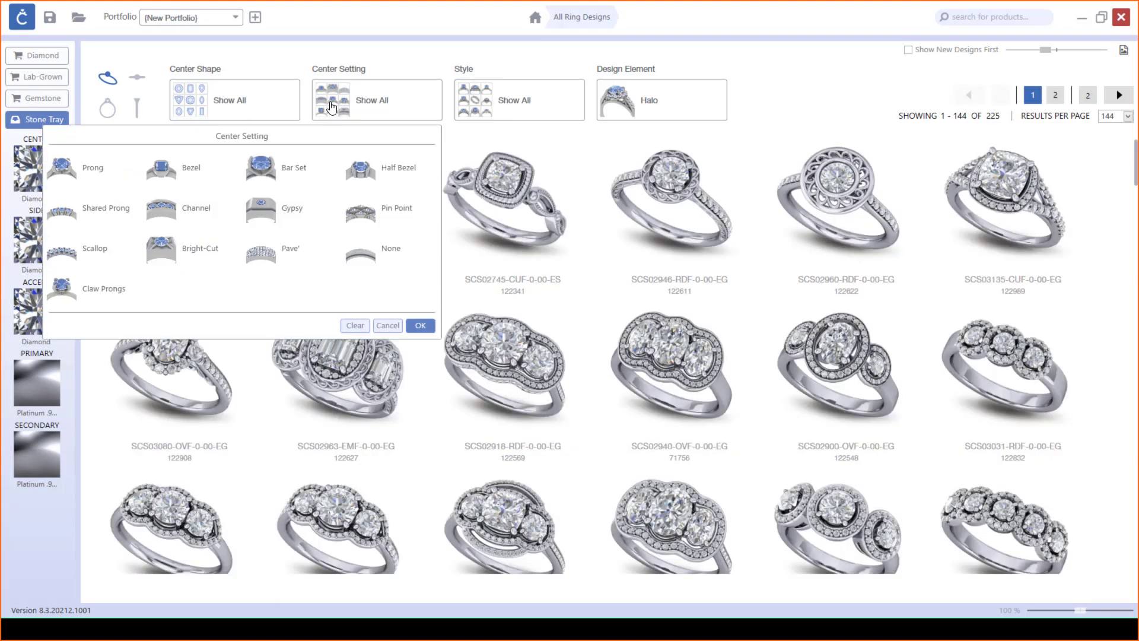
click(90, 166)
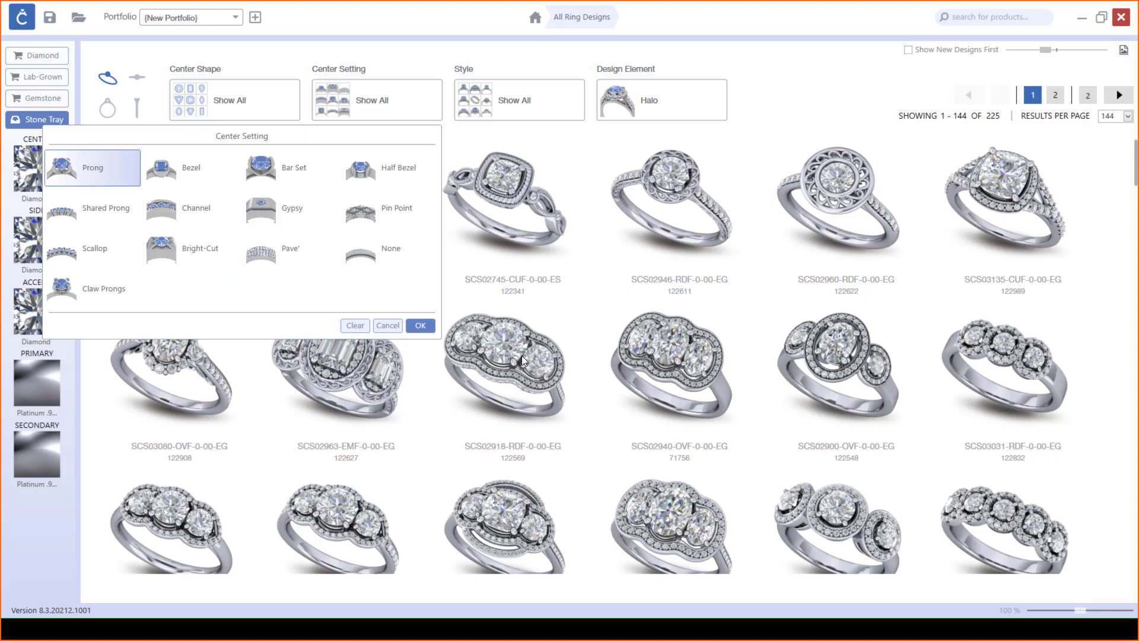
click(433, 327)
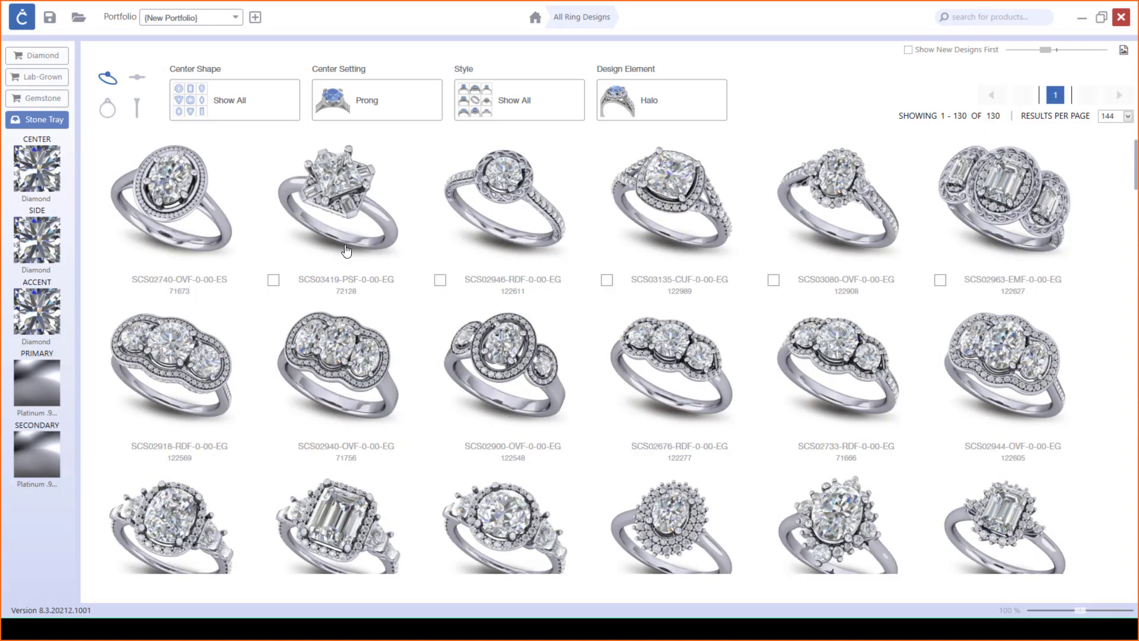
Add the halo rings SCS03419-PSF-0-00-EG and SCS03365-OVF-0-00-EG to the session picks.
scroll(646, 273, down, 5)
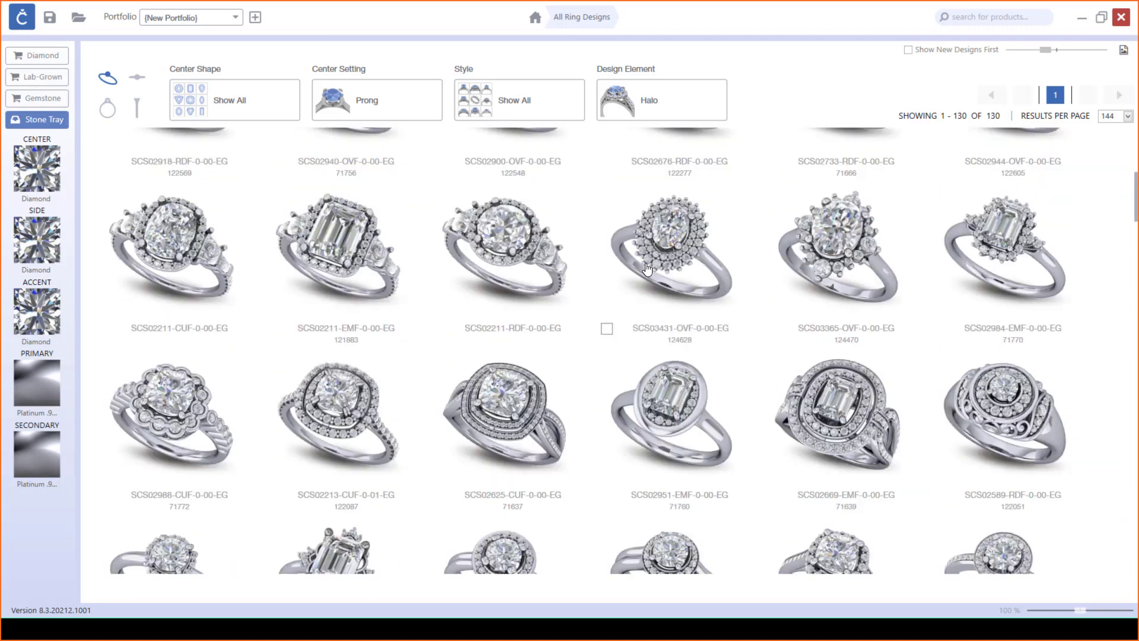
scroll(648, 267, up, 5)
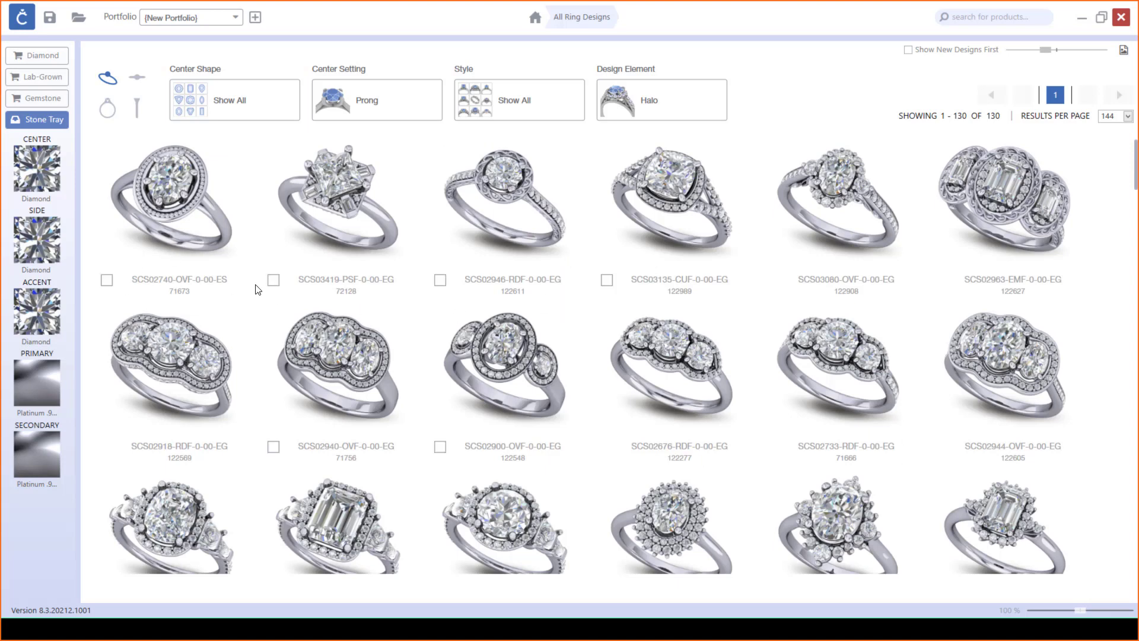
click(273, 281)
scroll(657, 314, down, 2)
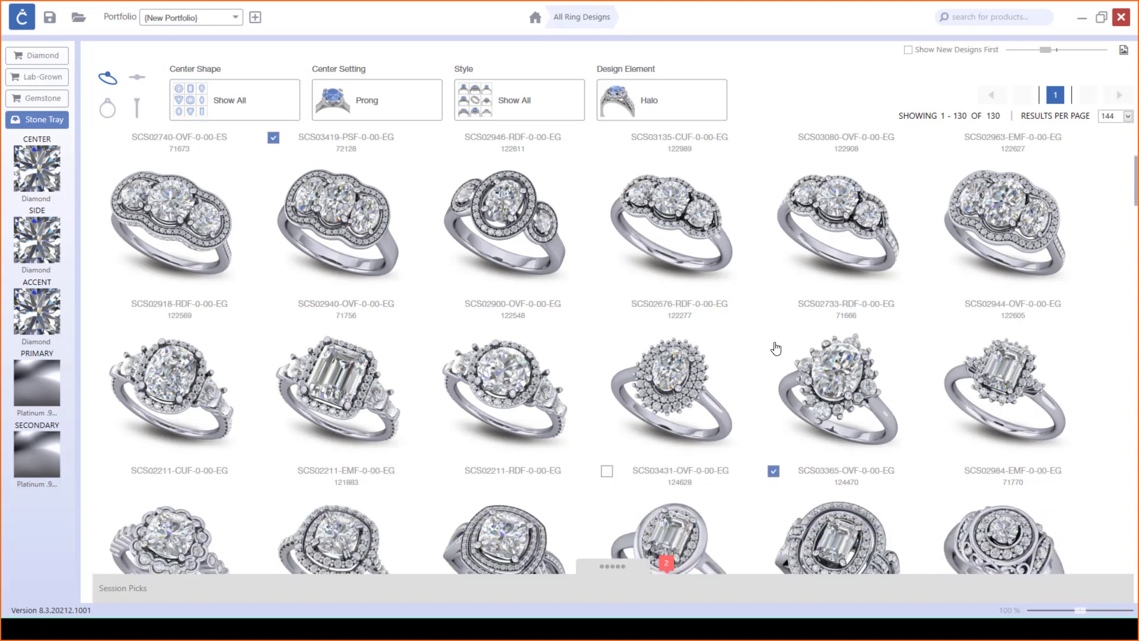
Add the halo rings SCS02653-RDF-0-00-EG and SCS03033-RDF-0-00-EG to the session picks.
scroll(830, 372, down, 3)
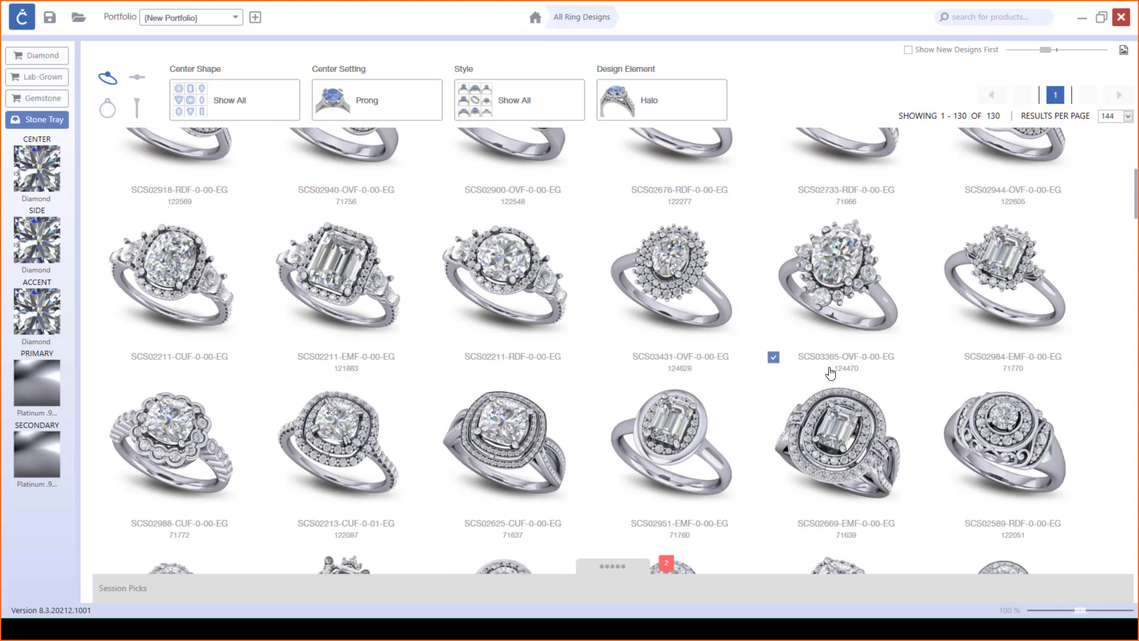
scroll(830, 372, down, 2)
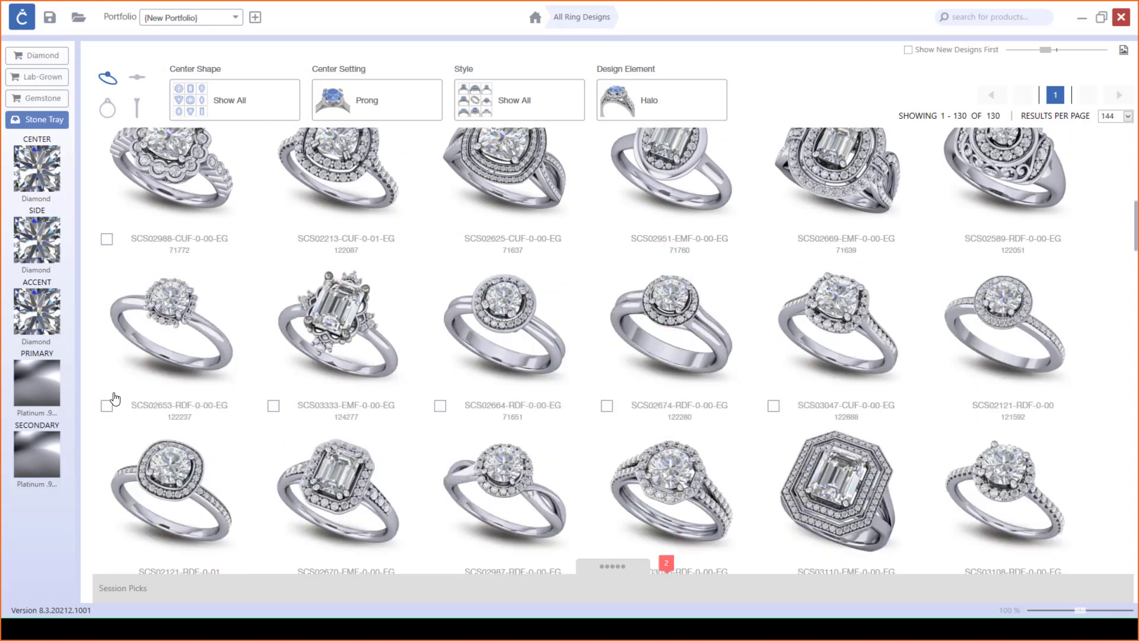
click(107, 408)
scroll(348, 328, down, 3)
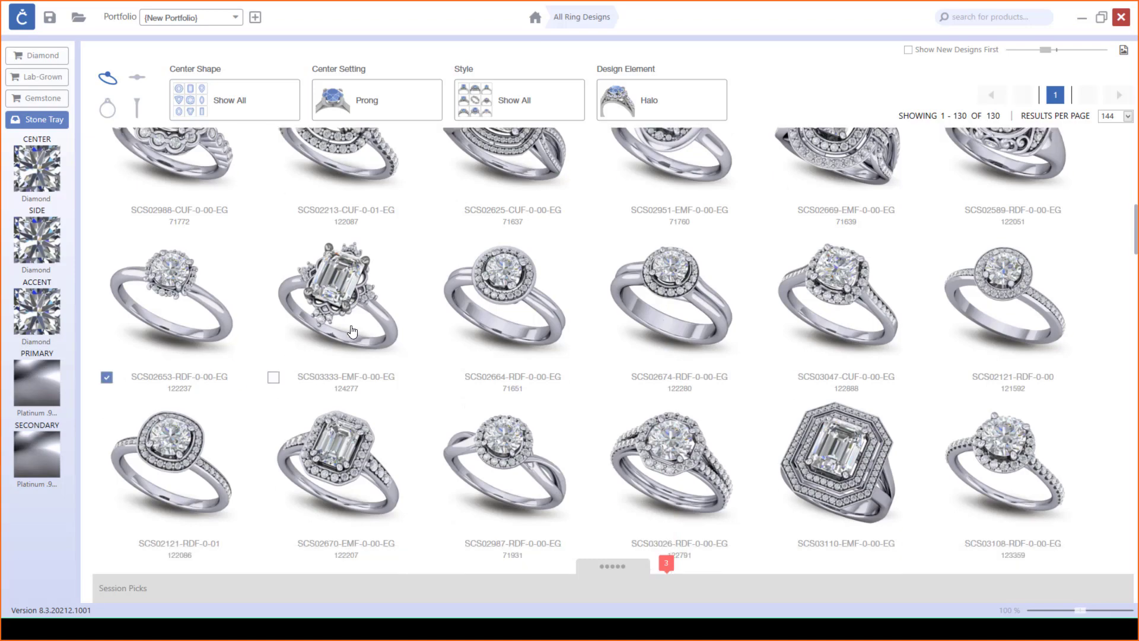
scroll(352, 331, down, 1)
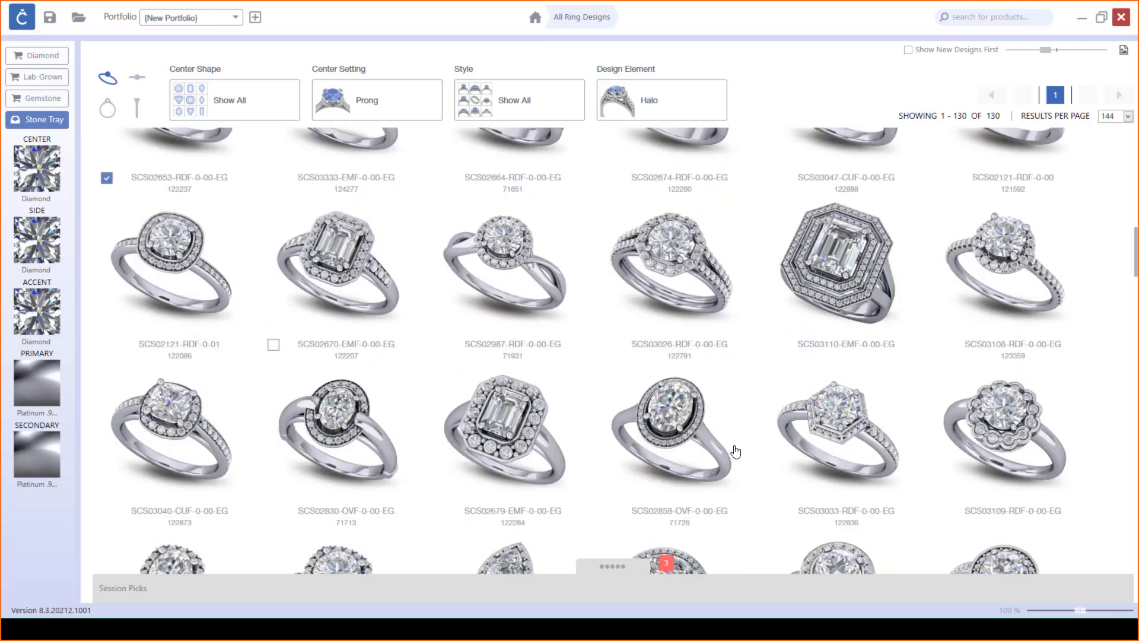
click(773, 514)
Add the pear-shaped halo ring SCS03367-PRF-0-00-EG to the session picks.
scroll(743, 408, down, 2)
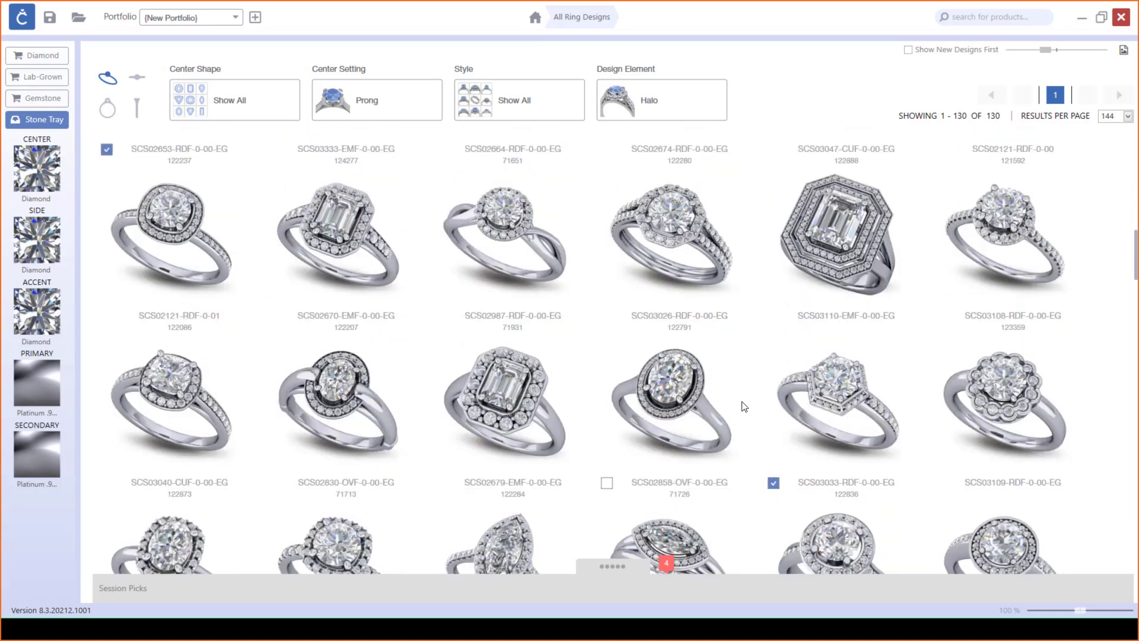
scroll(744, 407, down, 2)
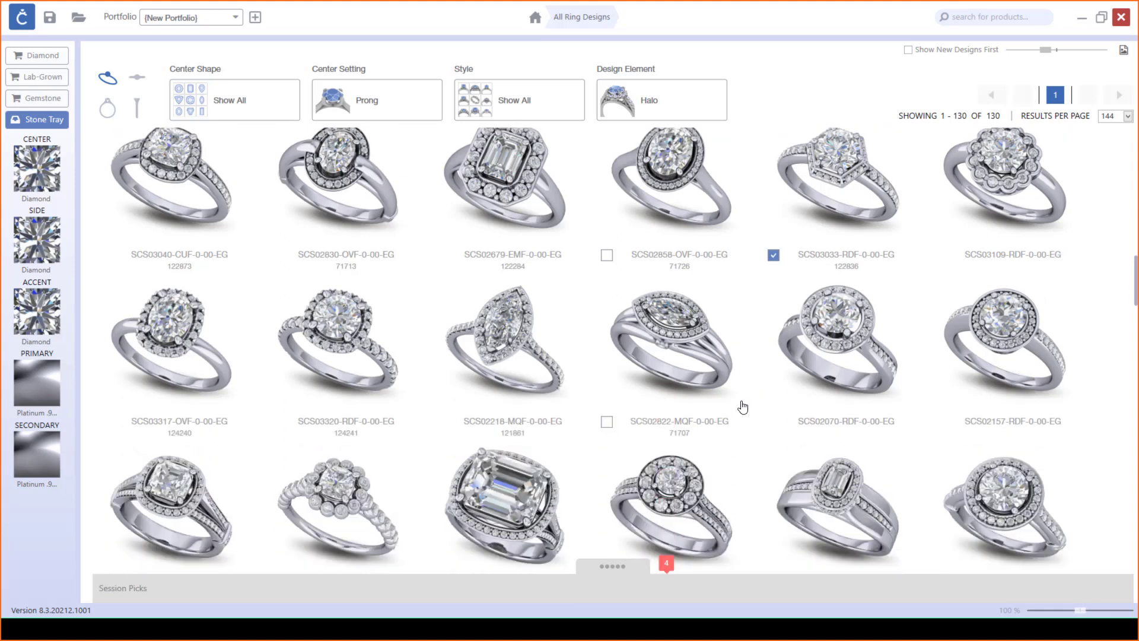
scroll(742, 407, down, 2)
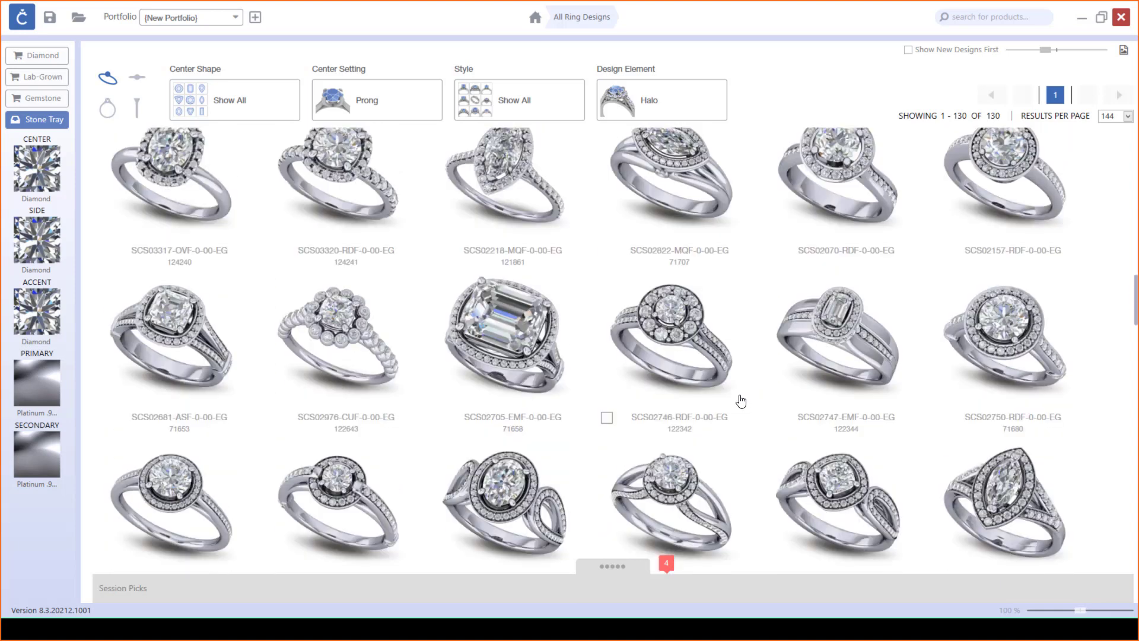
scroll(741, 401, down, 3)
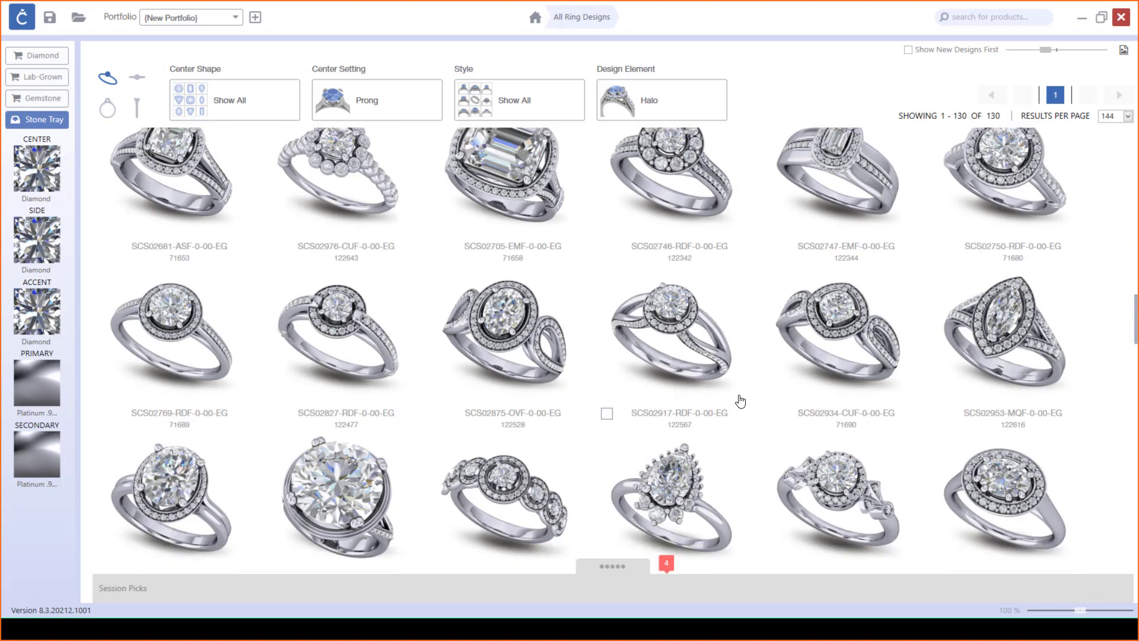
scroll(739, 401, down, 1)
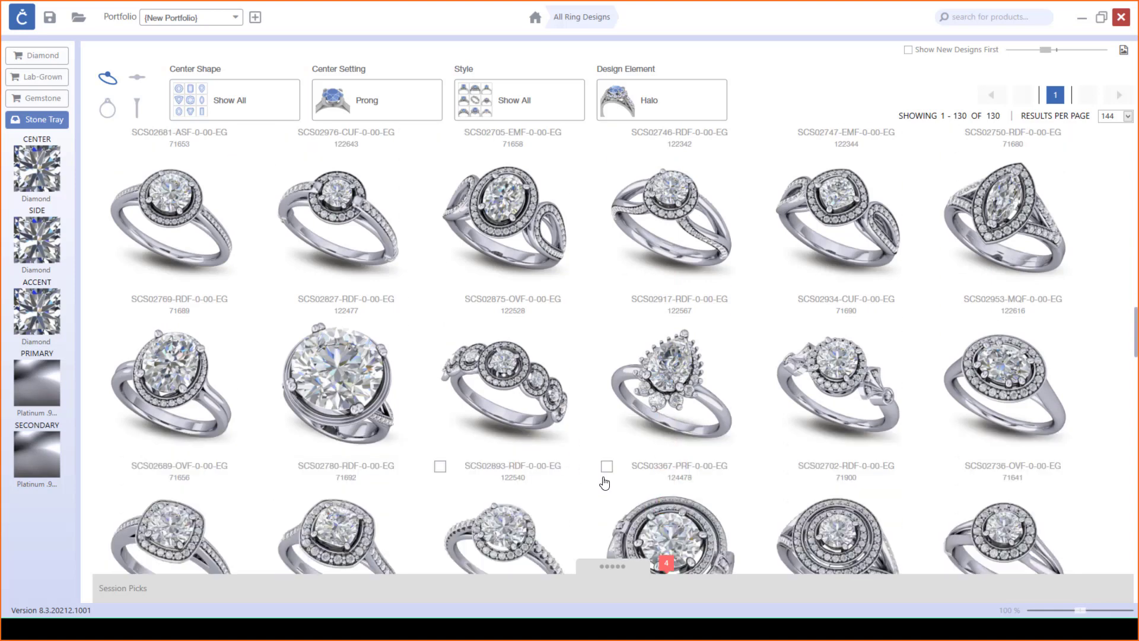
click(607, 467)
Add the round ring with the twisted halo, SCS03258-RDF-0-00-EG, to the session picks.
scroll(800, 369, down, 1)
scroll(800, 368, down, 1)
scroll(795, 364, down, 2)
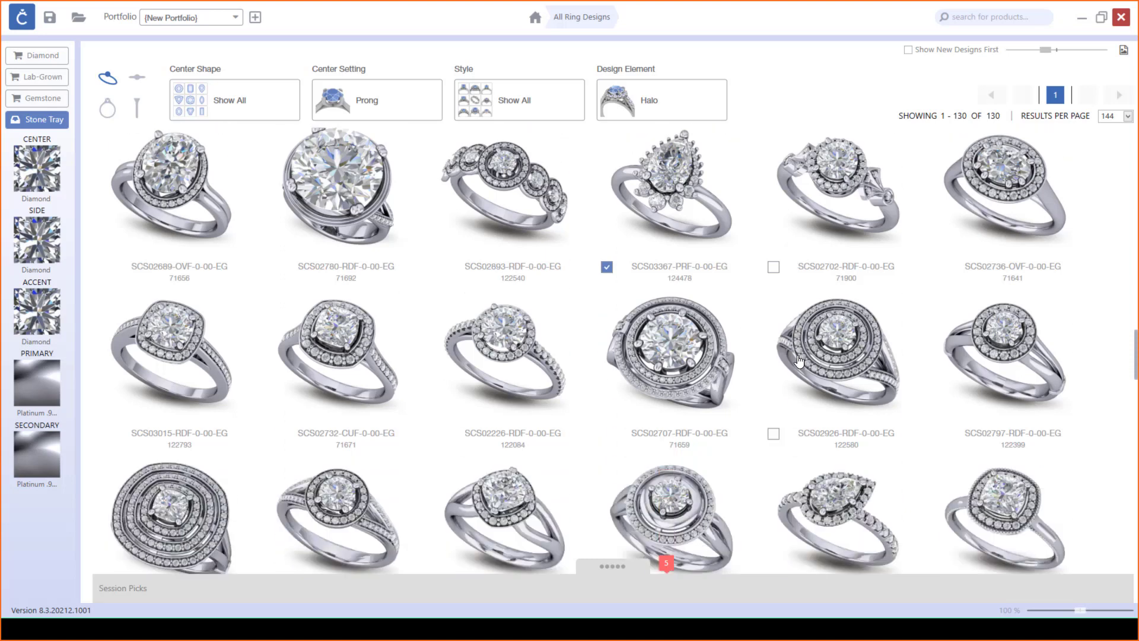
scroll(794, 351, down, 3)
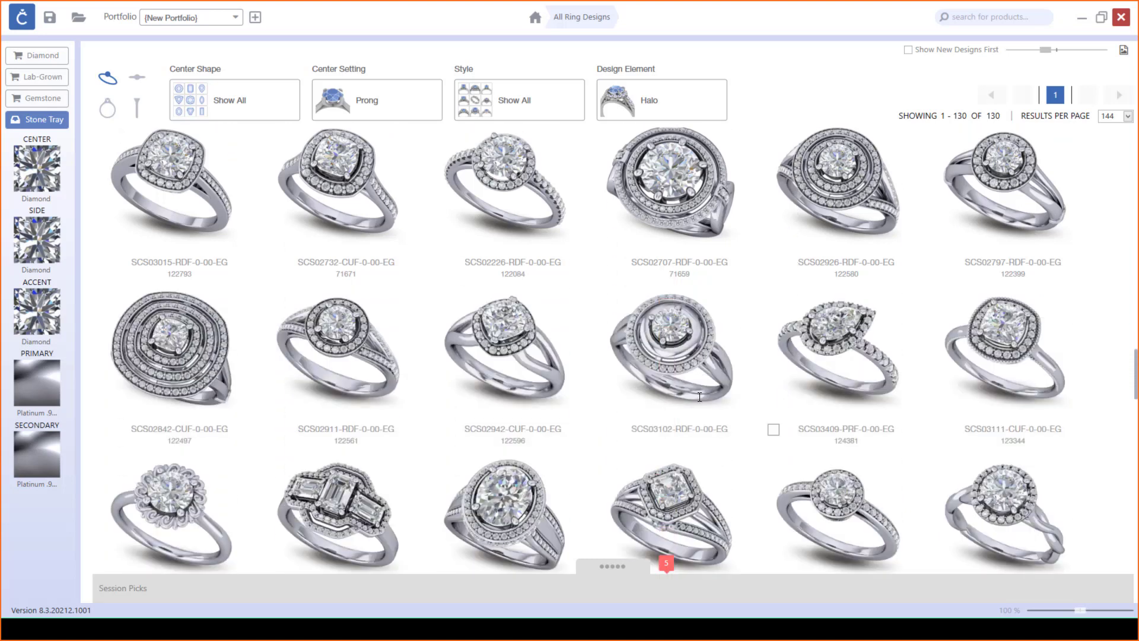
scroll(747, 402, down, 3)
scroll(700, 402, down, 3)
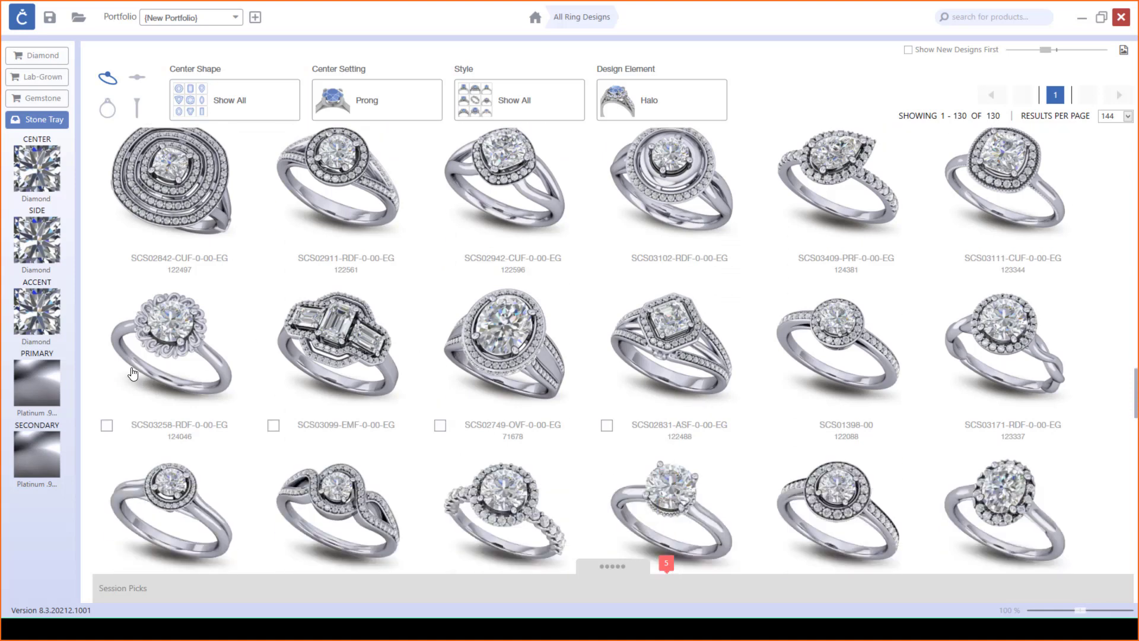
click(107, 425)
Add the oval halo ring SCS03285-OVF-0-00-EG to the session picks and go to the end of the filtered designs.
scroll(679, 399, down, 10)
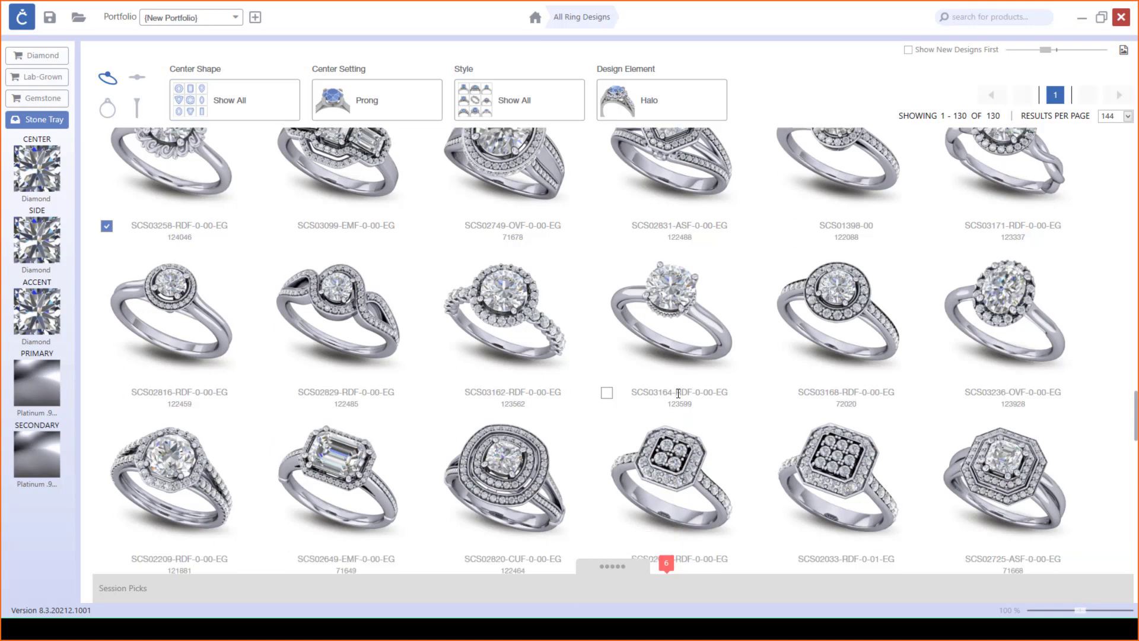
scroll(679, 399, down, 10)
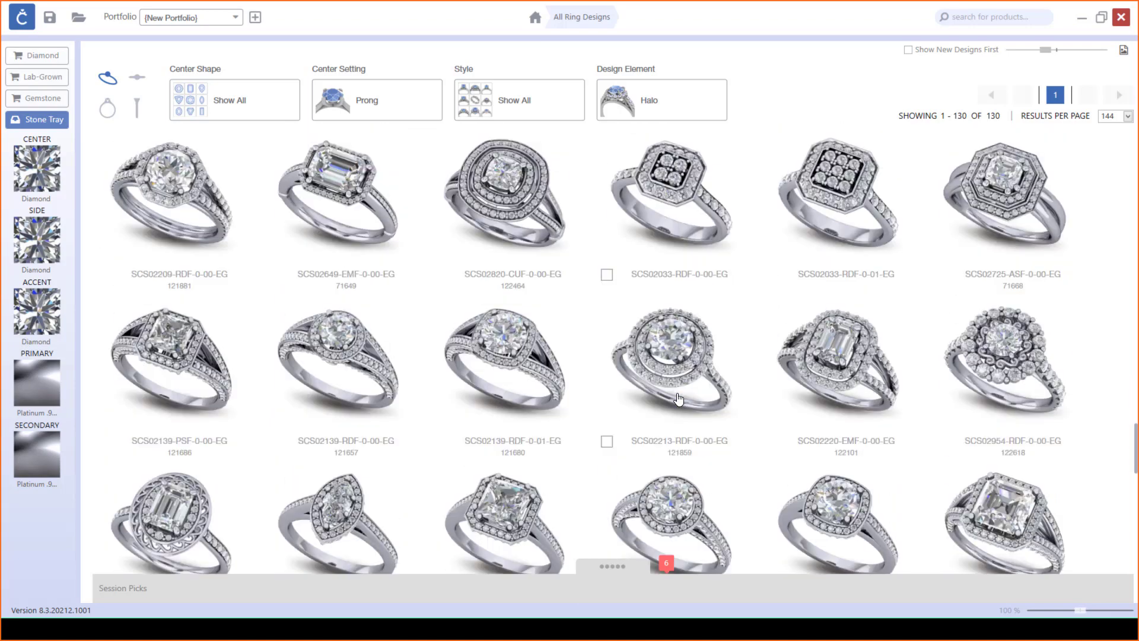
scroll(679, 396, down, 5)
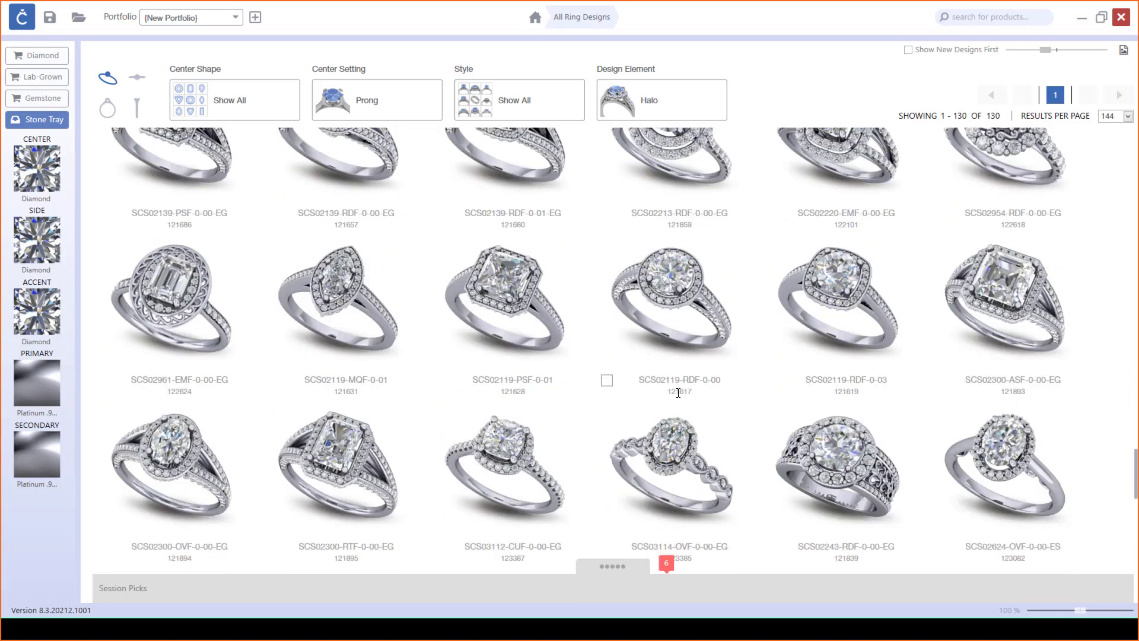
scroll(666, 387, down, 7)
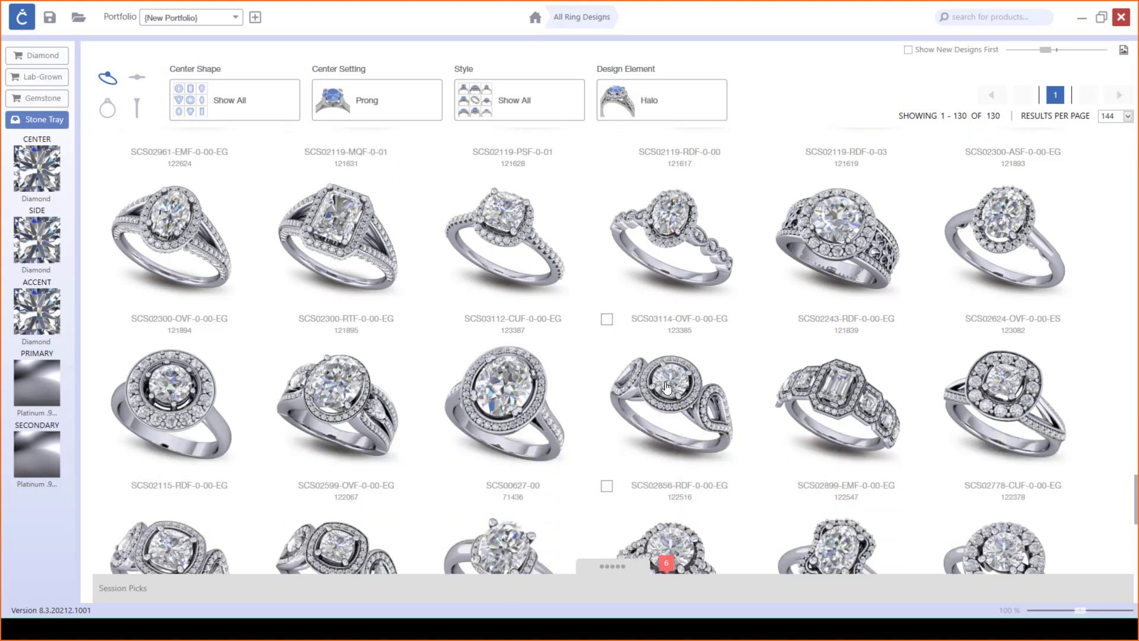
scroll(667, 387, down, 3)
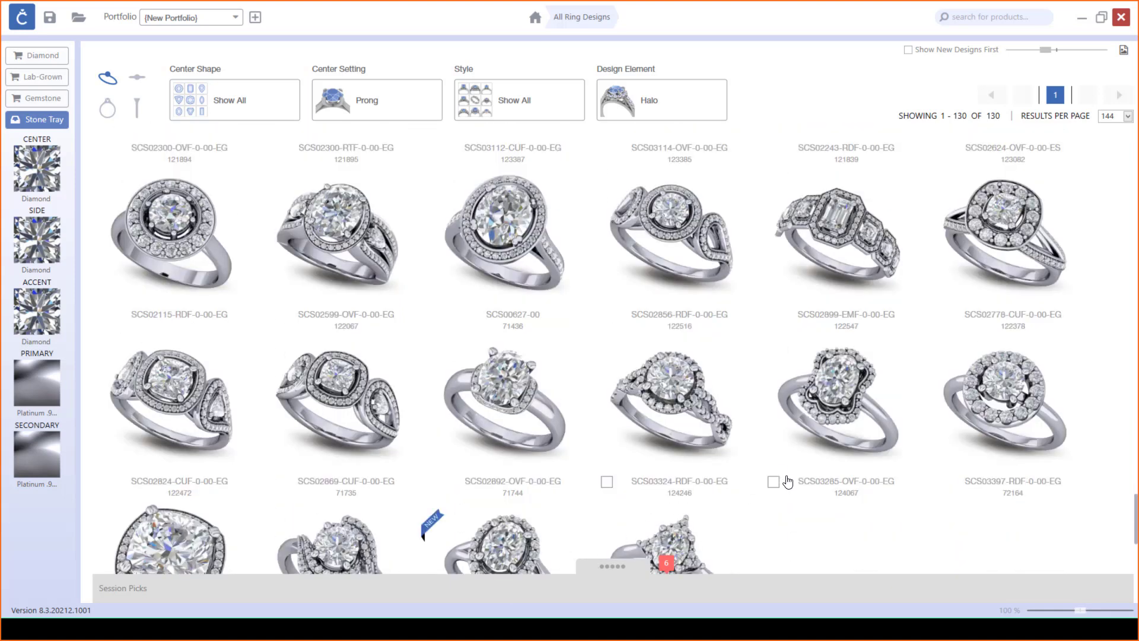
click(773, 481)
scroll(631, 460, down, 5)
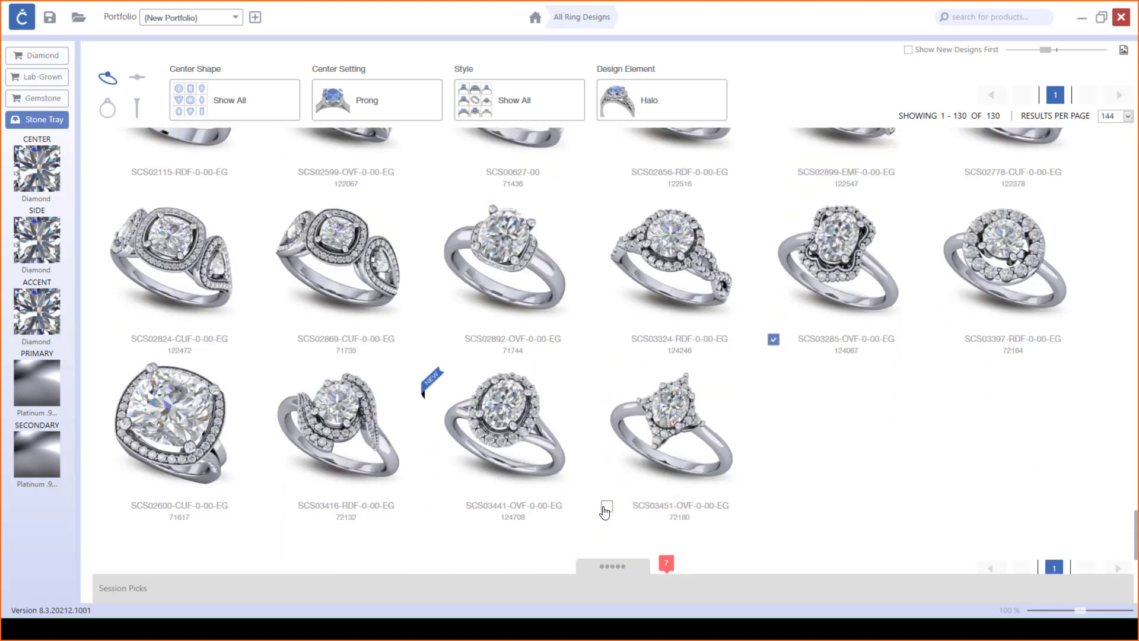
Add the oval halo ring SCS03451-OVF-0-00-EG to the session picks and add all marked designs to the portfolio.
click(611, 567)
click(611, 454)
click(613, 567)
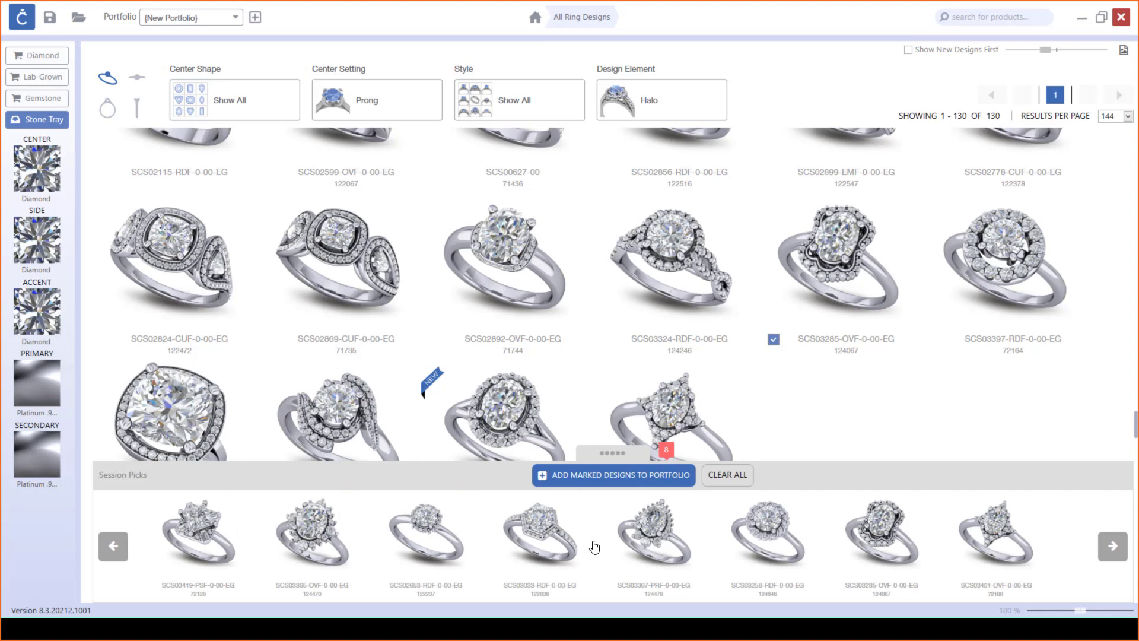
mouse_move(997, 547)
mouse_move(466, 501)
mouse_move(580, 503)
click(616, 484)
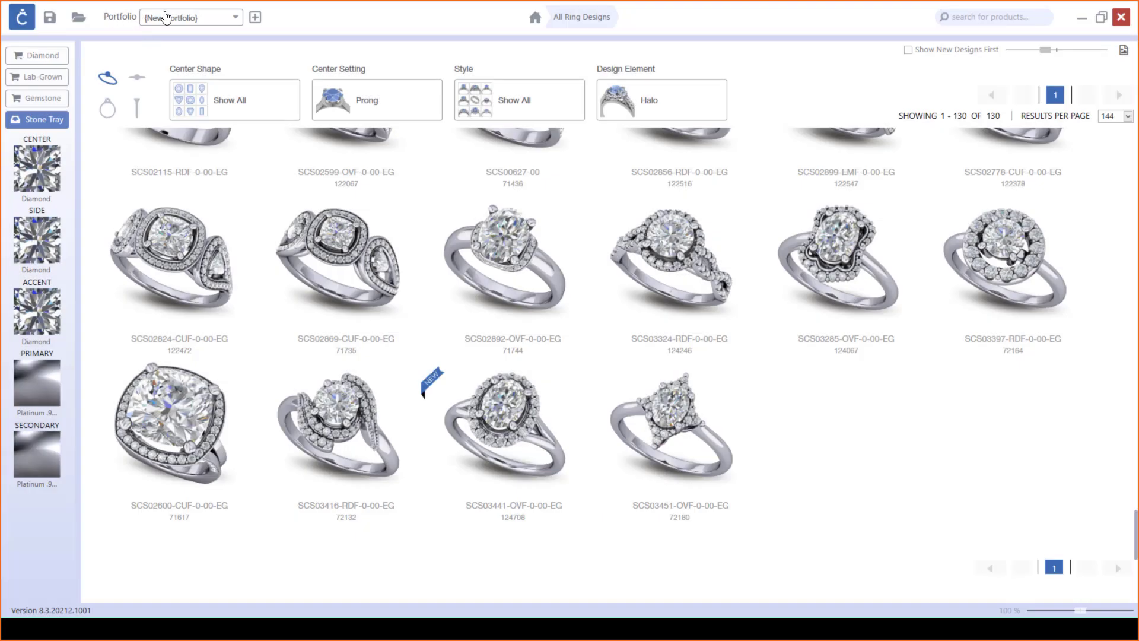
Review the portfolio's designs in the Design Manager, rename the new portfolio as New Halos and close the manager.
click(80, 23)
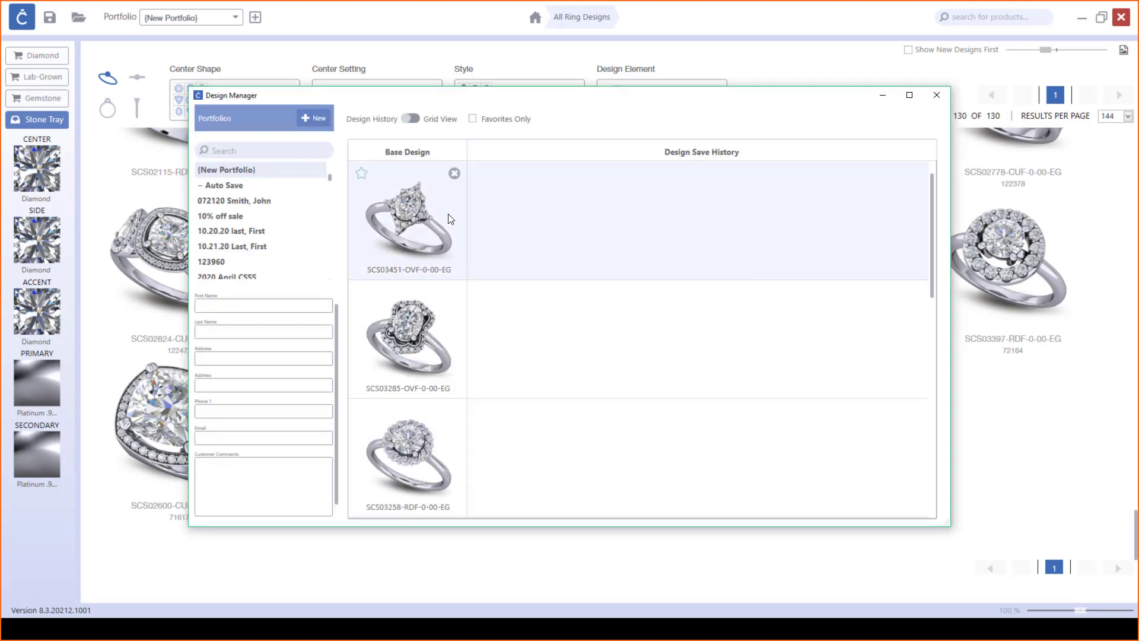
scroll(426, 257, down, 5)
scroll(426, 257, up, 2)
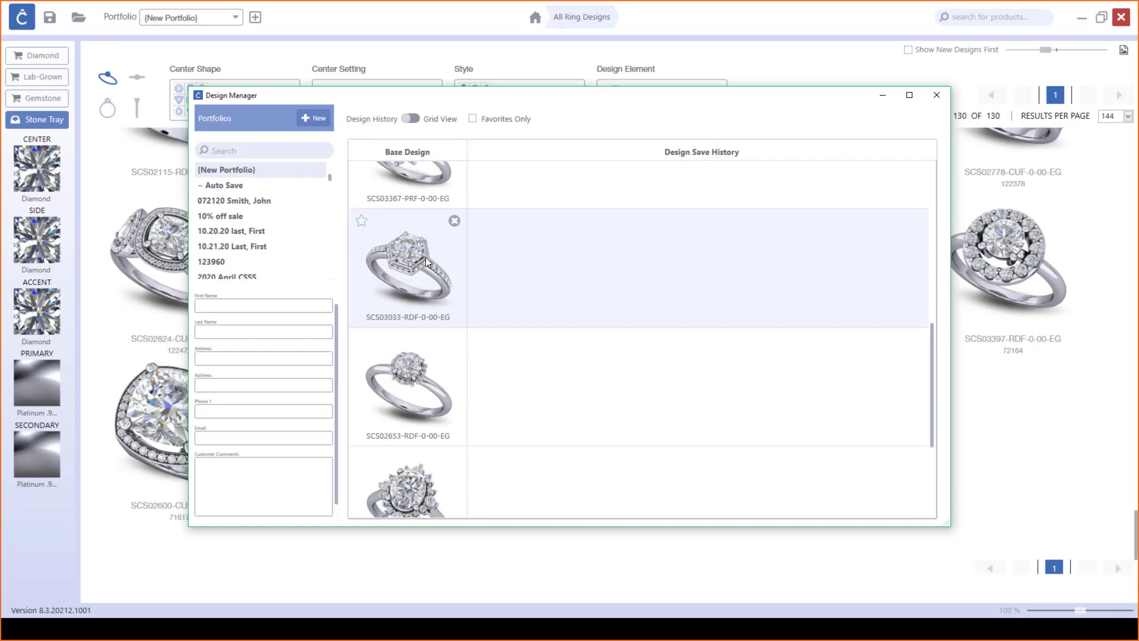
scroll(425, 257, up, 4)
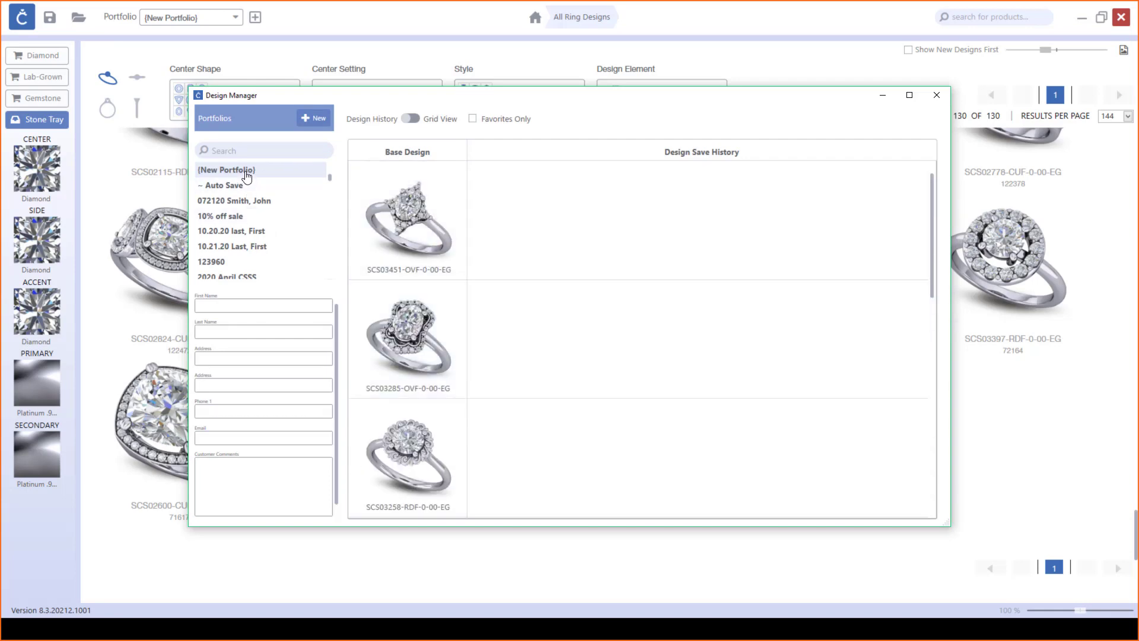
right_click(256, 174)
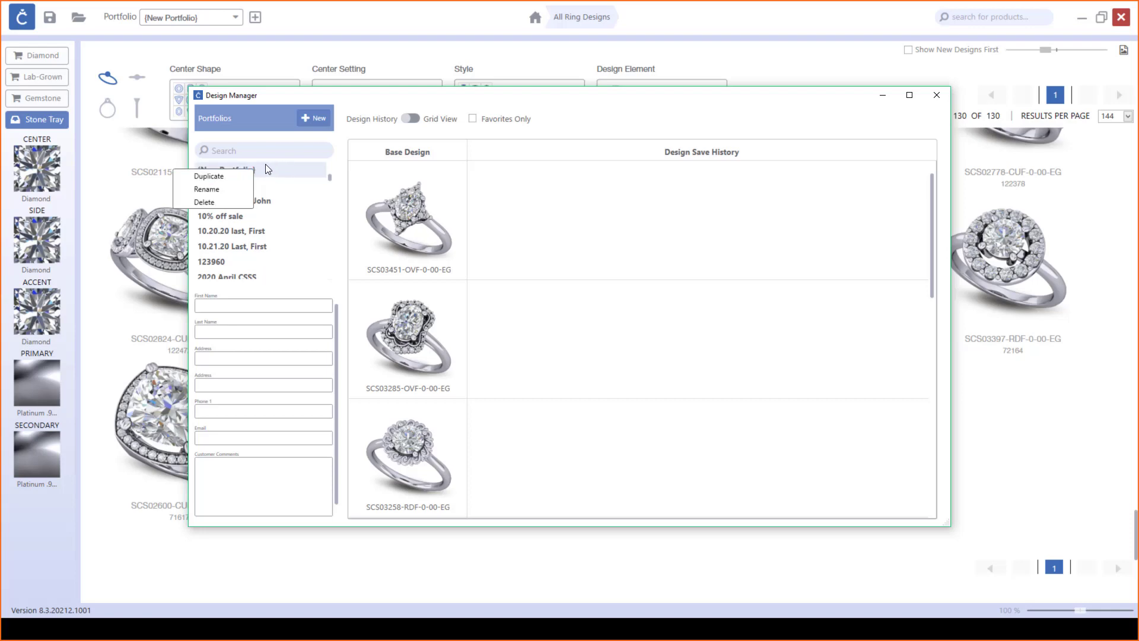
click(223, 189)
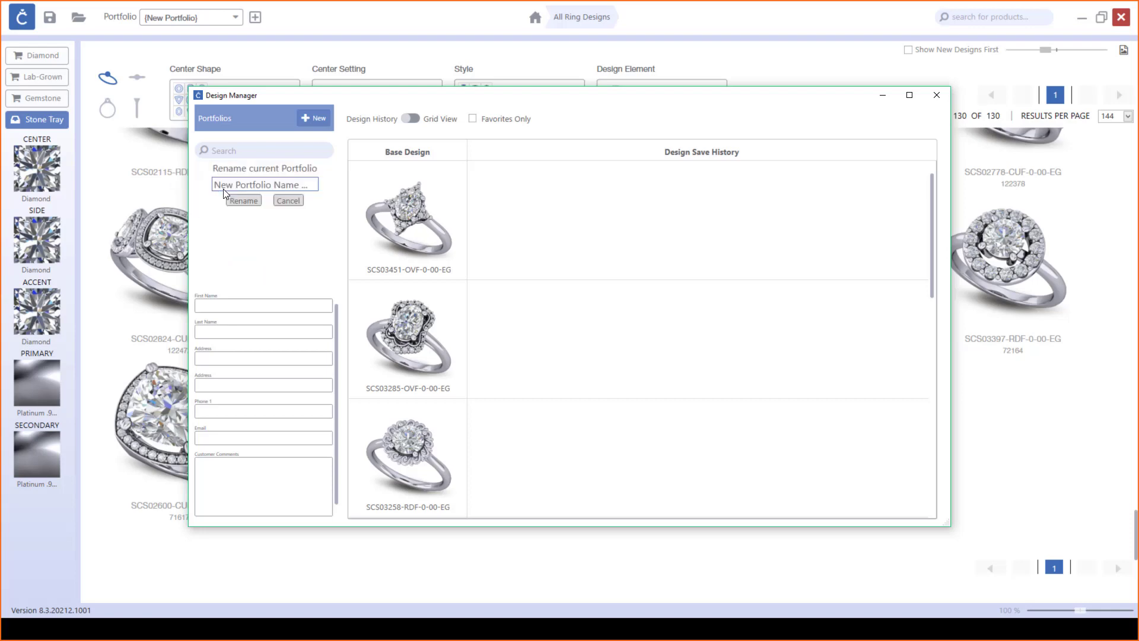
click(242, 182)
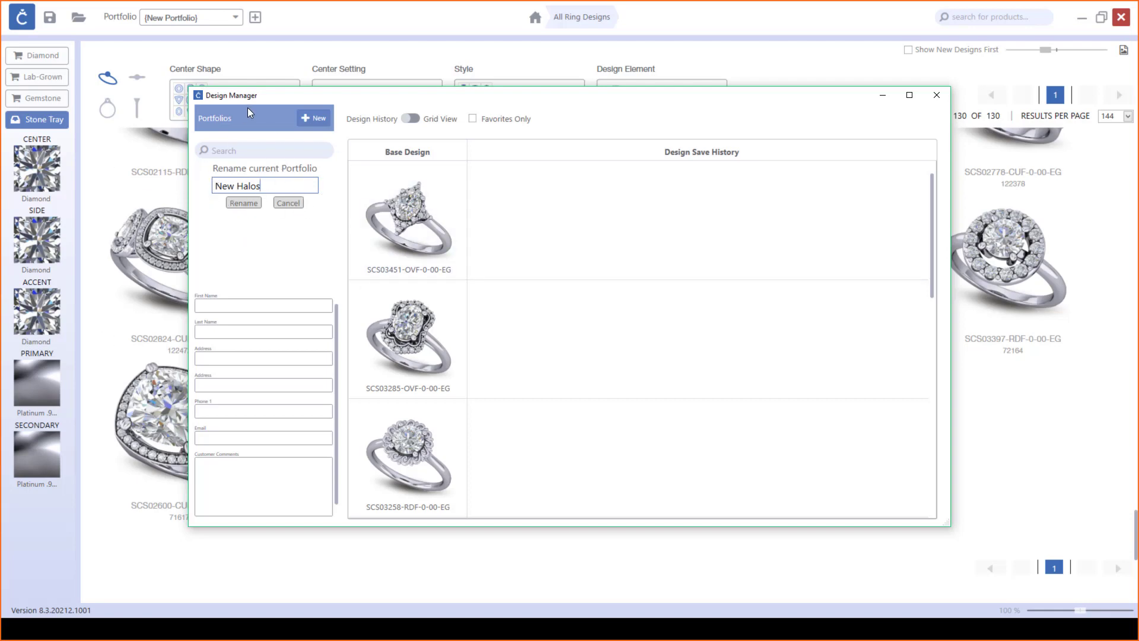
click(243, 203)
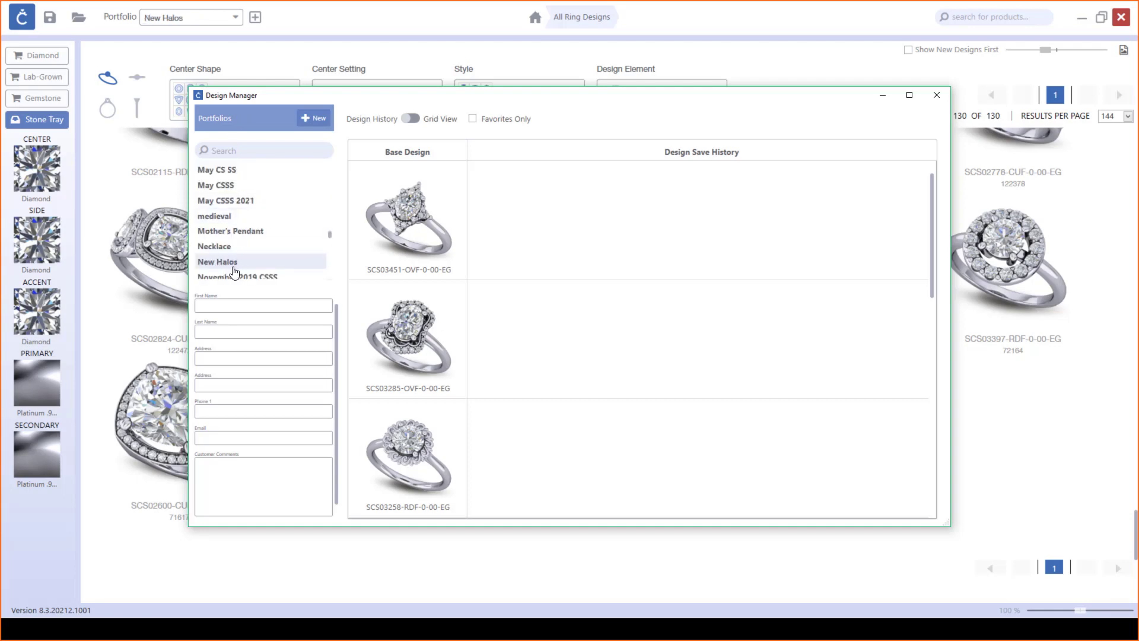
scroll(232, 270, down, 1)
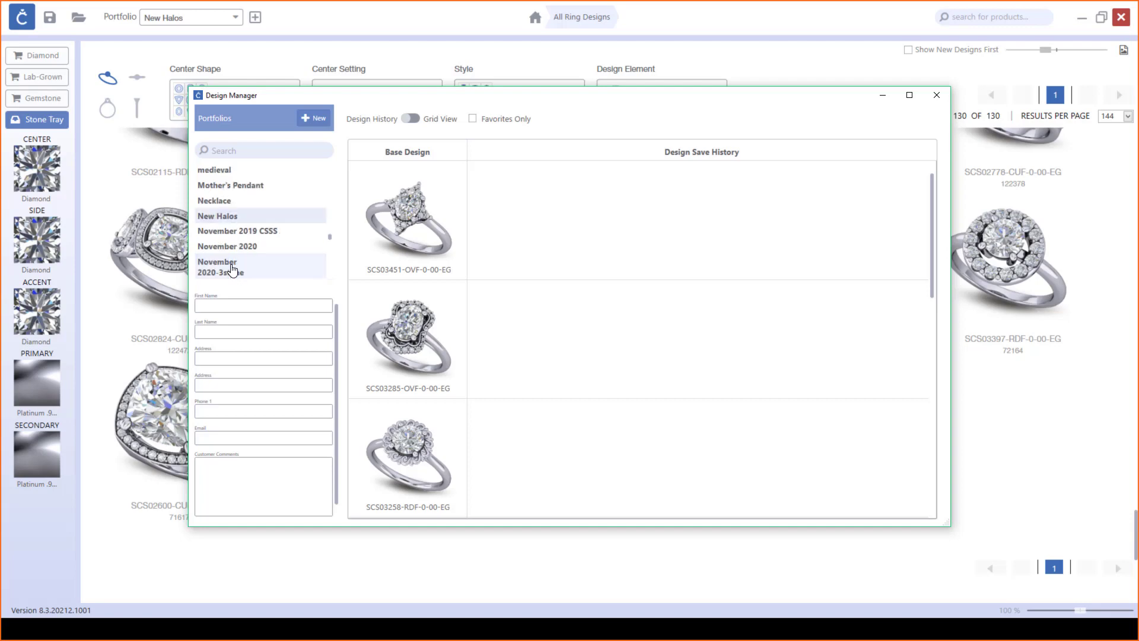
scroll(233, 270, down, 1)
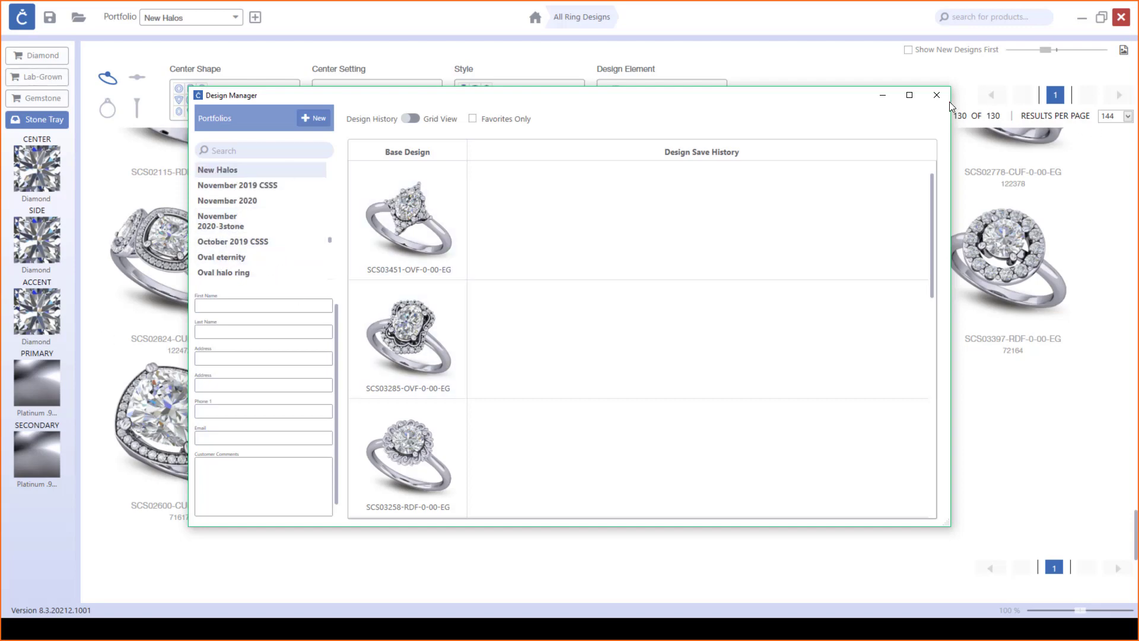
click(937, 95)
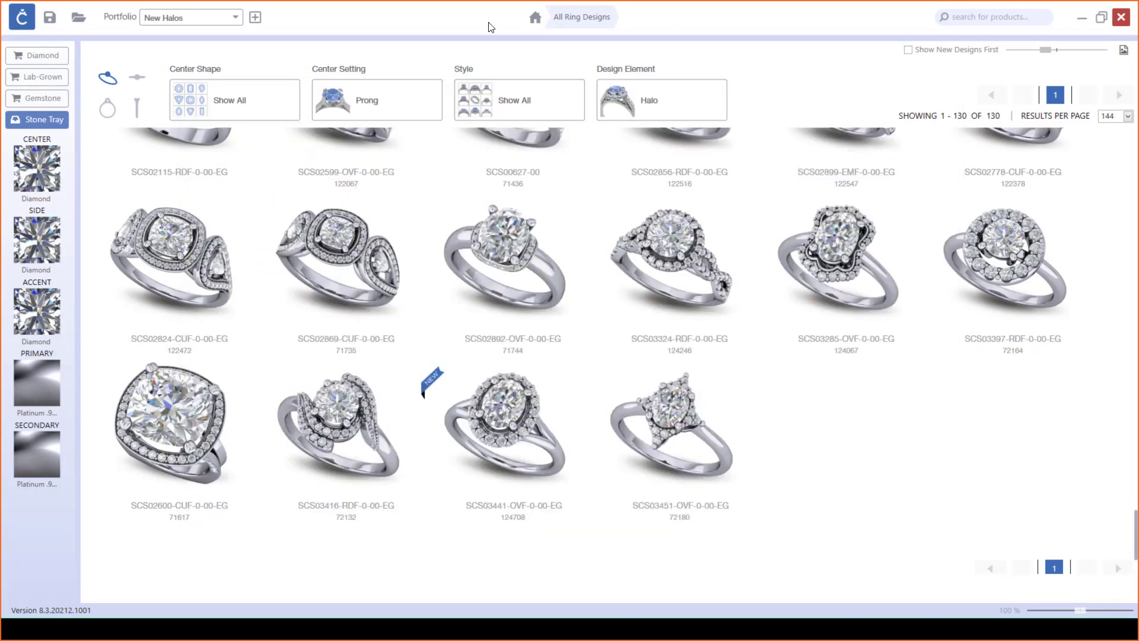
Return to the home screen and open the start screen's customization preferences.
click(535, 19)
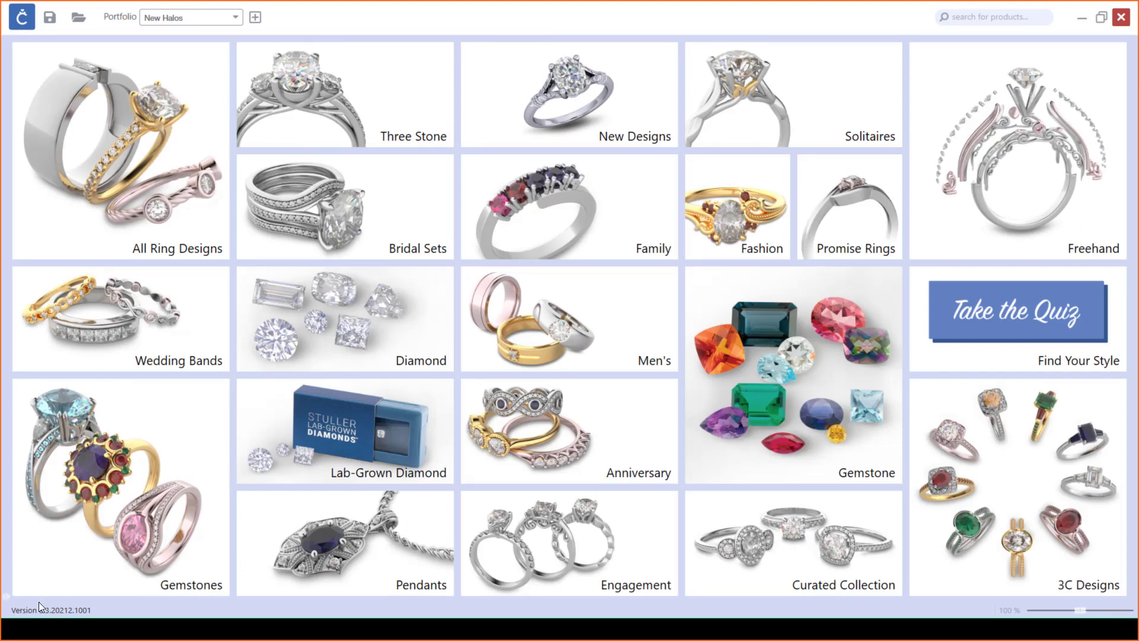
click(22, 20)
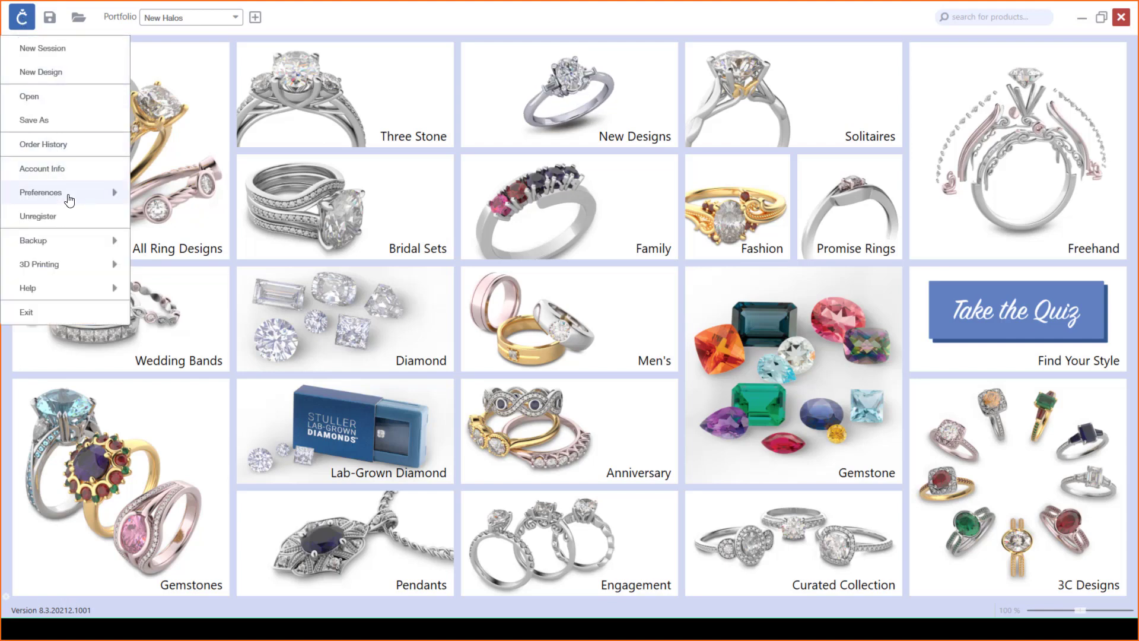
click(115, 194)
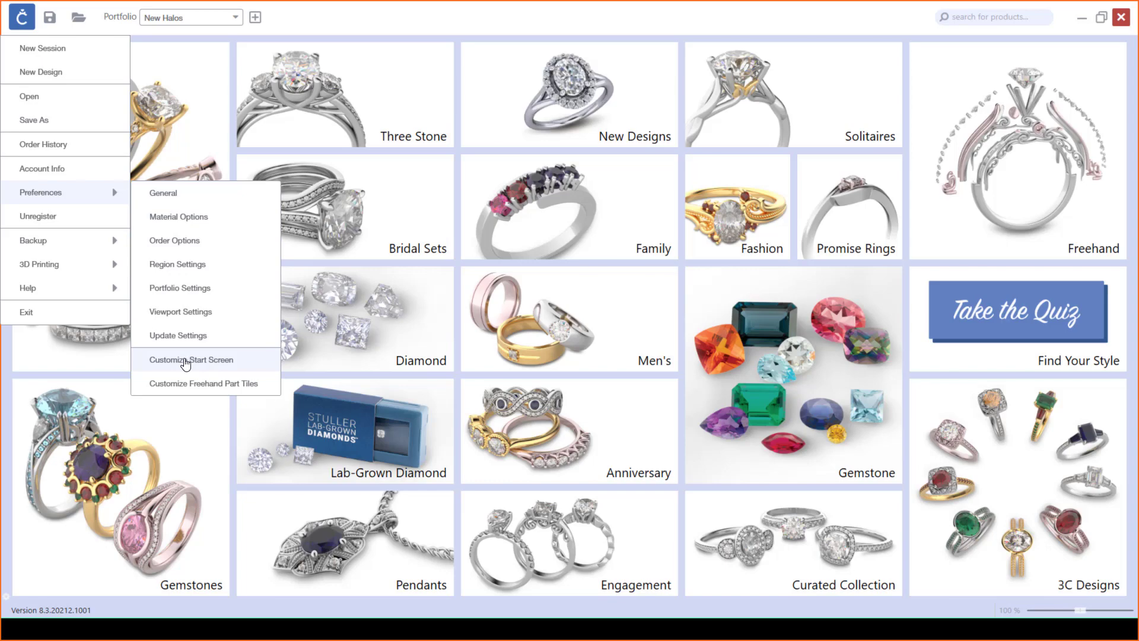
click(185, 359)
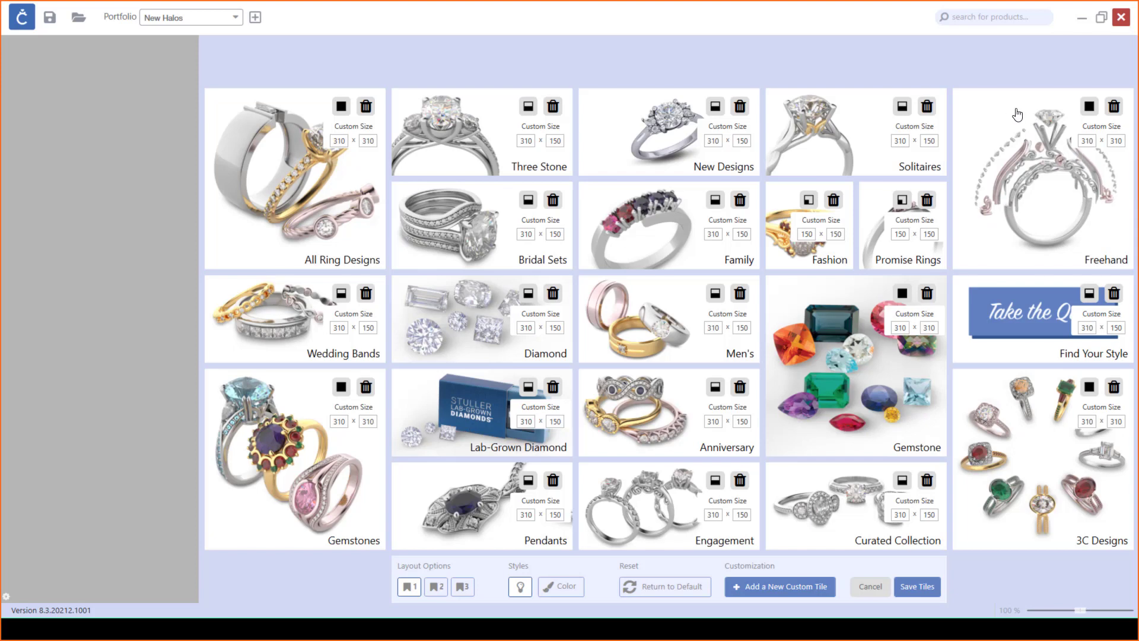
Resize the Anniversary and Wedding Bands tiles to 150 × 150 and place Anniversary directly beside Wedding Bands.
click(907, 110)
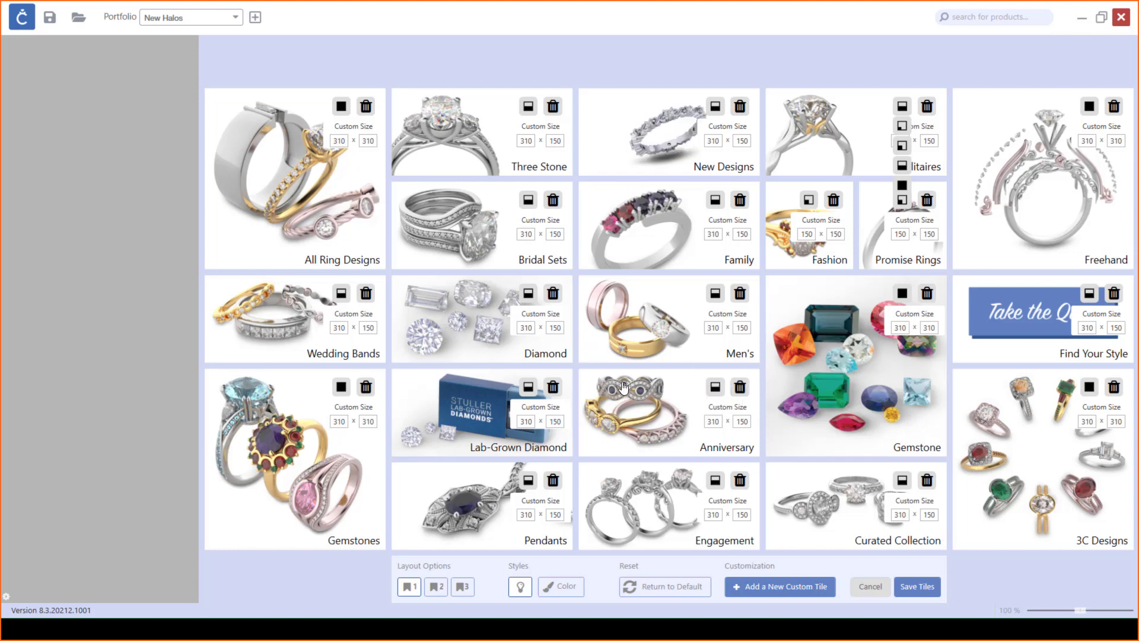
click(716, 388)
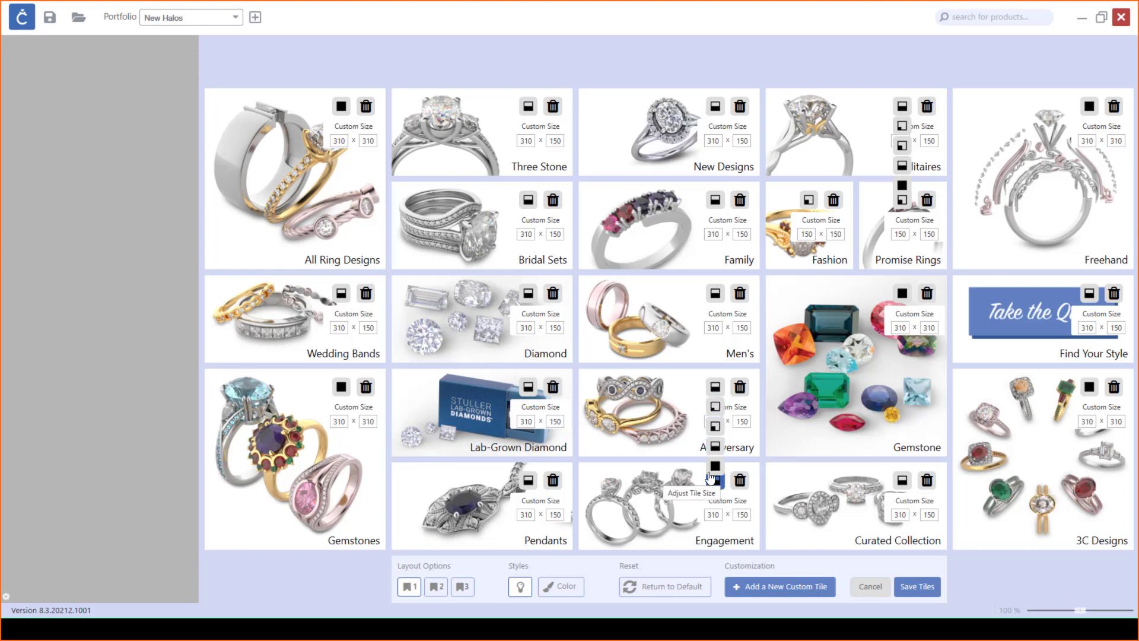
click(716, 427)
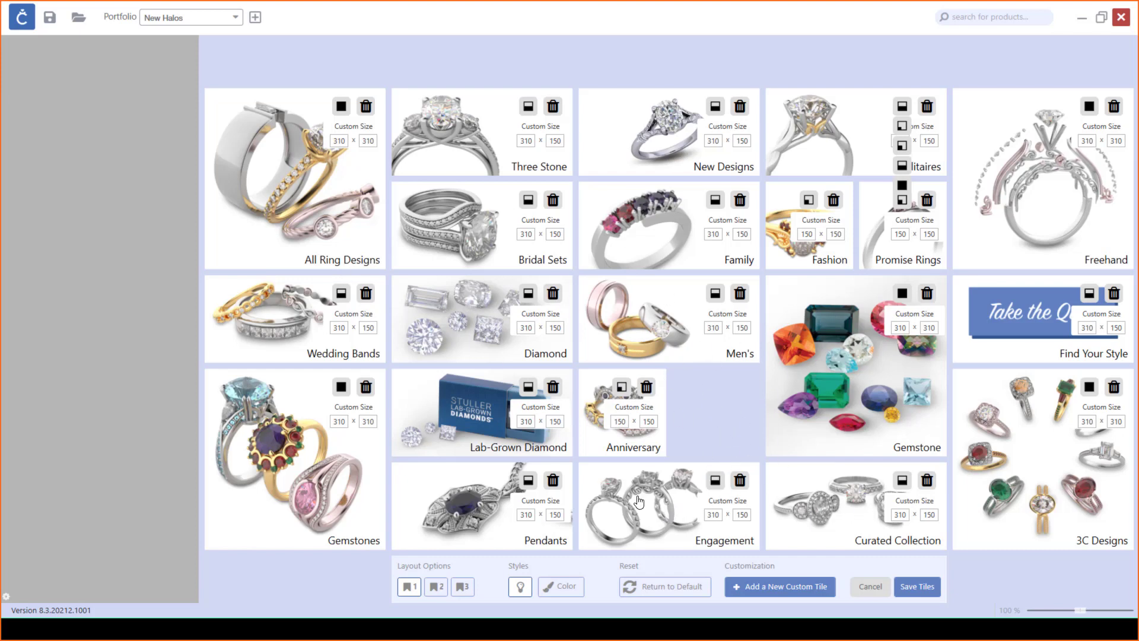
click(342, 295)
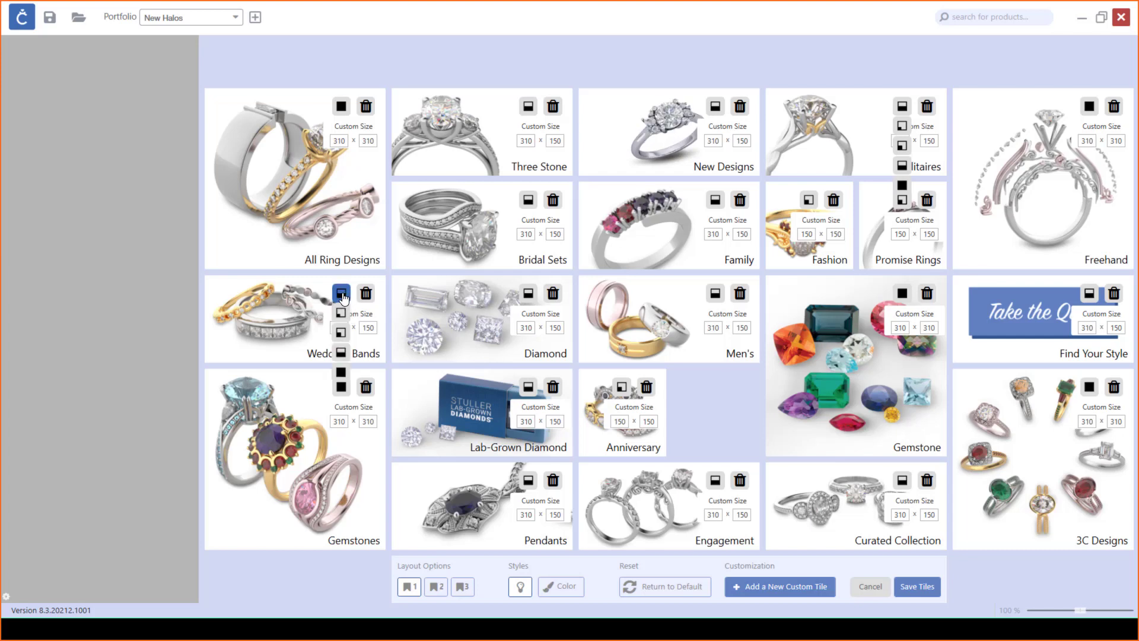
click(341, 333)
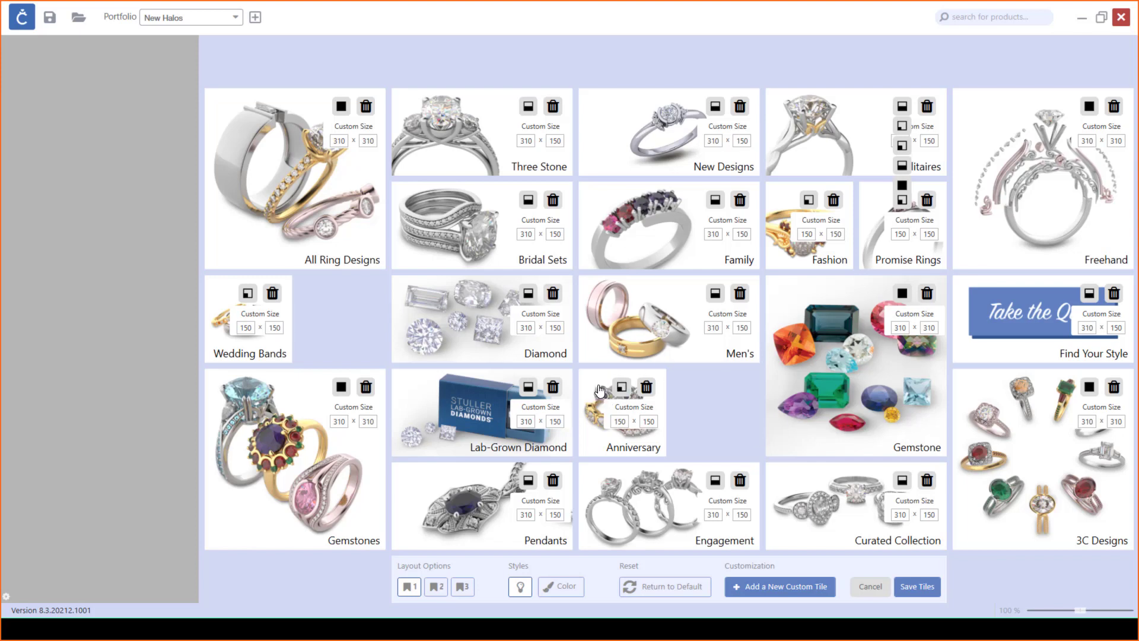
drag(600, 390, 330, 281)
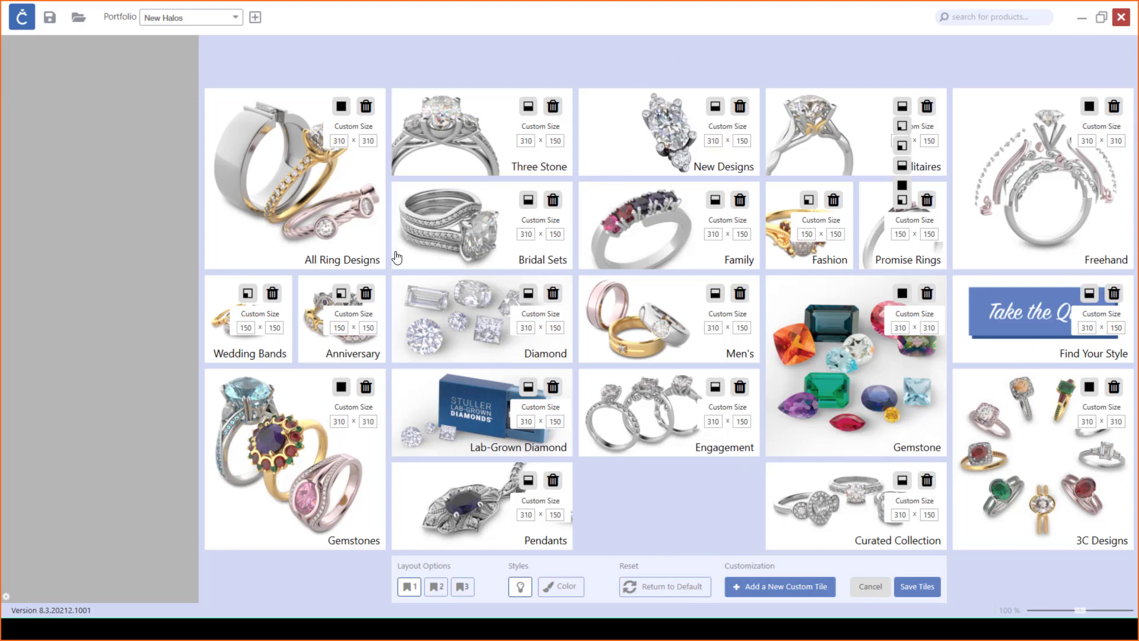
Add a new custom tile of 310 × 150 and place it between the Three Stone and Solitaires tiles.
click(738, 587)
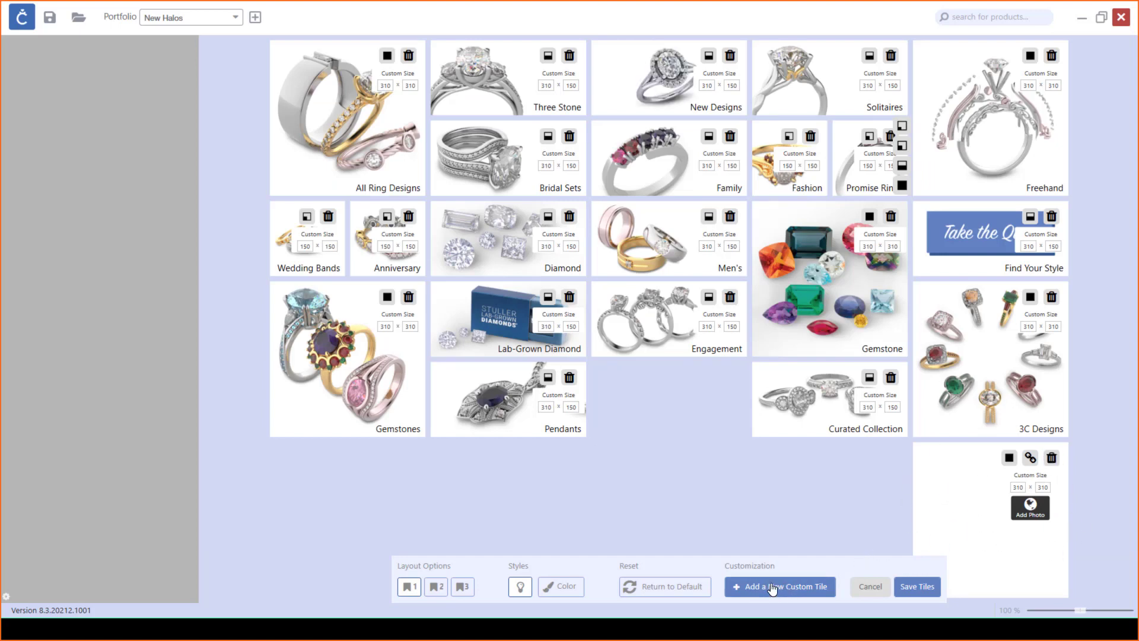
click(1010, 458)
click(1009, 509)
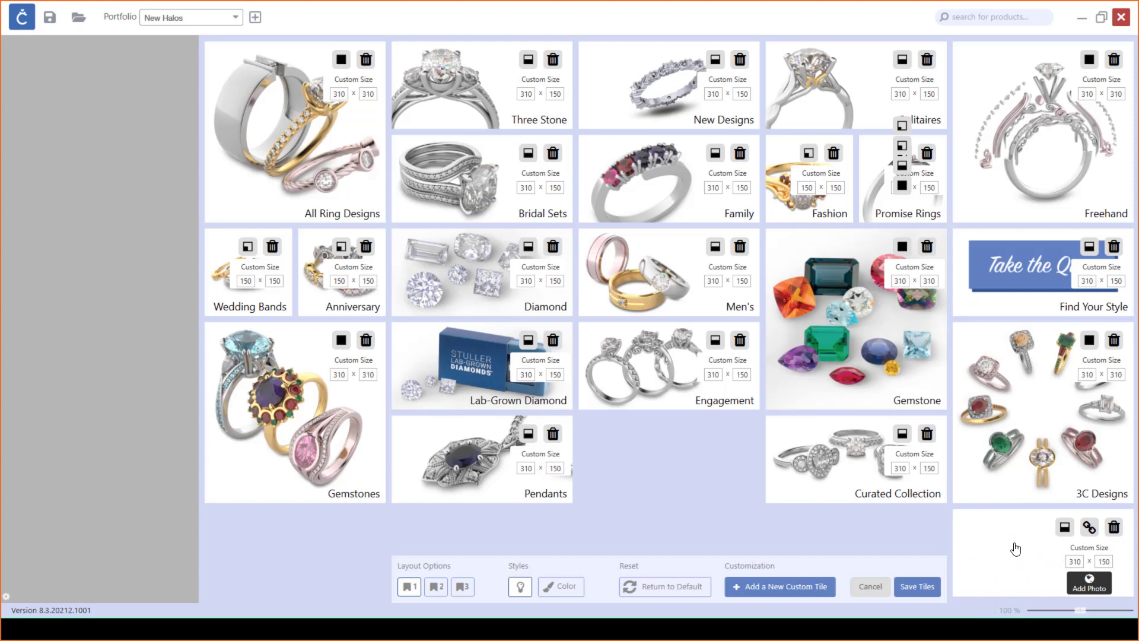
drag(1015, 548, 637, 477)
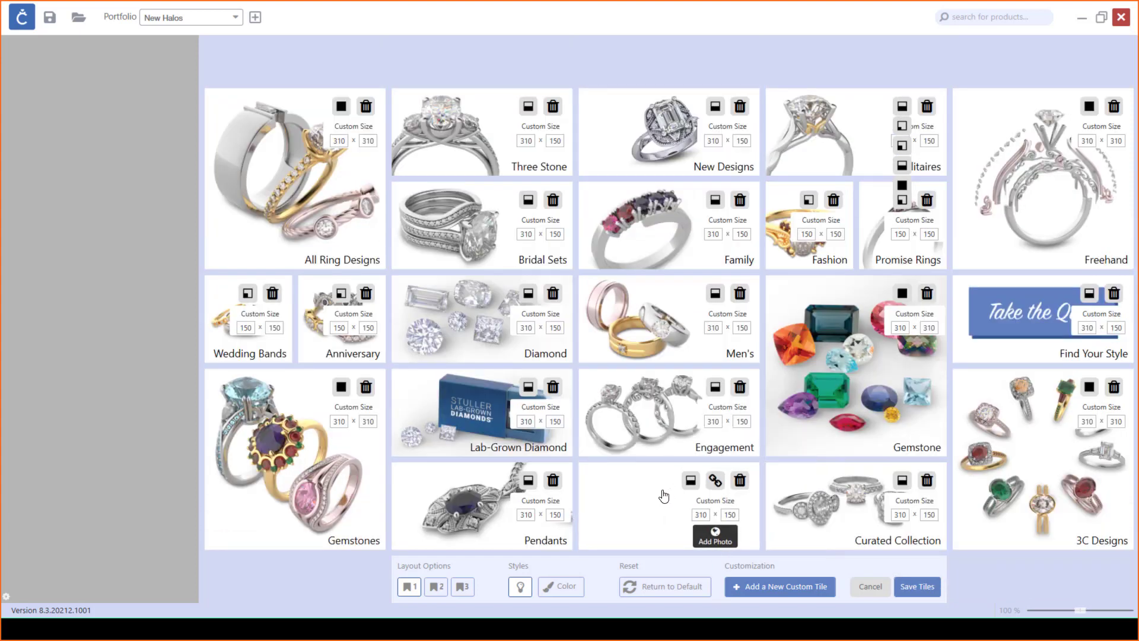
drag(665, 493, 660, 103)
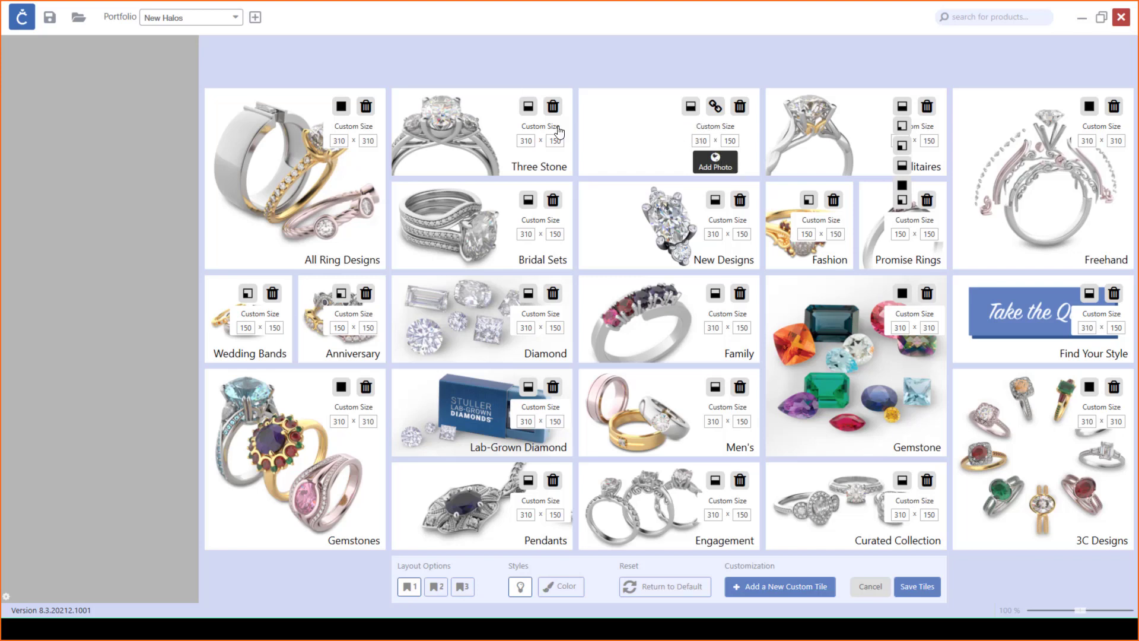
Link the blank custom tile to a CounterSketch Portfolio and select the New Halos portfolio as its destination.
click(716, 110)
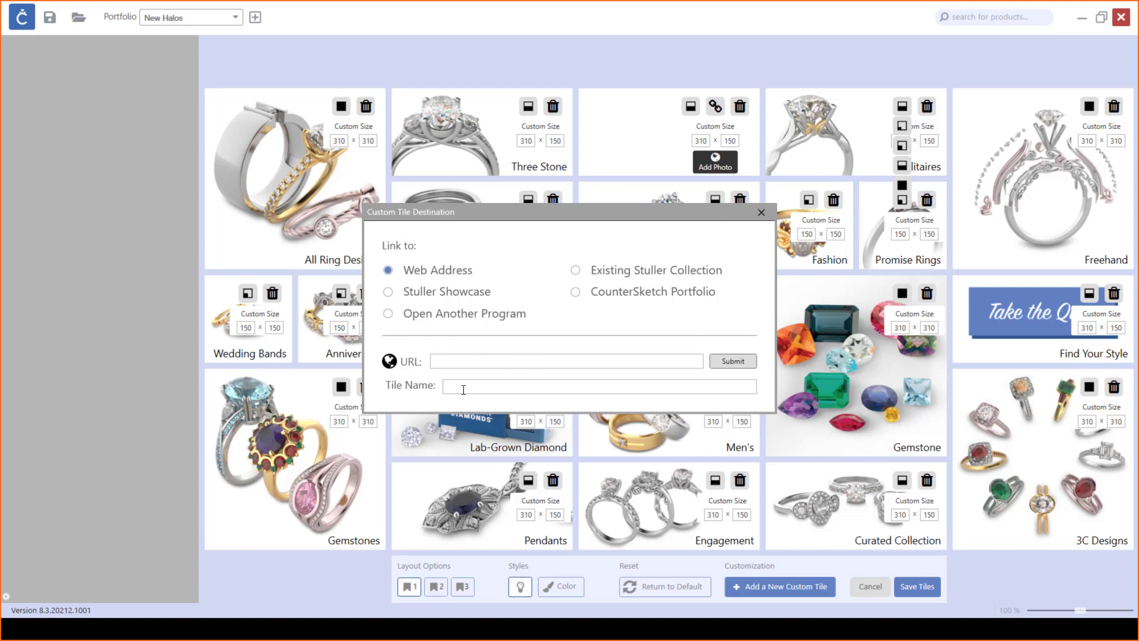
click(577, 293)
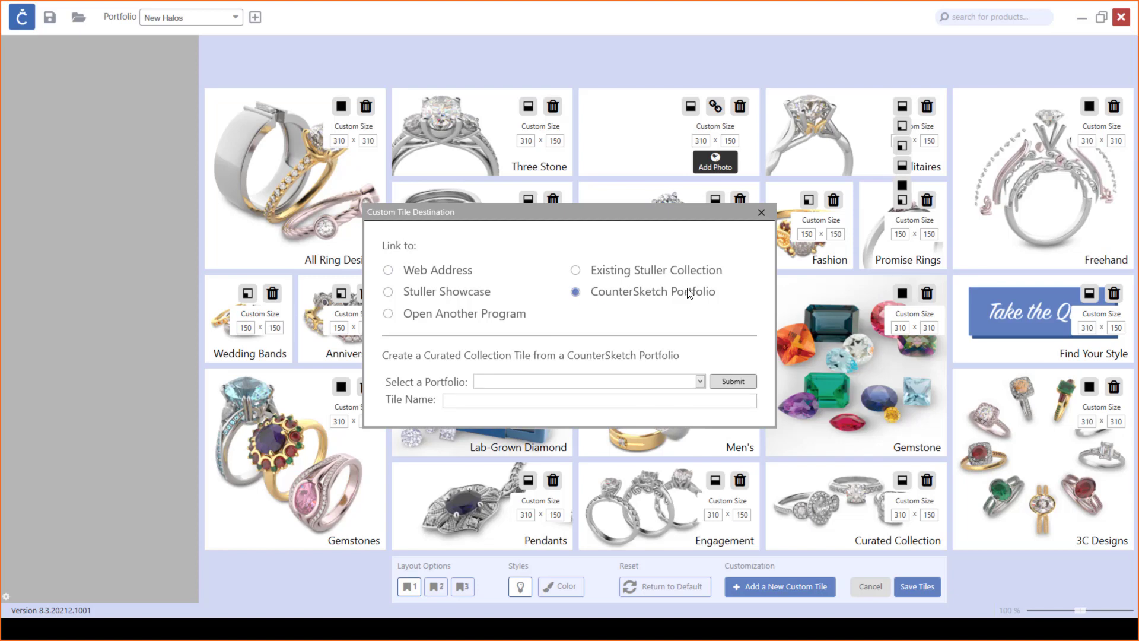
click(701, 382)
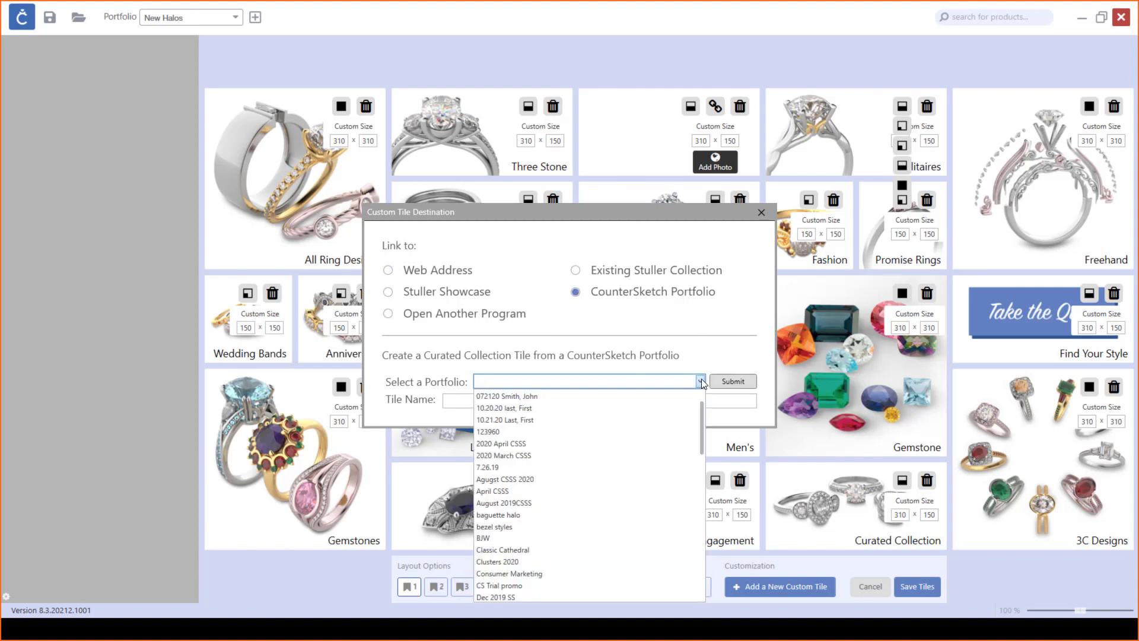
scroll(579, 445, down, 3)
scroll(578, 448, down, 5)
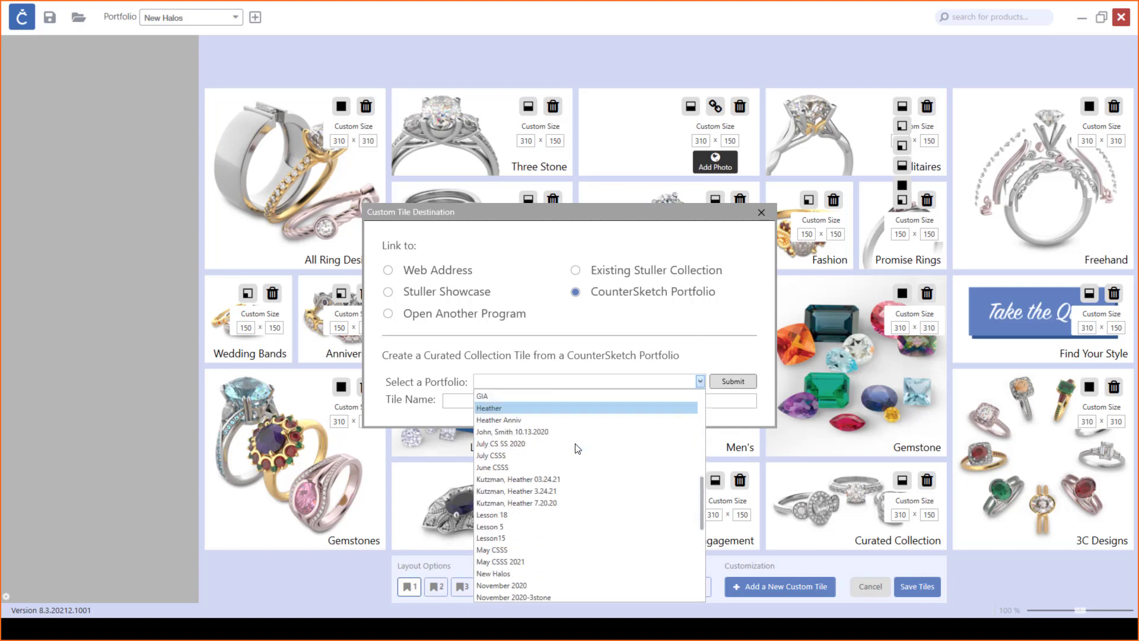
scroll(578, 448, down, 5)
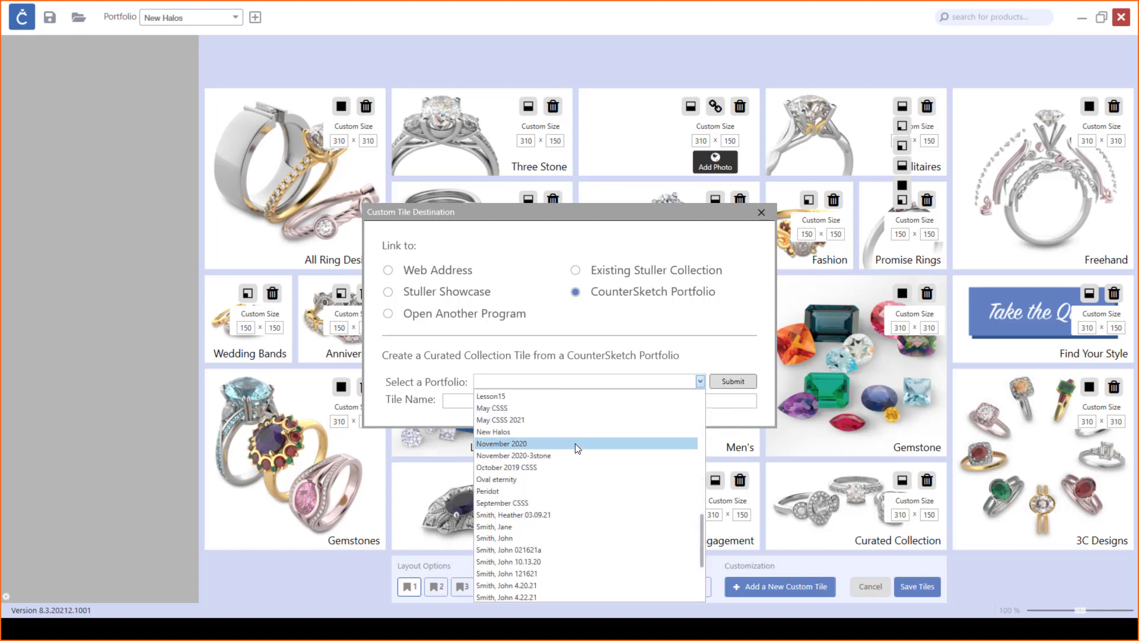
scroll(576, 448, up, 8)
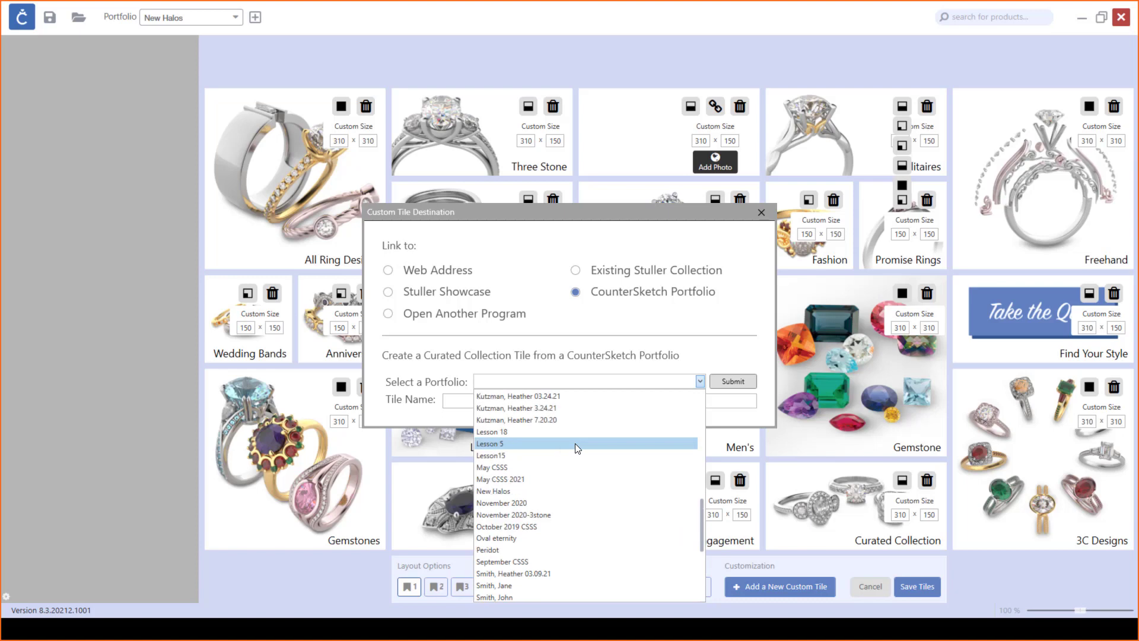
scroll(575, 446, down, 8)
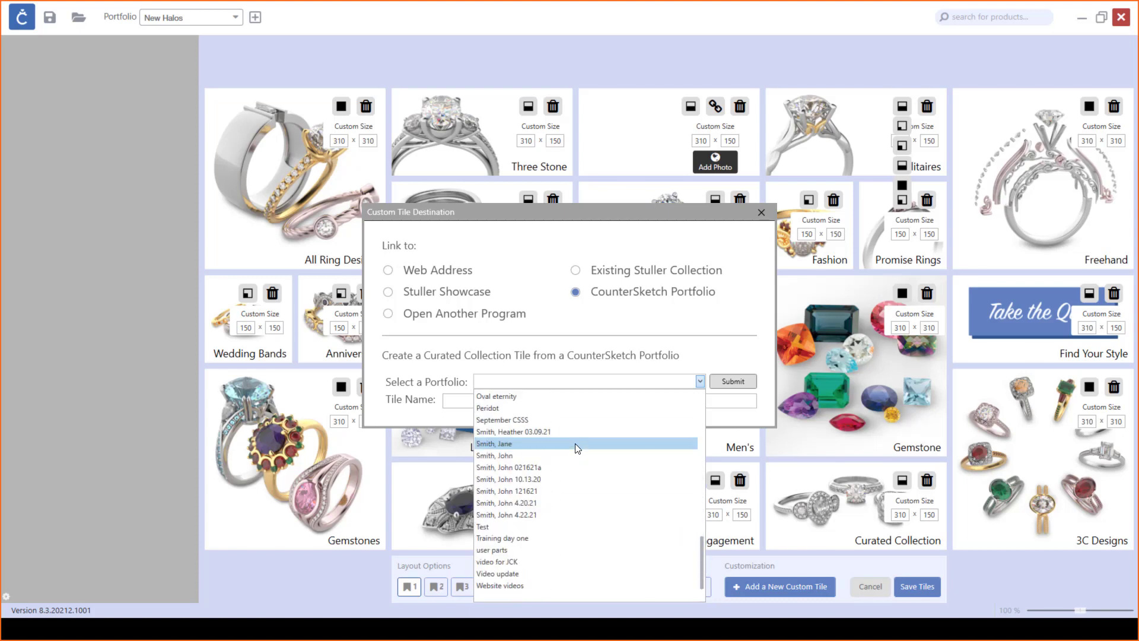
scroll(579, 448, up, 1)
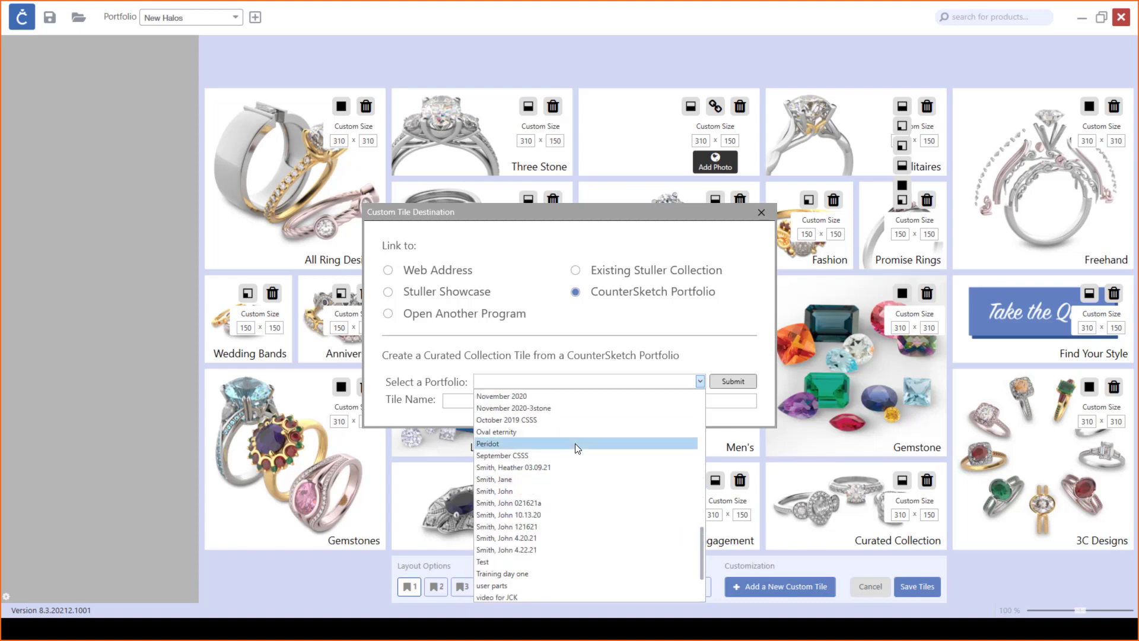
scroll(577, 448, up, 1)
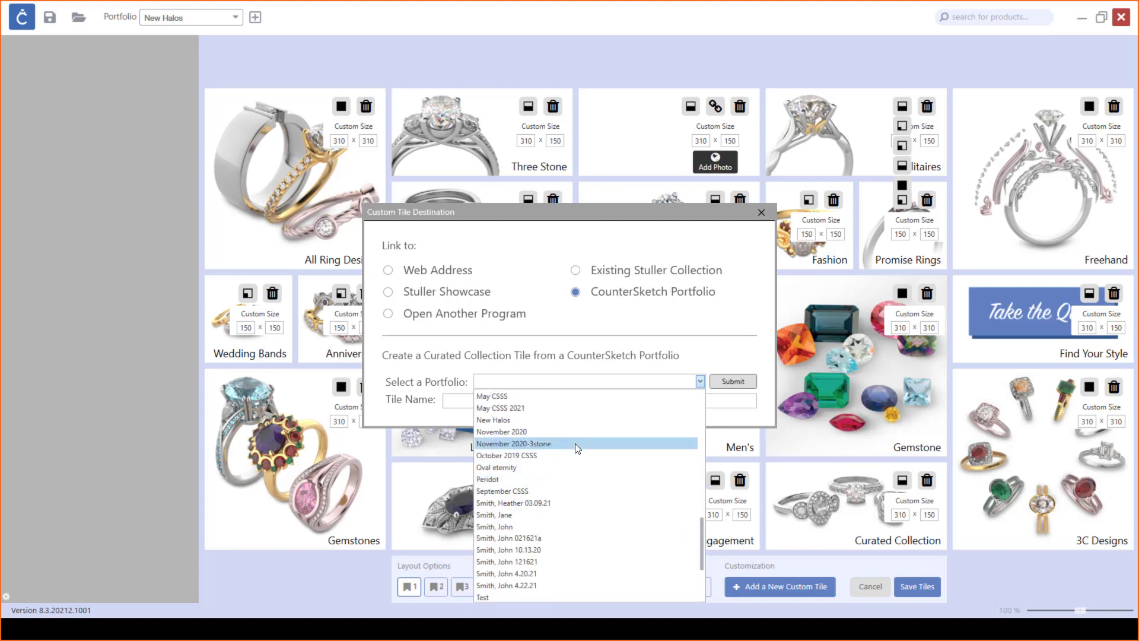
click(560, 416)
Name the custom tile Summer 2021 and submit its destination settings.
drag(484, 400, 429, 402)
click(503, 399)
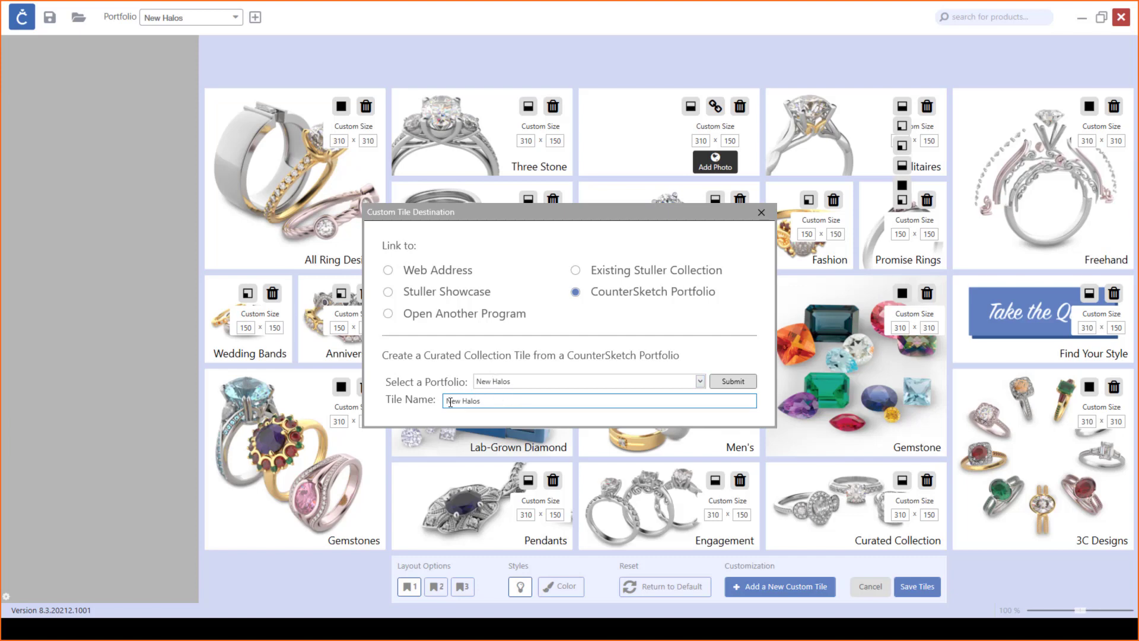
key(ctrl+a)
text(Summer 2021)
click(733, 381)
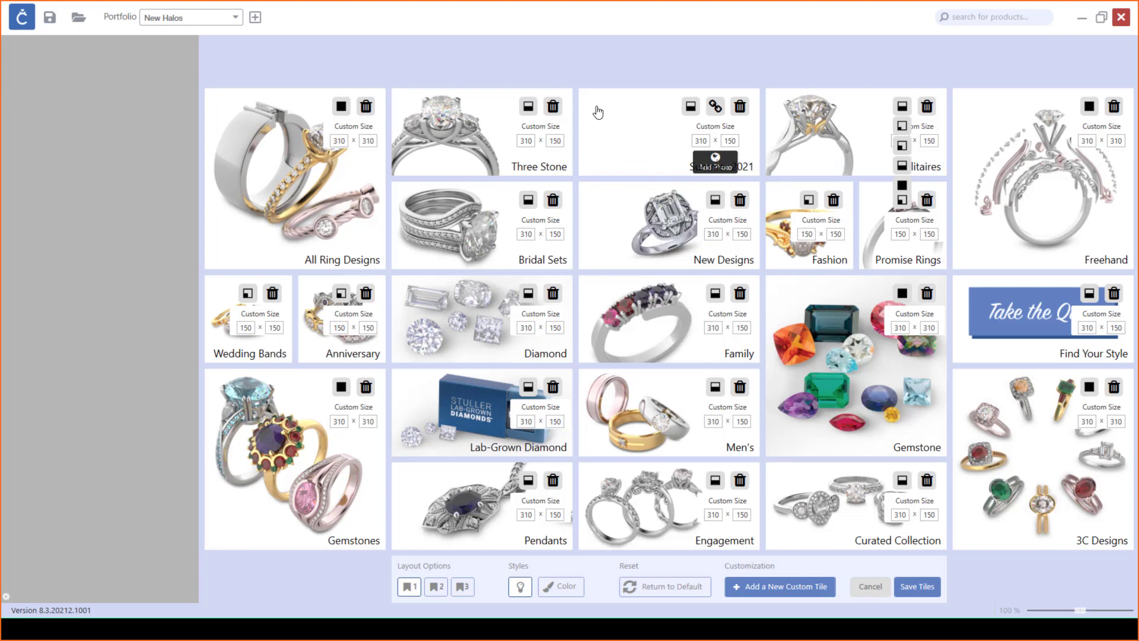
Add the image 124478.jpg from the Pictures folder as the Summer 2021 tile's photo.
click(725, 162)
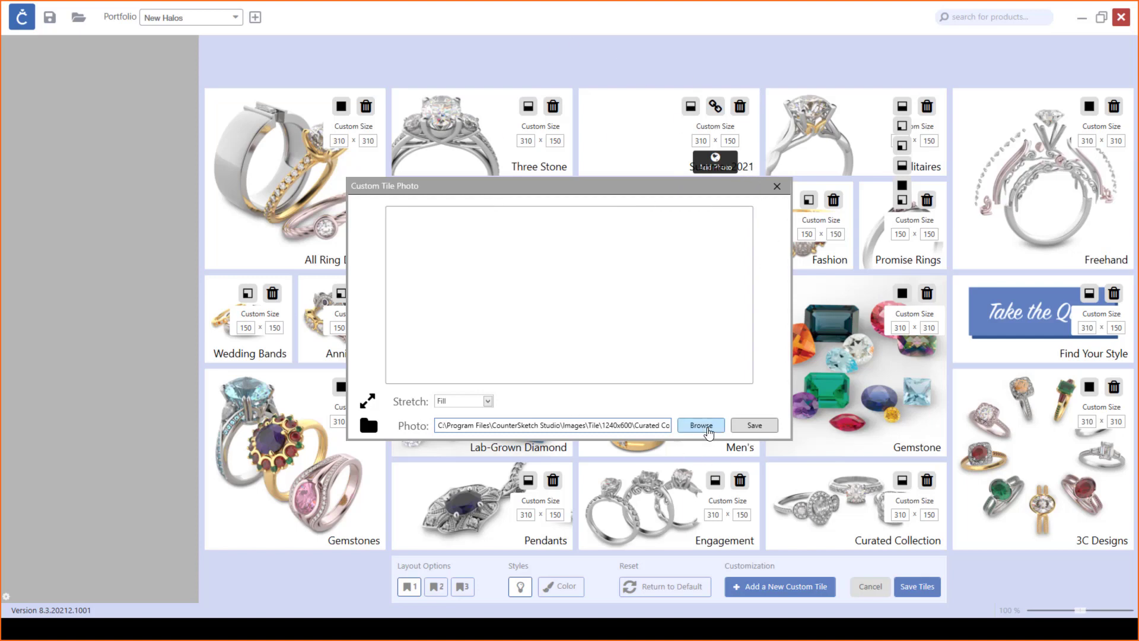
click(708, 430)
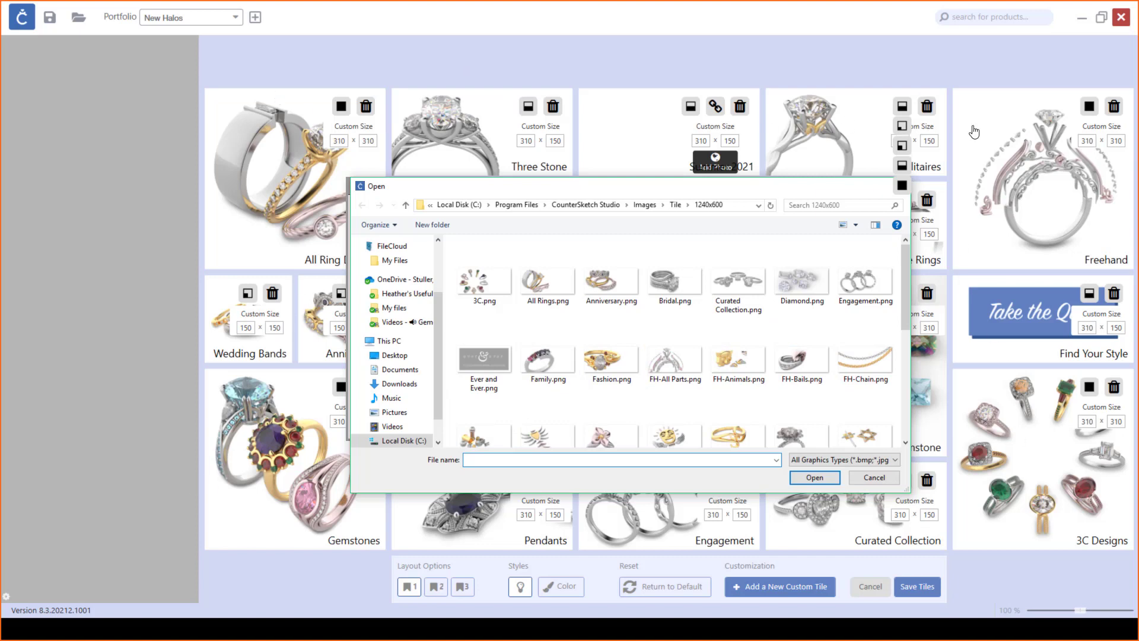
scroll(606, 318, down, 6)
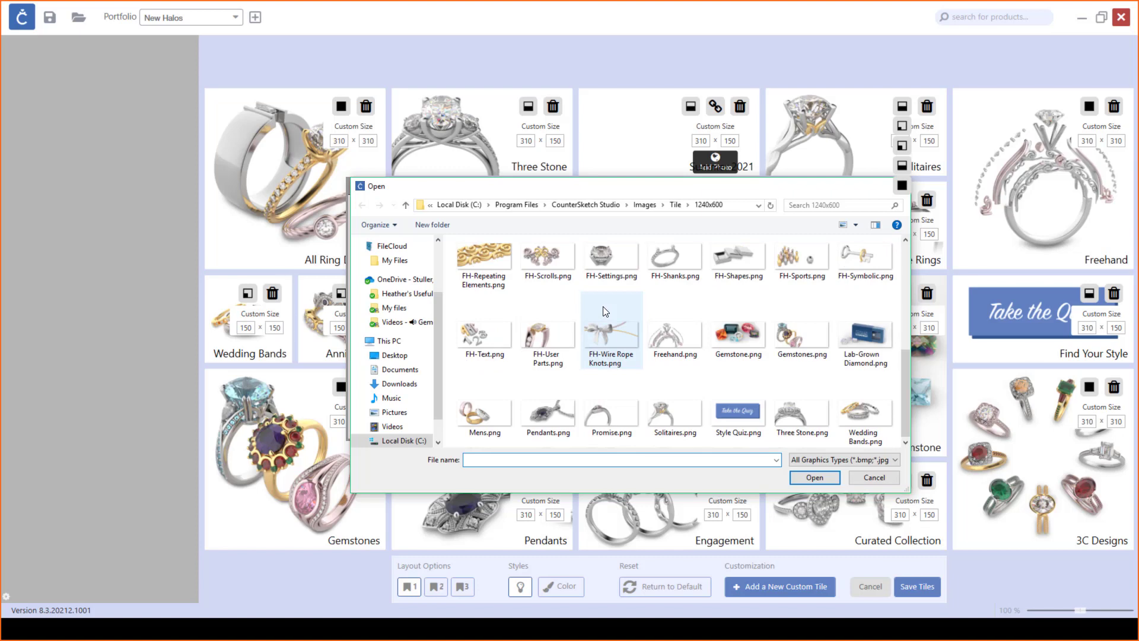
scroll(603, 306, up, 6)
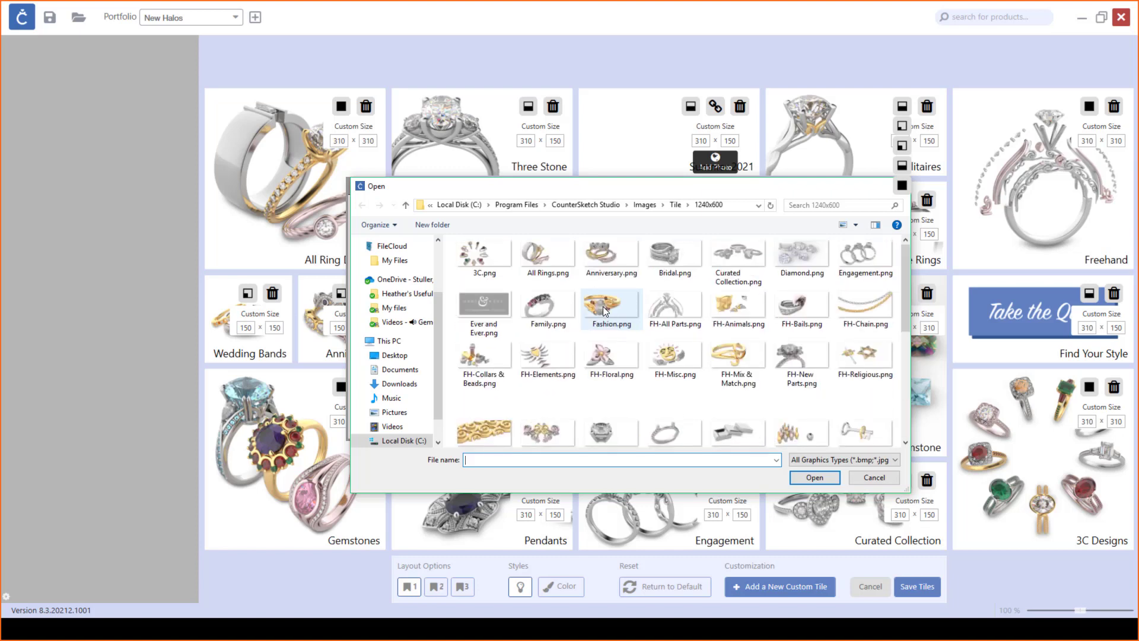
click(413, 417)
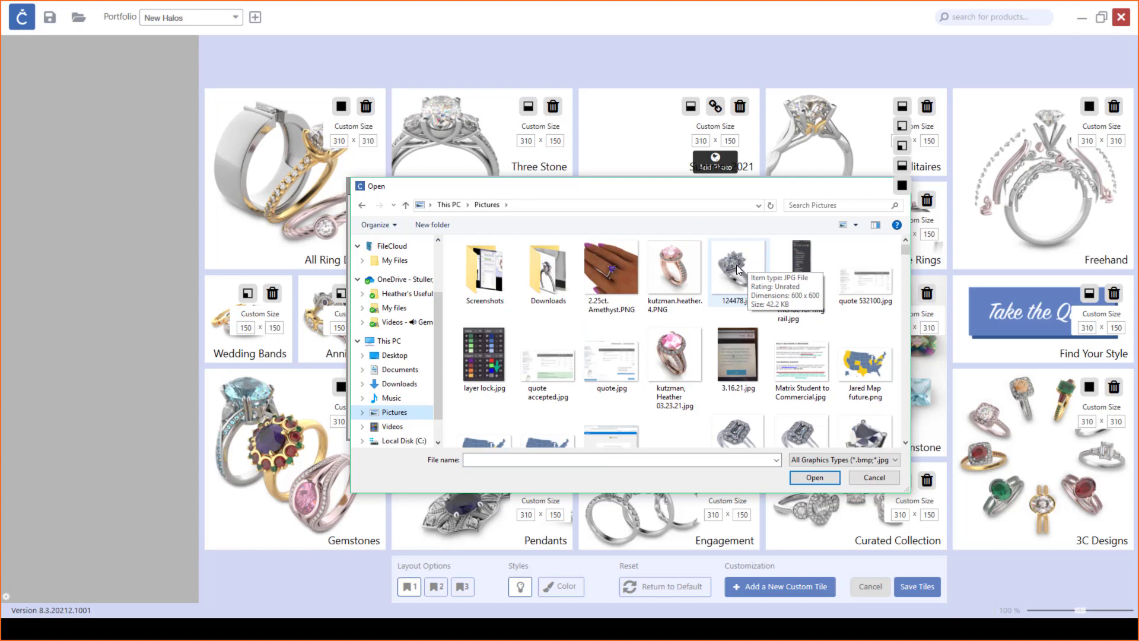
click(736, 265)
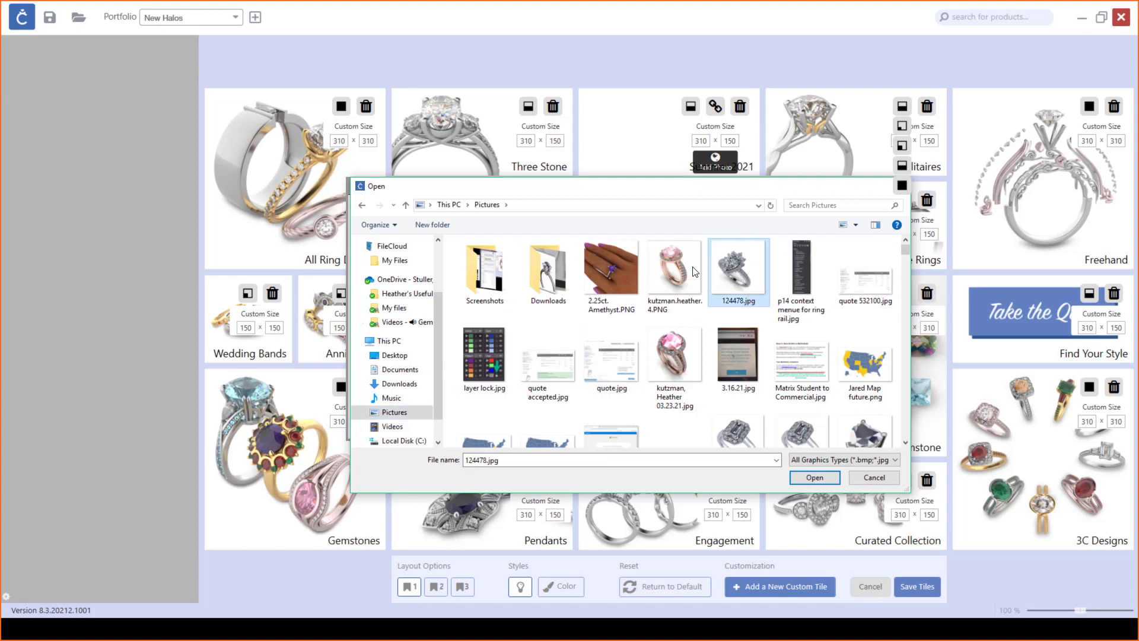
click(810, 481)
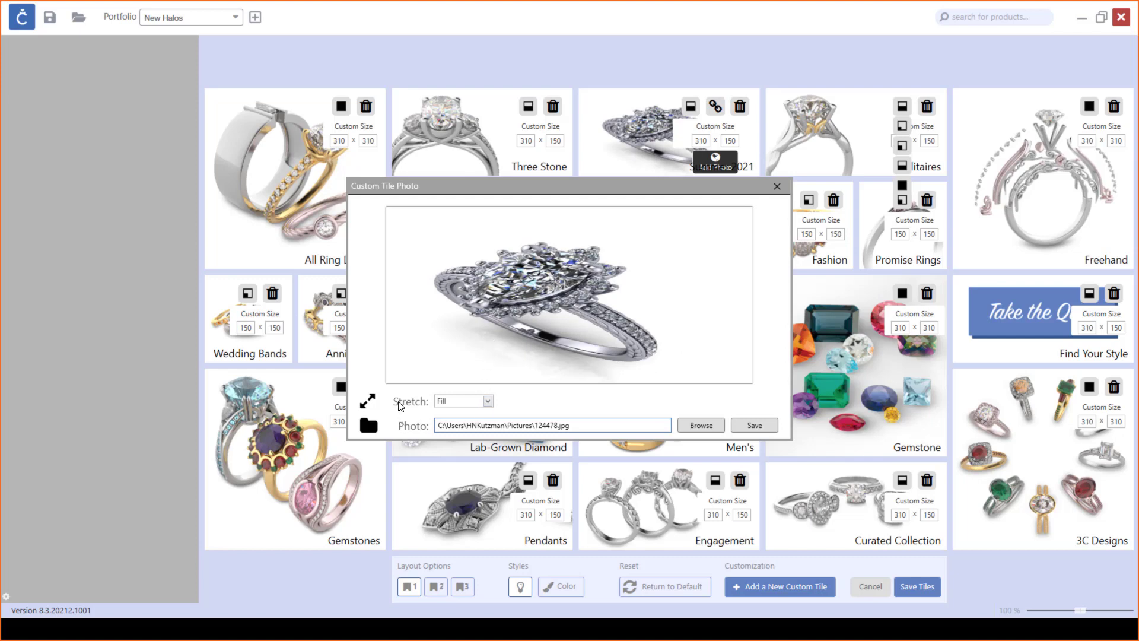
Try the None, Fill, Uniform and UniformToFill stretch modes on the tile photo.
click(487, 401)
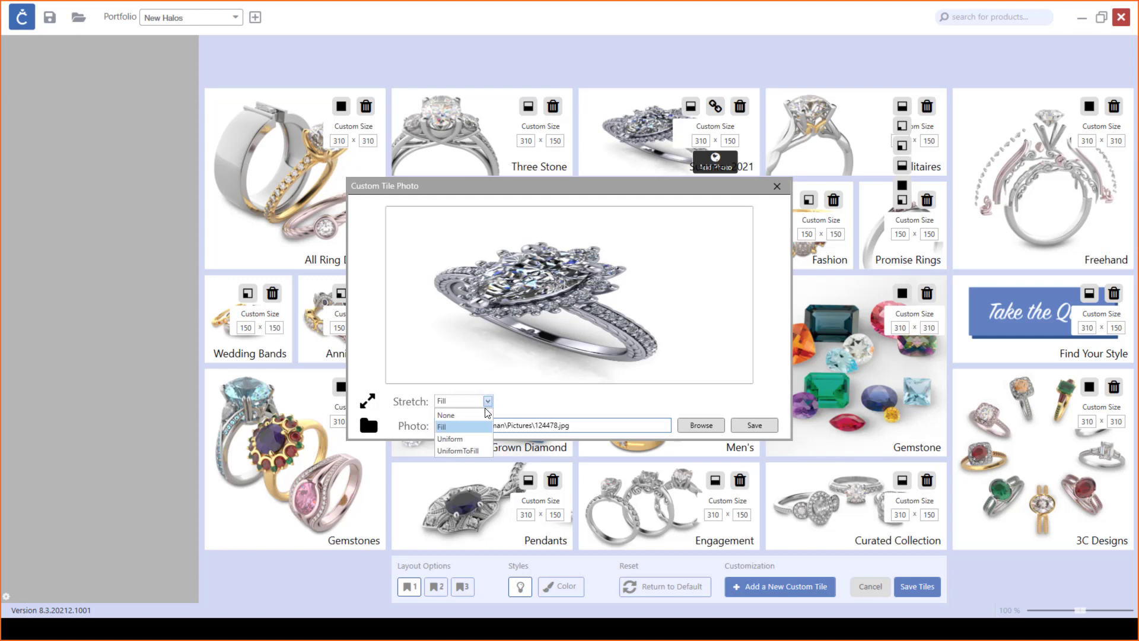
click(481, 415)
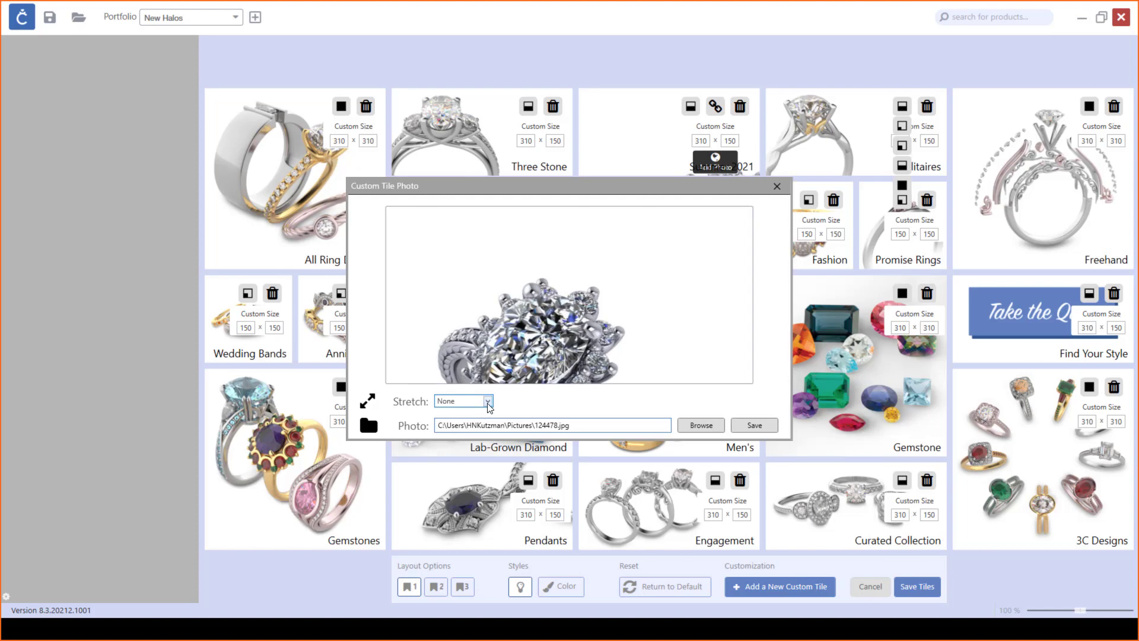
click(487, 401)
click(477, 428)
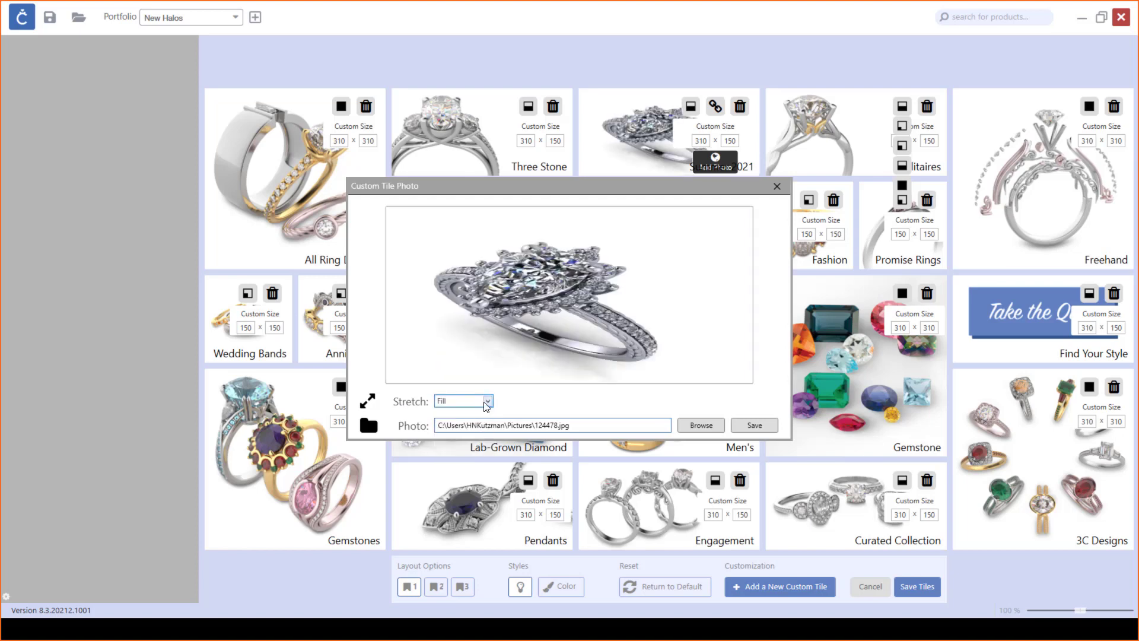
click(487, 402)
click(468, 439)
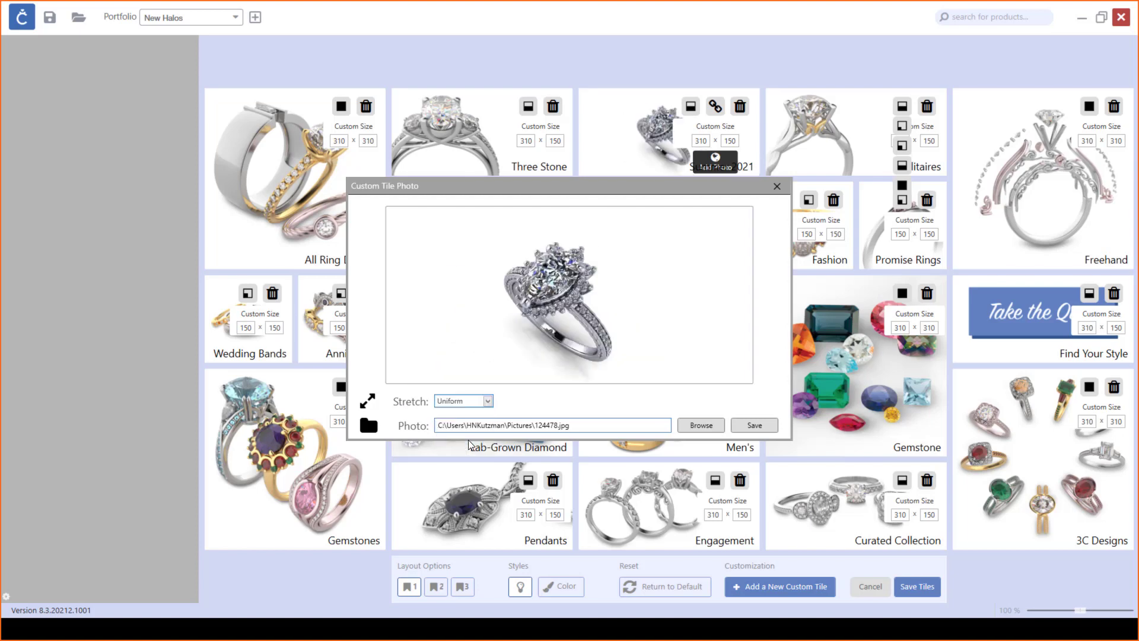
click(487, 401)
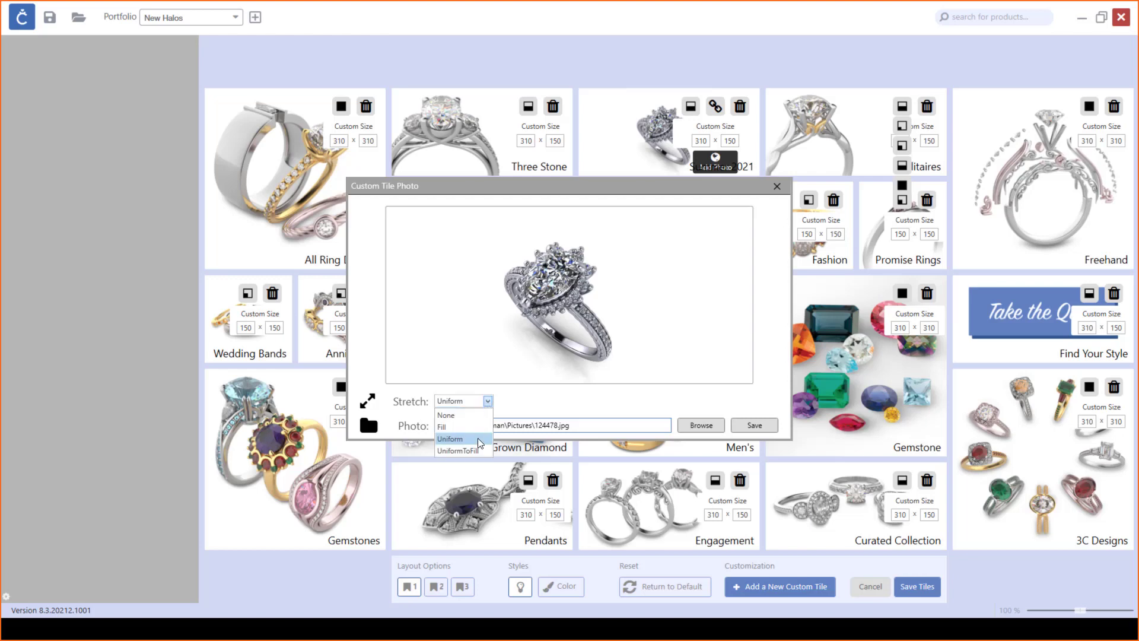
click(478, 450)
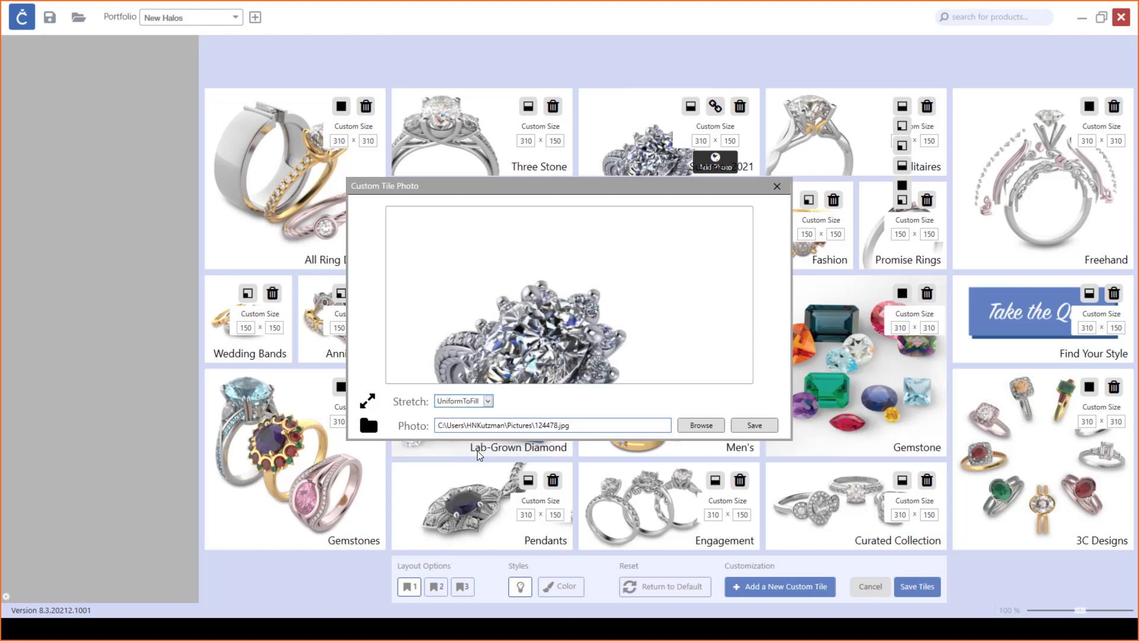
Set the tile photo's stretch mode to Uniform and save the photo.
click(487, 402)
click(475, 441)
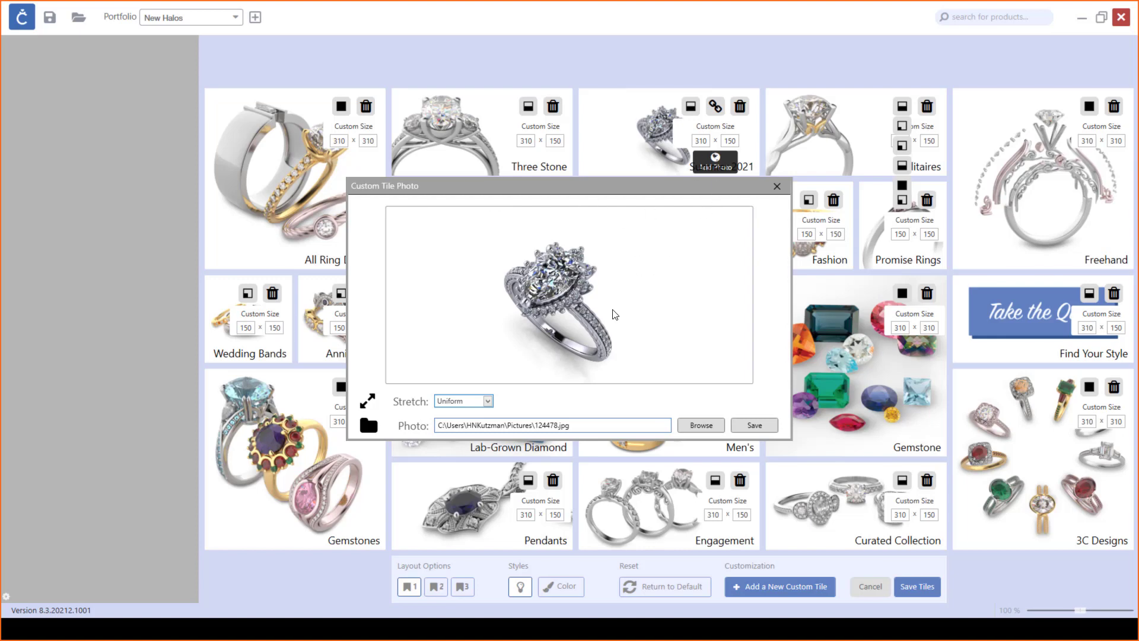
click(755, 425)
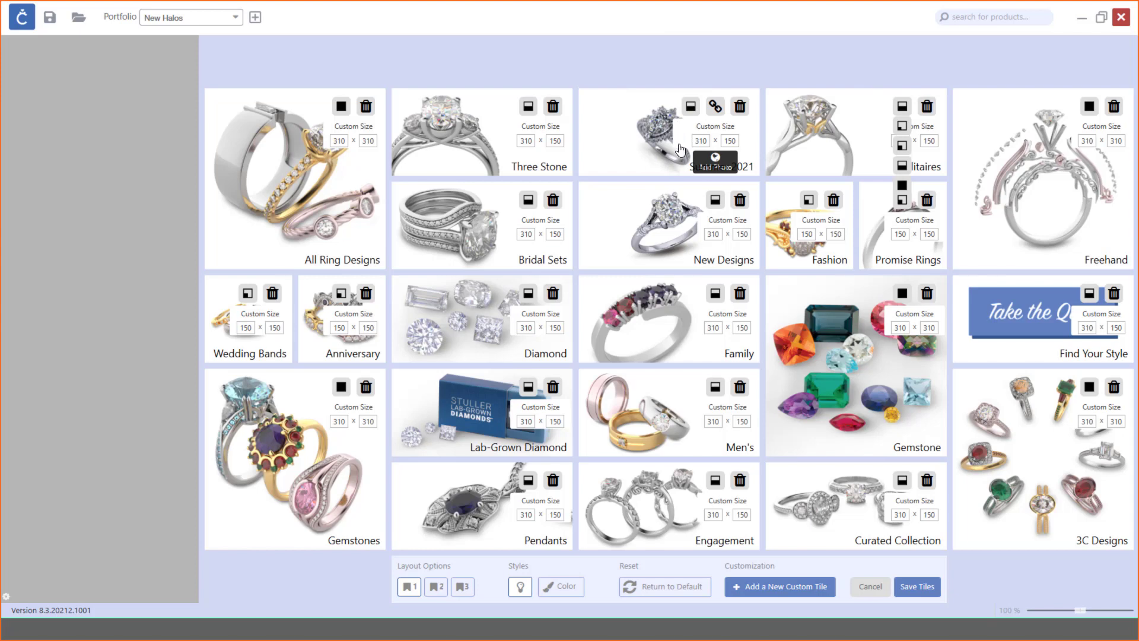
Save the customized start screen tiles and open the Summer 2021 tile's collection.
click(917, 593)
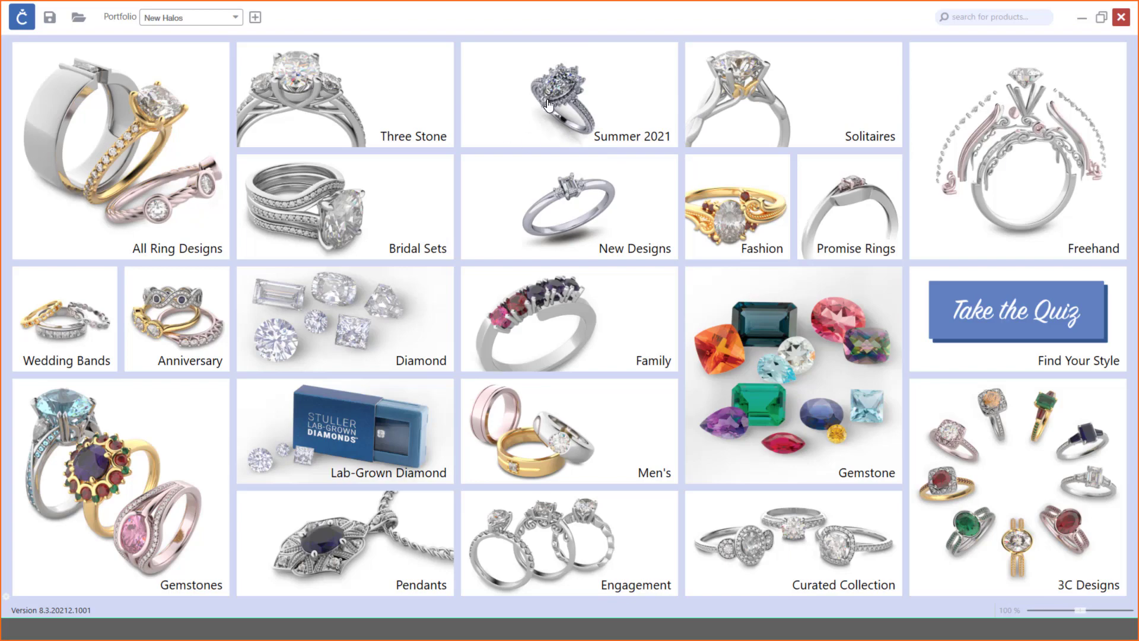
click(601, 107)
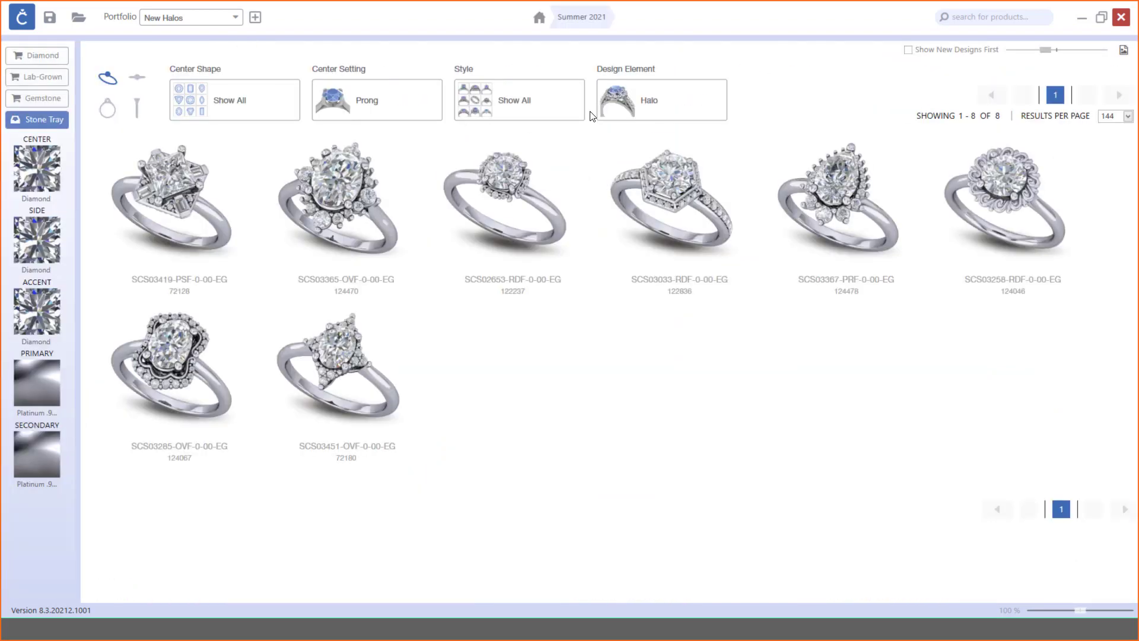